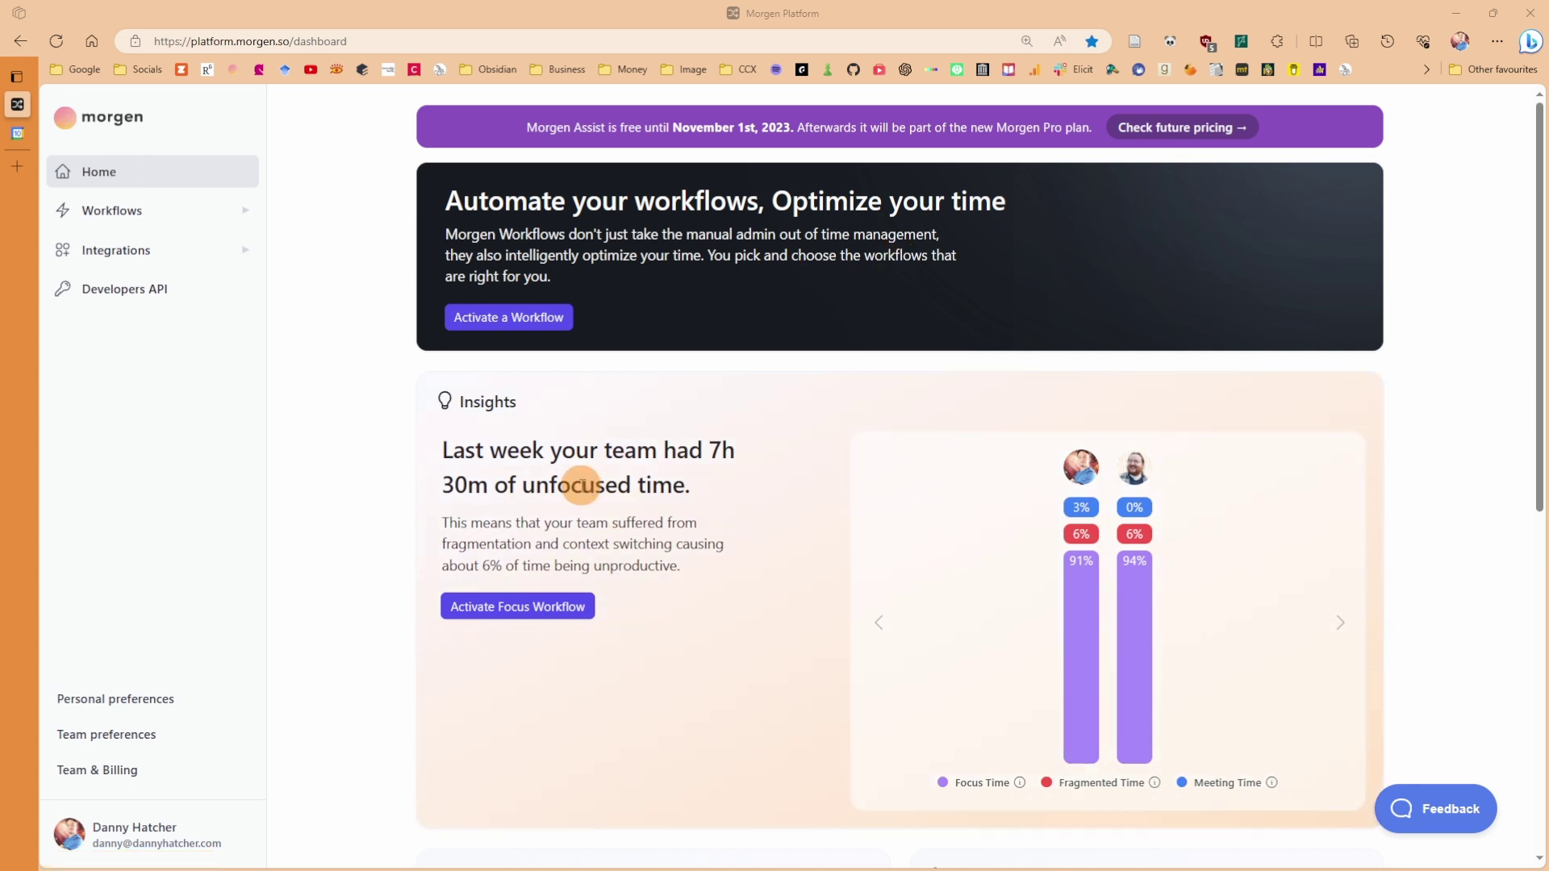
Look through the dashboard's Insights panel and the Flexible time, Travel Time, Buffer Time and Calendar Propagation cards
scroll(915, 515, "down", 3)
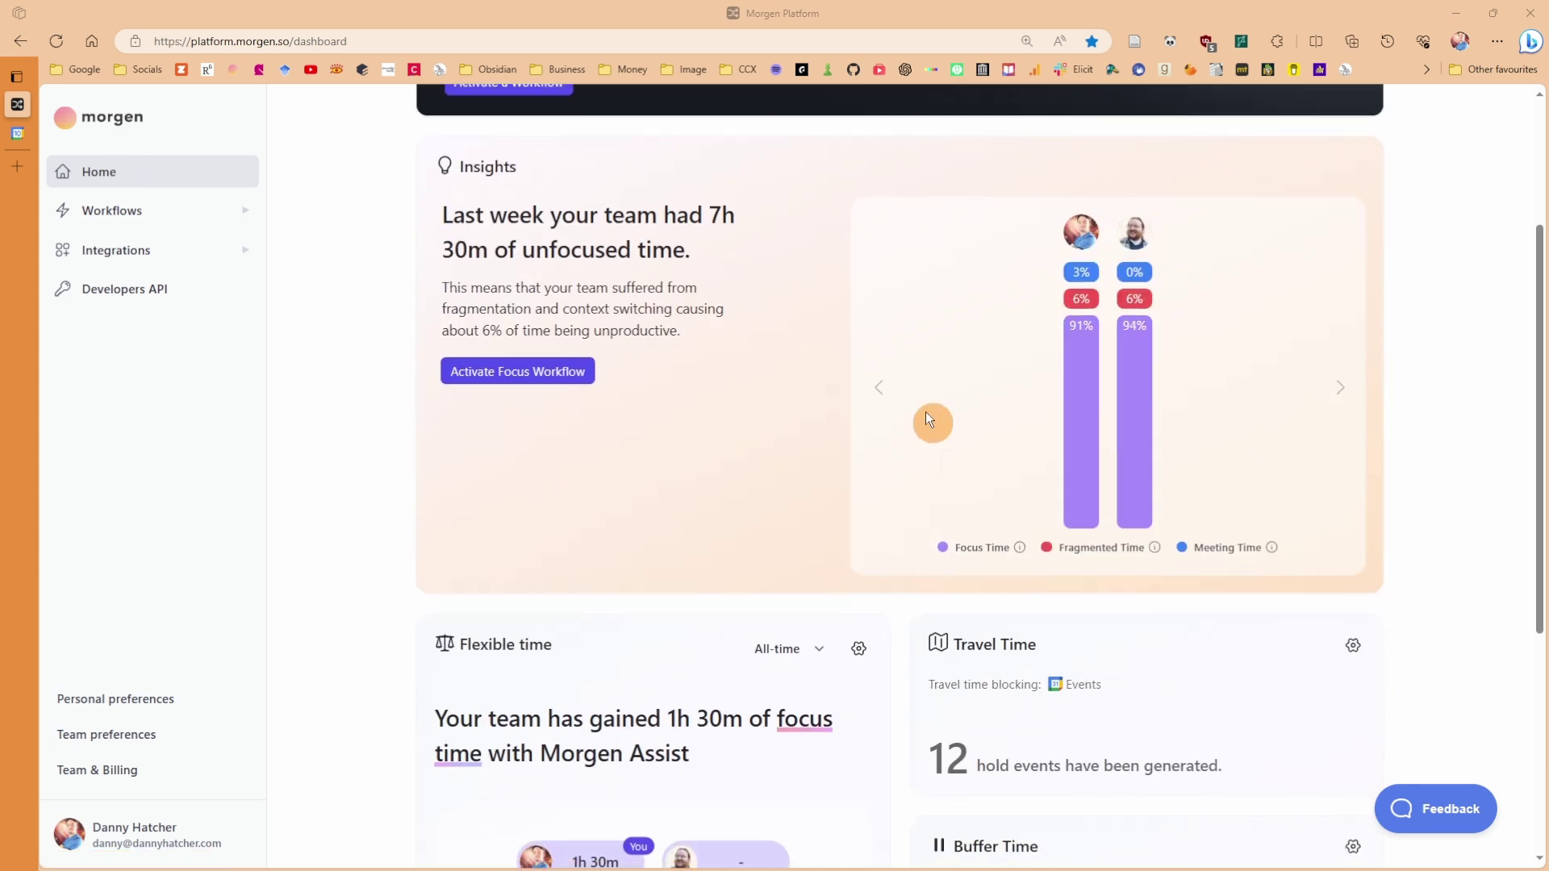
scroll(830, 376, "down", 1)
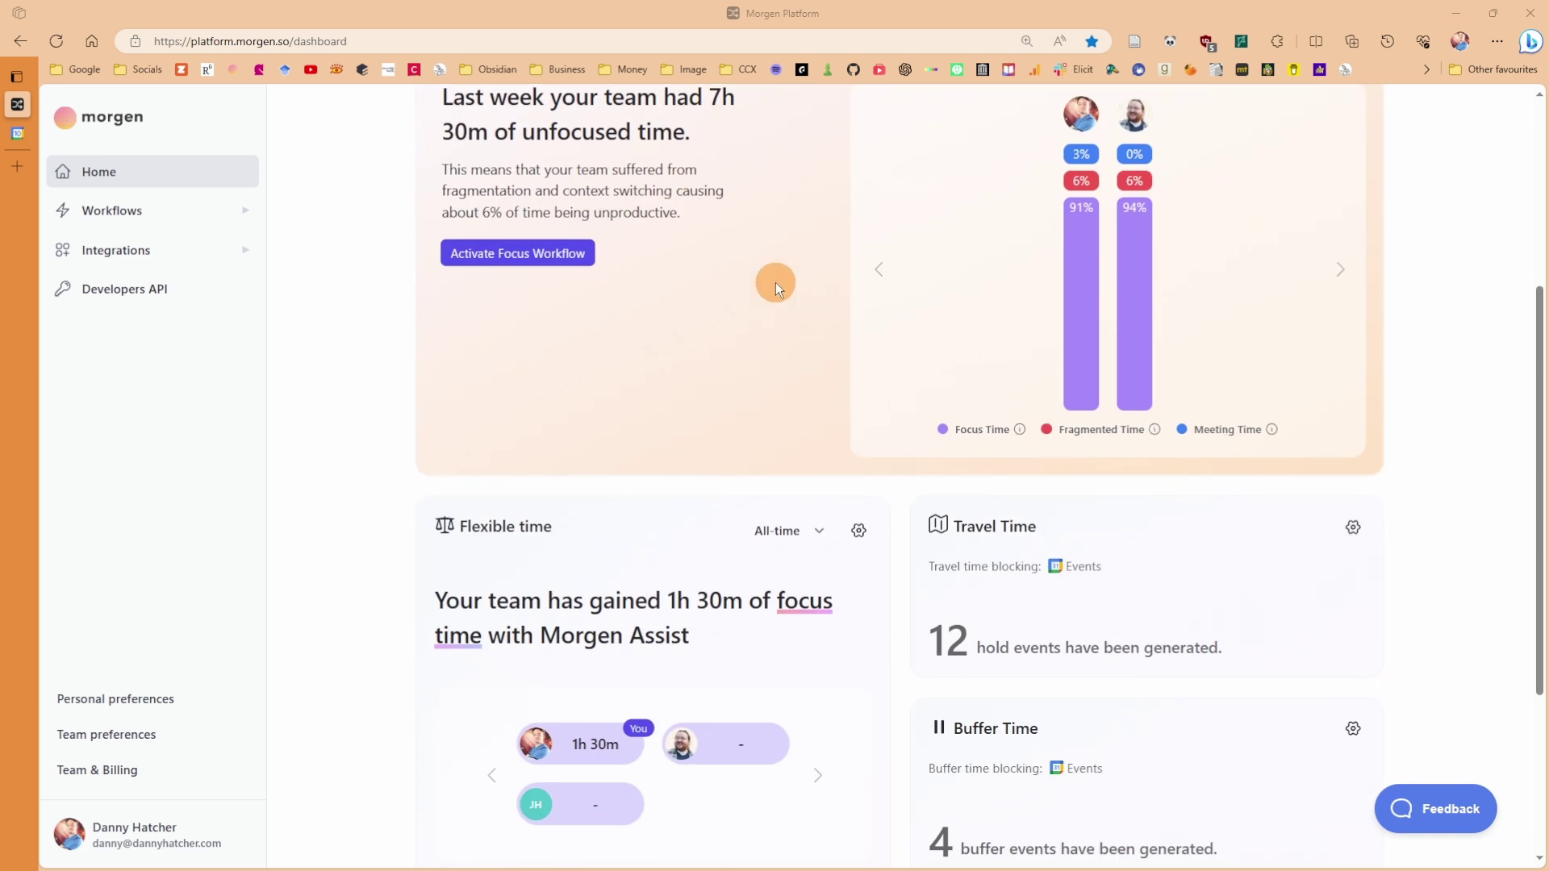
scroll(777, 282, "up", 2)
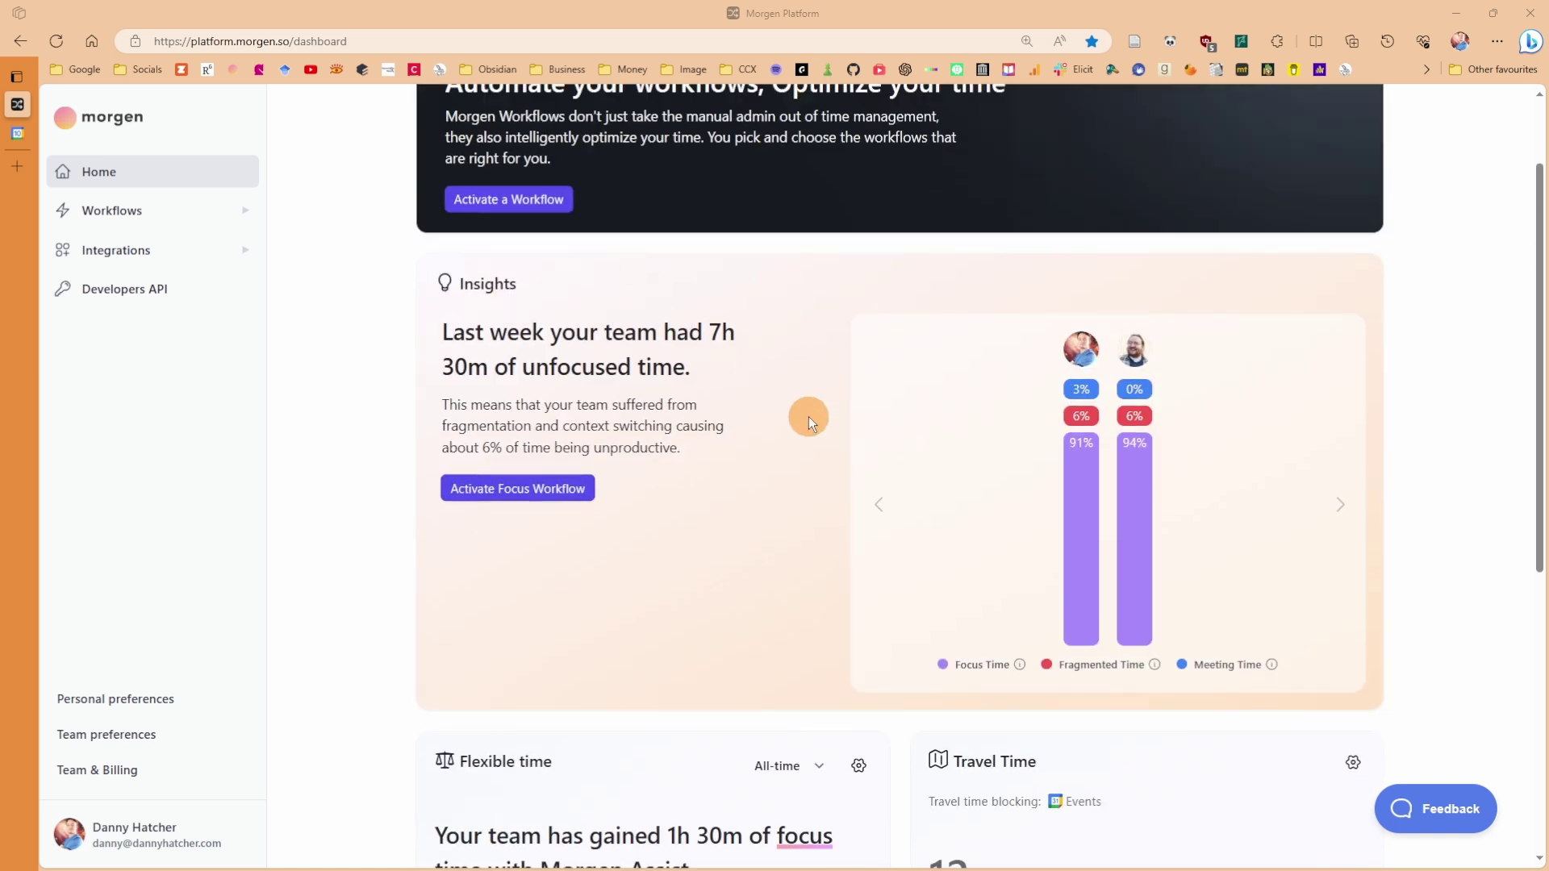
scroll(808, 416, "down", 3)
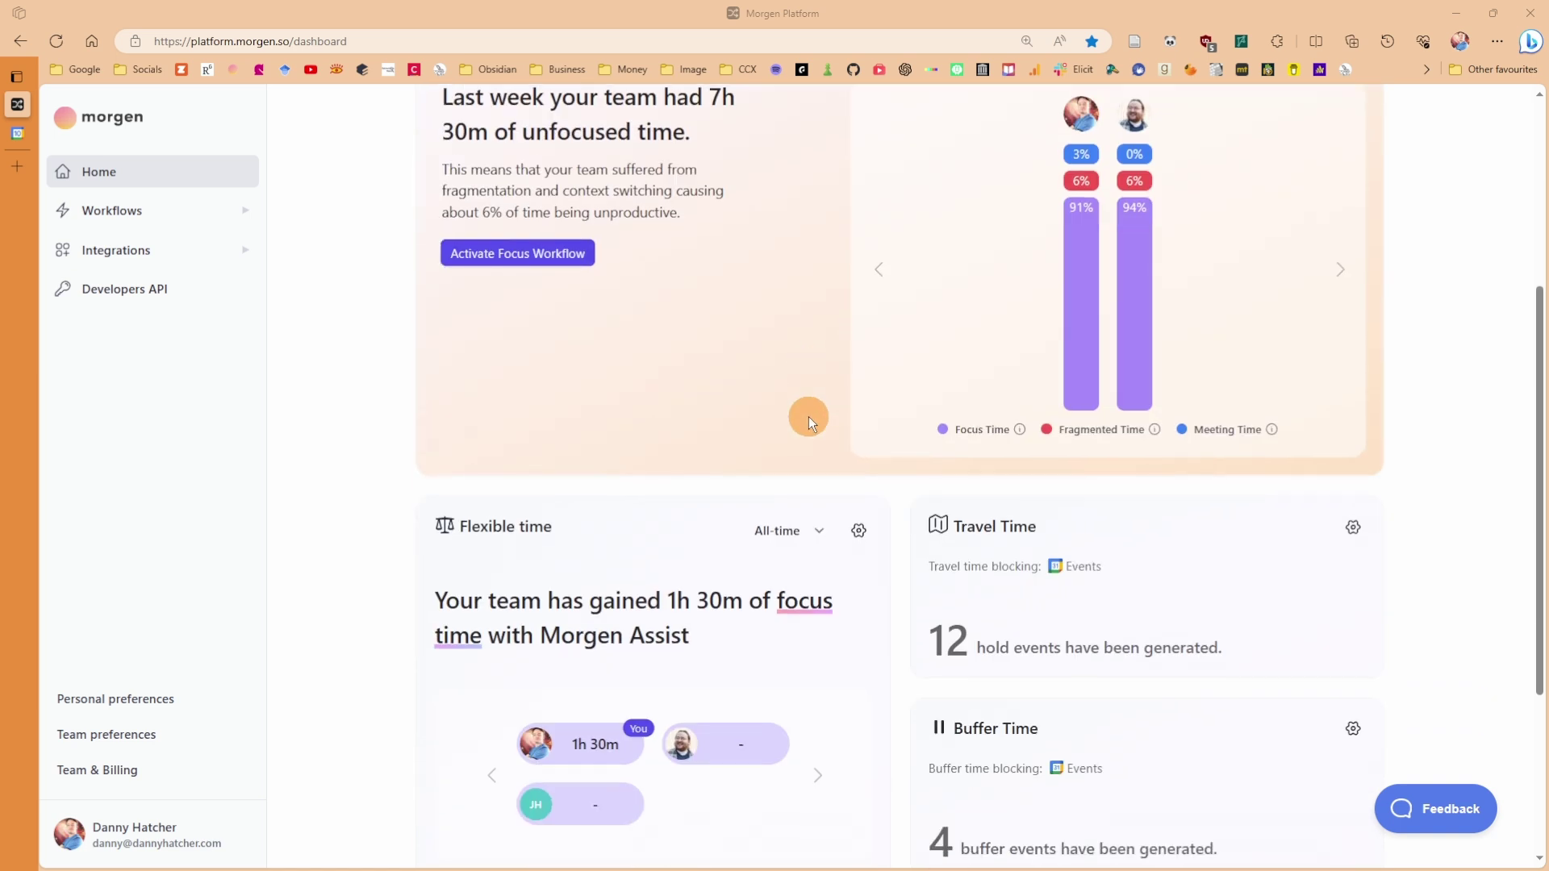
scroll(808, 417, "down", 3)
scroll(690, 621, "down", 1)
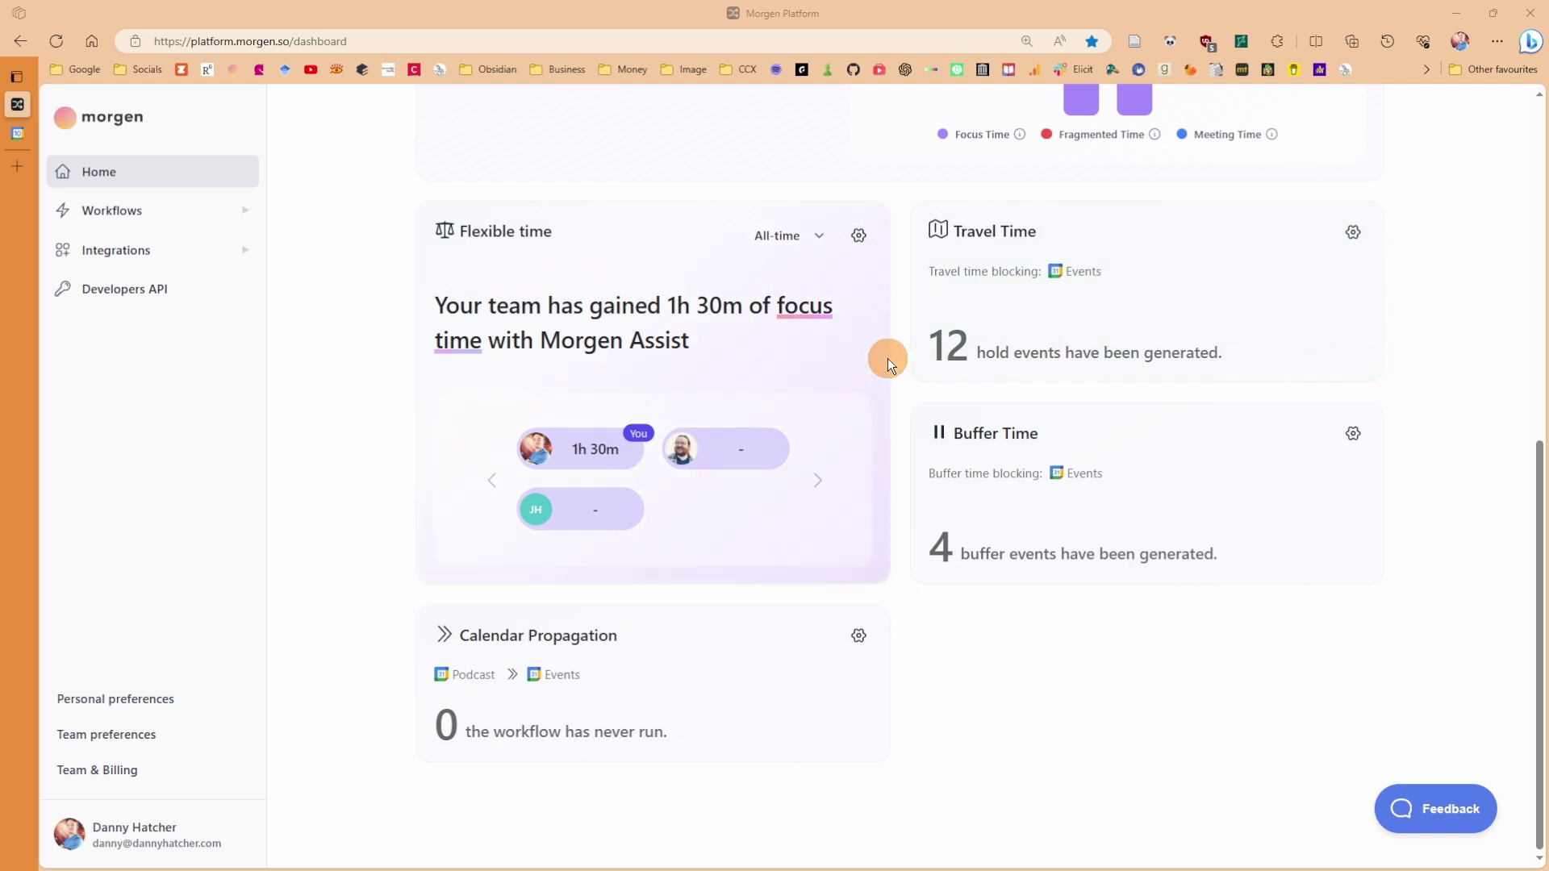
scroll(888, 360, "up", 10)
scroll(917, 471, "down", 8)
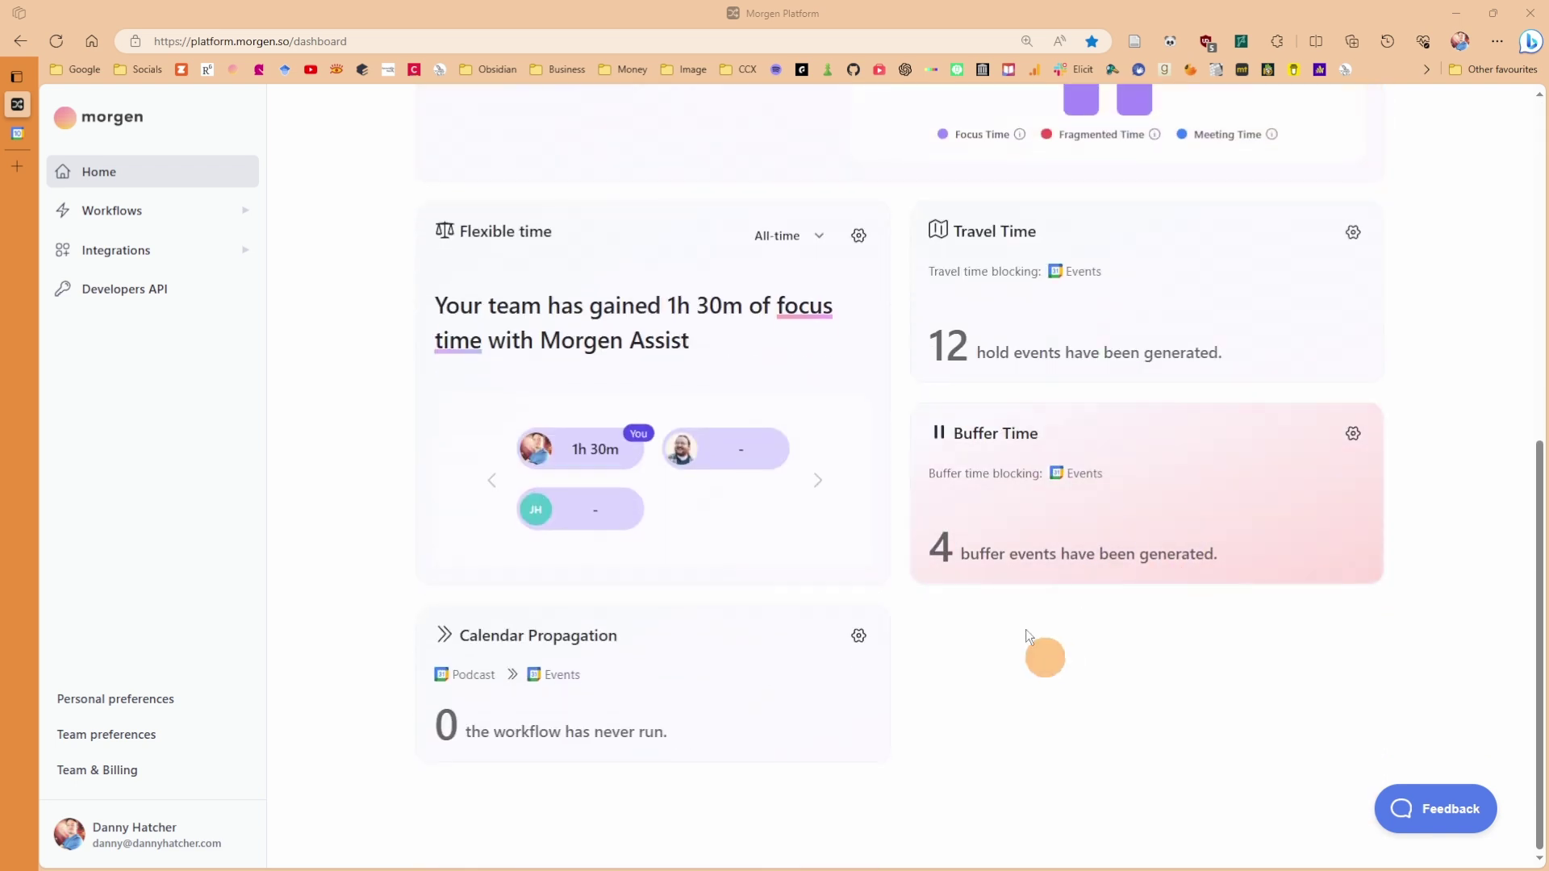
scroll(661, 358, "up", 10)
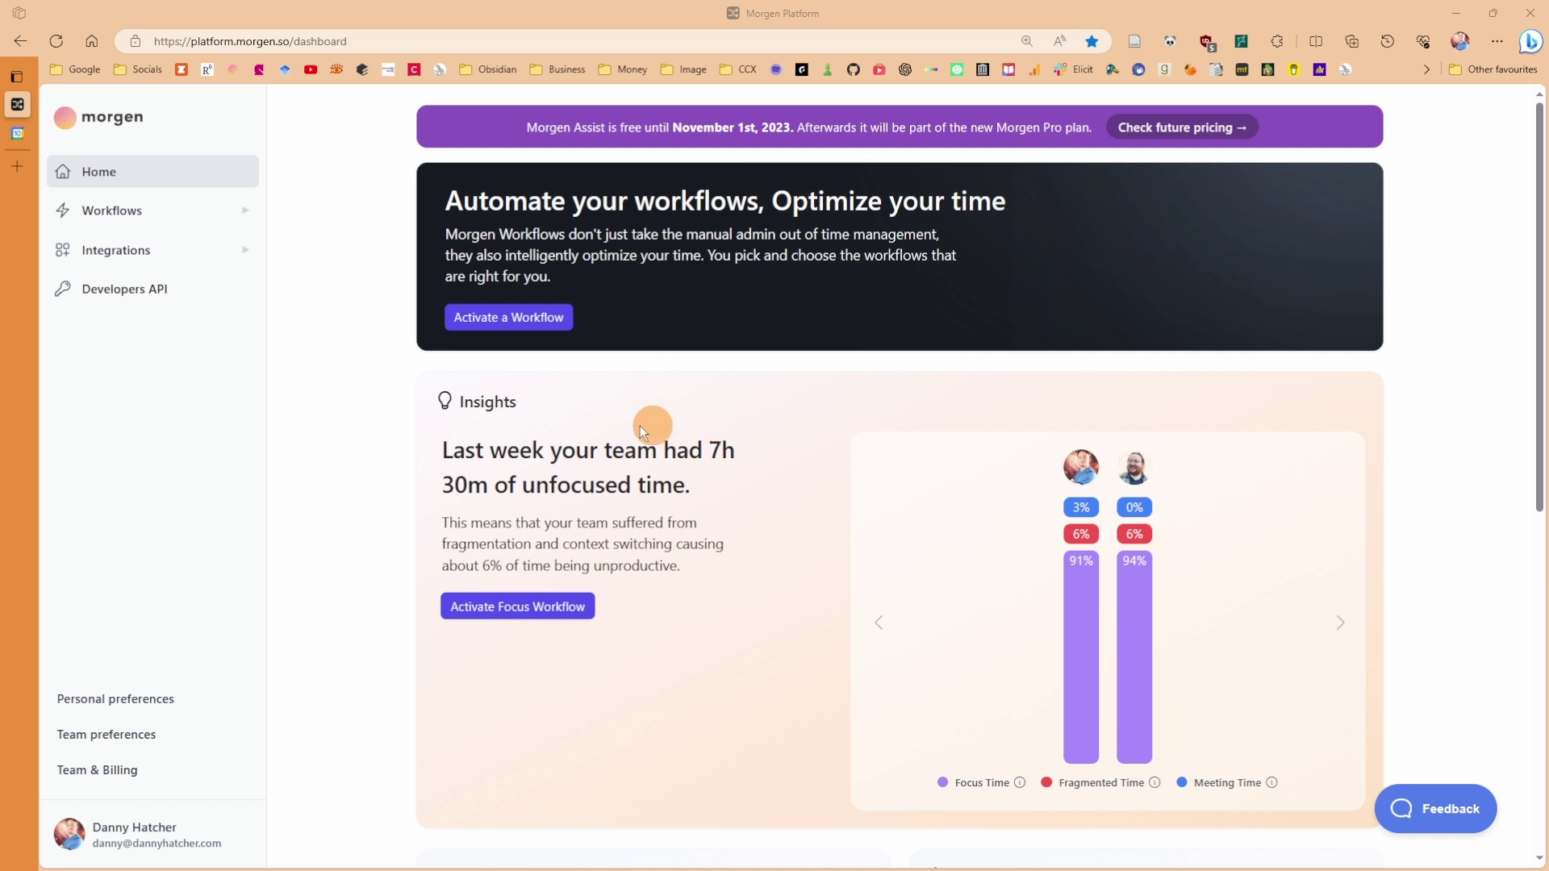
Review the personal preferences for time zone, busy calendars, working hours and breaks, and open the team preferences
left_click(141, 701)
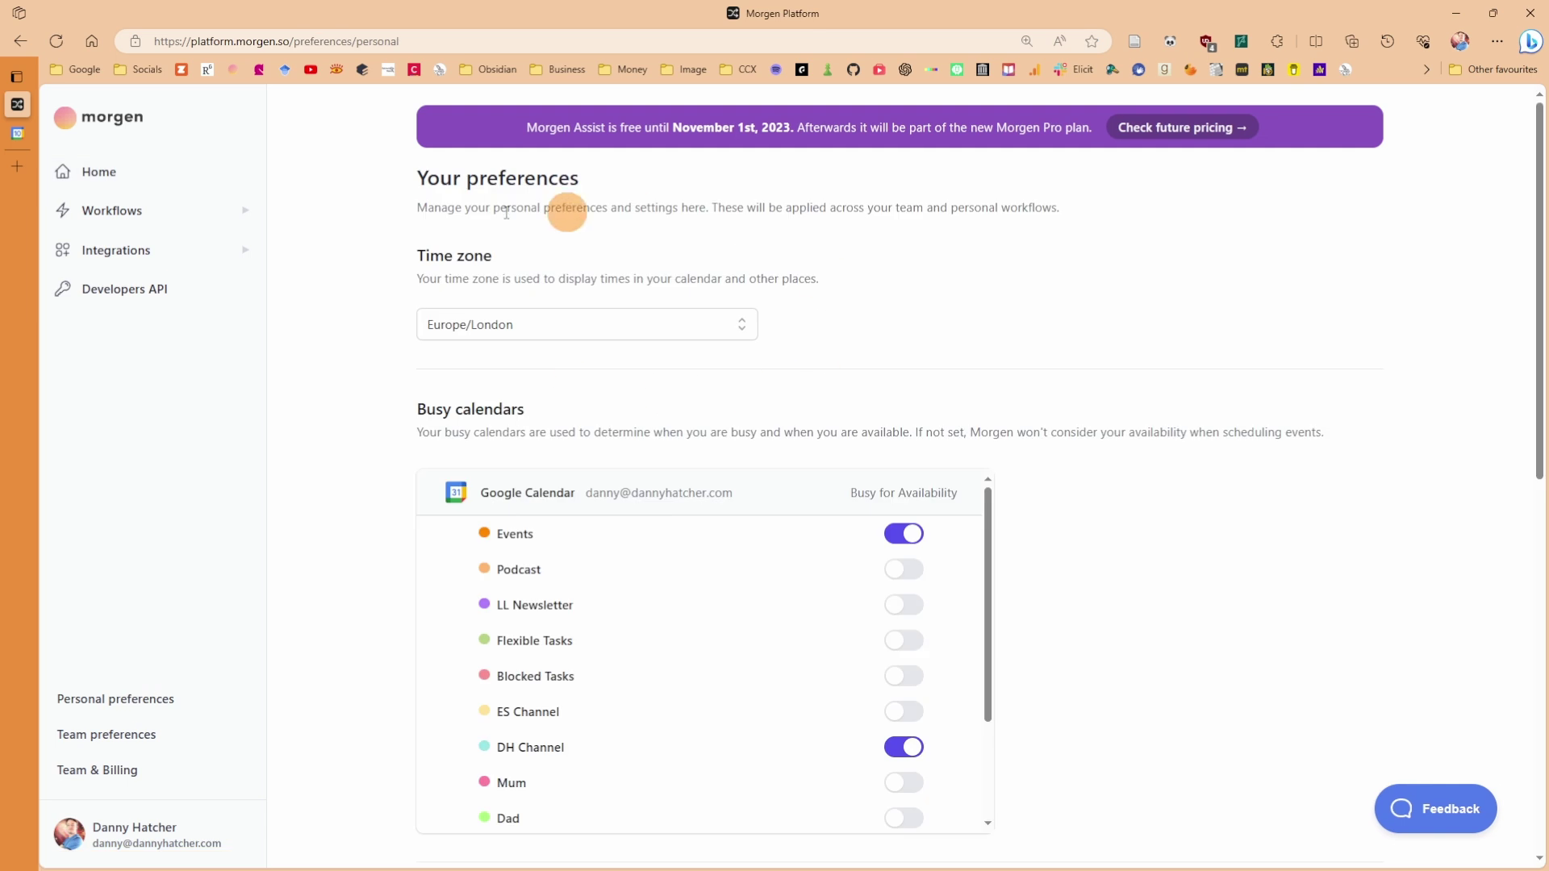
scroll(609, 393, "down", 2)
scroll(609, 393, "down", 2)
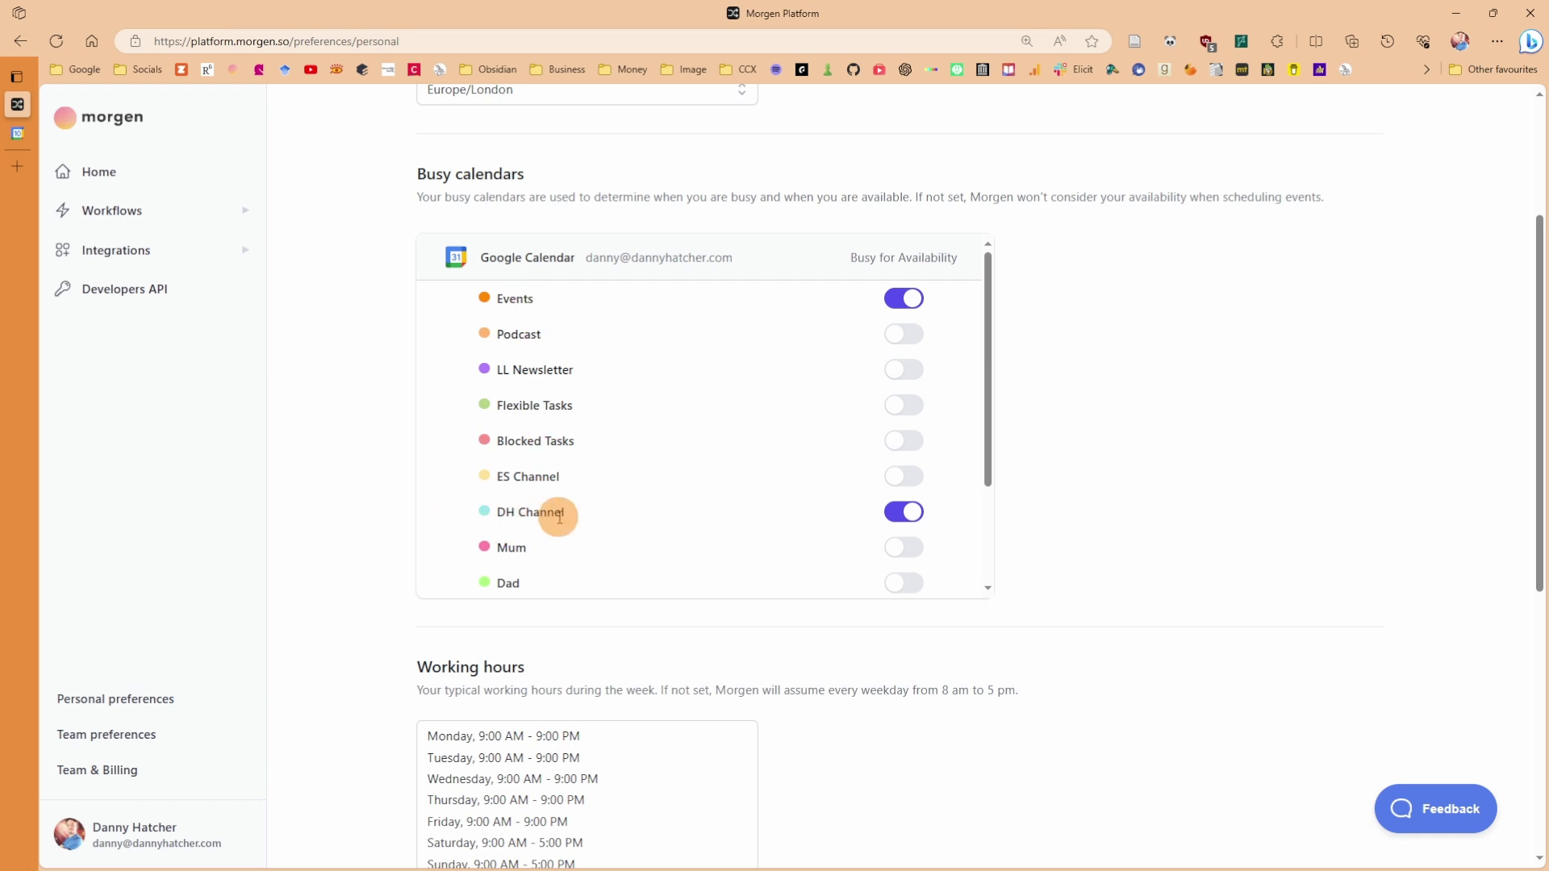
scroll(560, 517, "down", 1)
scroll(564, 472, "down", 1)
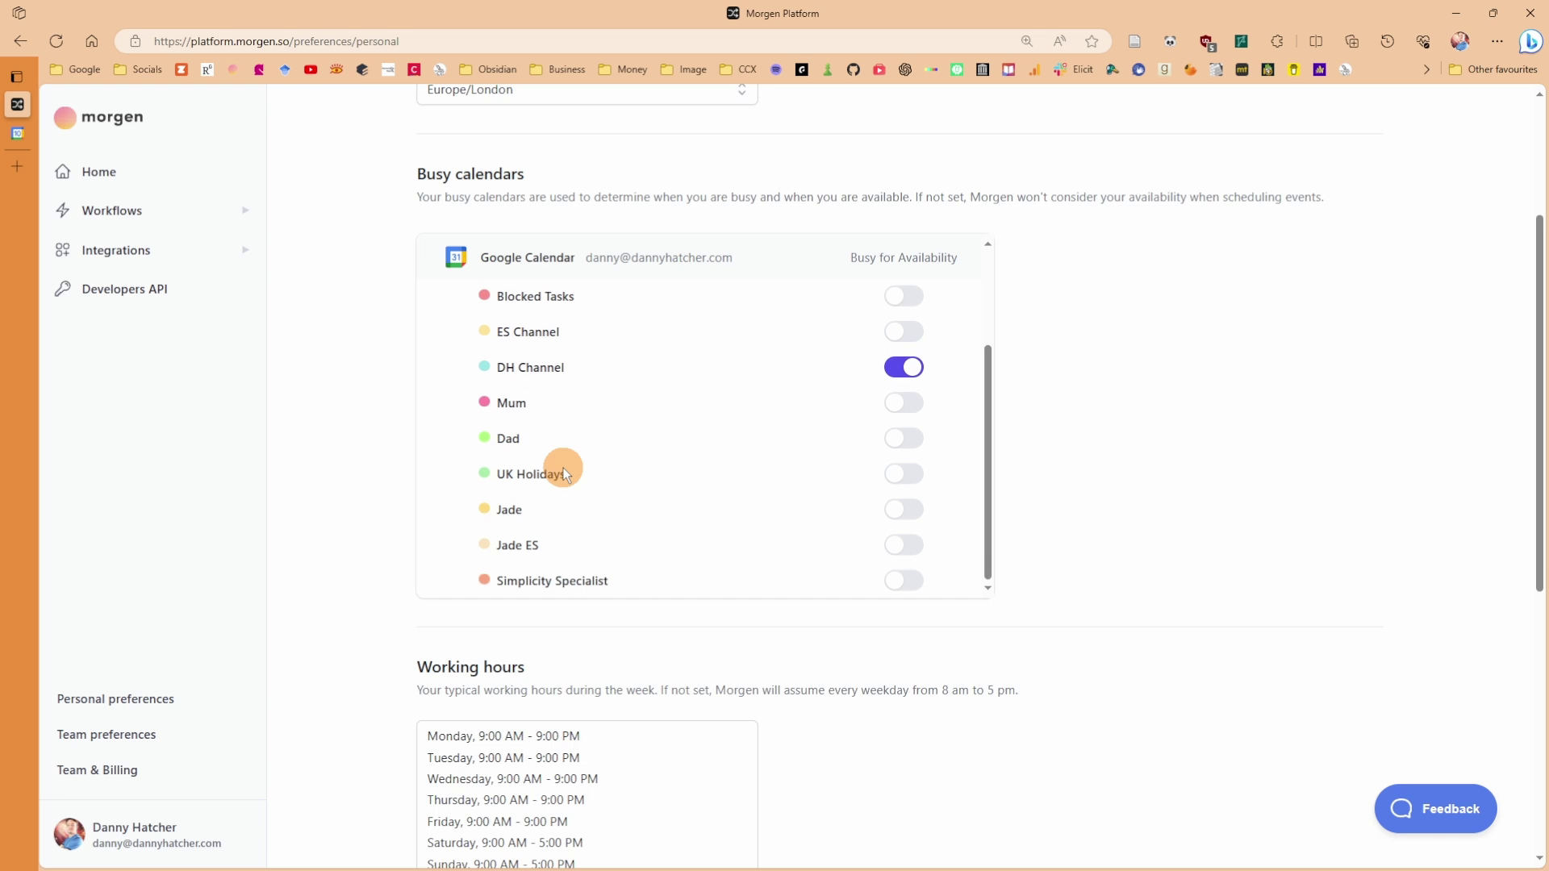
scroll(575, 452, "up", 1)
scroll(583, 491, "down", 1)
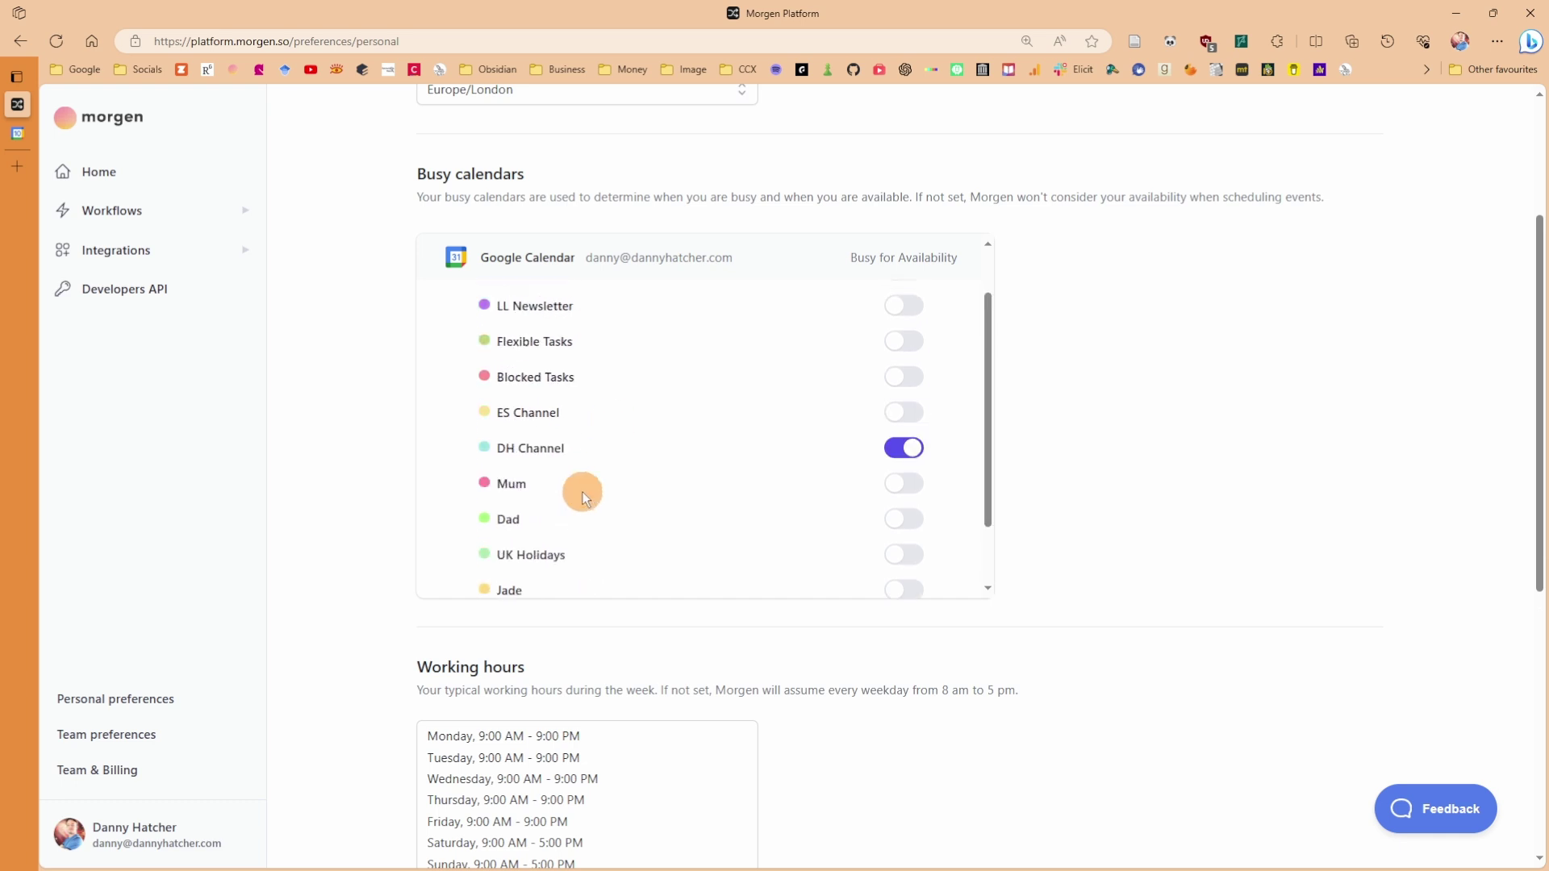
scroll(581, 493, "up", 3)
scroll(404, 515, "down", 5)
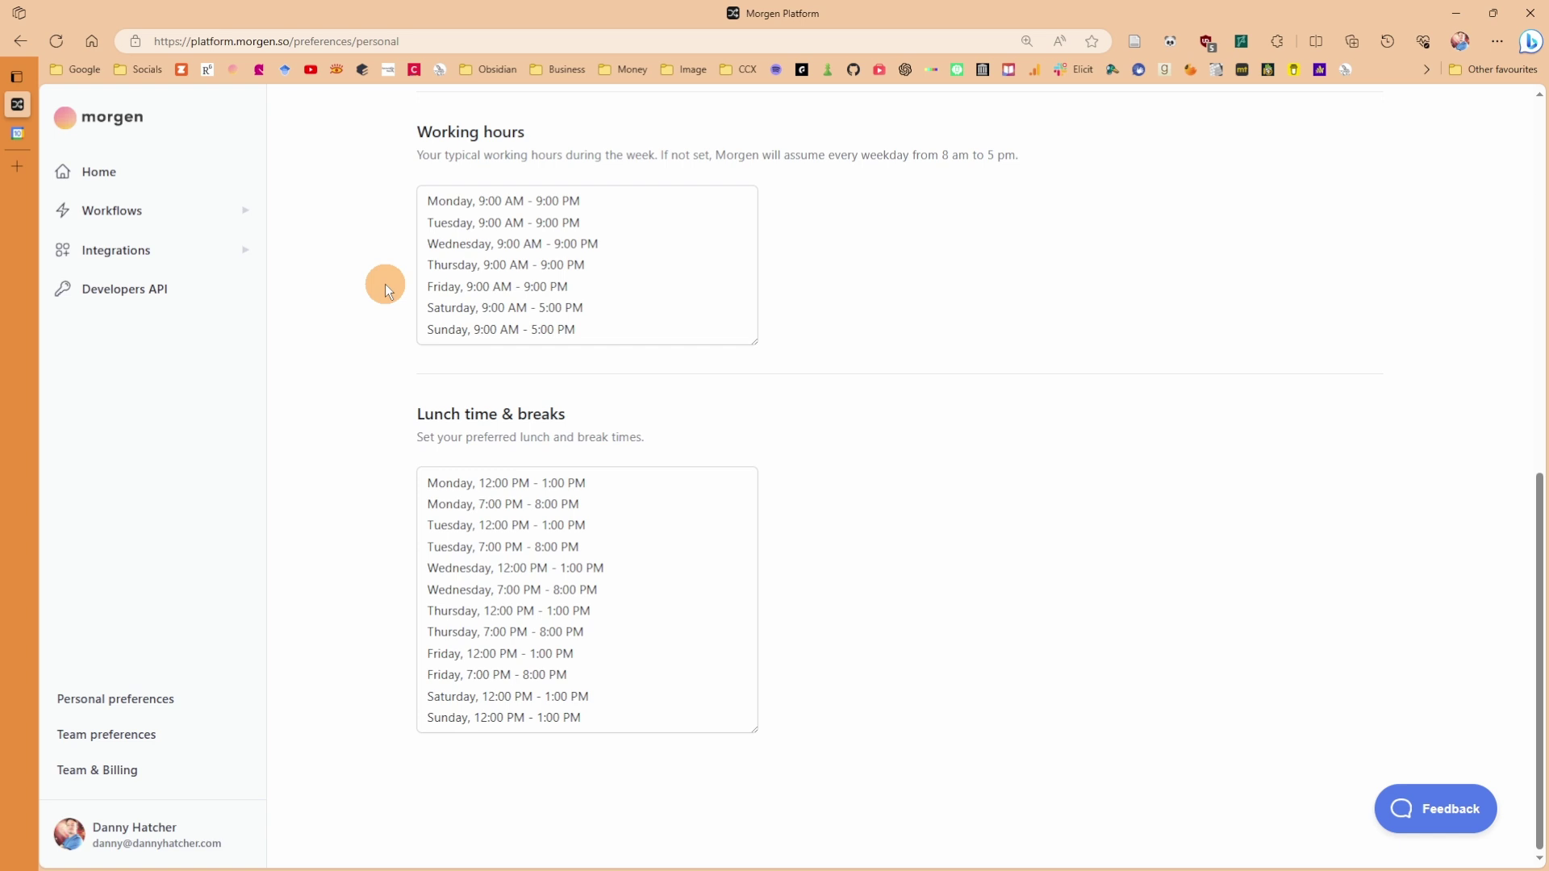
left_click(110, 744)
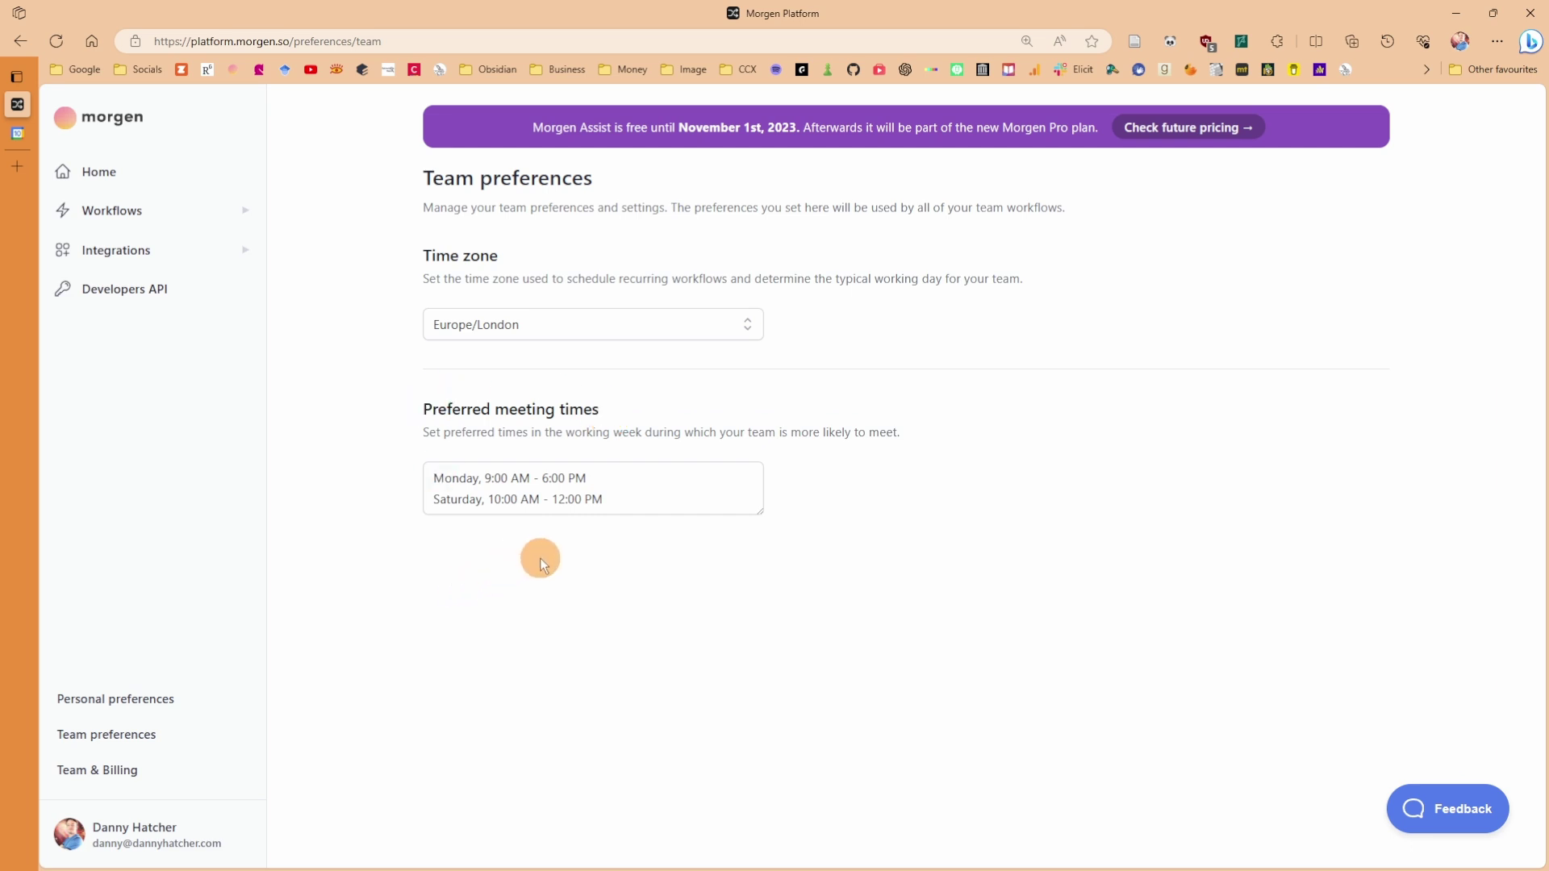
View the integration gallery and the connected integrations
left_click(255, 251)
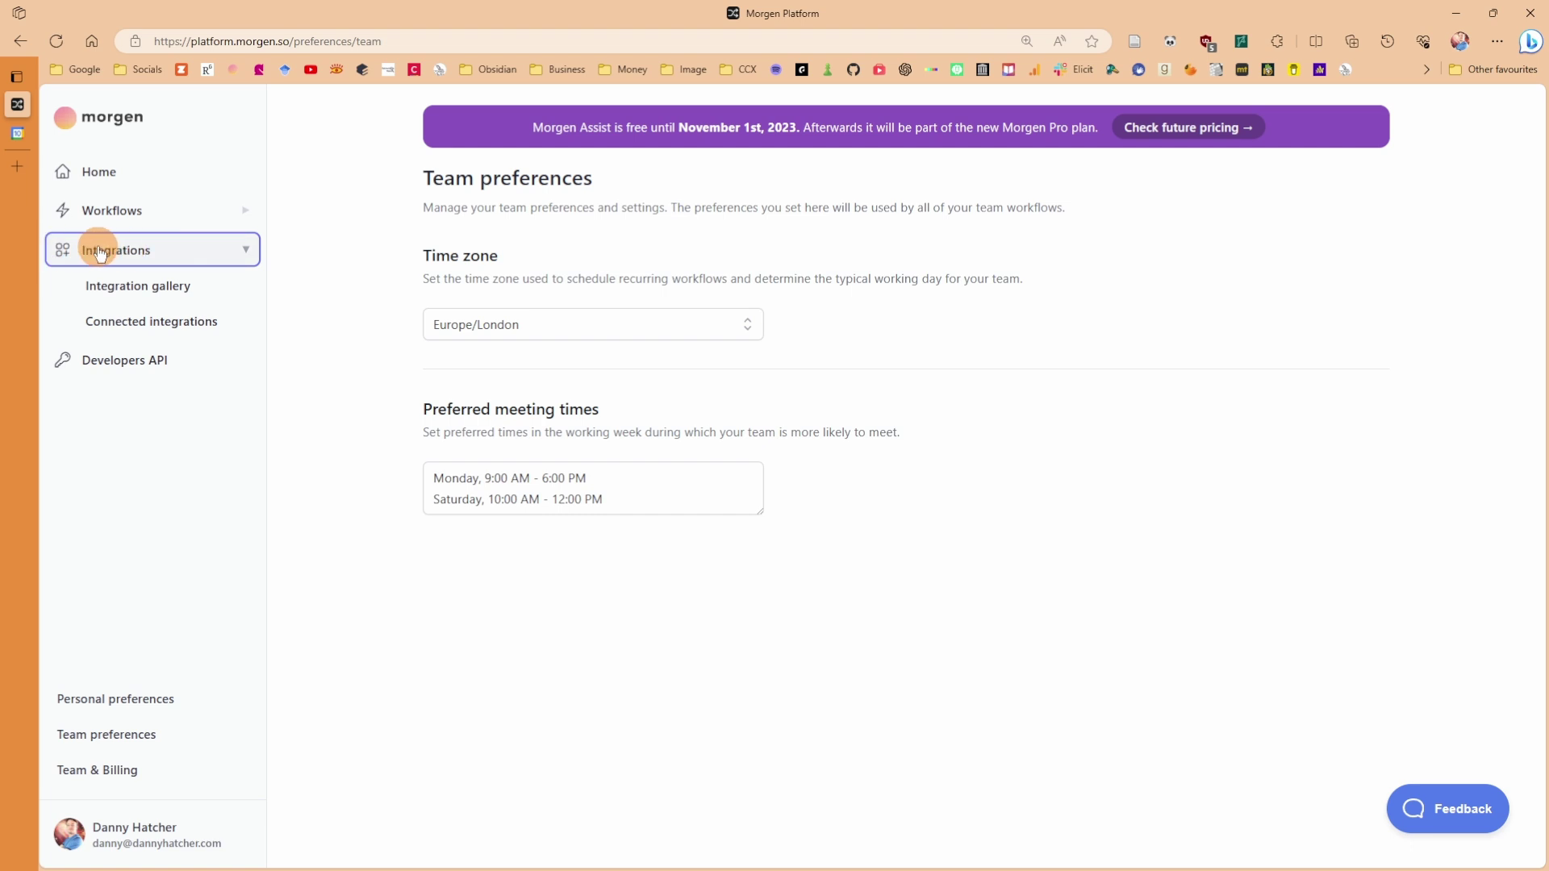
left_click(169, 288)
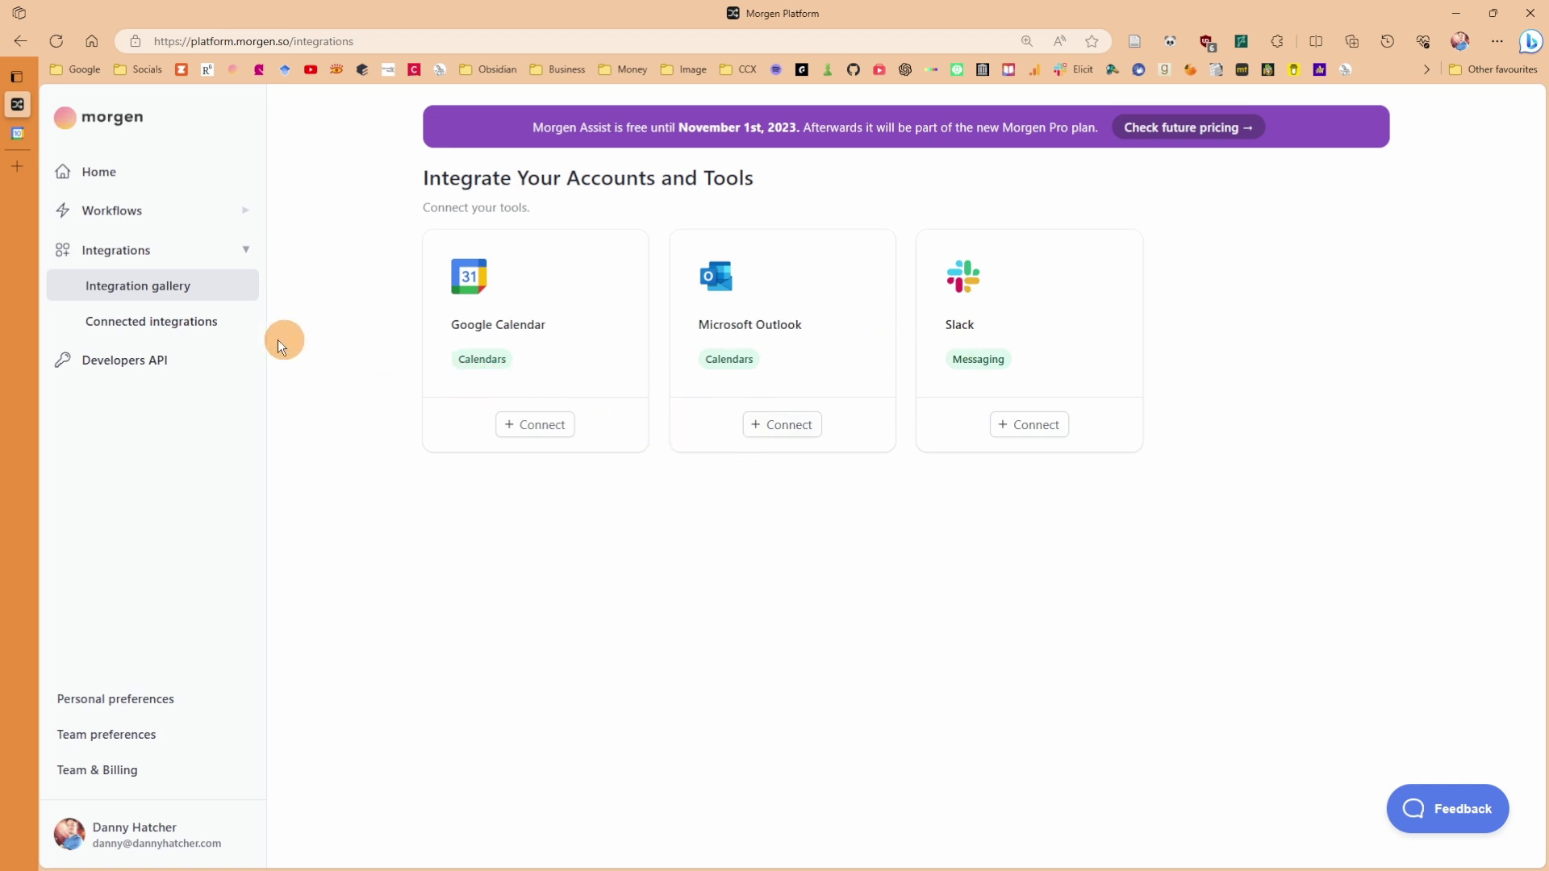
left_click(100, 321)
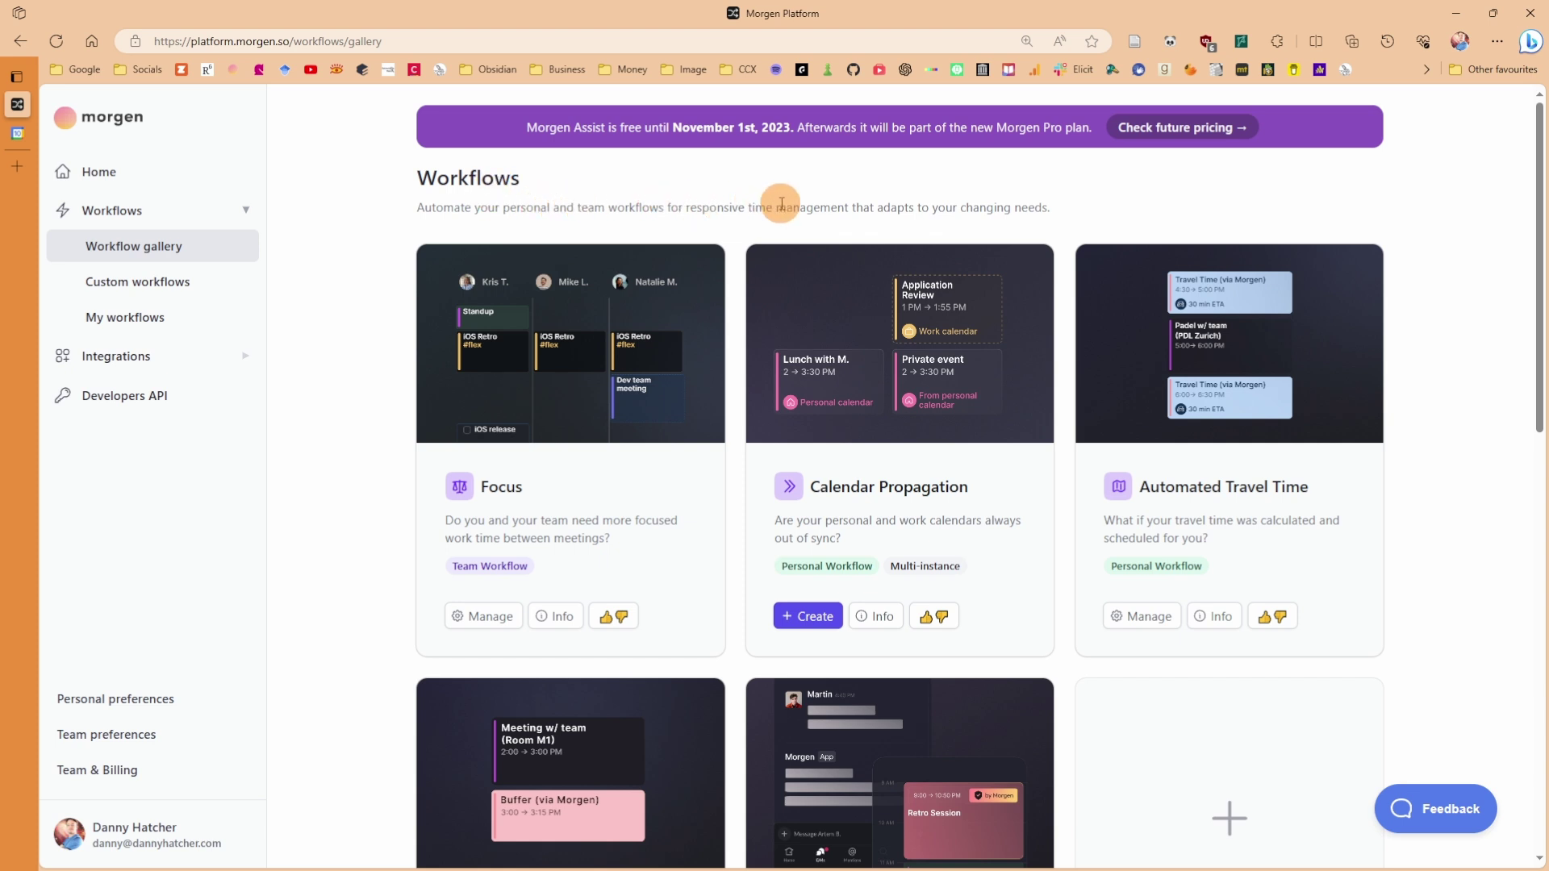
Browse the workflow gallery, examining both the available workflows and the Coming soon ones
scroll(726, 242, "down", 2)
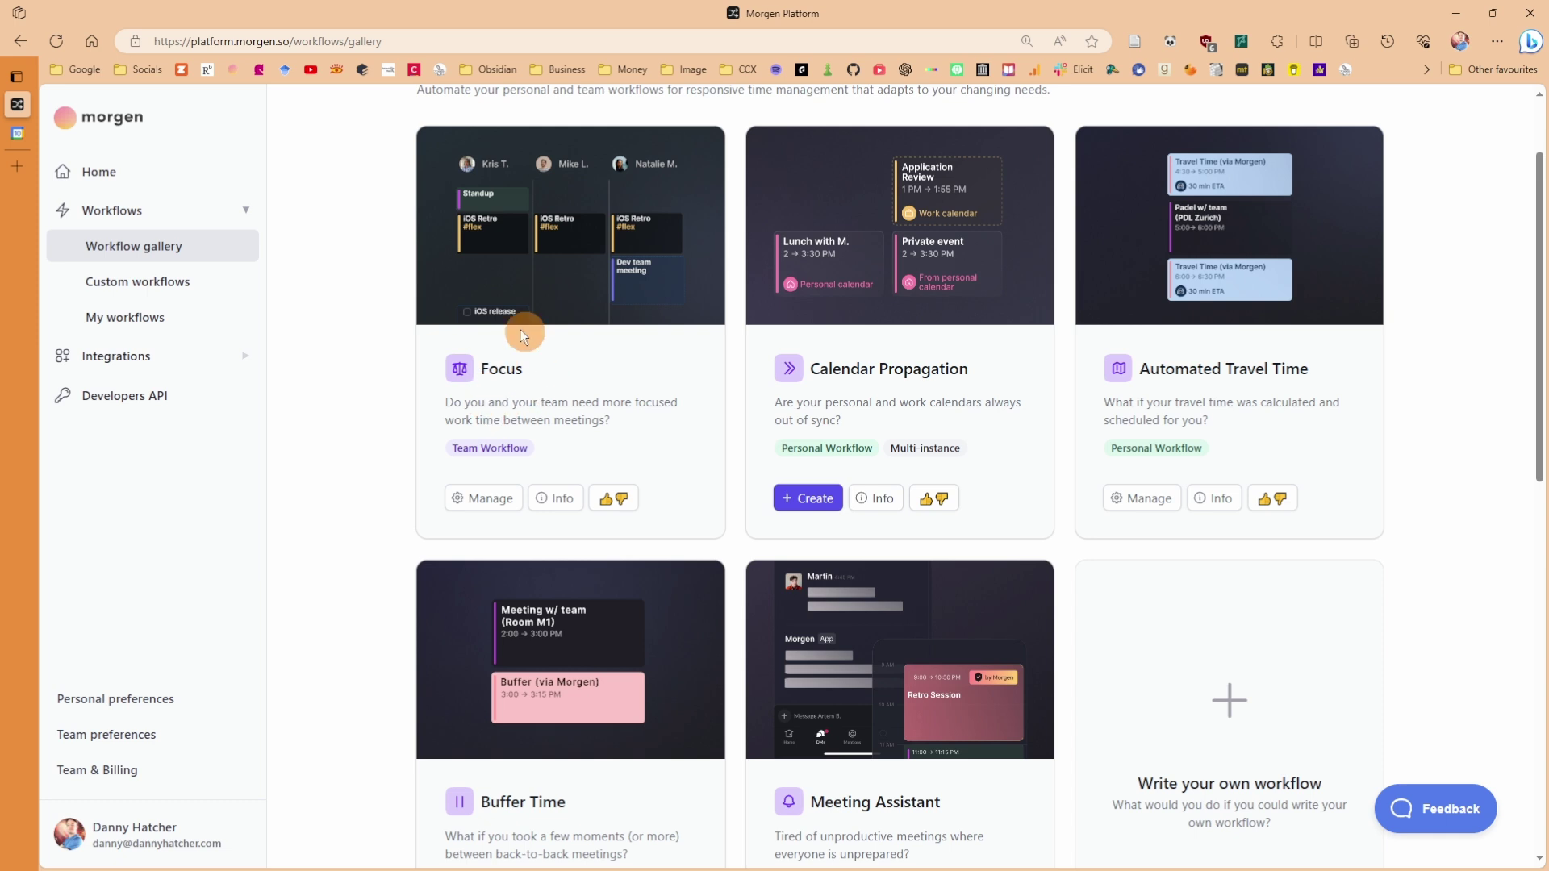
mouse_move(456, 453)
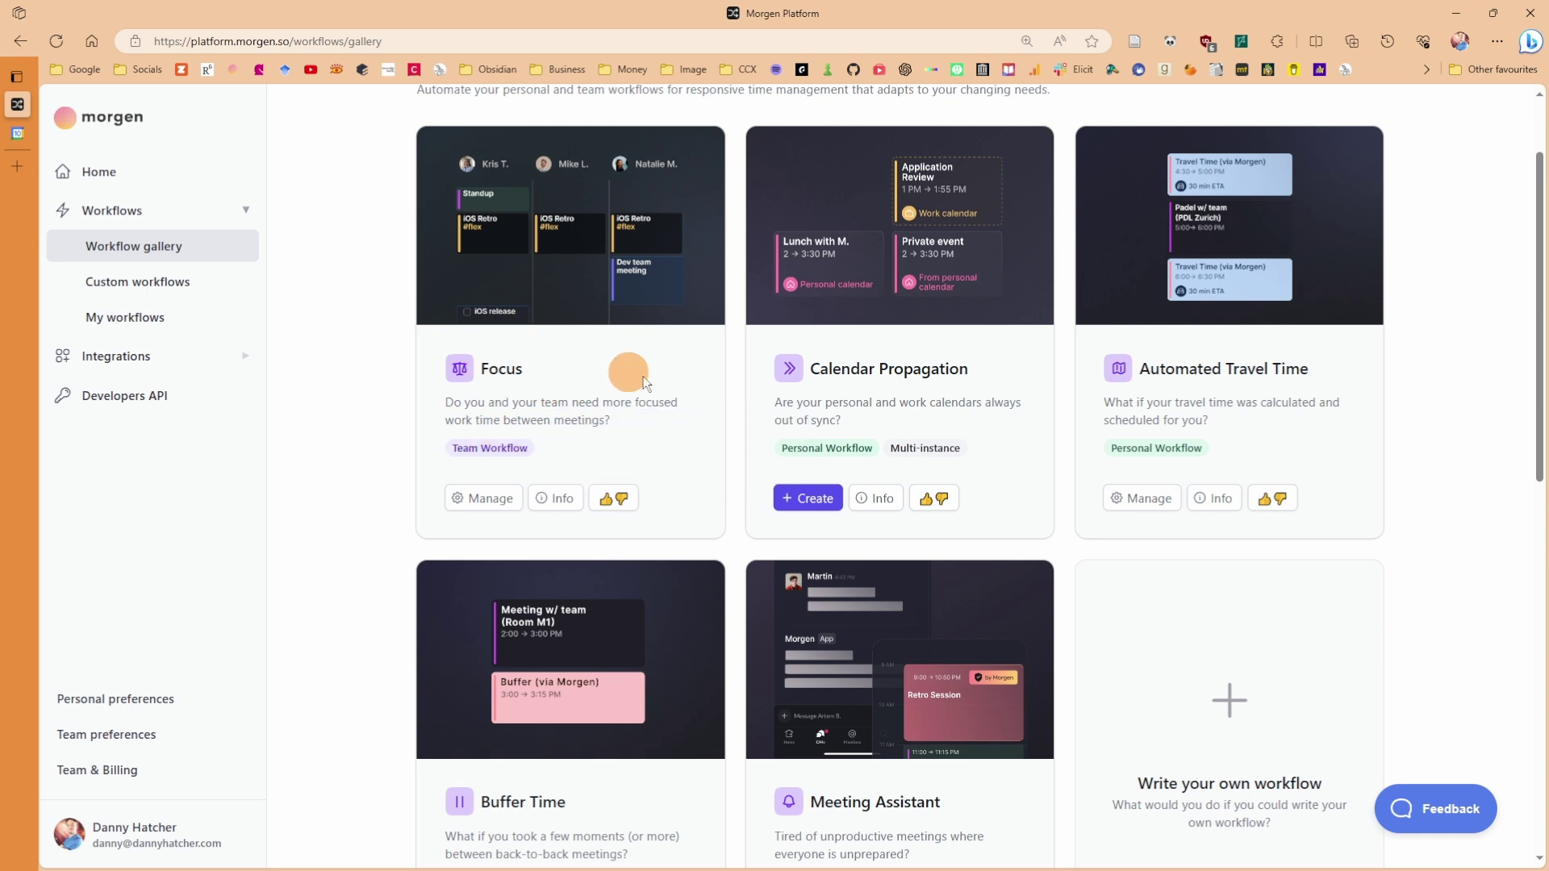
scroll(912, 385, "down", 2)
scroll(791, 501, "down", 2)
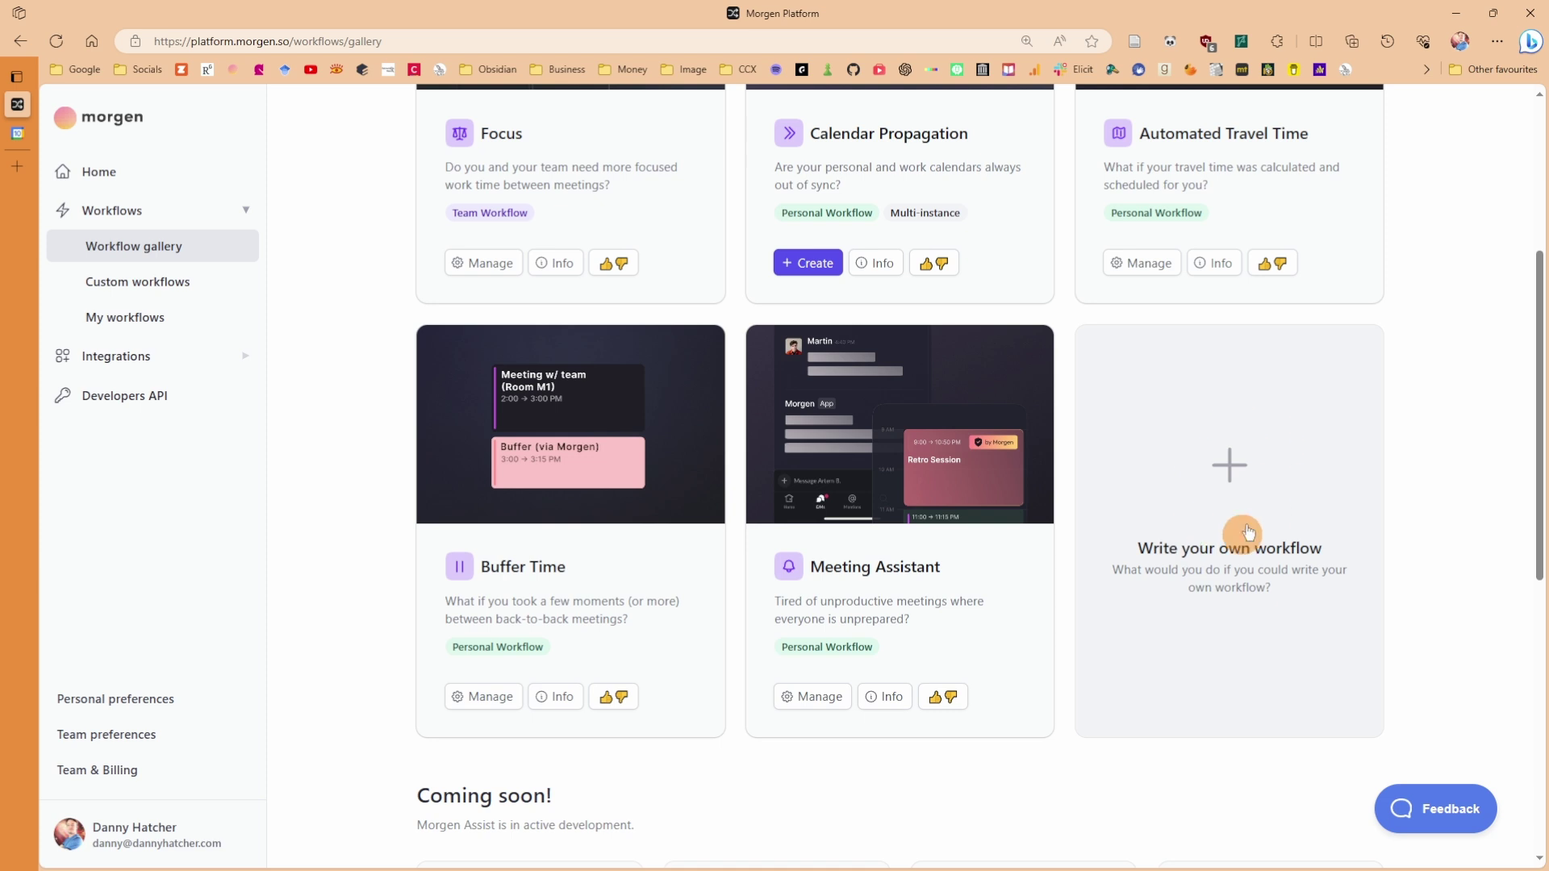
scroll(387, 179, "down", 8)
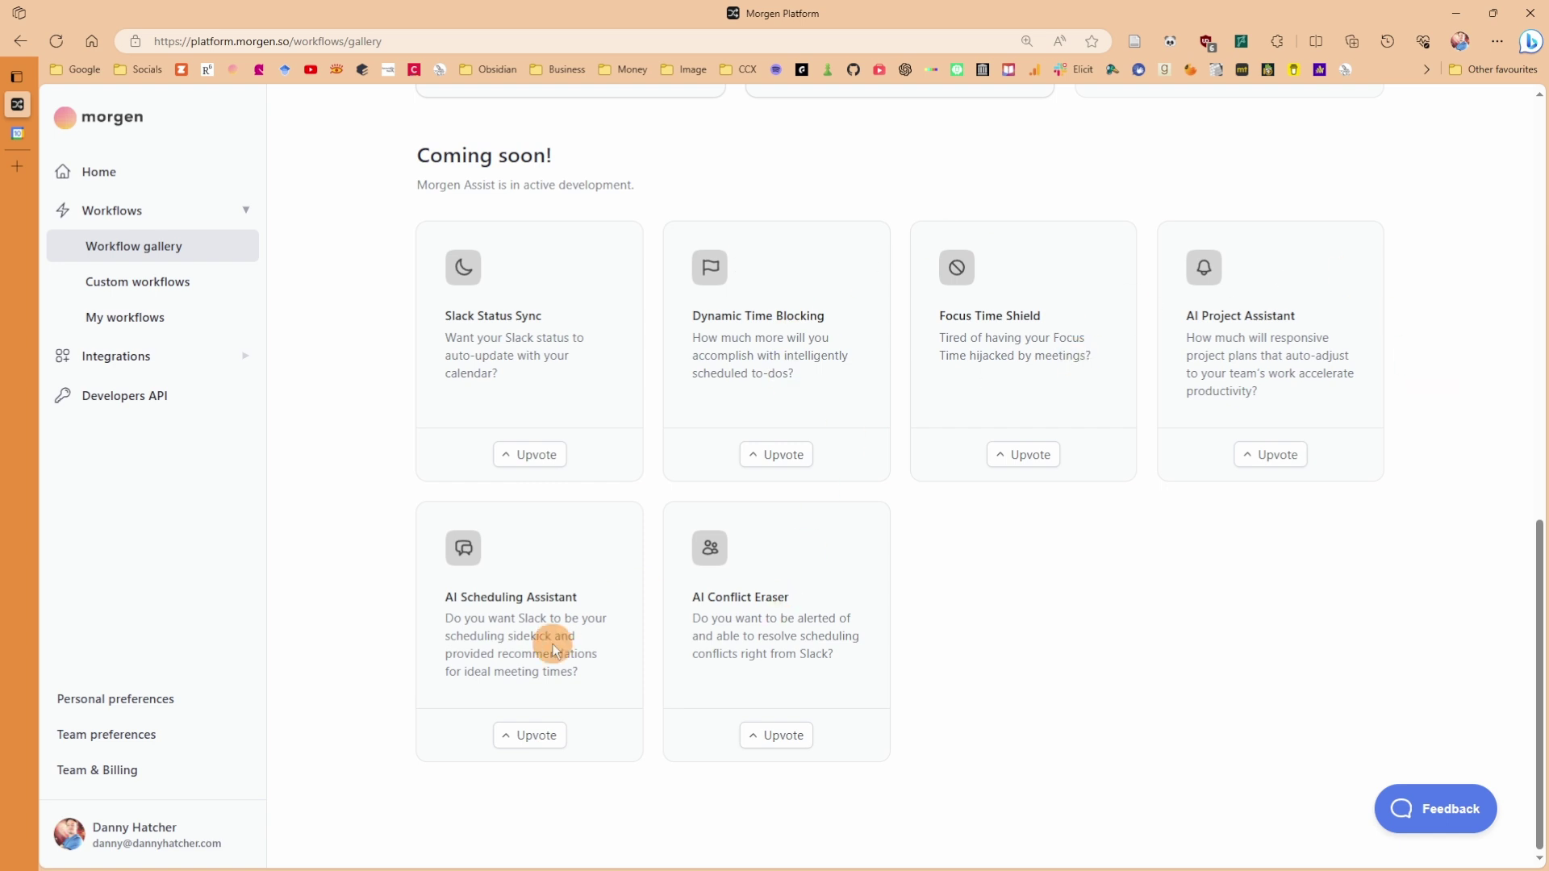
scroll(934, 573, "up", 9)
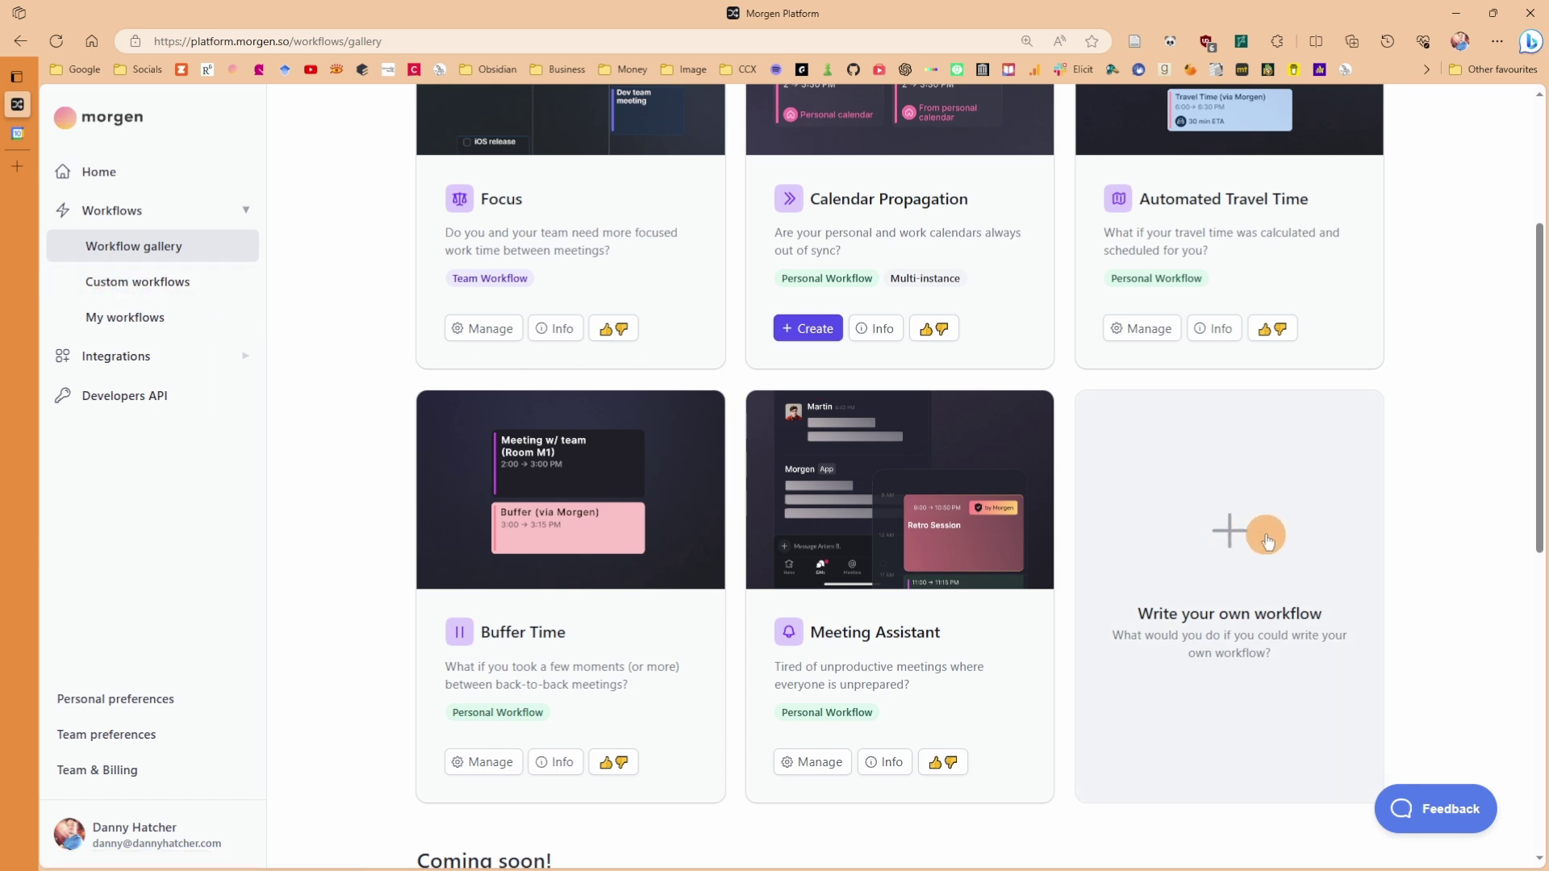
scroll(1267, 539, "down", 7)
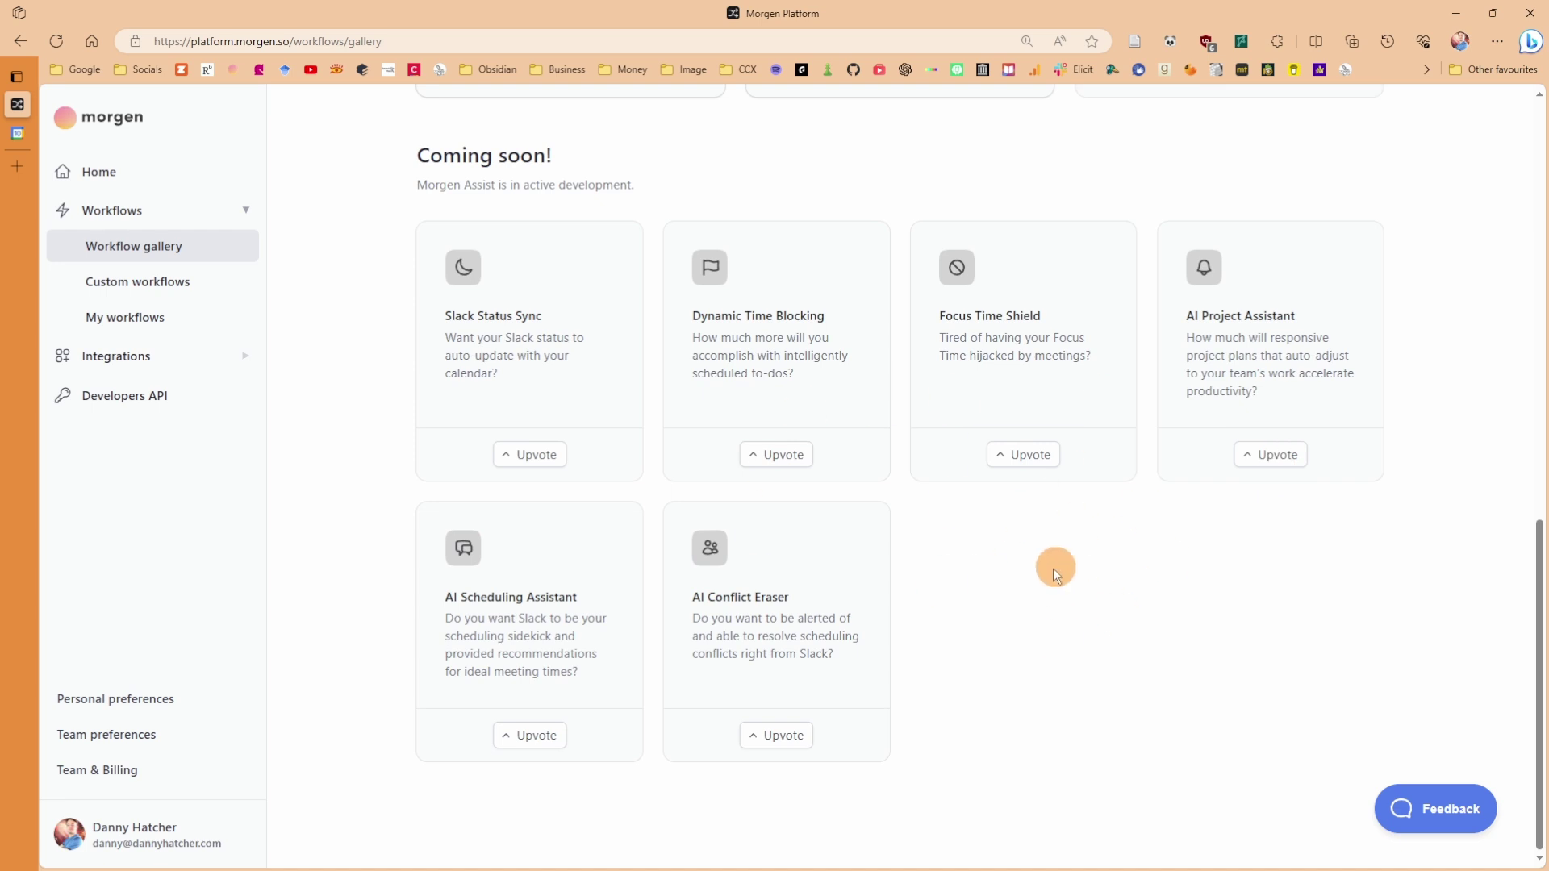
scroll(376, 405, "up", 10)
scroll(375, 394, "down", 1)
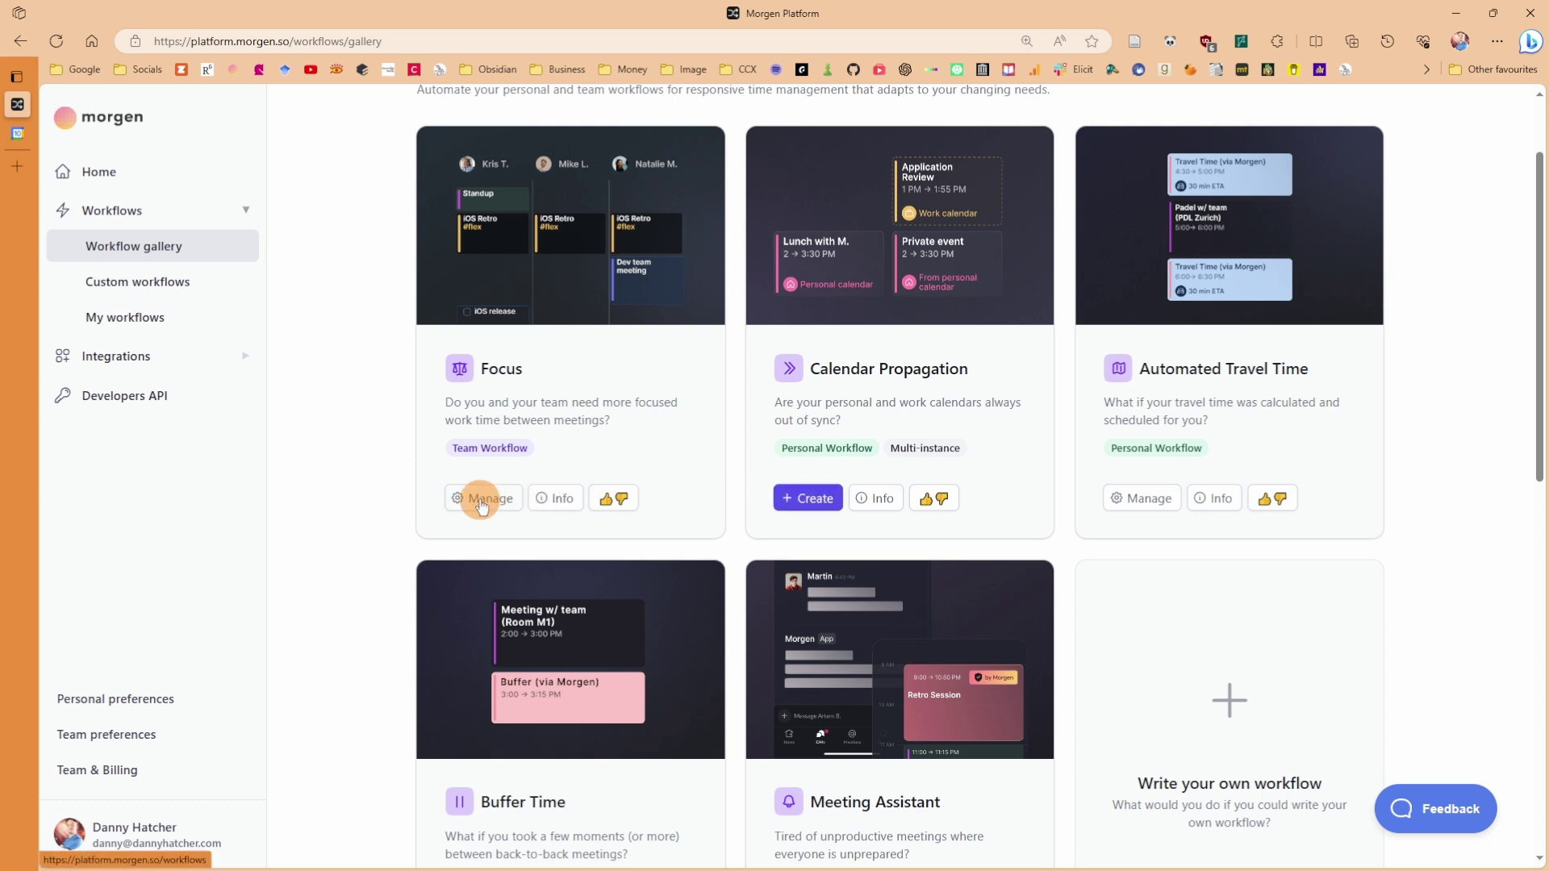
scroll(1202, 387, "down", 3)
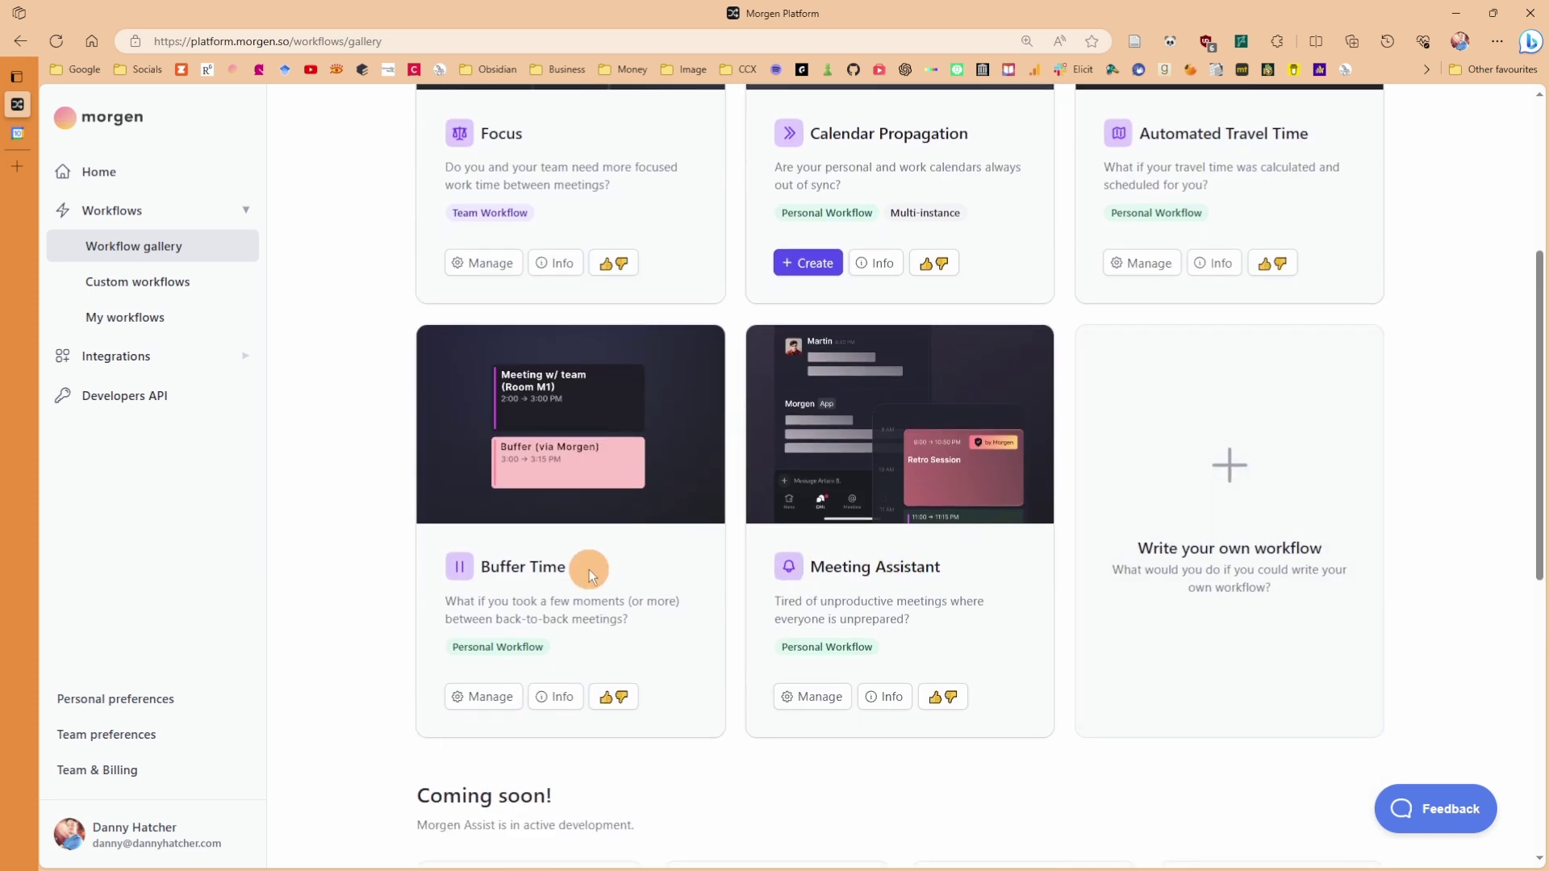
scroll(698, 517, "up", 3)
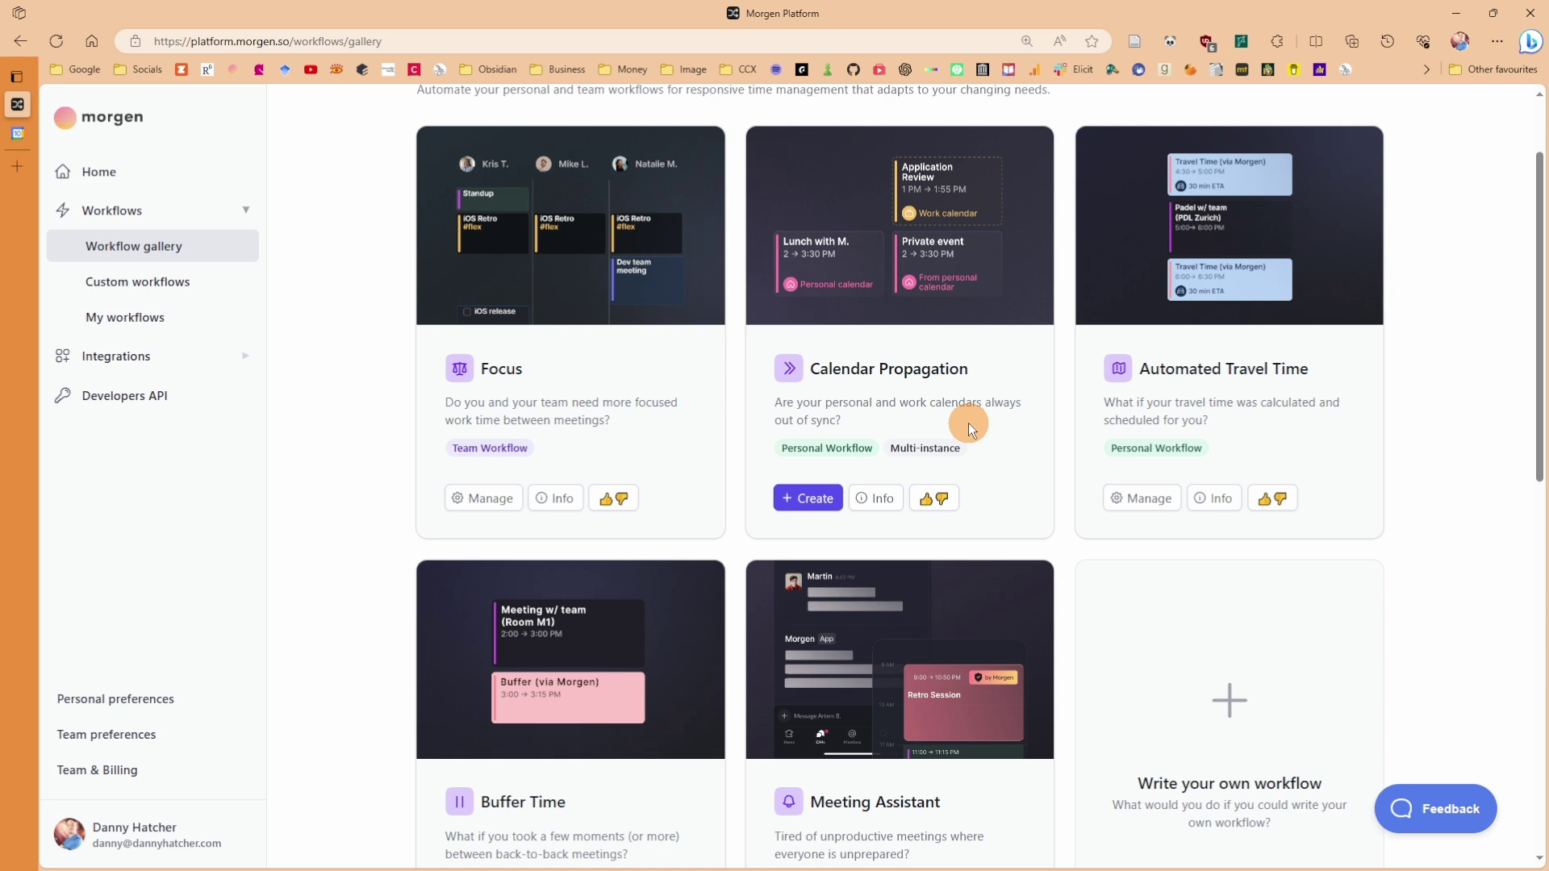
scroll(928, 423, "up", 2)
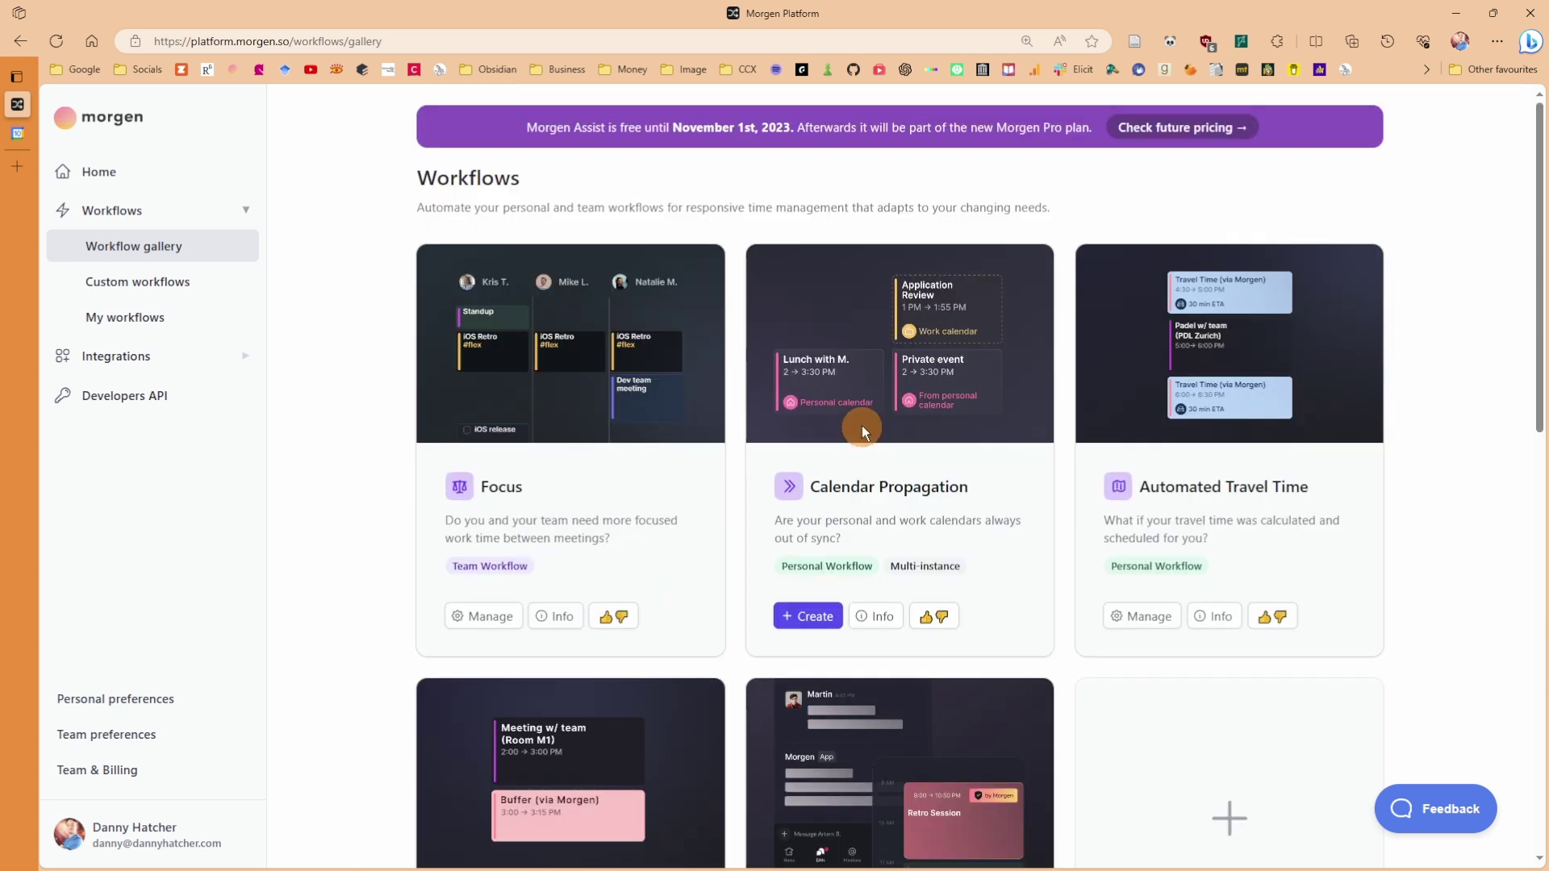
Open the list of own workflows, and switch to Google Calendar to examine the events in the week of October 9, 2023
left_click(129, 331)
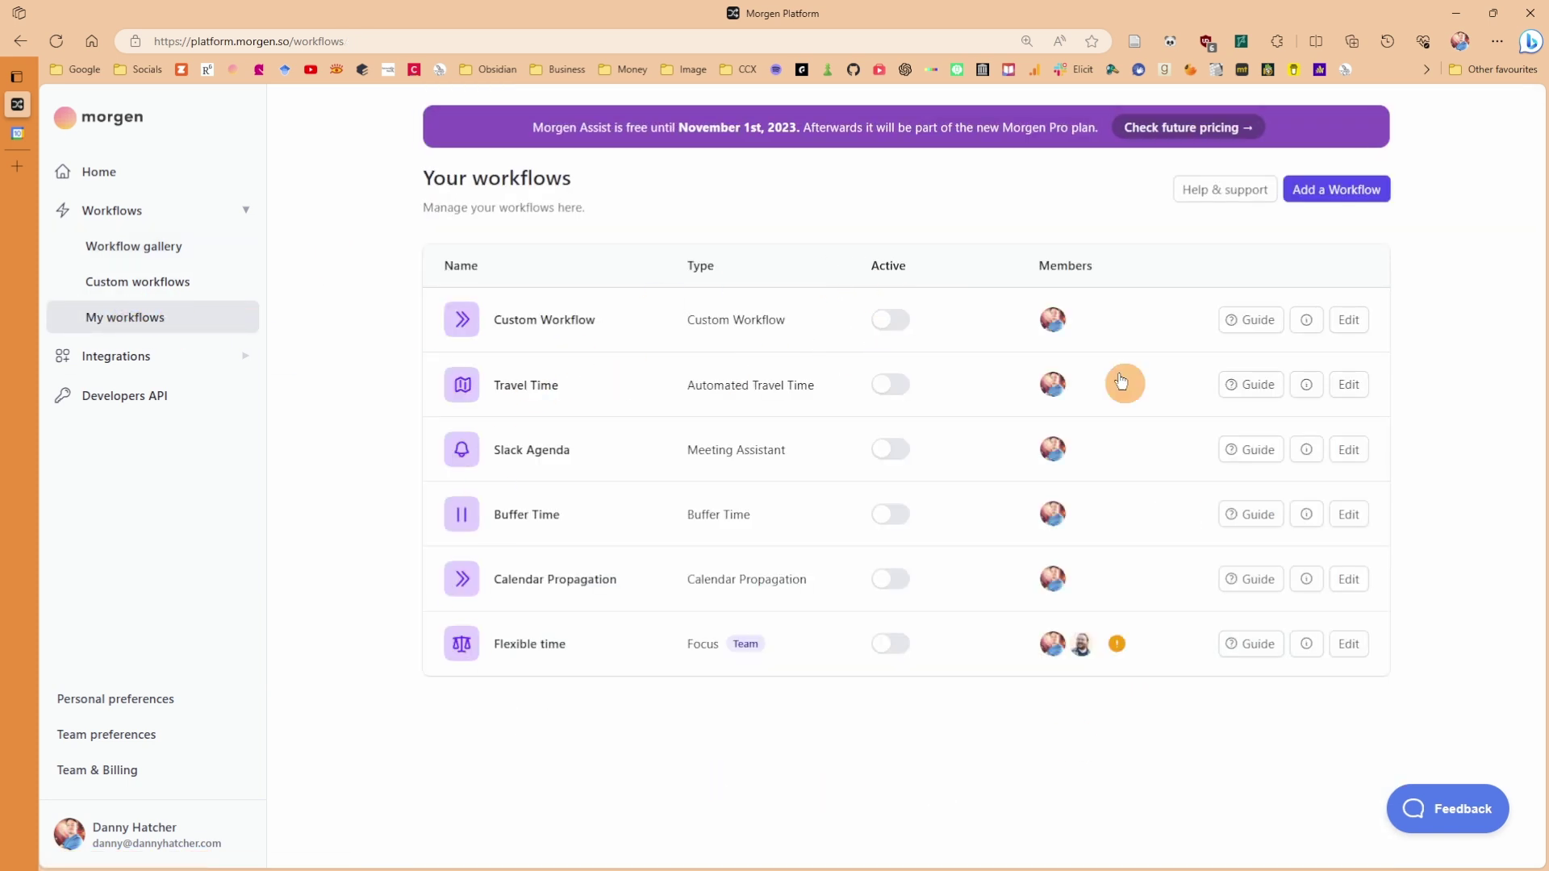
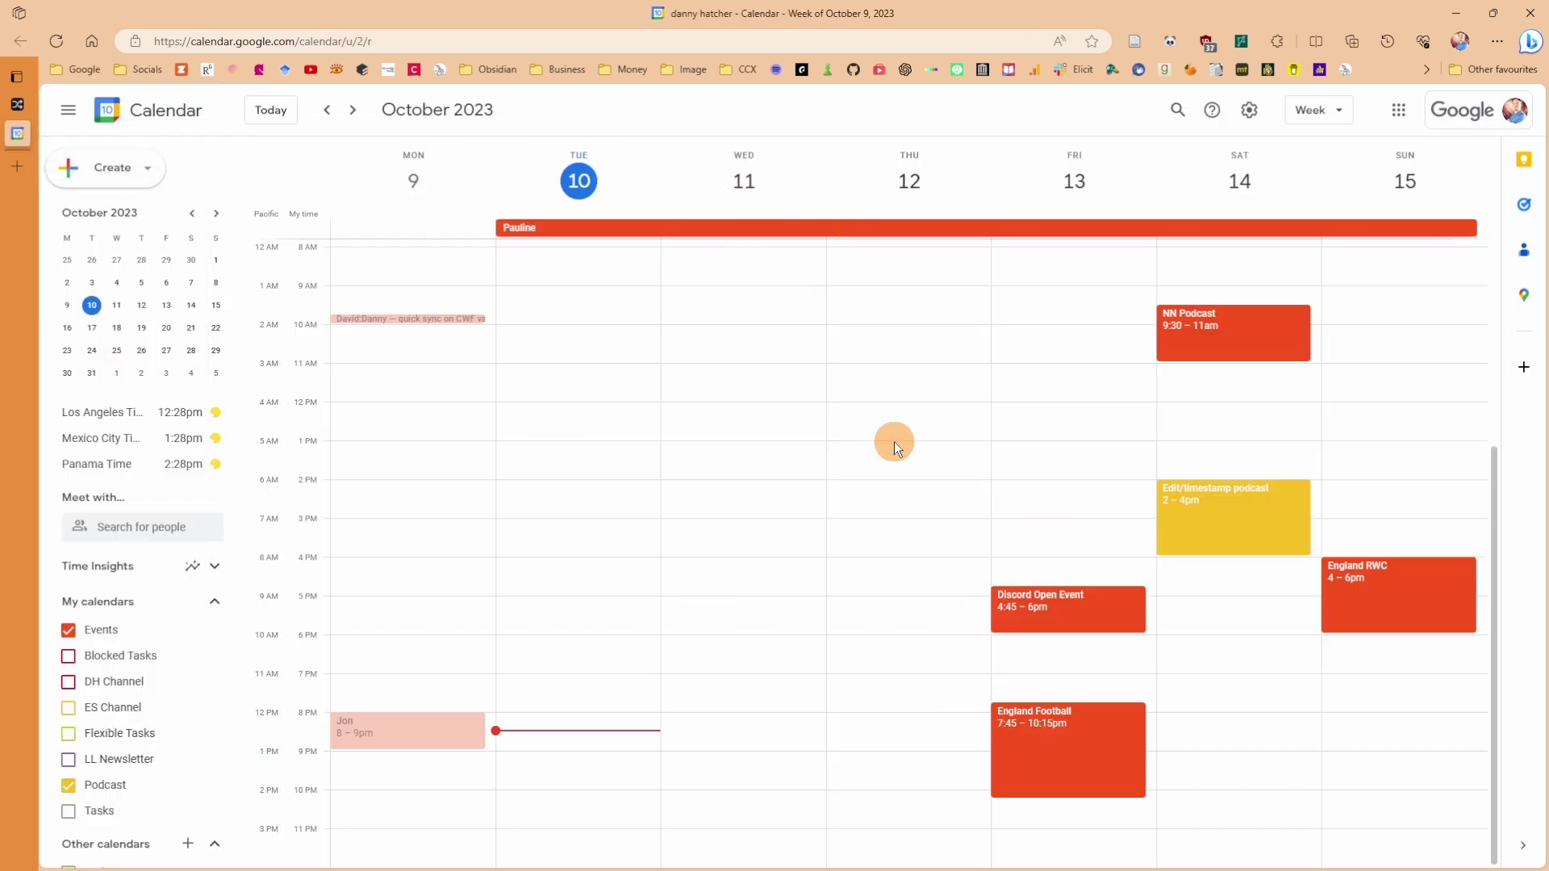
scroll(904, 432, "down", 4)
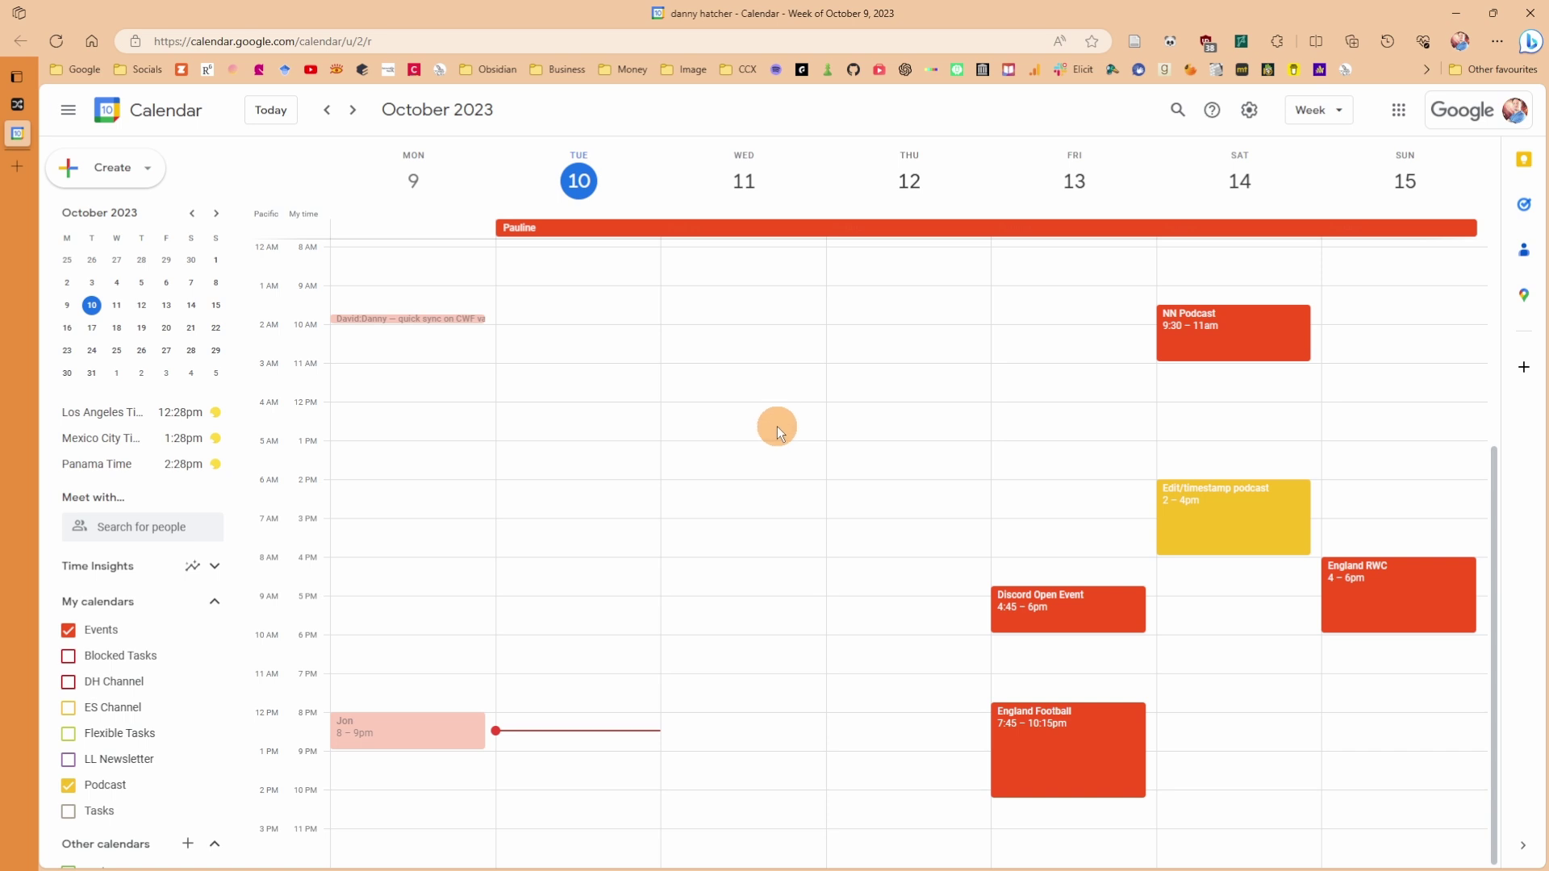
key("ctrl+alt+c")
key("ctrl+alt+c")
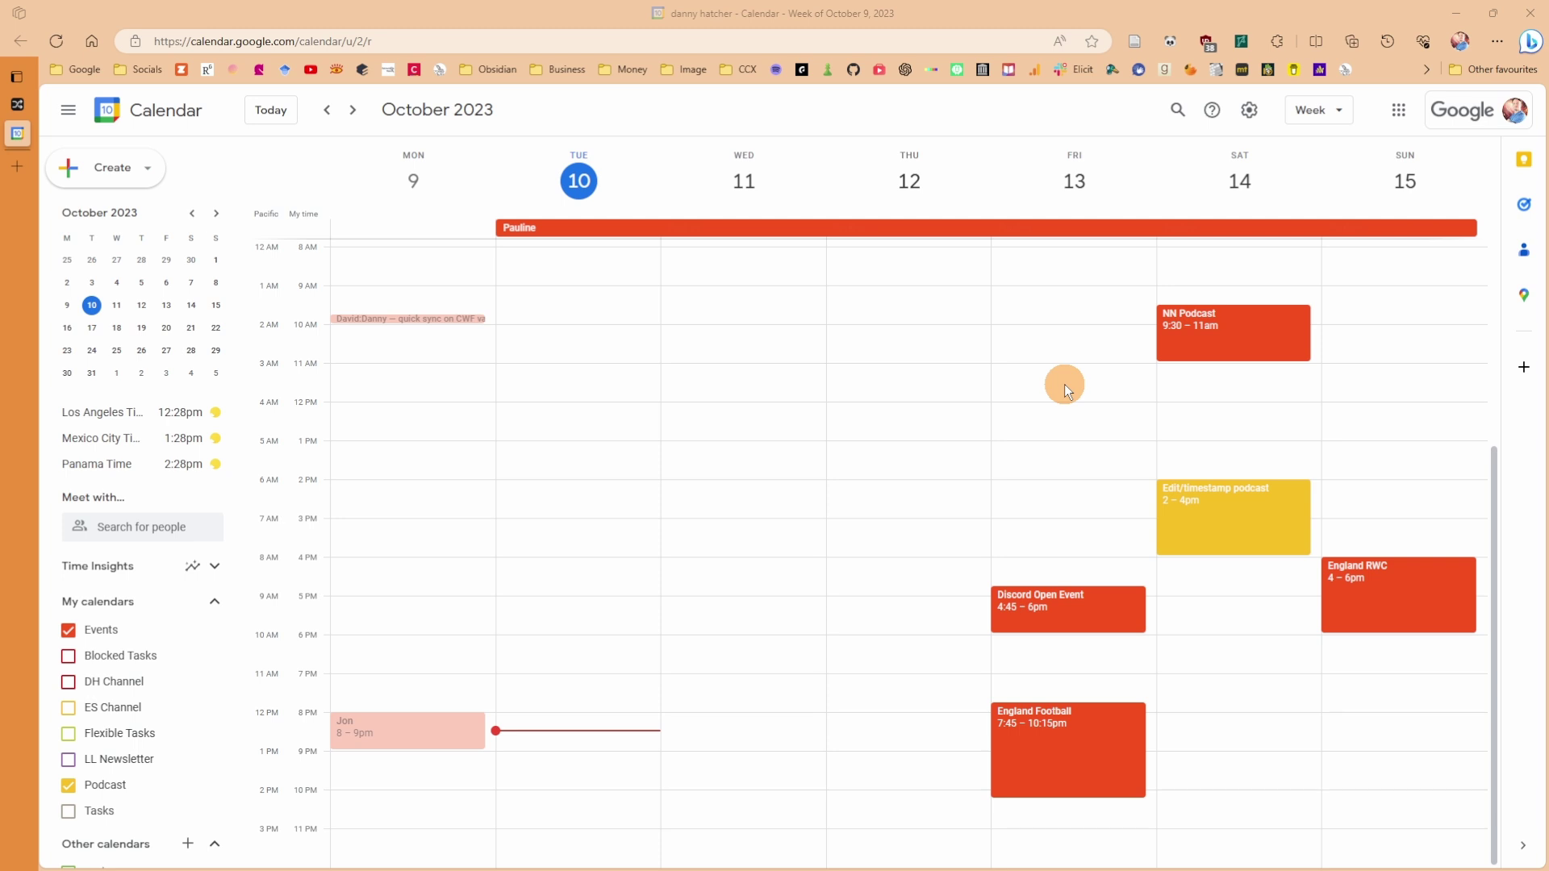
left_click(1224, 329)
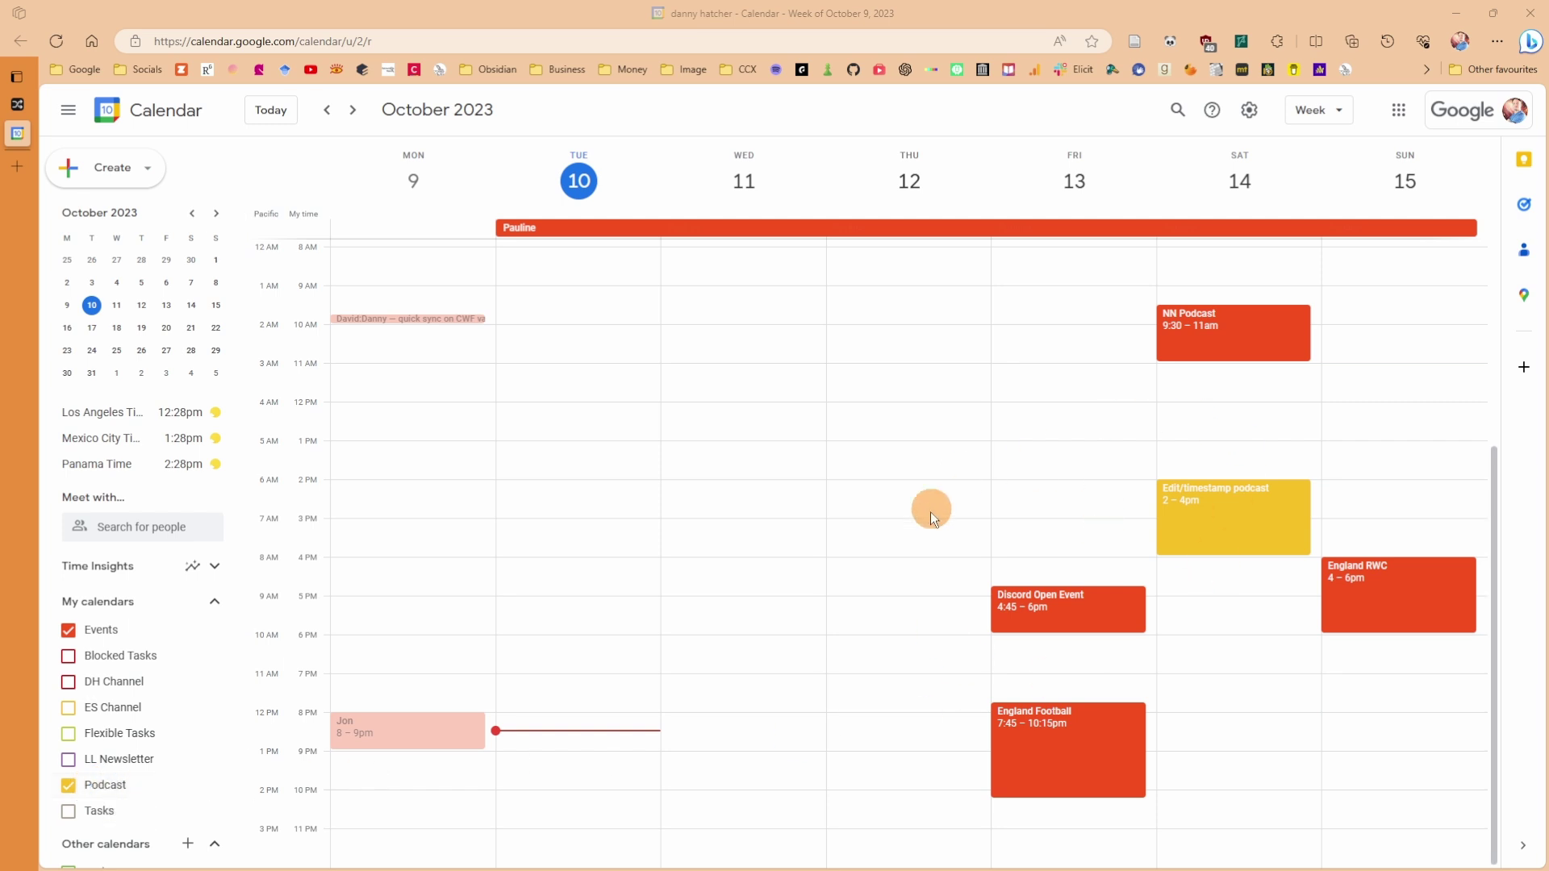
Switch back to Morgen and open the settings of the Travel Time workflow at its name, calendar and departure options
key("ctrl+shift+Tab")
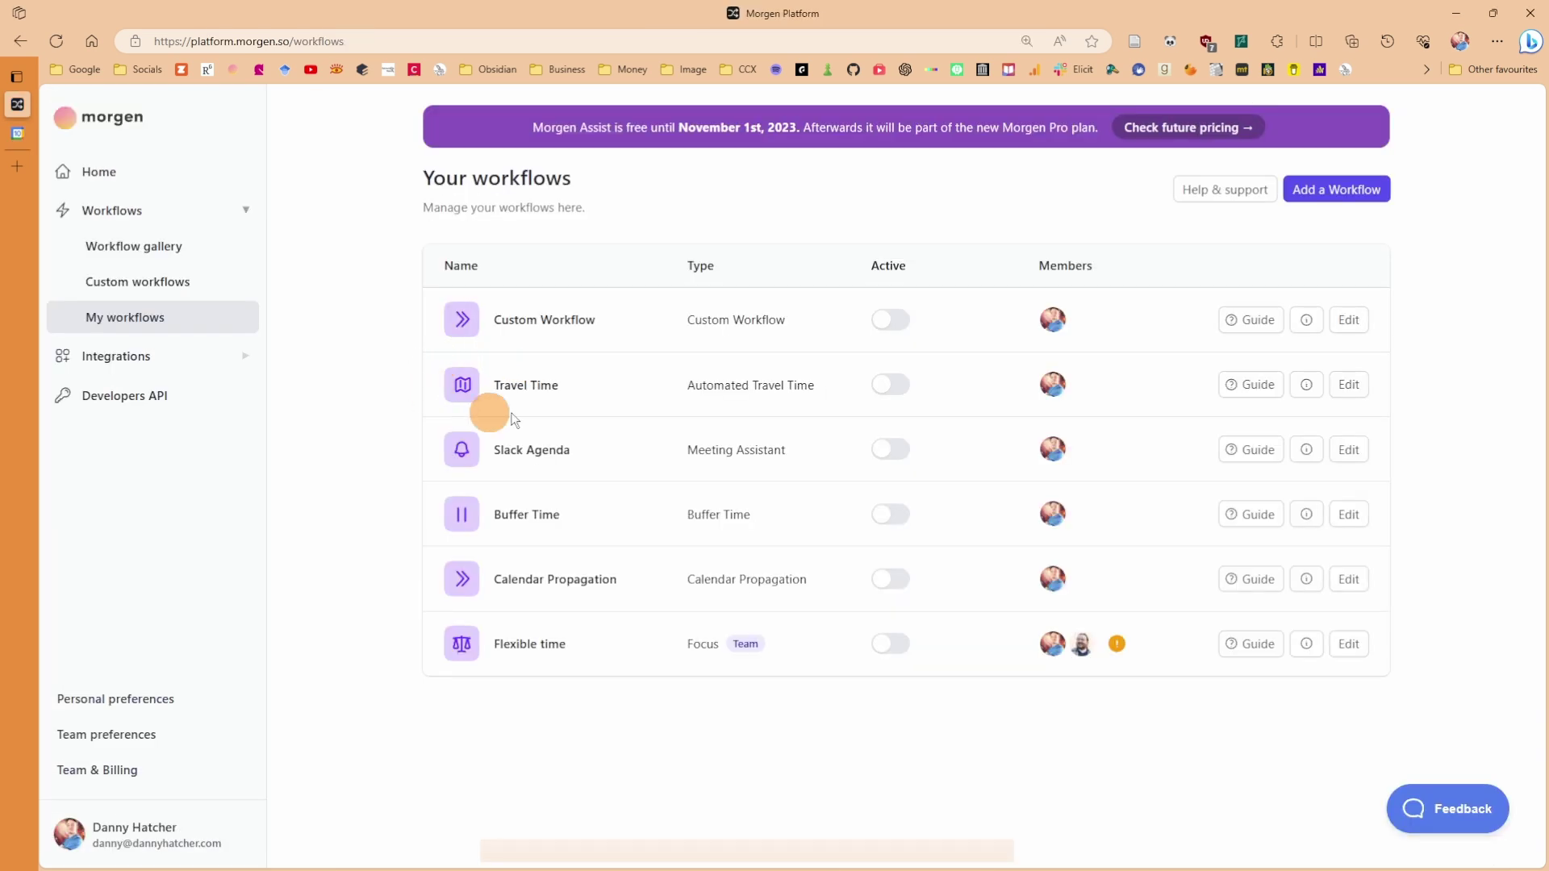
left_click(1349, 384)
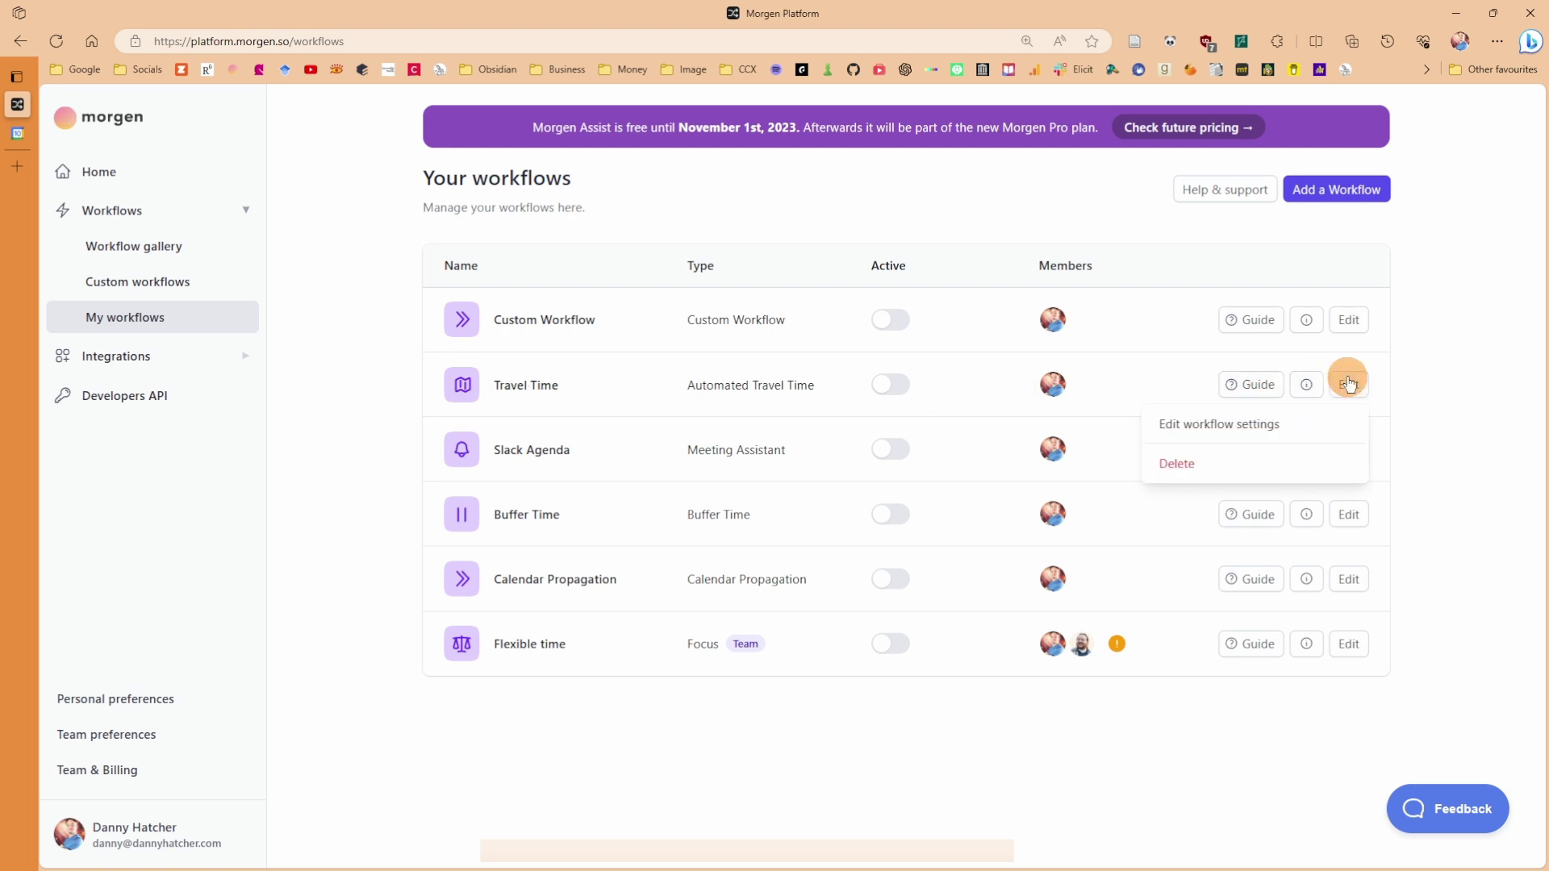
left_click(1237, 421)
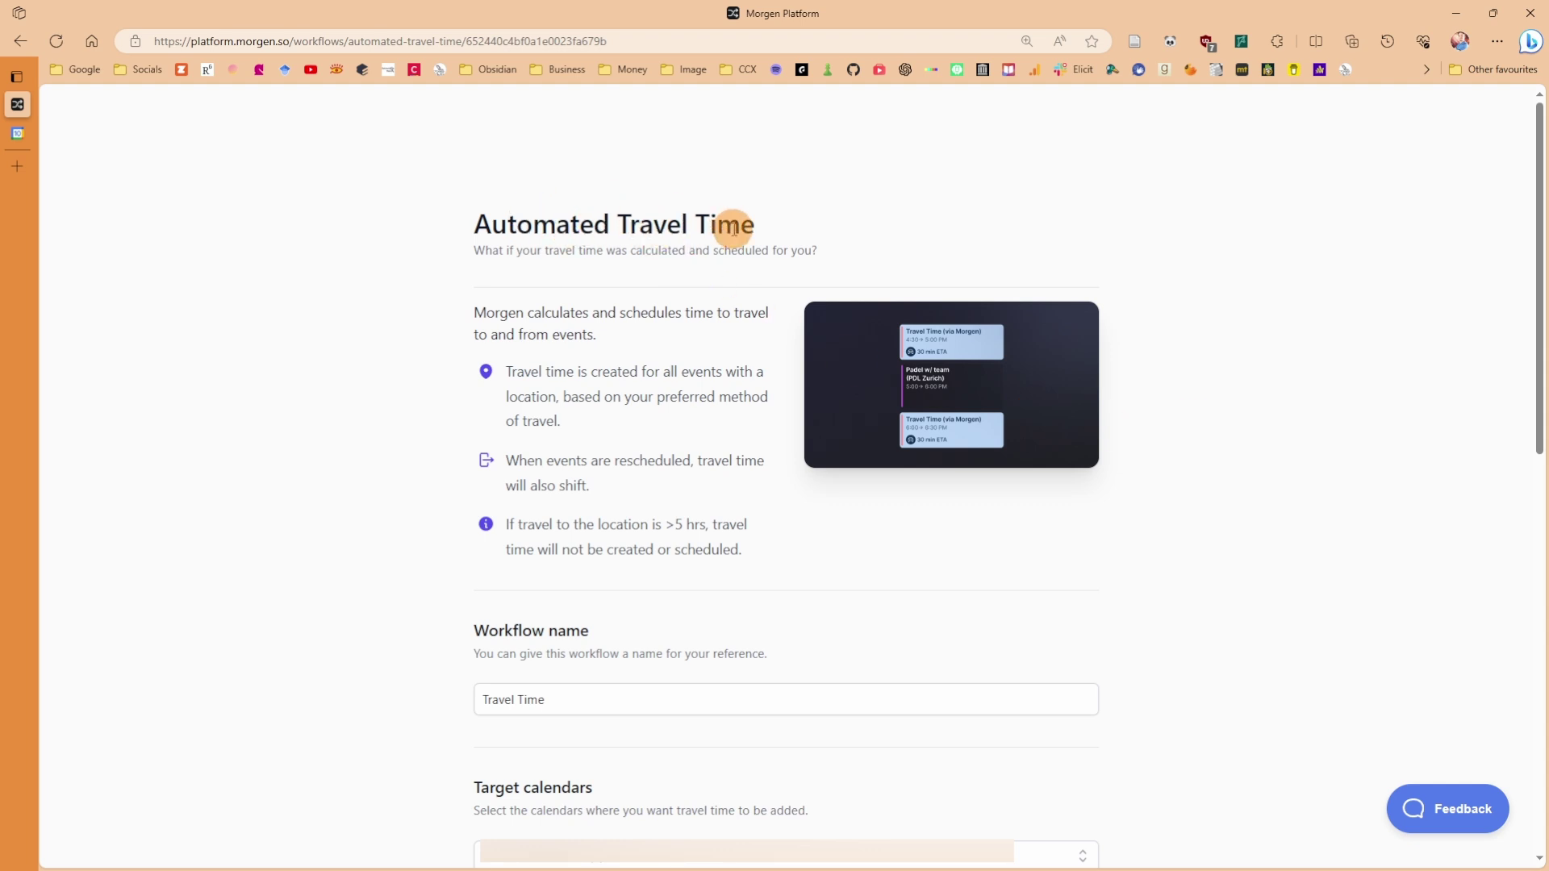
scroll(685, 342, "down", 4)
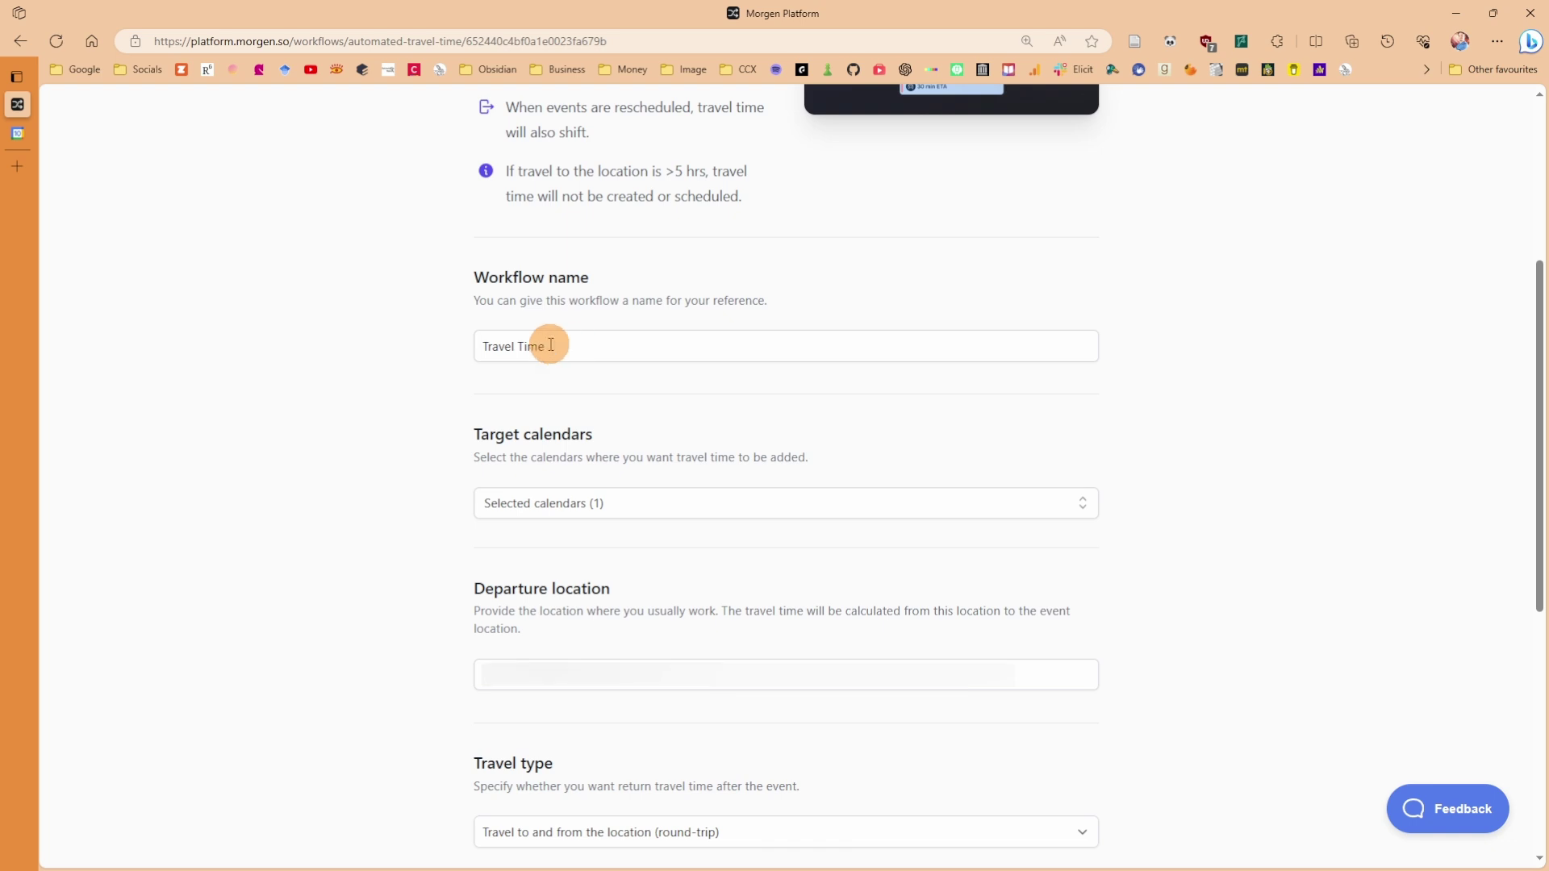
Examine the target calendar list and the one-way and round-trip travel type options of the Travel Time workflow
scroll(501, 339, "down", 3)
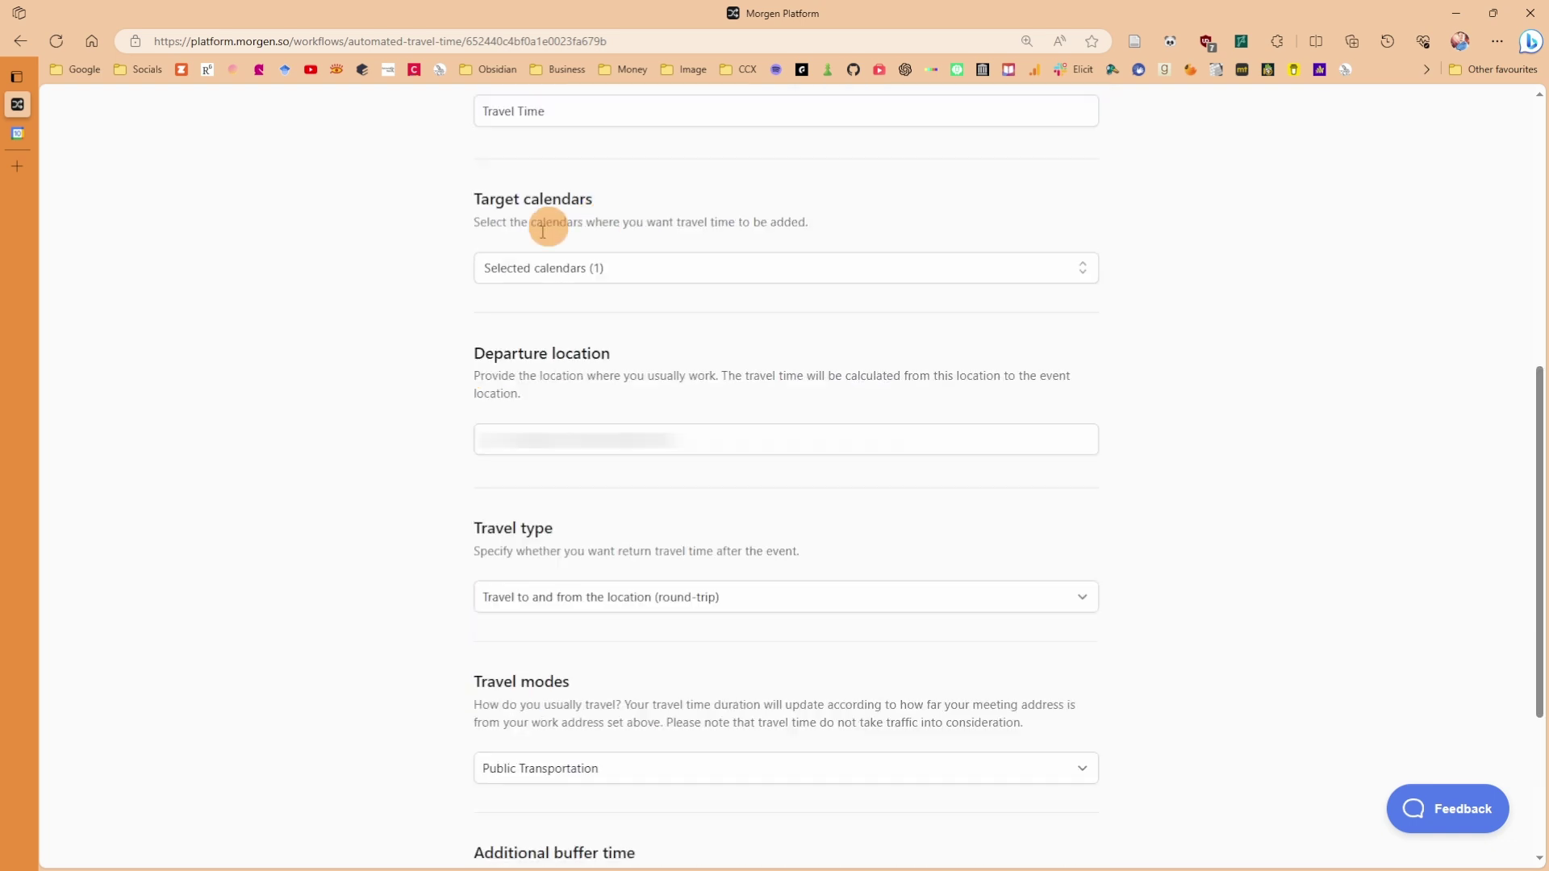
left_click(584, 268)
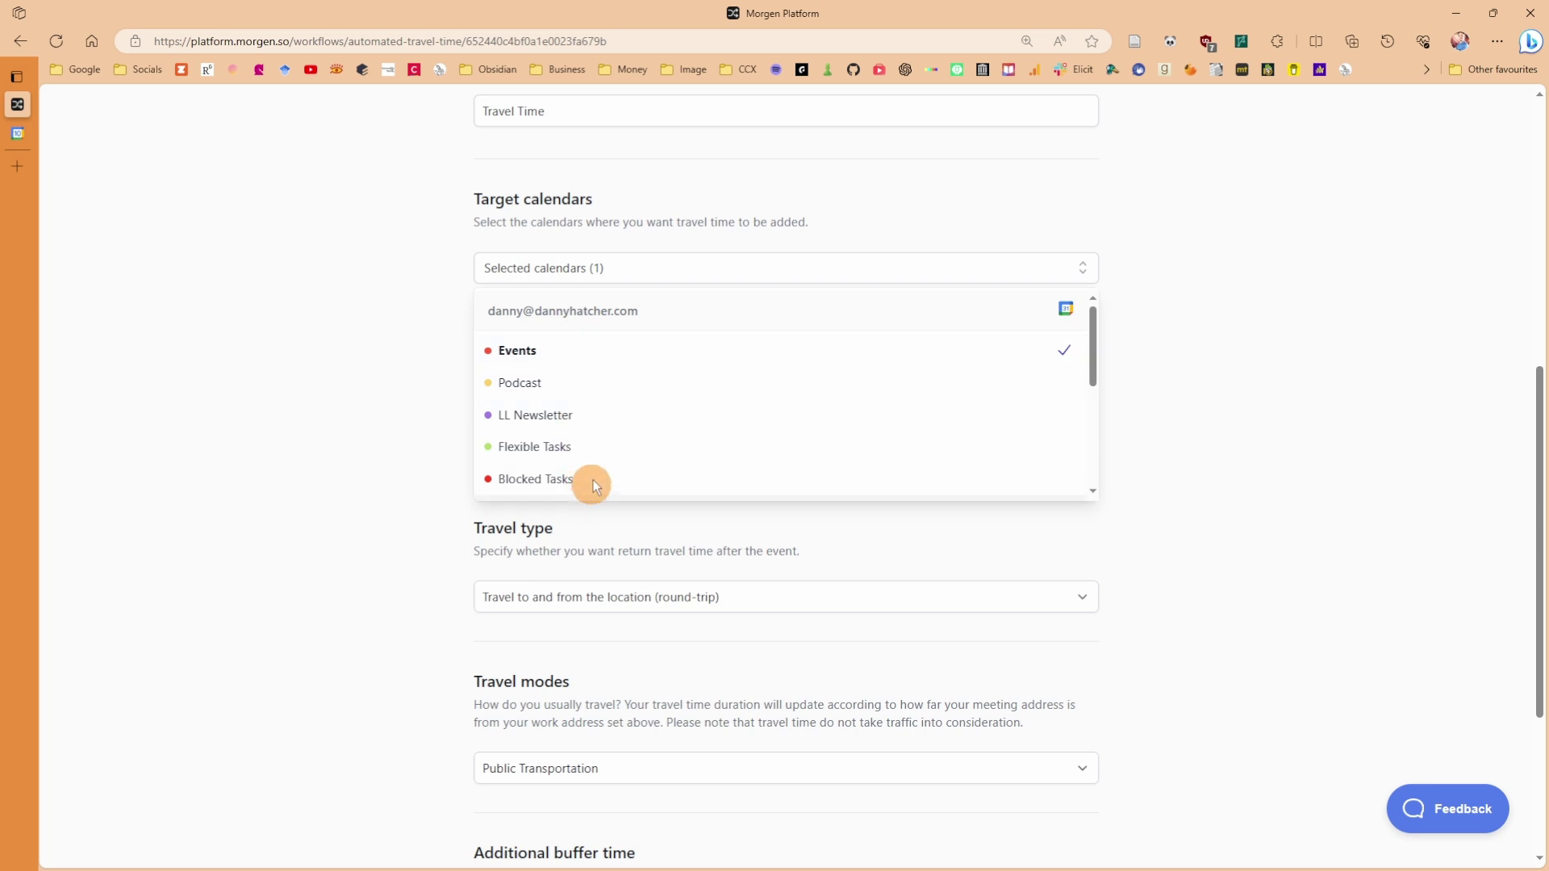
left_click(422, 352)
scroll(692, 208, "down", 2)
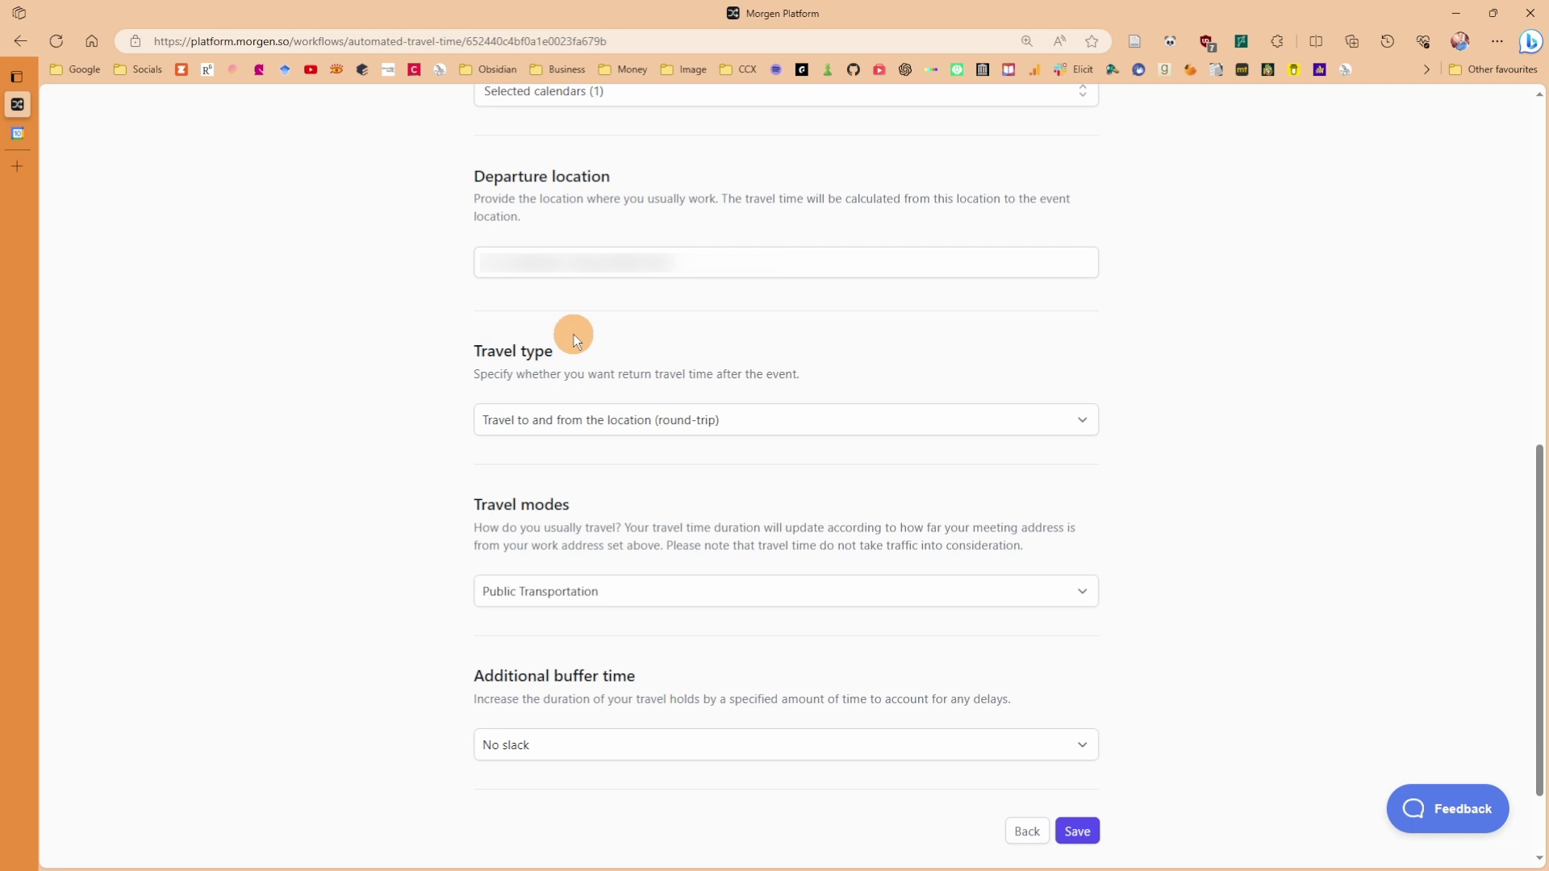
left_click(524, 419)
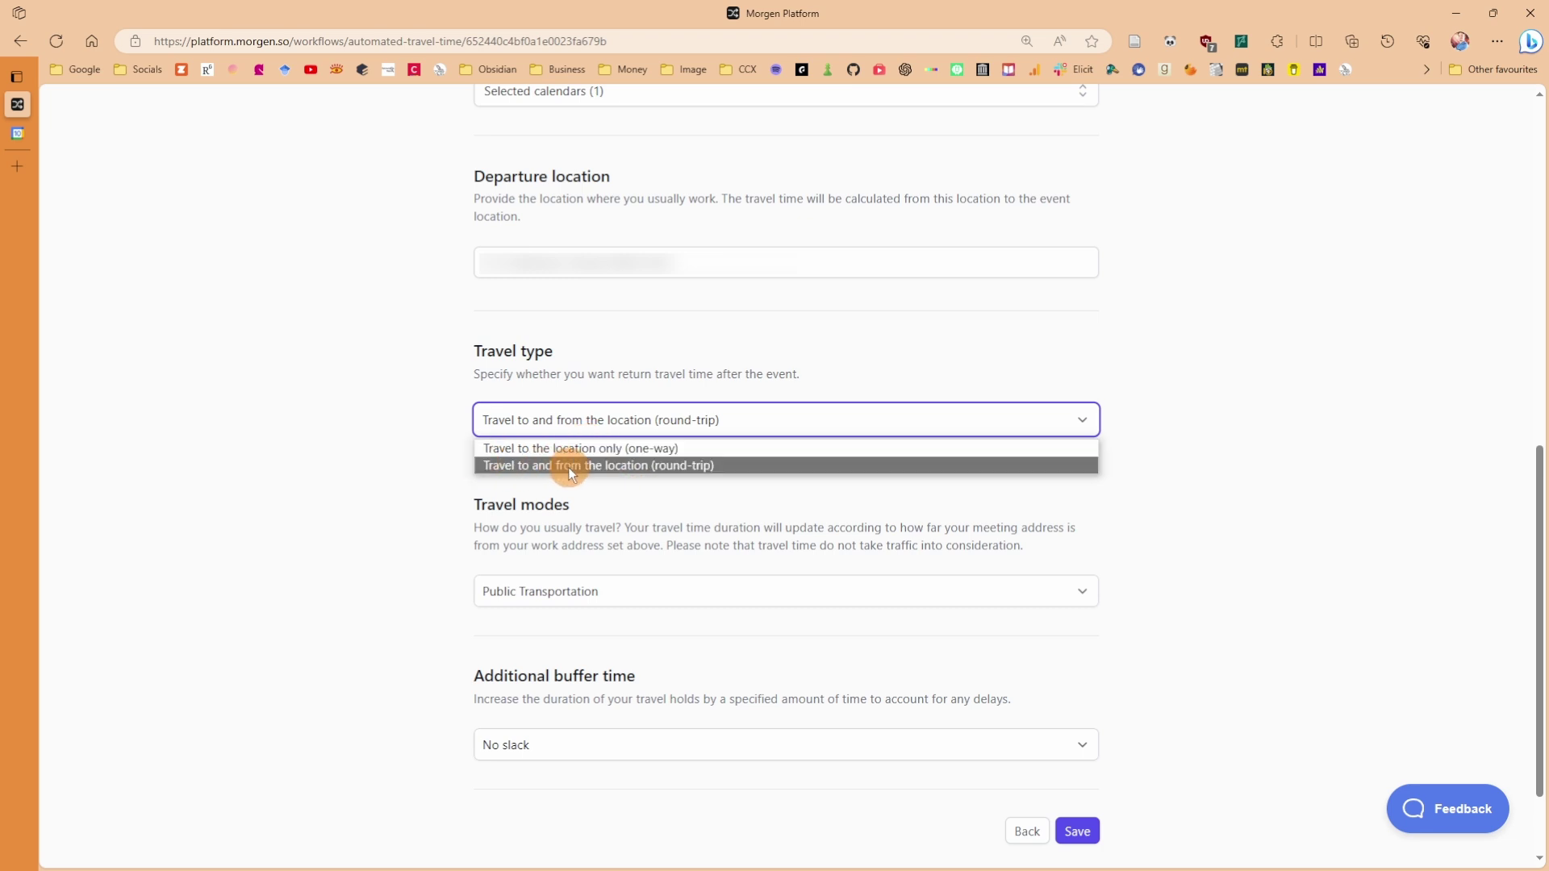
left_click(621, 508)
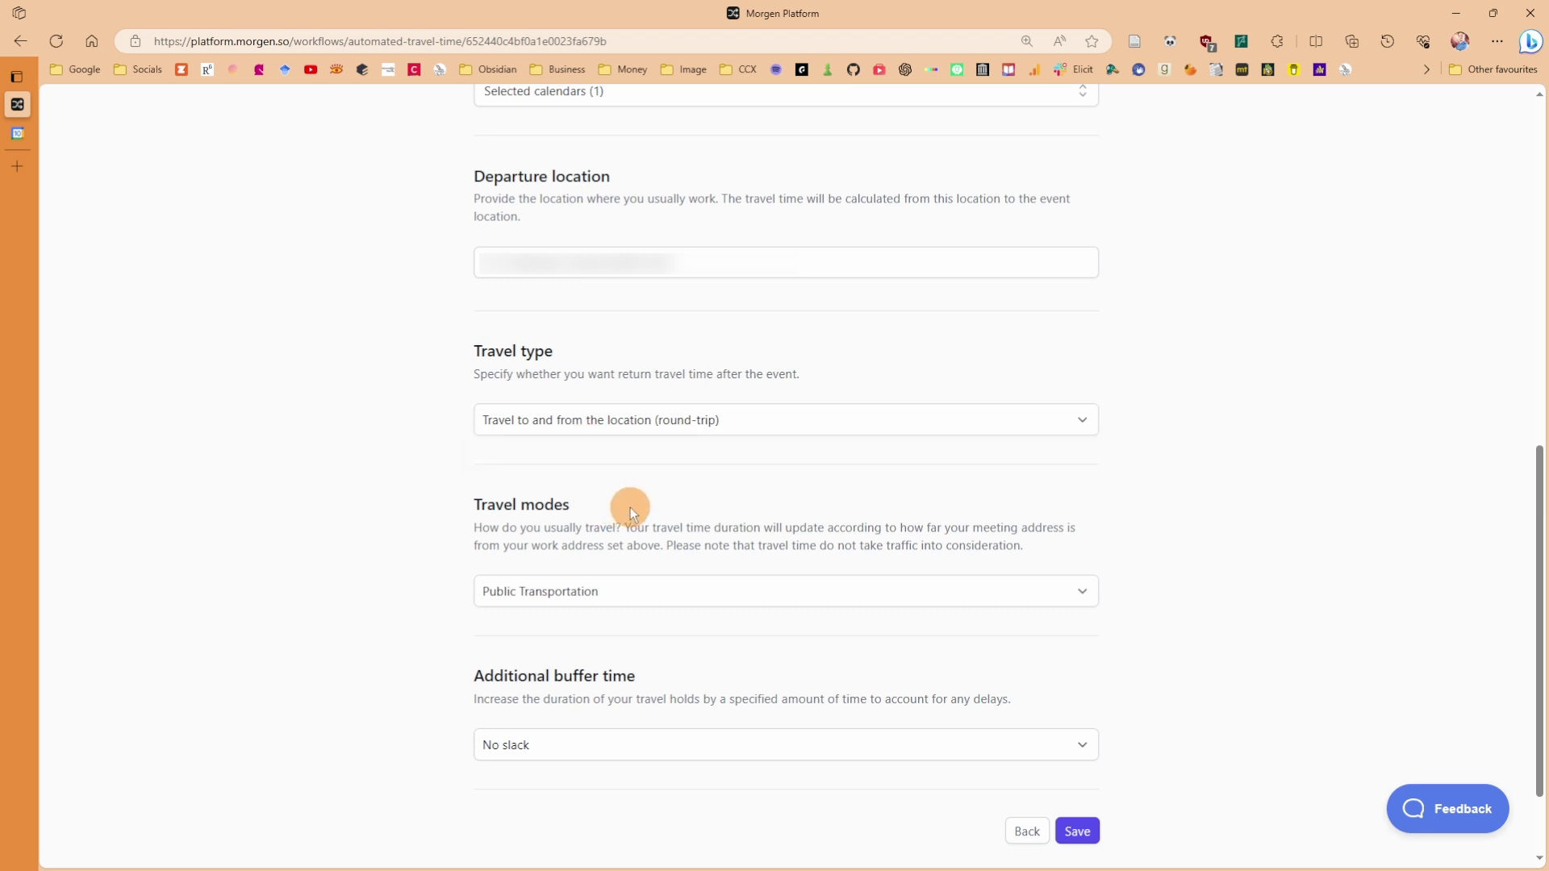
Examine the available travel modes and the additional buffer time choices of the Travel Time workflow
scroll(631, 507, "down", 1)
left_click(566, 474)
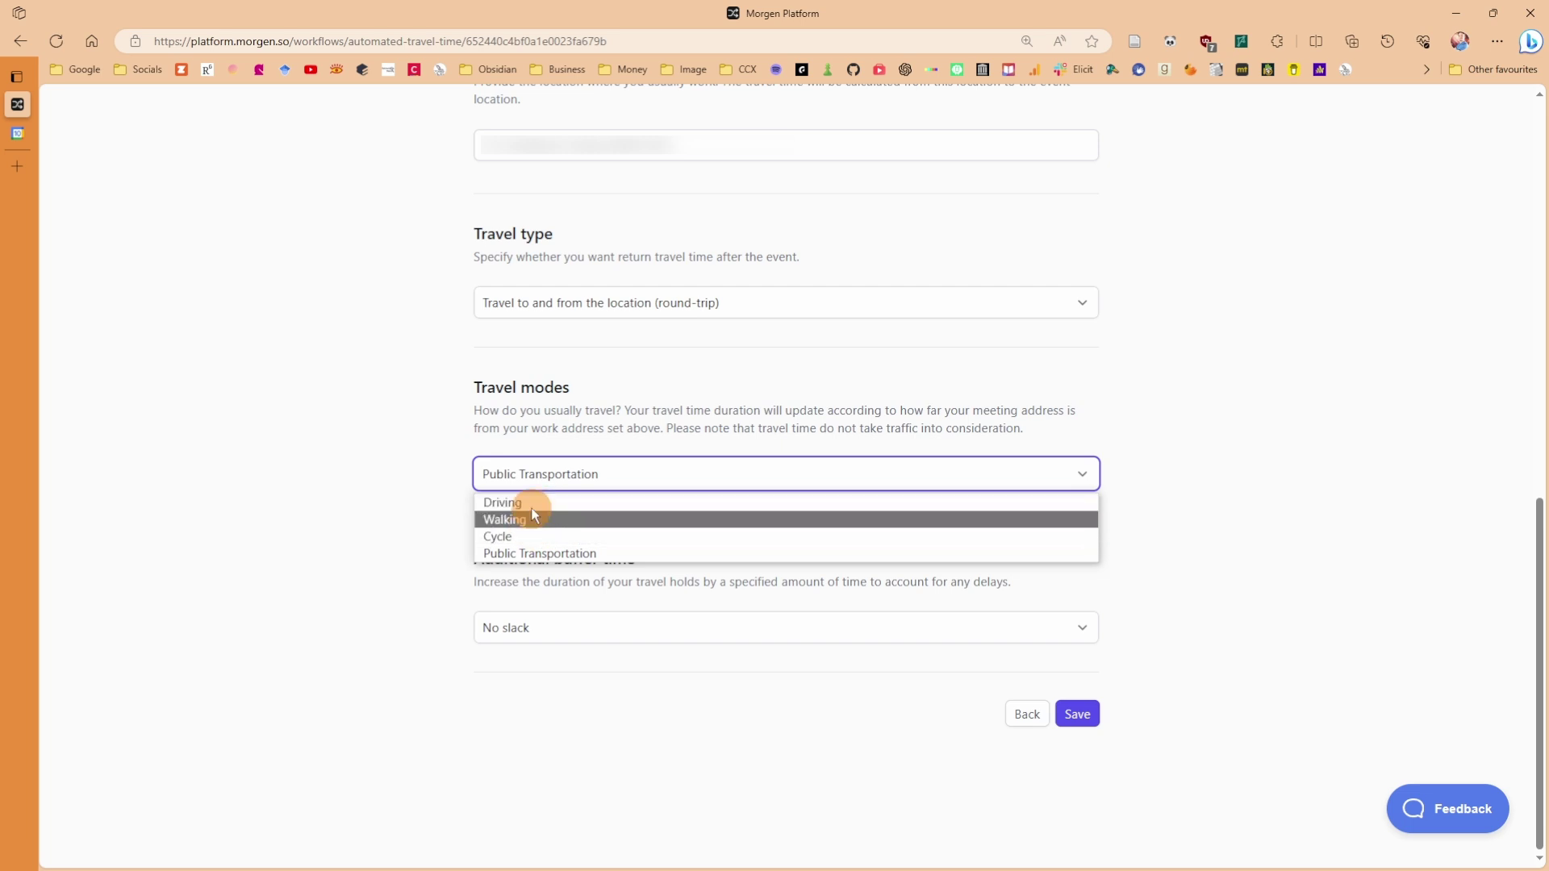
left_click(423, 505)
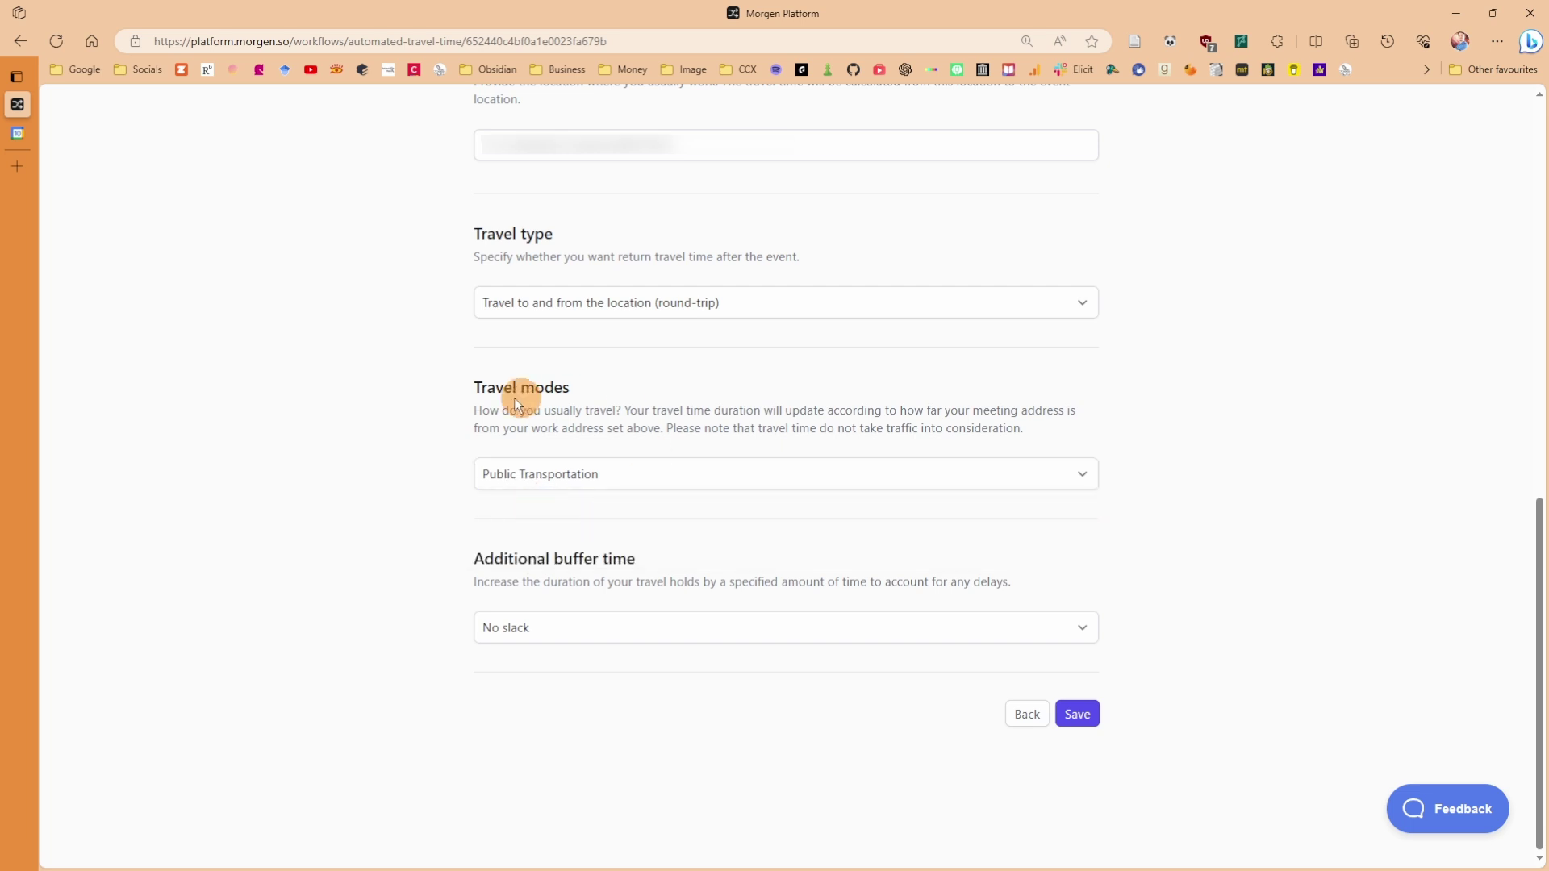
left_click(604, 631)
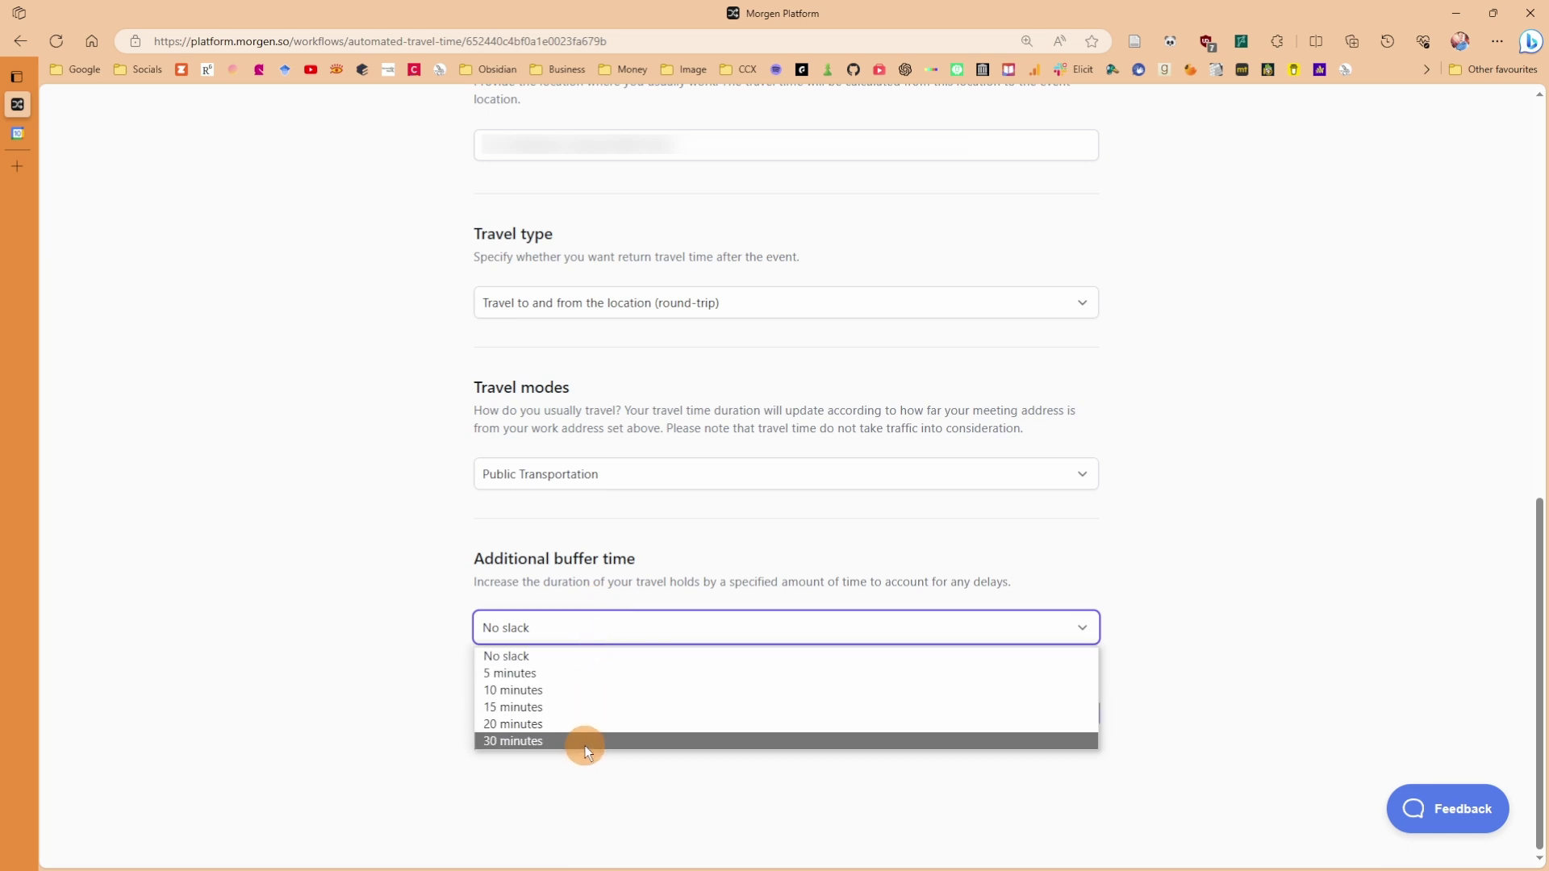
left_click(699, 567)
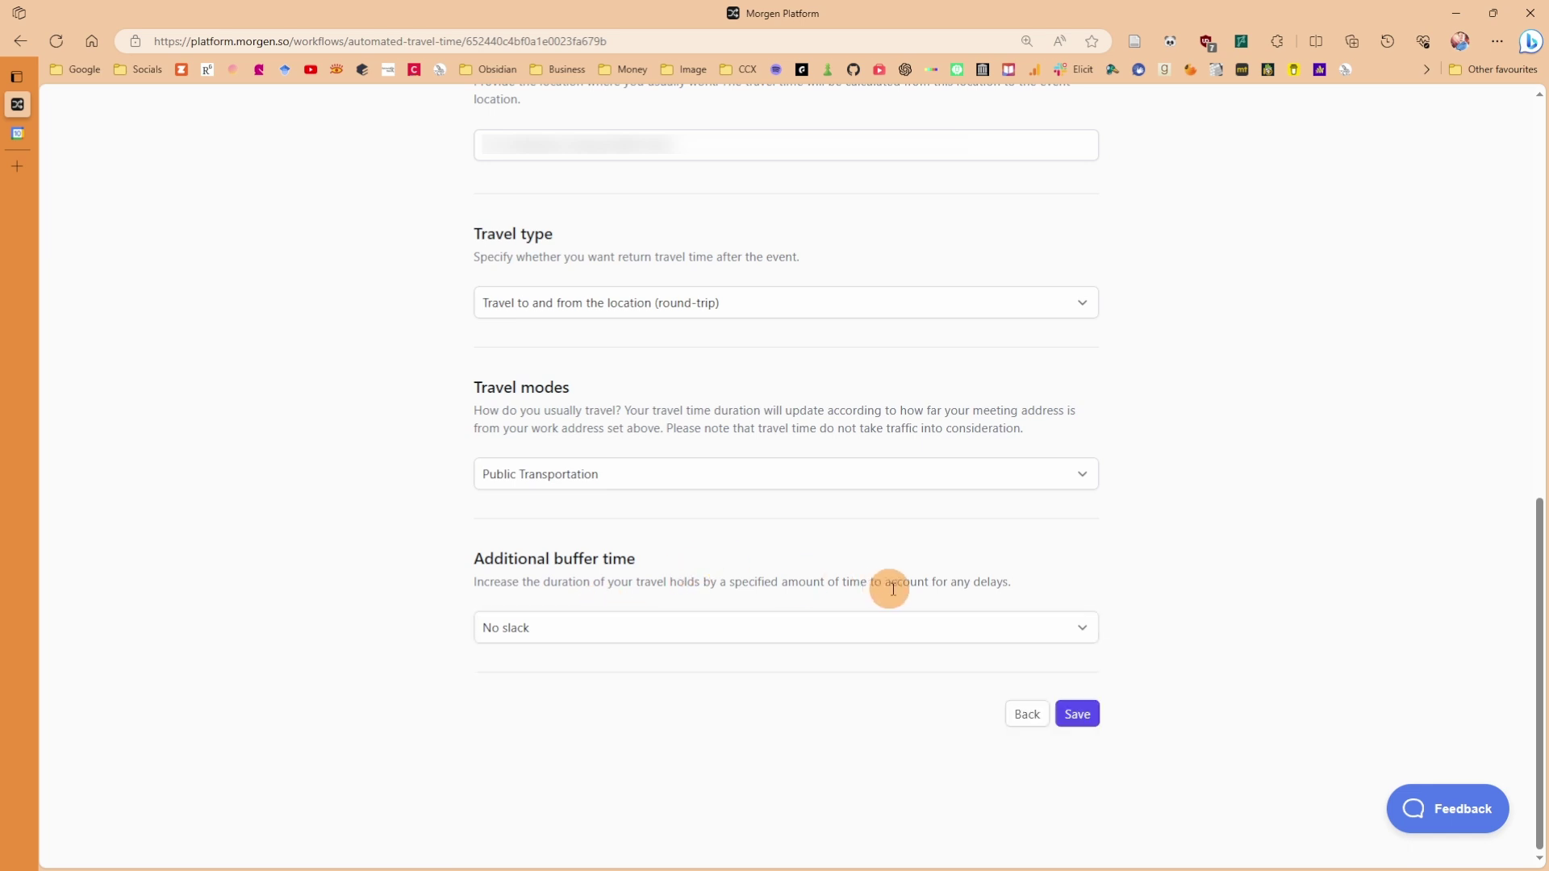
Save the Travel Time workflow's settings, and activate and run the workflow
left_click(1078, 714)
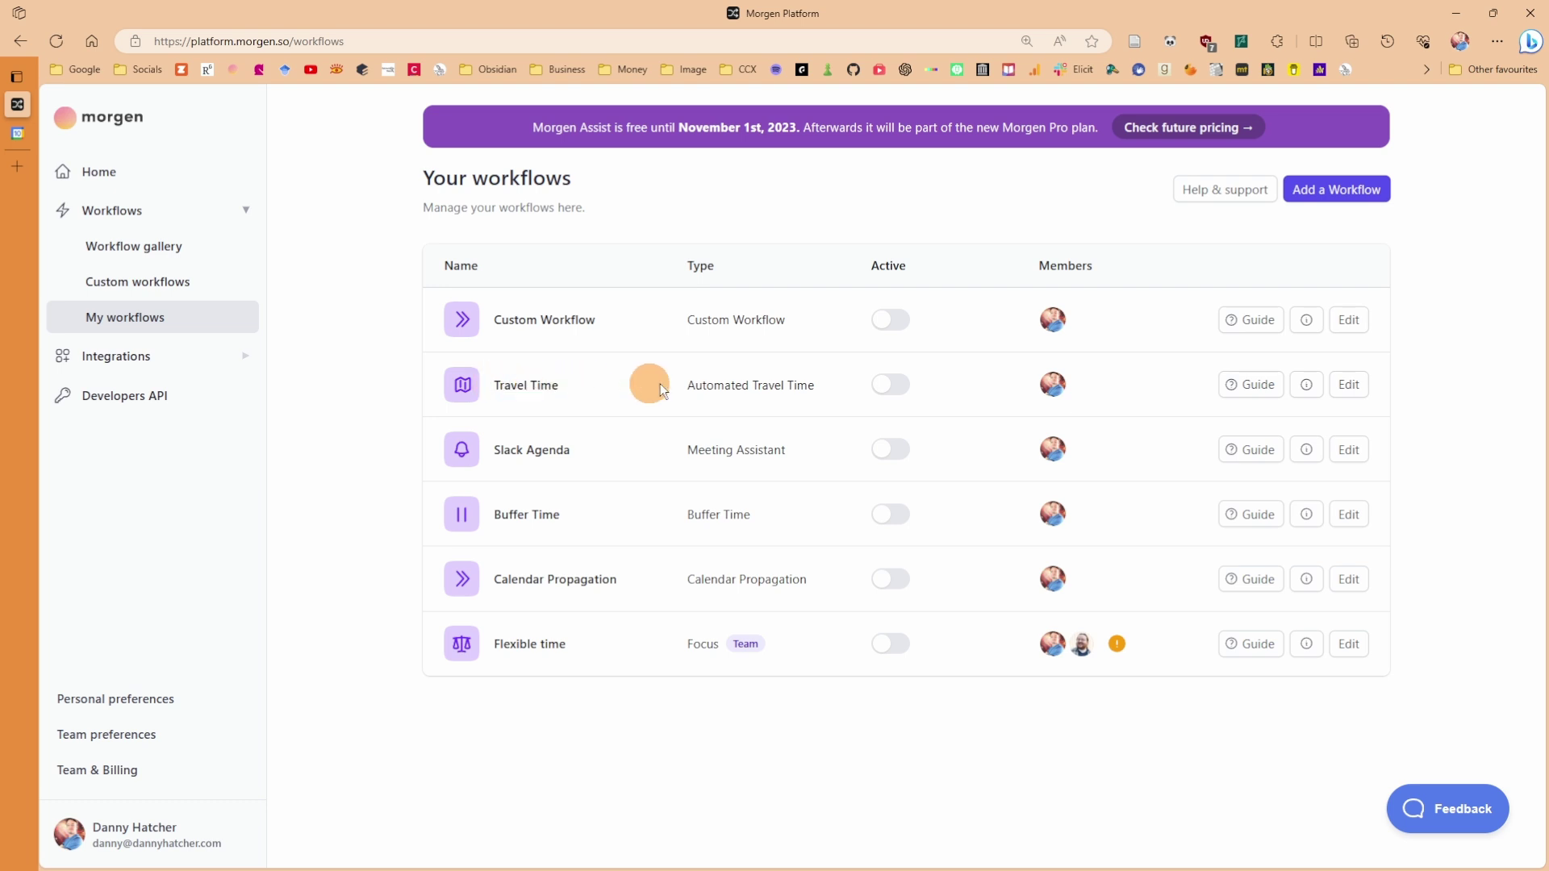
left_click(894, 385)
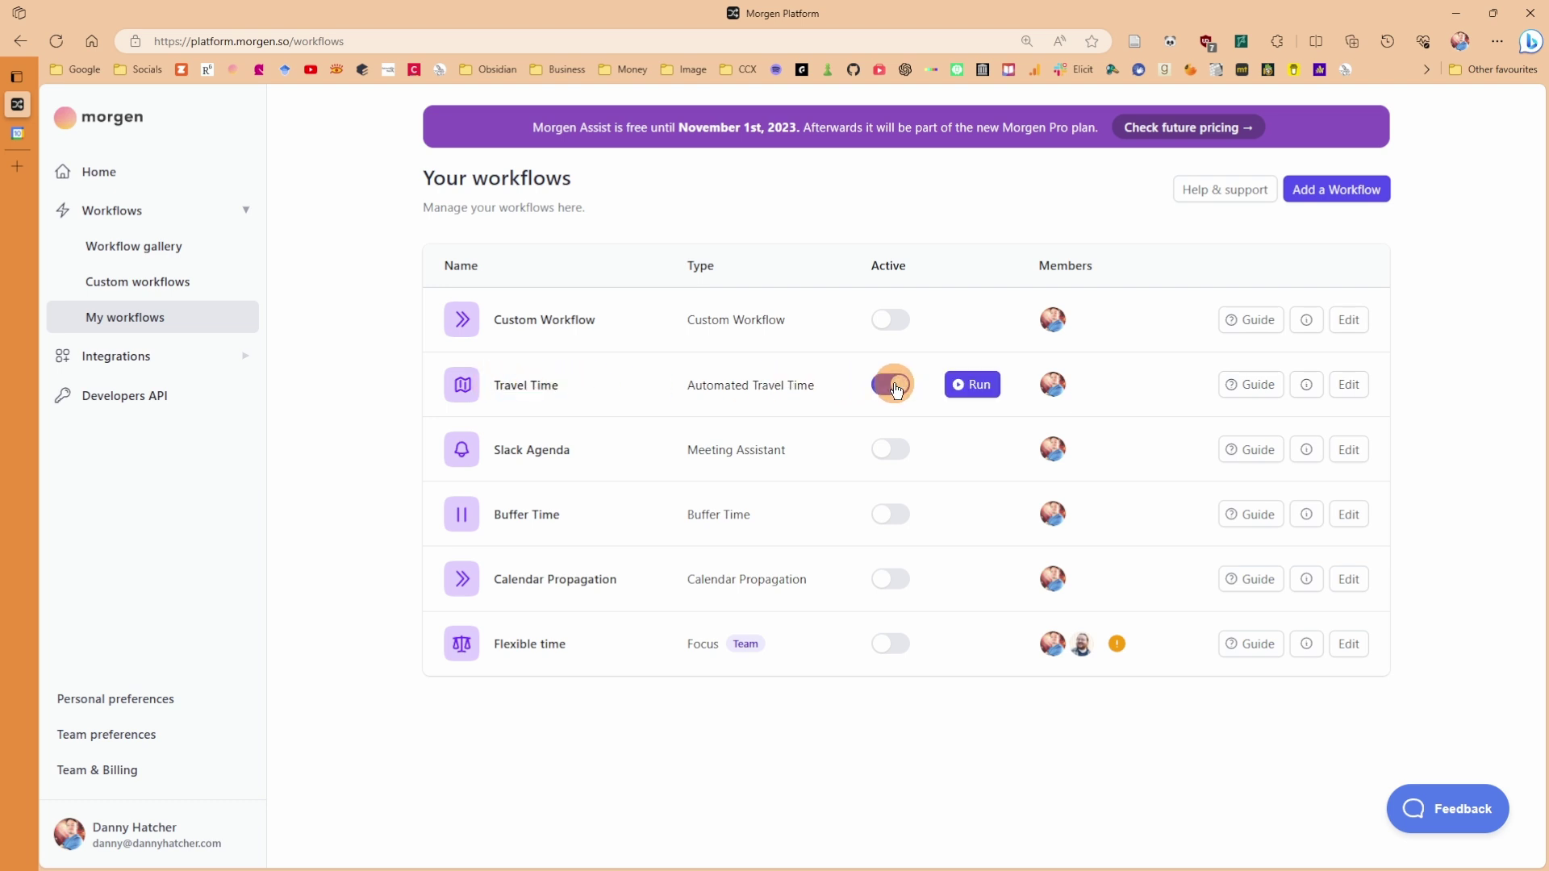
left_click(970, 386)
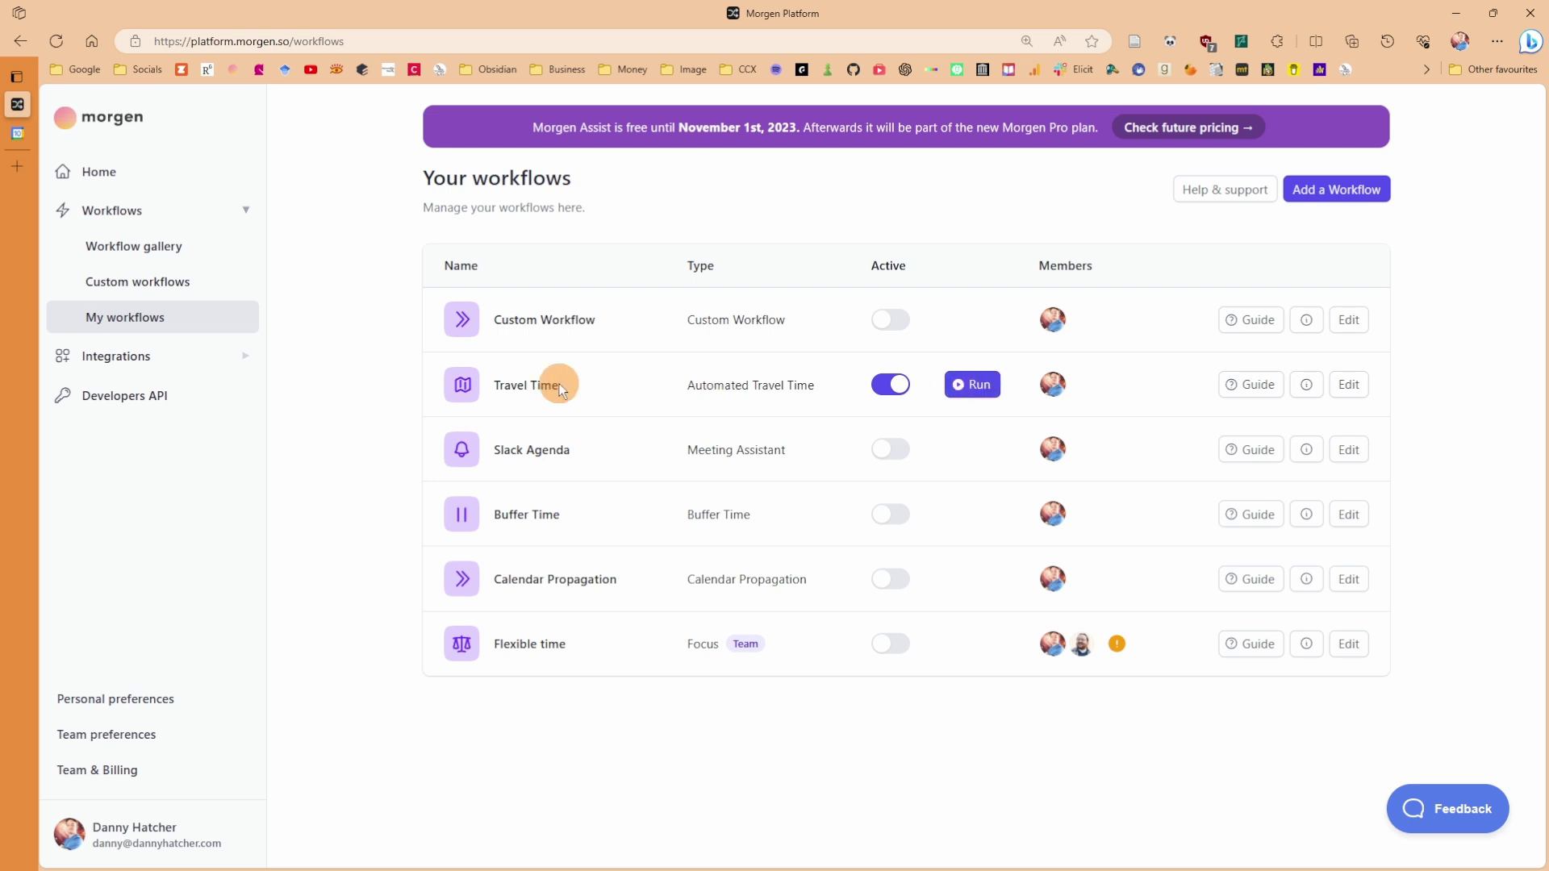
left_click(989, 388)
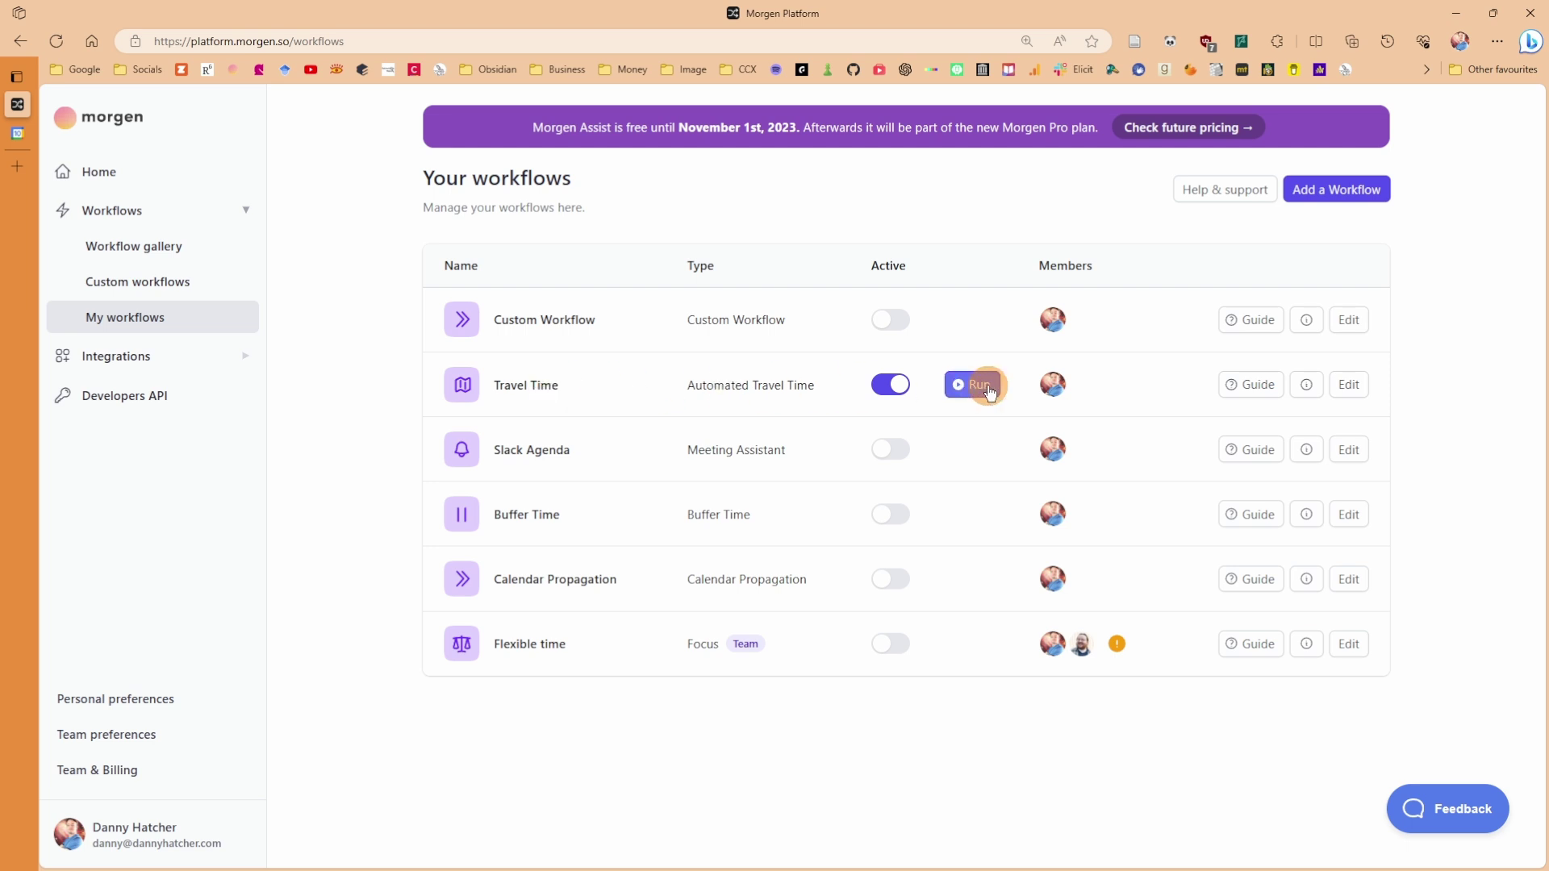
Switch to Google Calendar and create the event "London trip" on Thursday, October 12, 4:30–6:00pm, with London, UK as its location
key("ctrl+Tab")
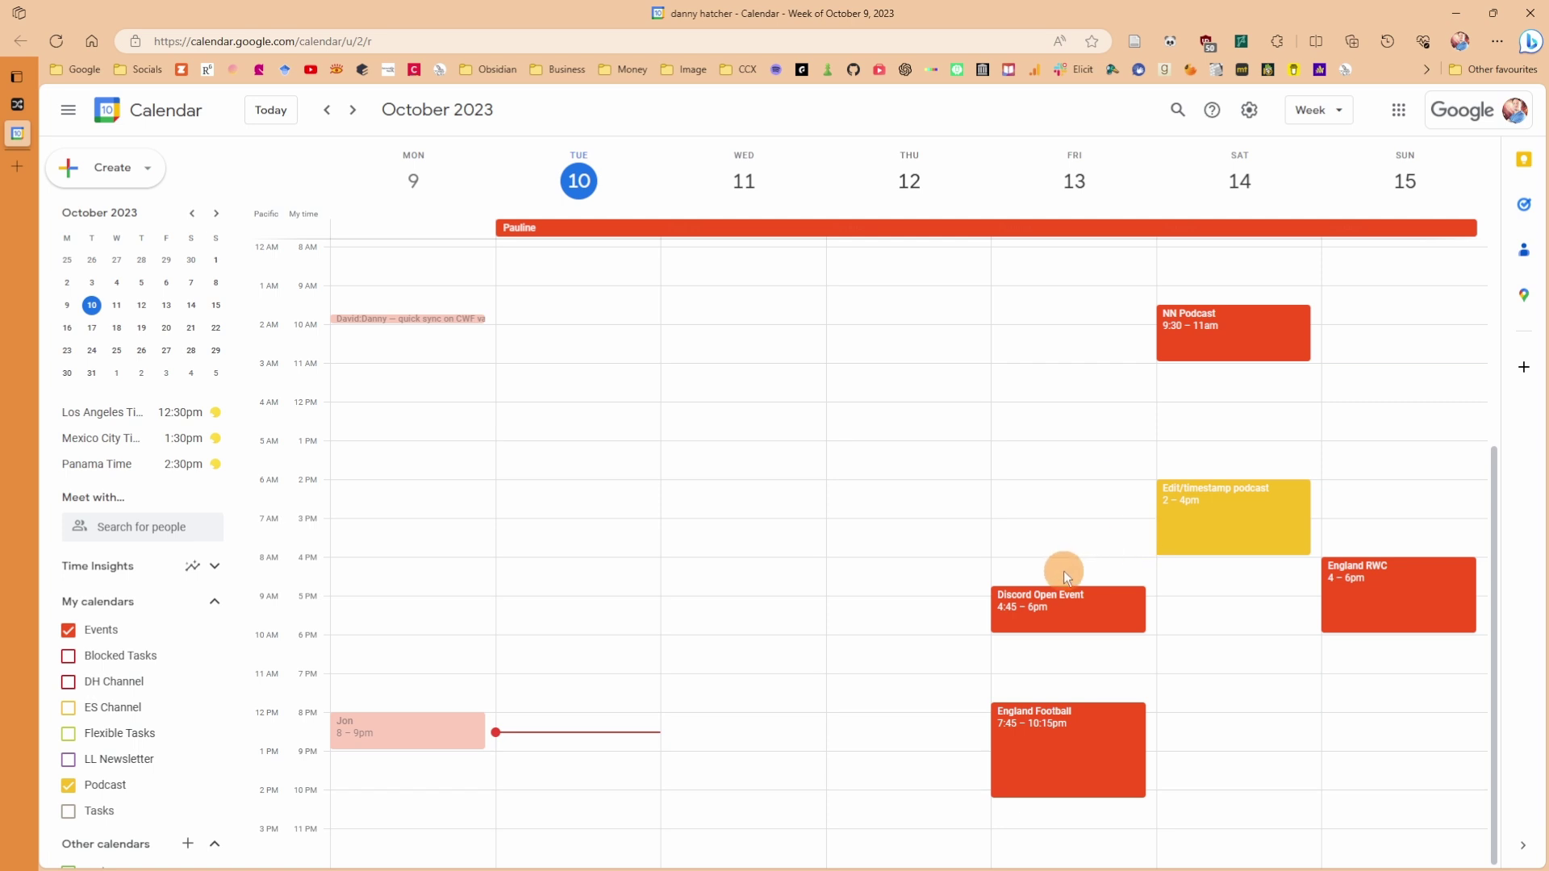
left_click_drag(862, 578, 863, 641)
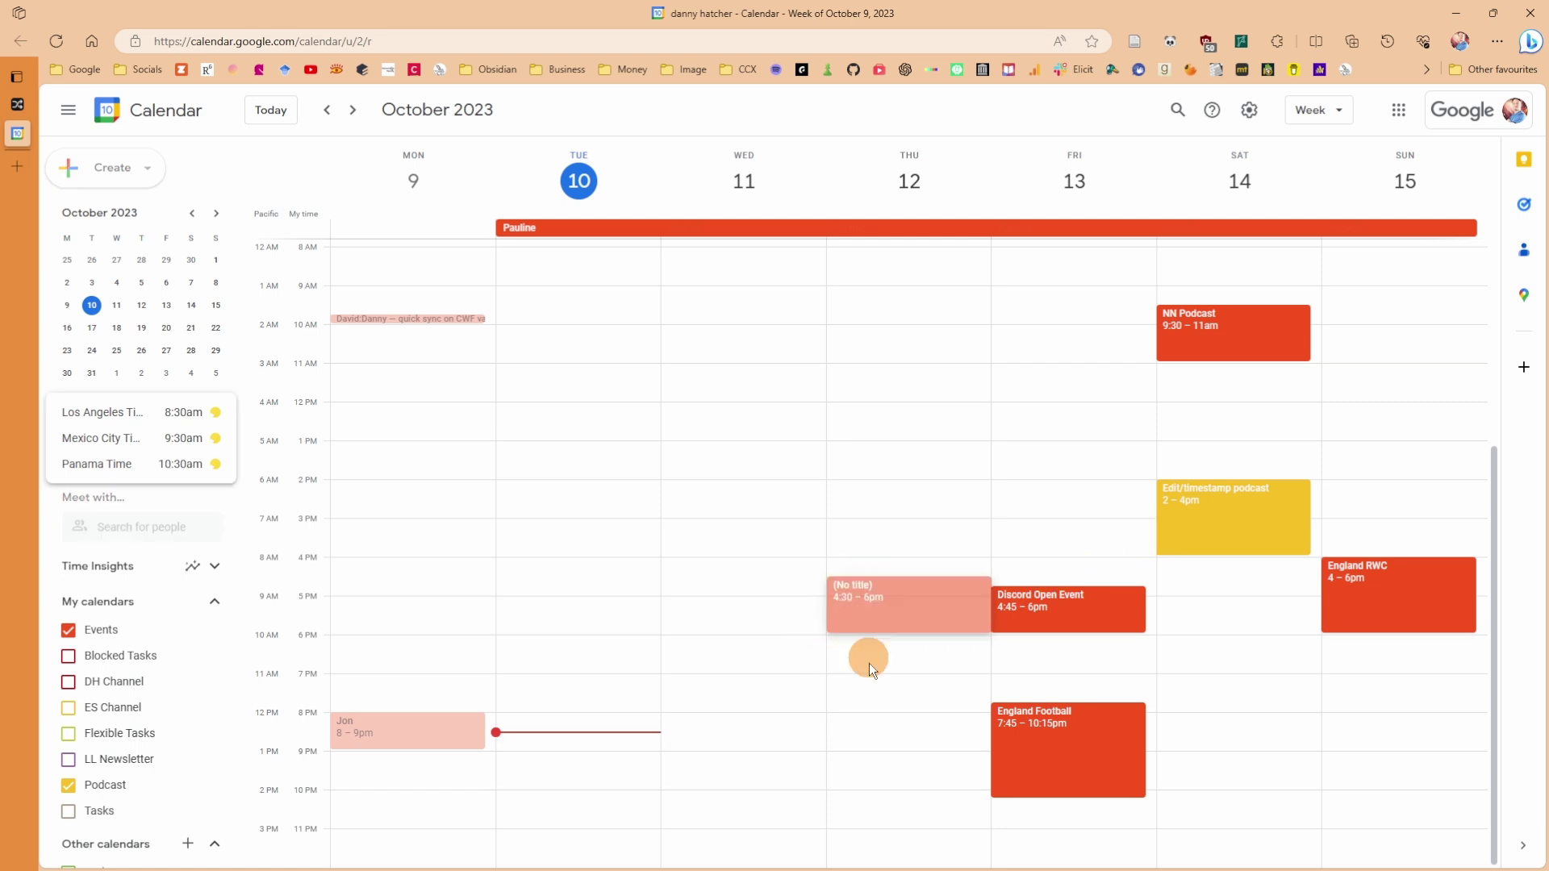
type("London trip")
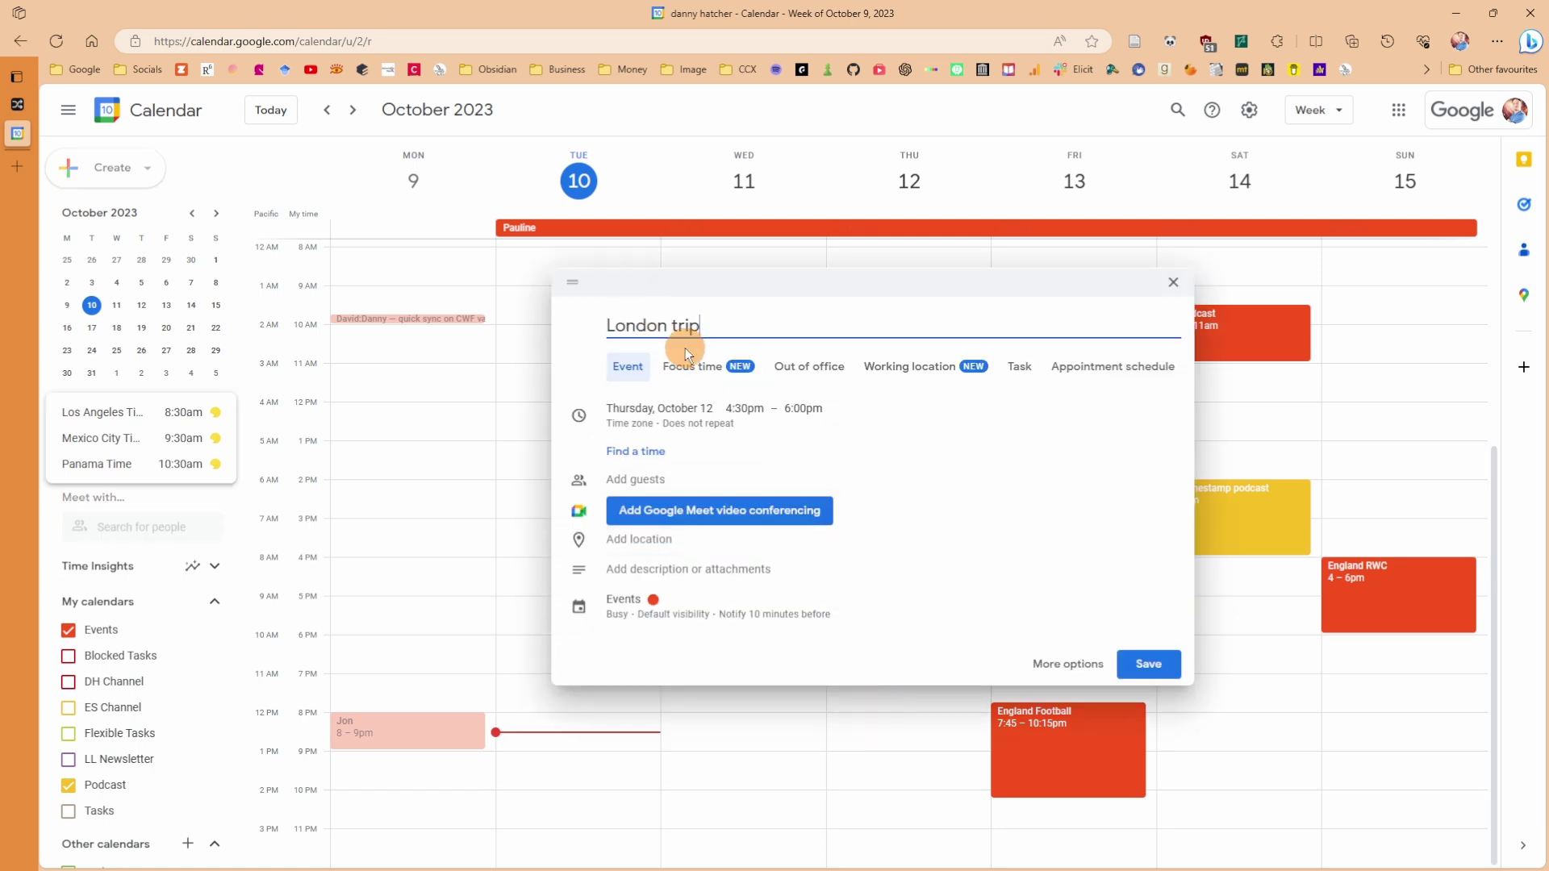
left_click(657, 546)
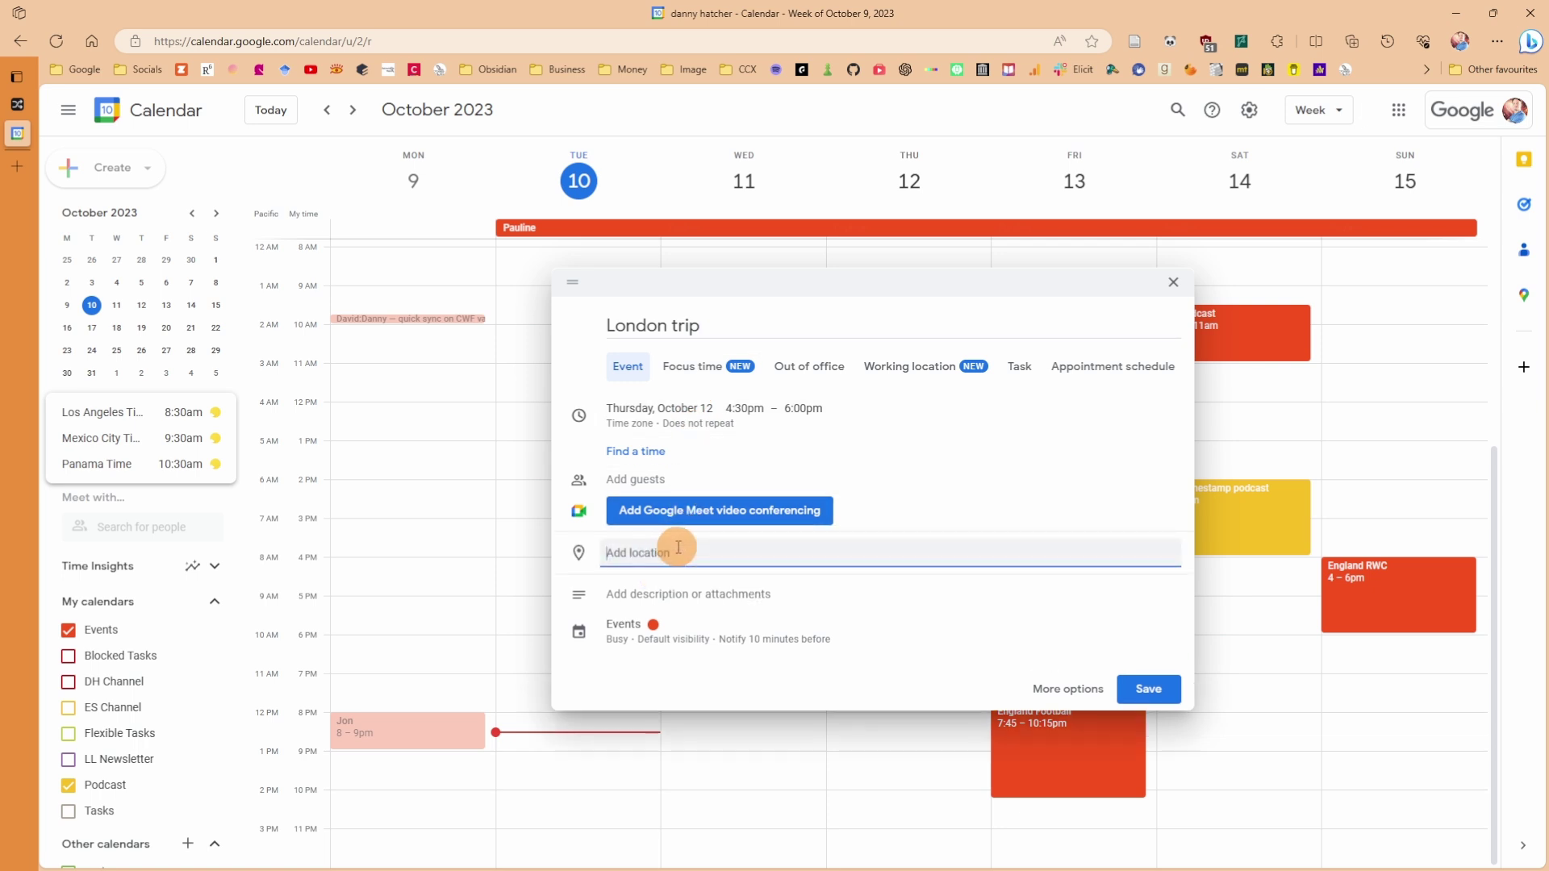
type("london")
left_click(702, 593)
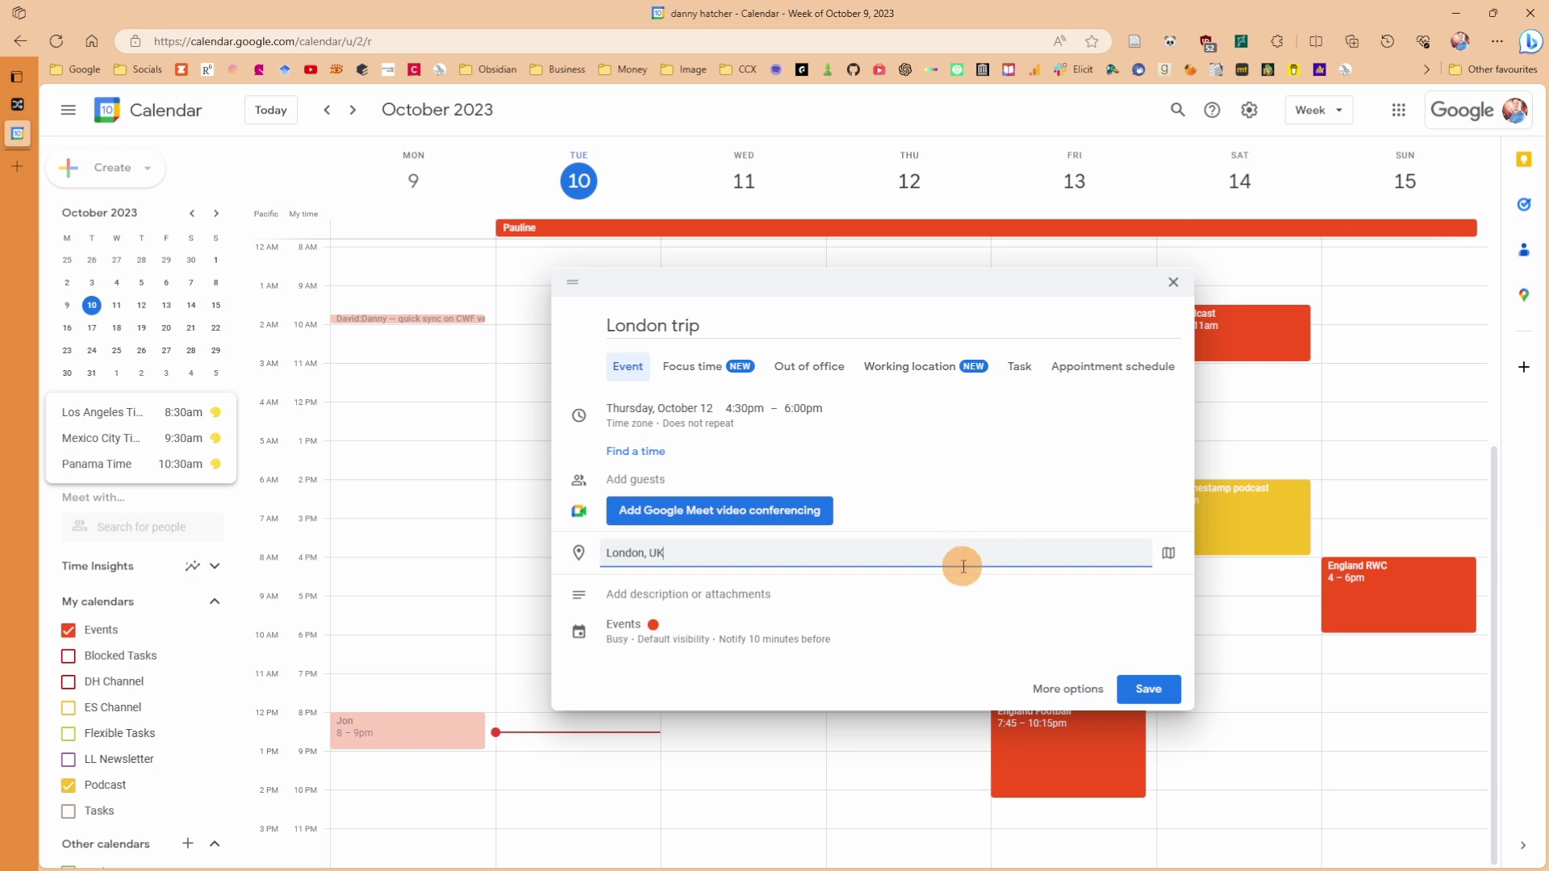
left_click(1168, 690)
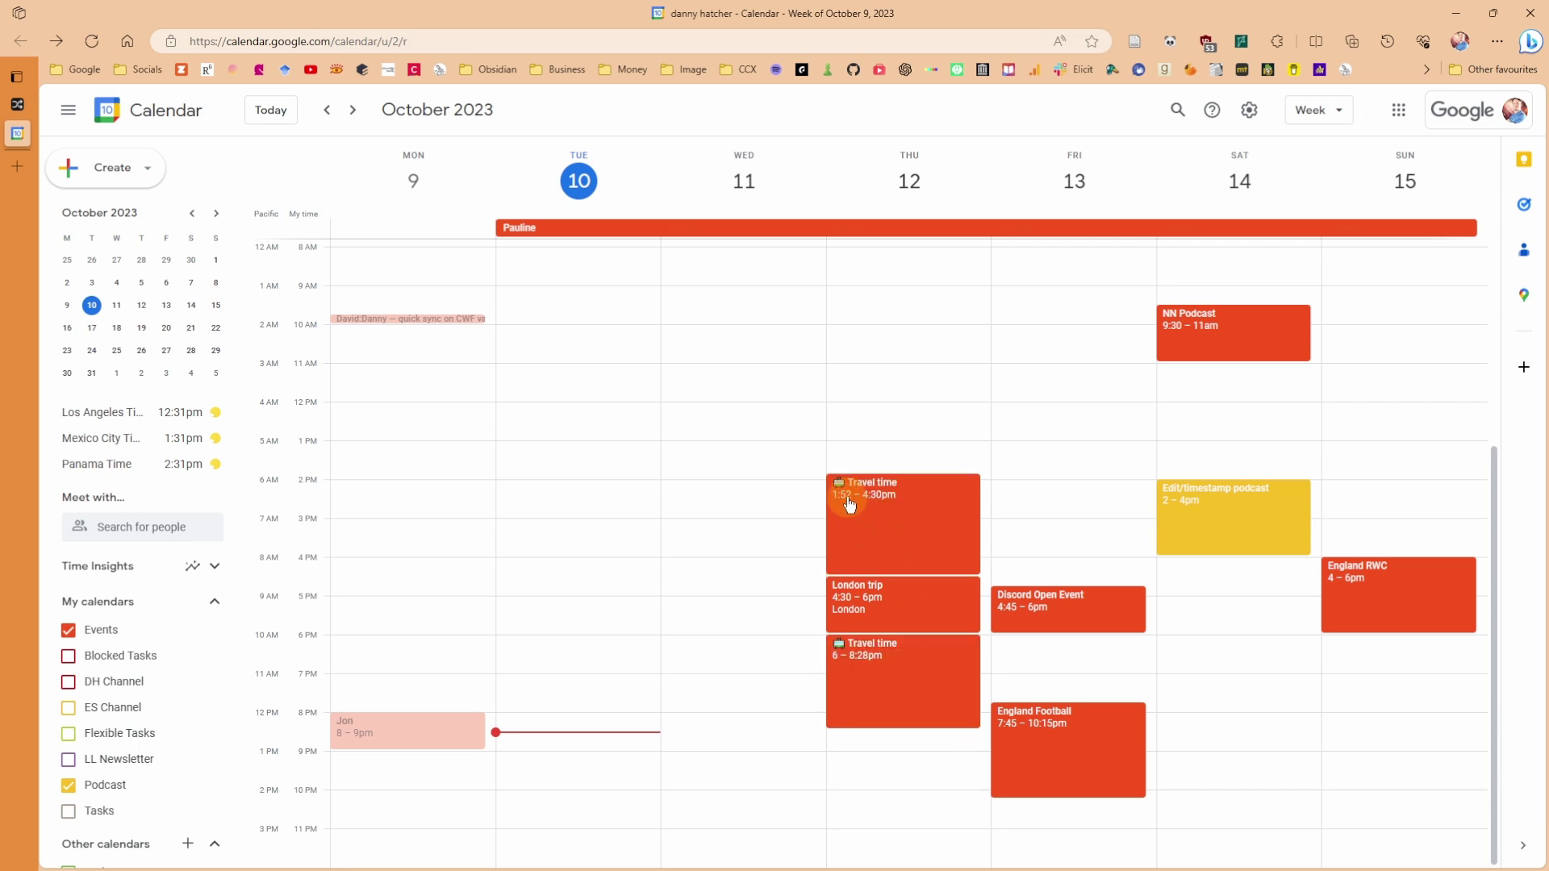
View the details of the Travel time event after the London trip, and move the London trip to 11:30am–1pm on Thursday
left_click(899, 691)
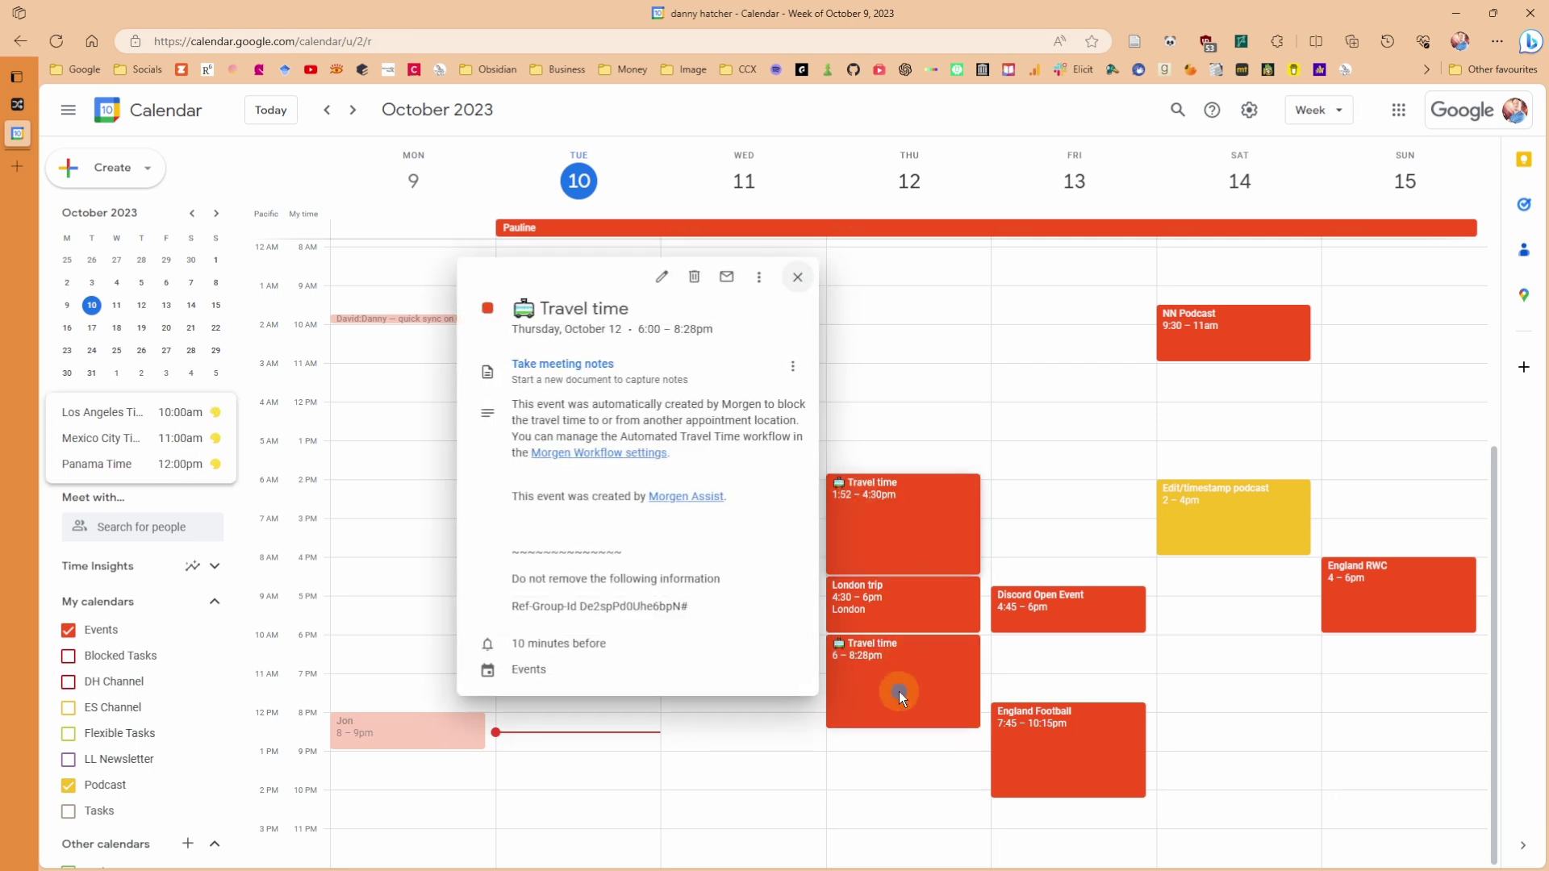
left_click(940, 450)
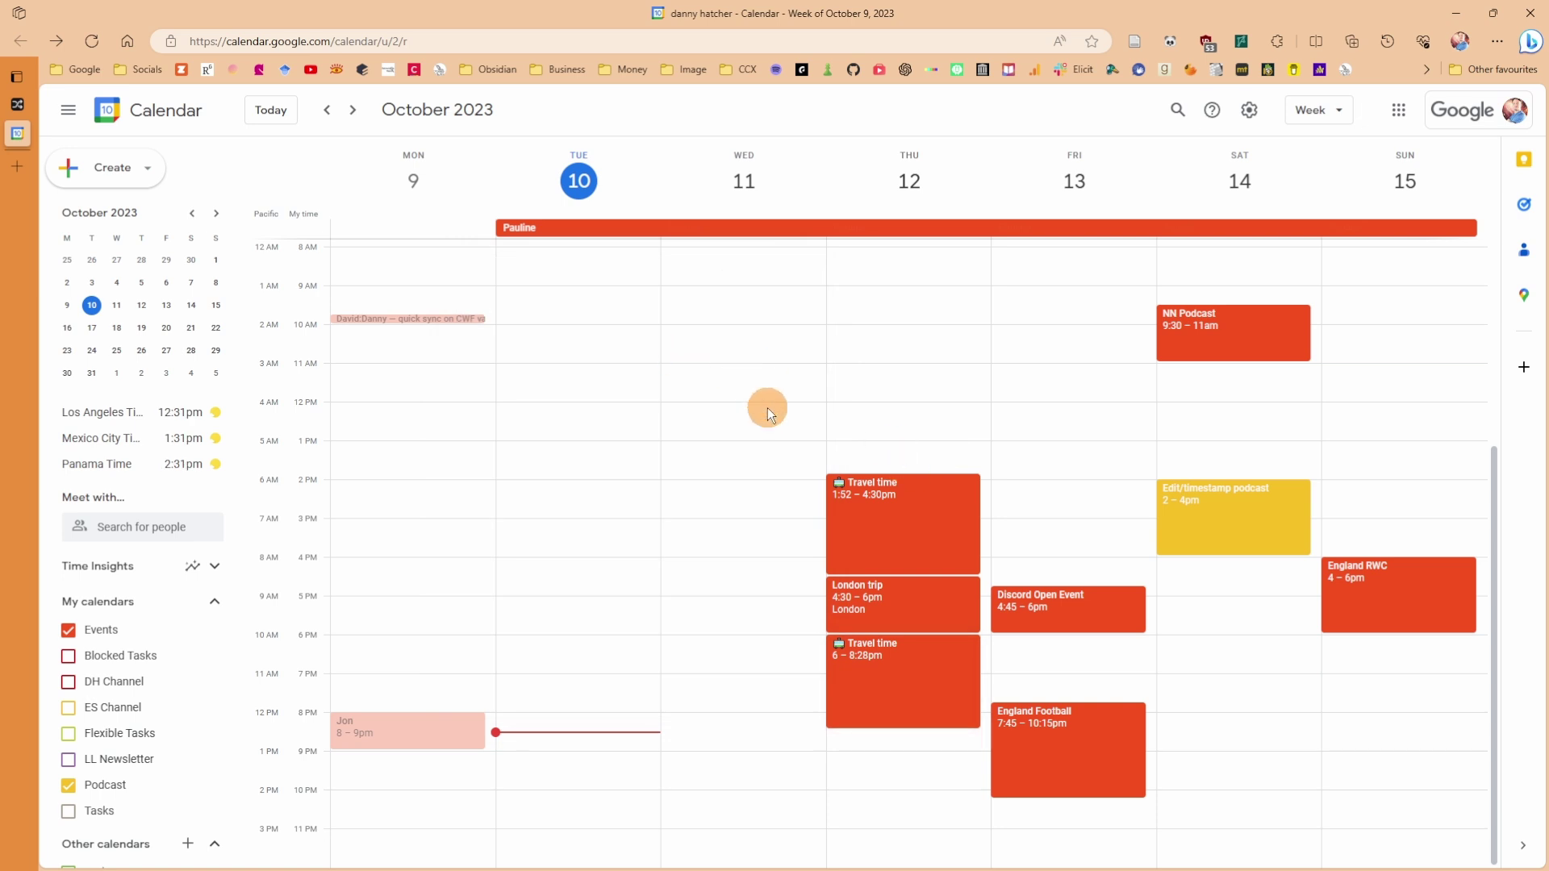
left_click_drag(868, 607, 868, 399)
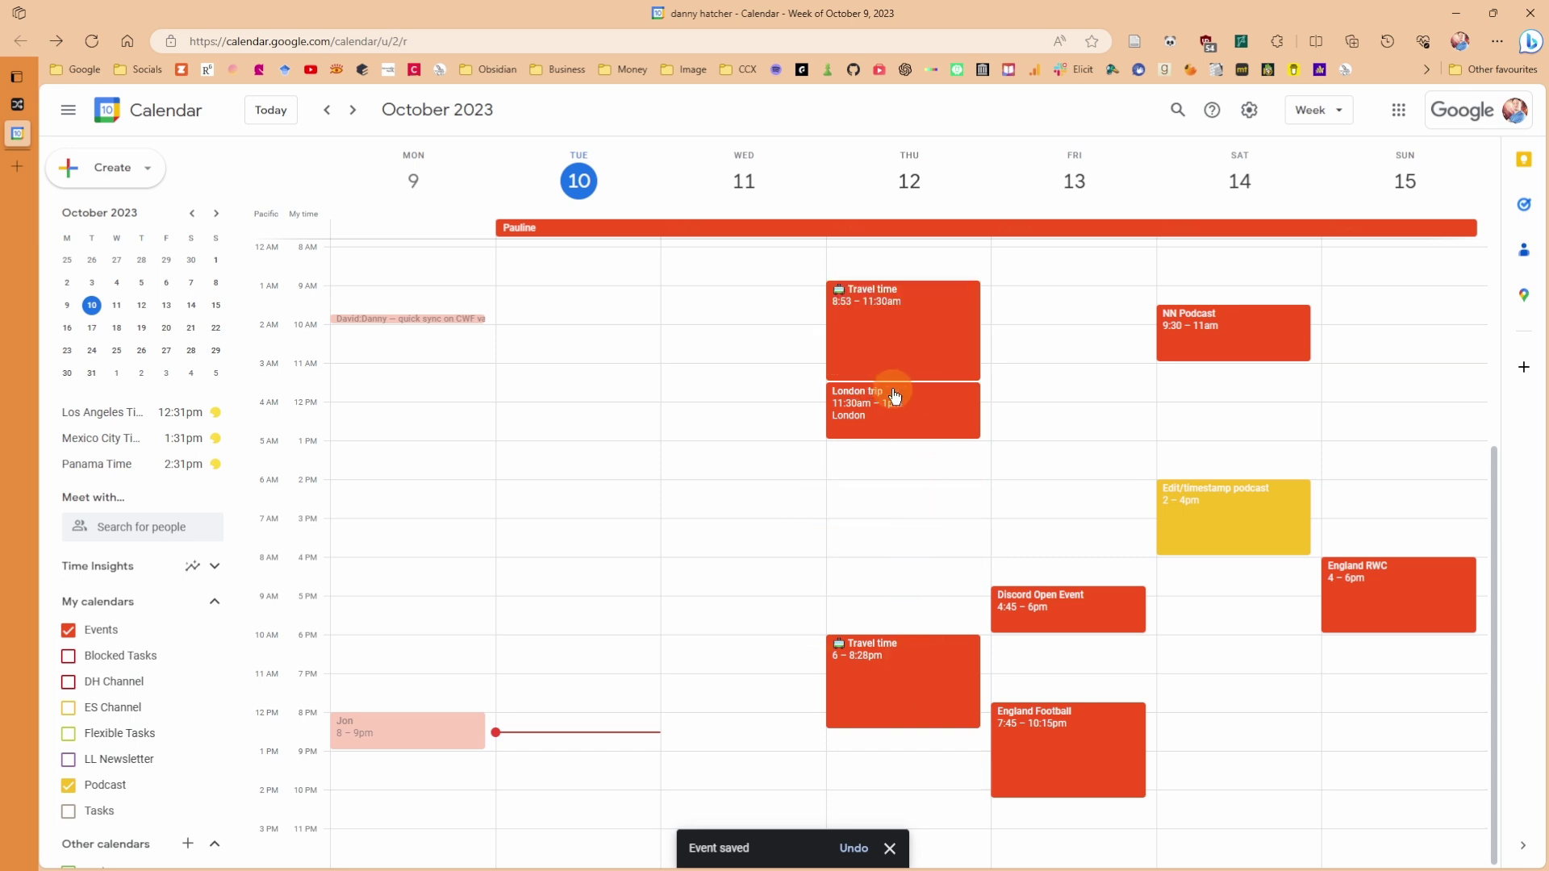
Delete the London trip event on Thursday, October 12
left_click(915, 404)
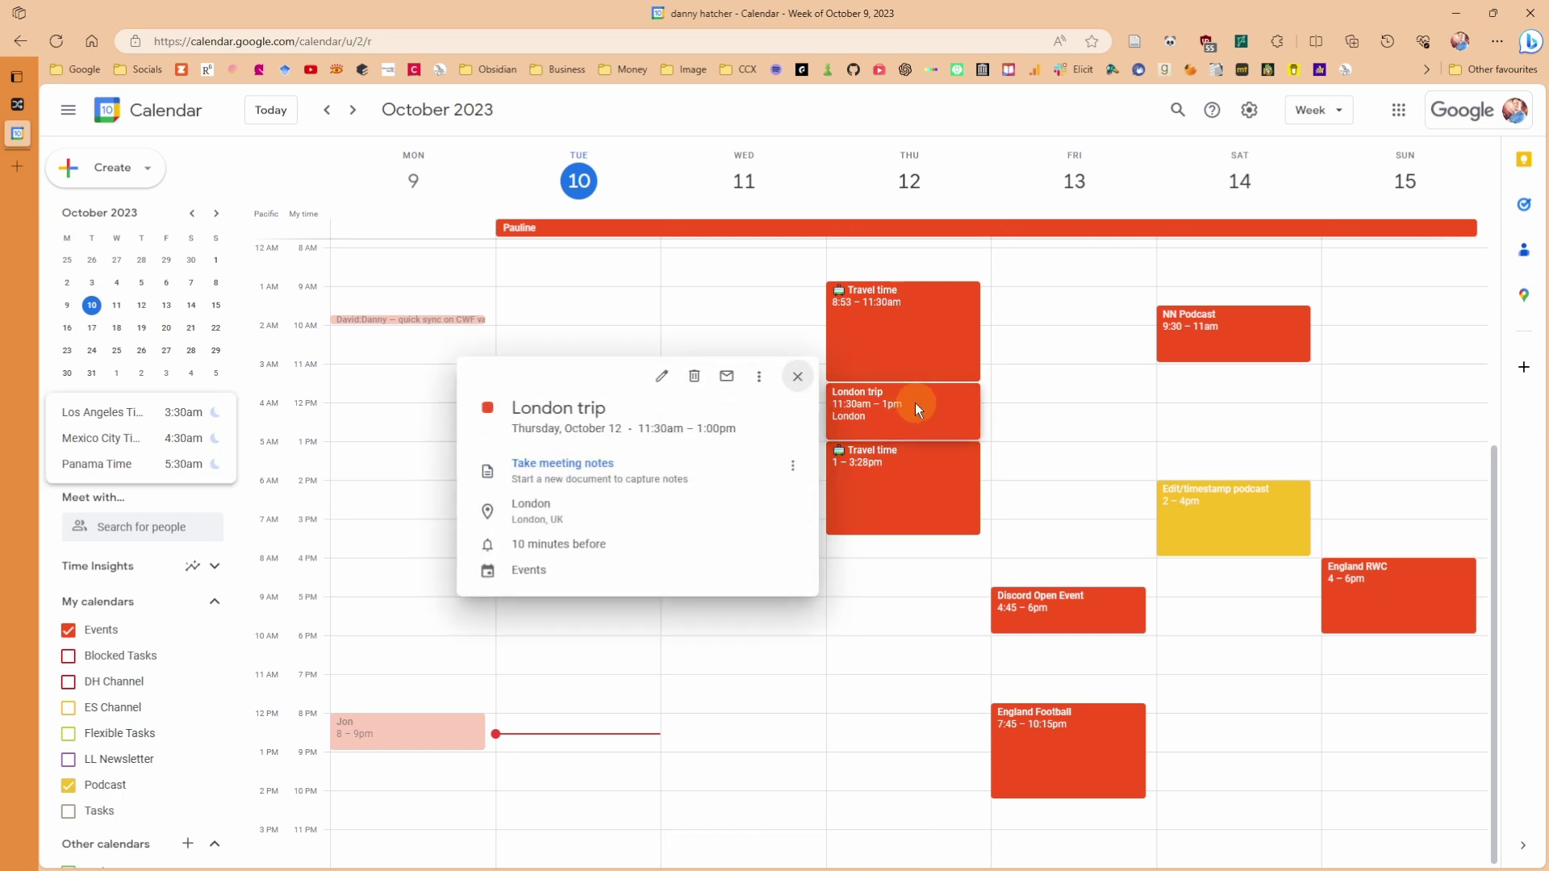
left_click(694, 376)
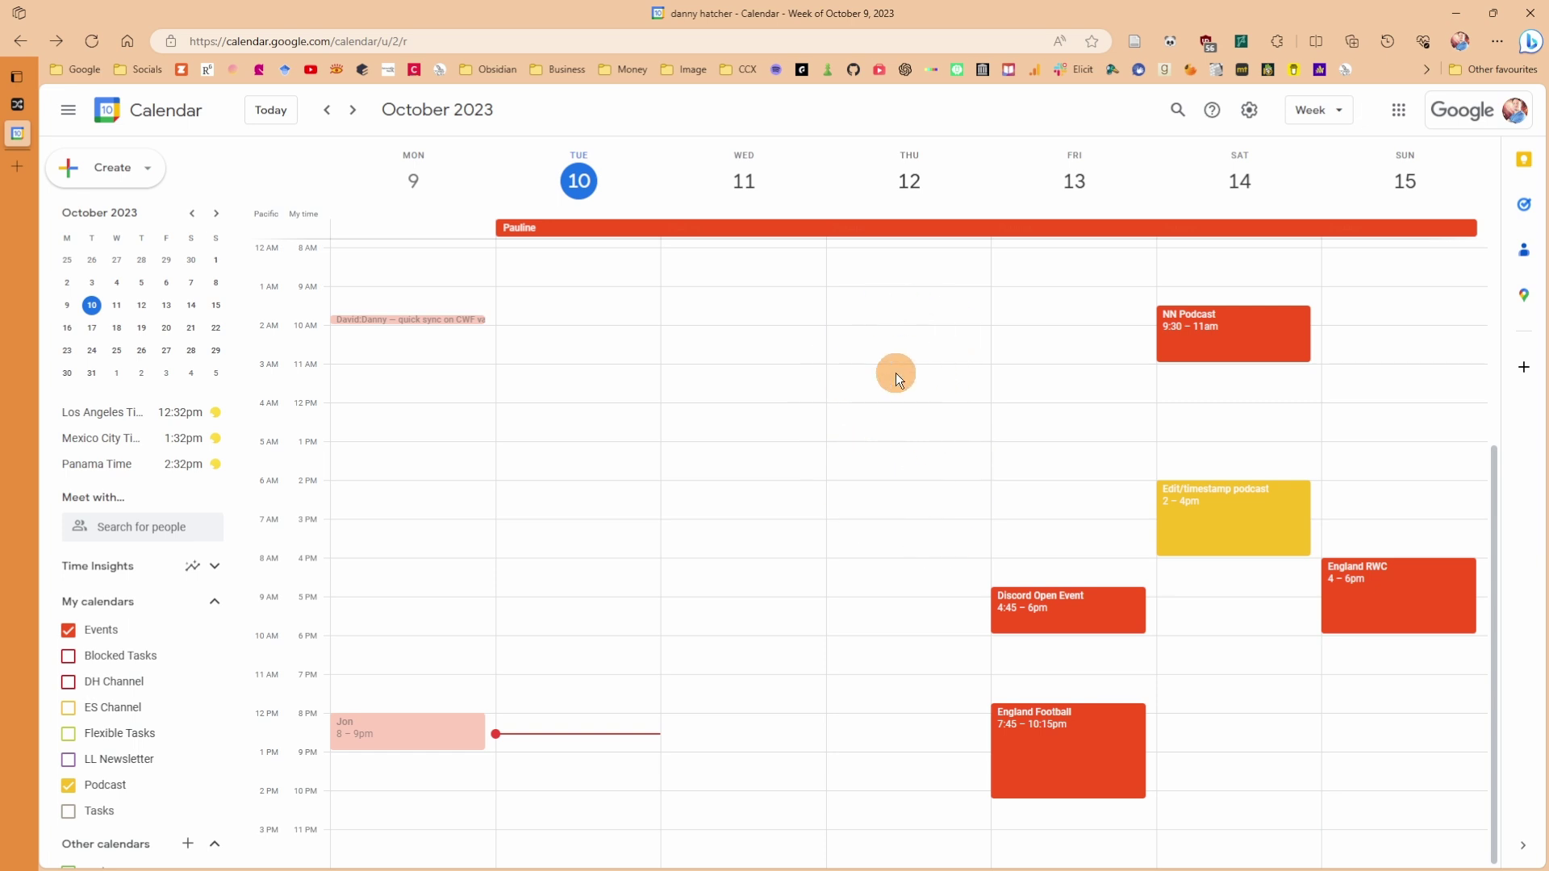
Switch back to Morgen and open the Buffer Time workflow's settings at its target calendar and buffer options
key("ctrl+shift+Tab")
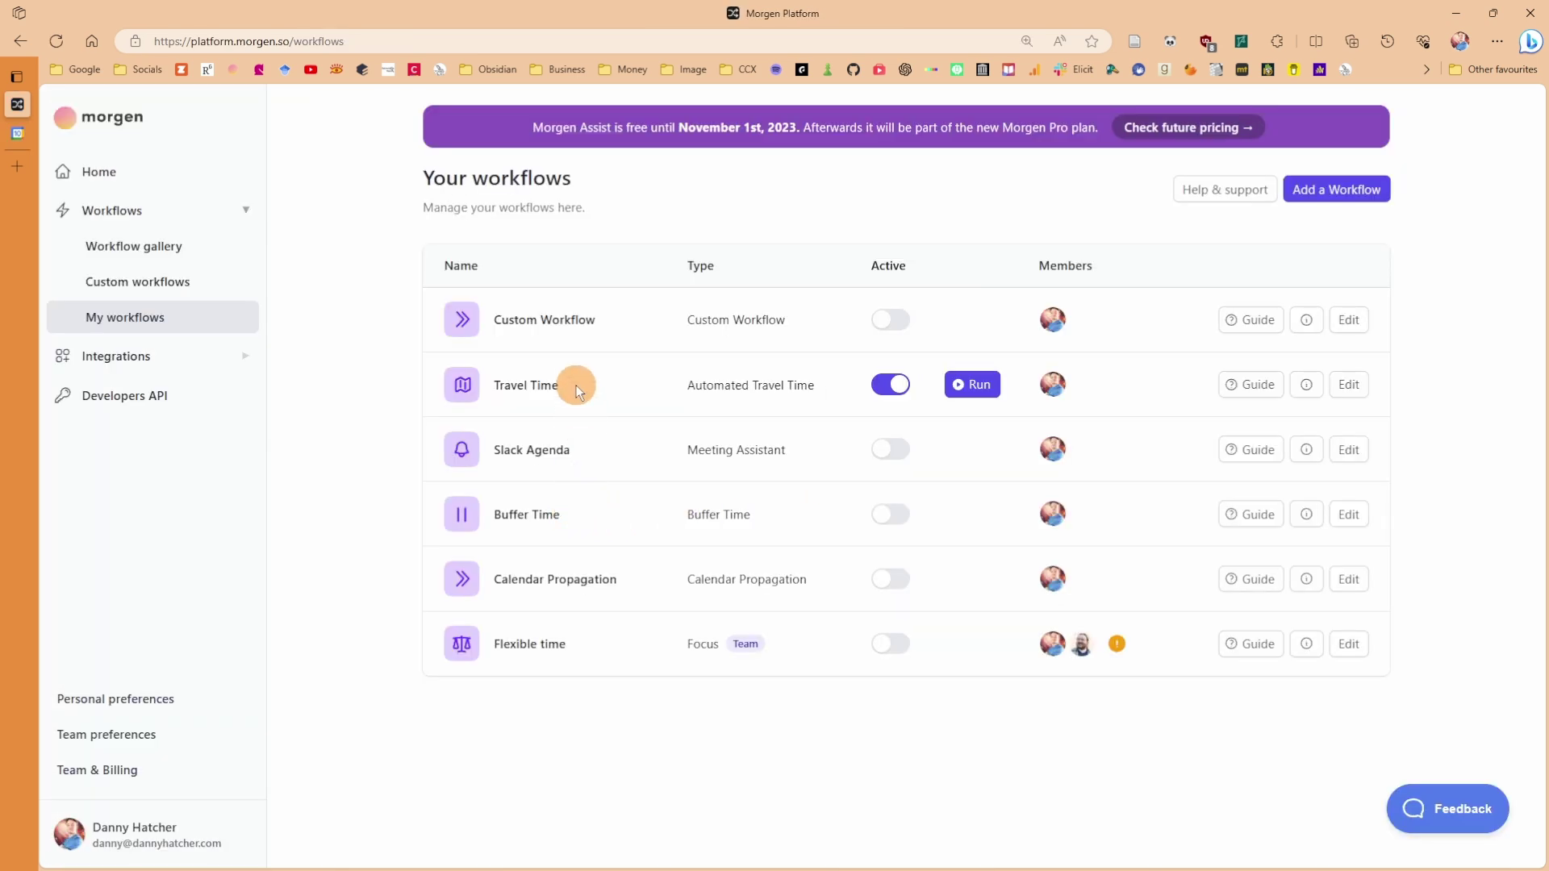
left_click(1349, 514)
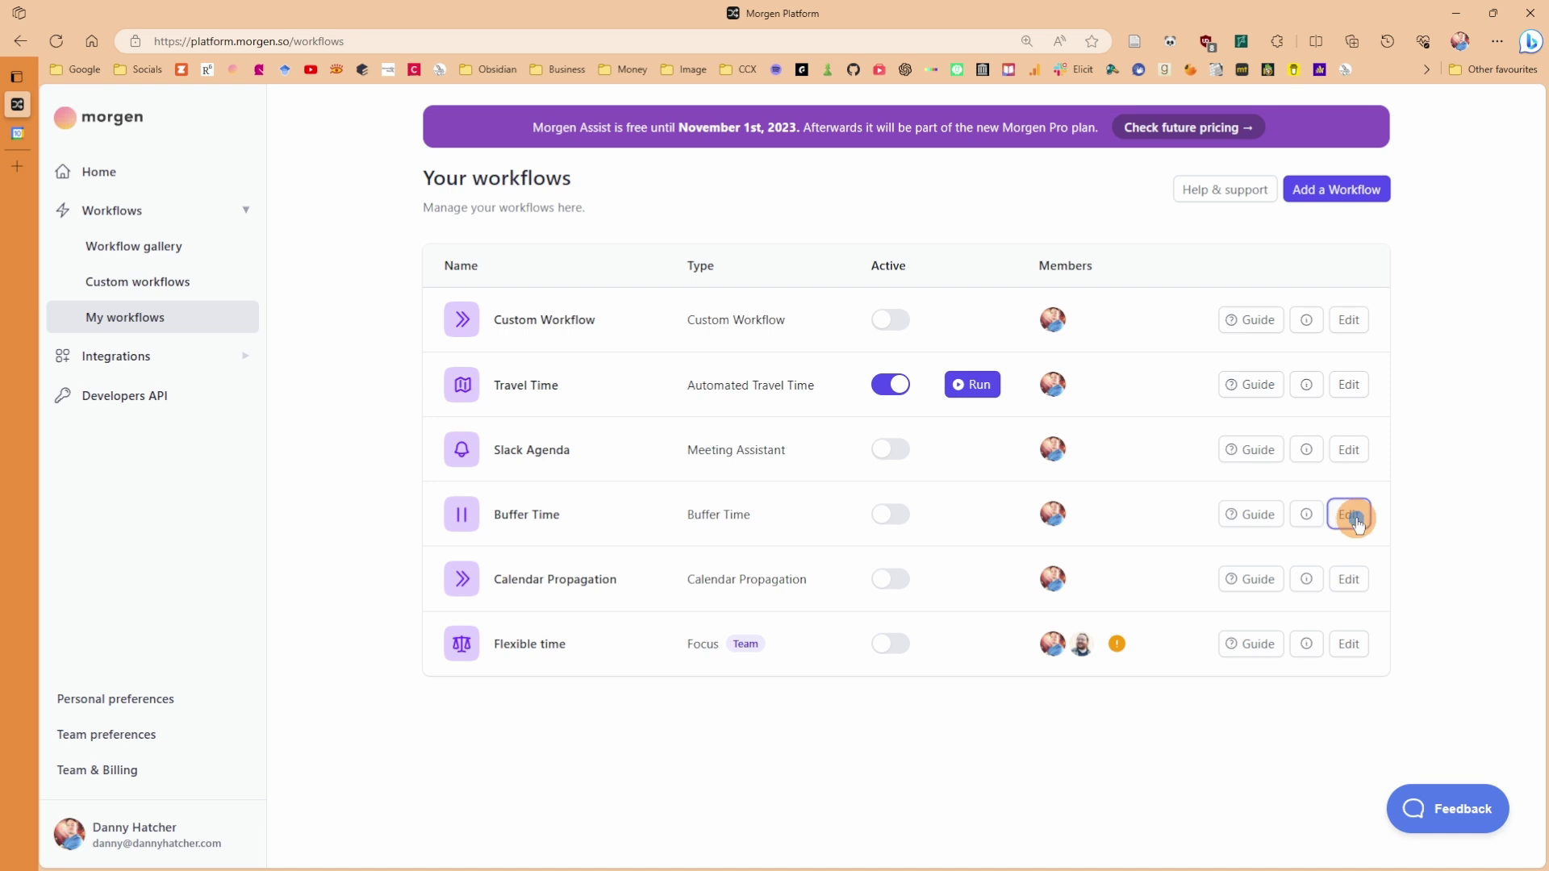
left_click(1218, 555)
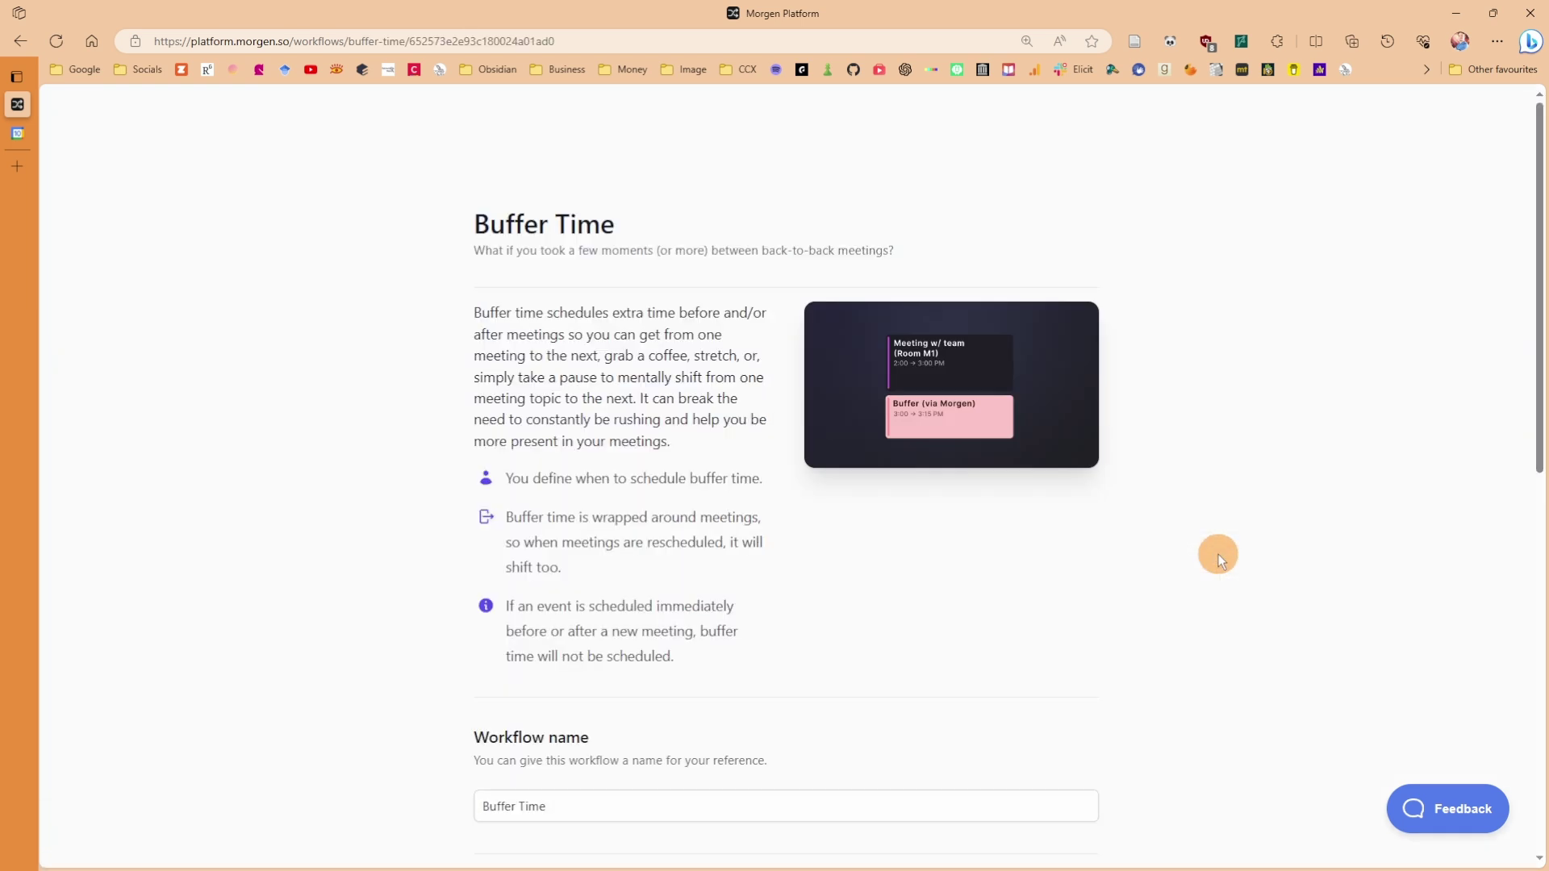
scroll(696, 364, "down", 5)
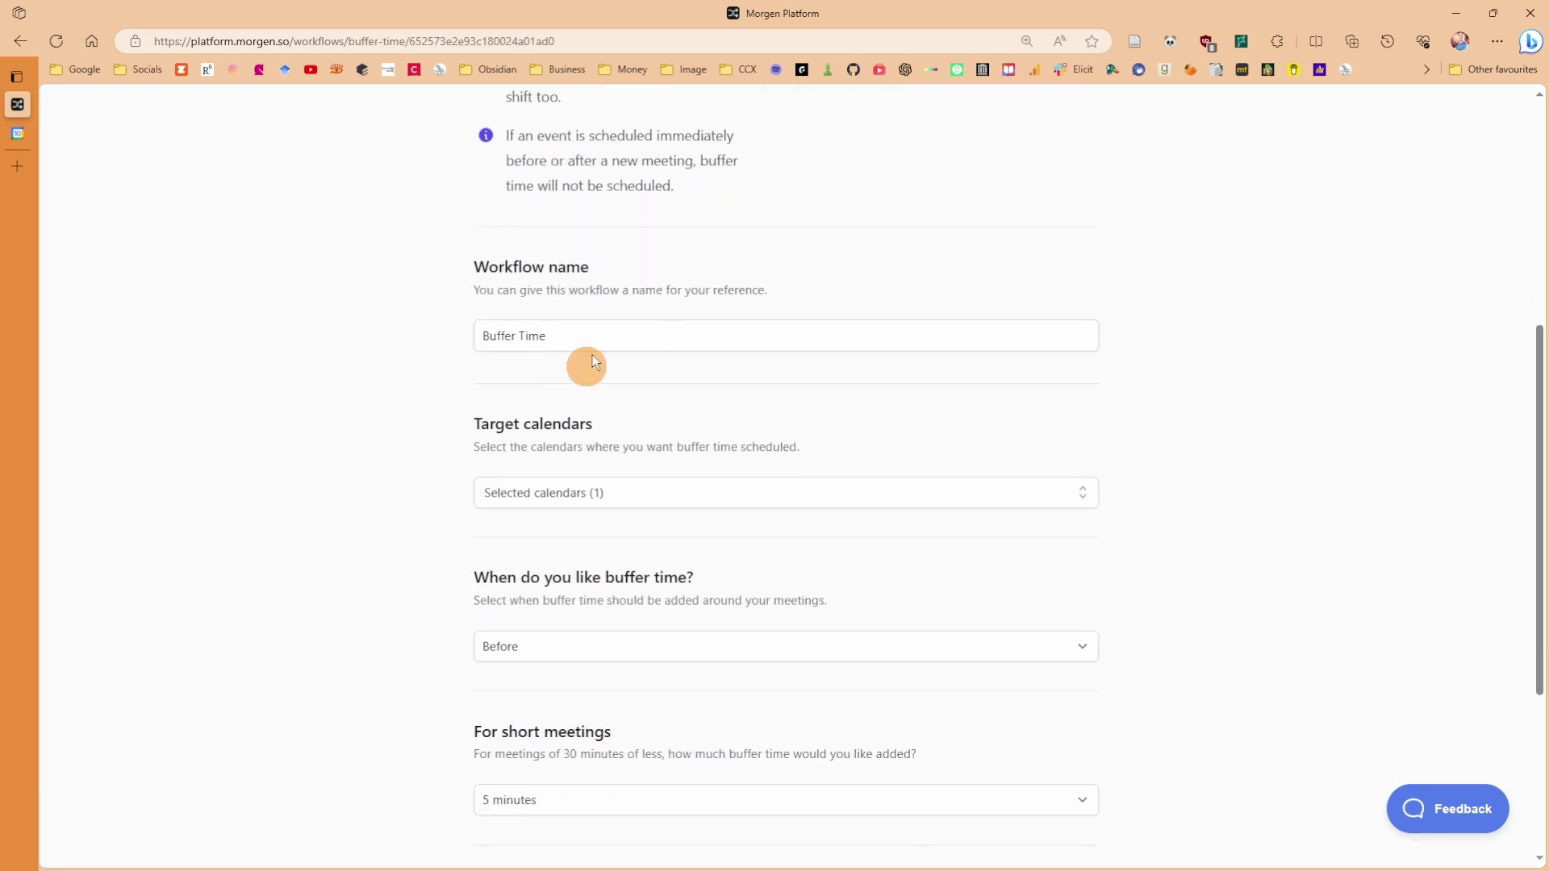
scroll(497, 409, "down", 2)
scroll(497, 409, "down", 1)
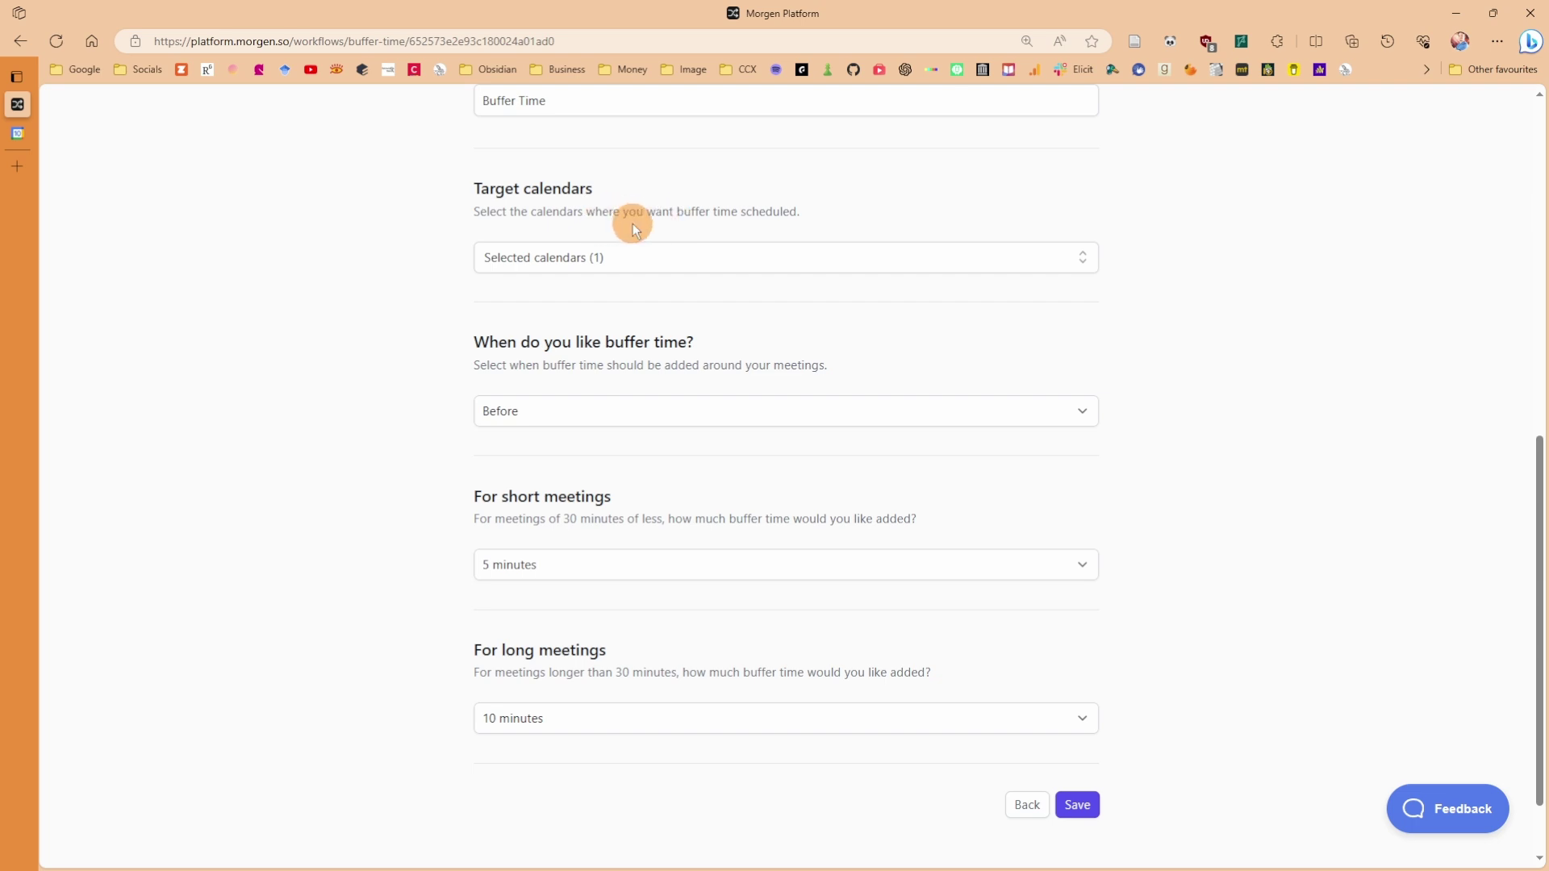
Set the Buffer Time workflow's target calendars to Podcast instead of Events
left_click(630, 256)
left_click(558, 372)
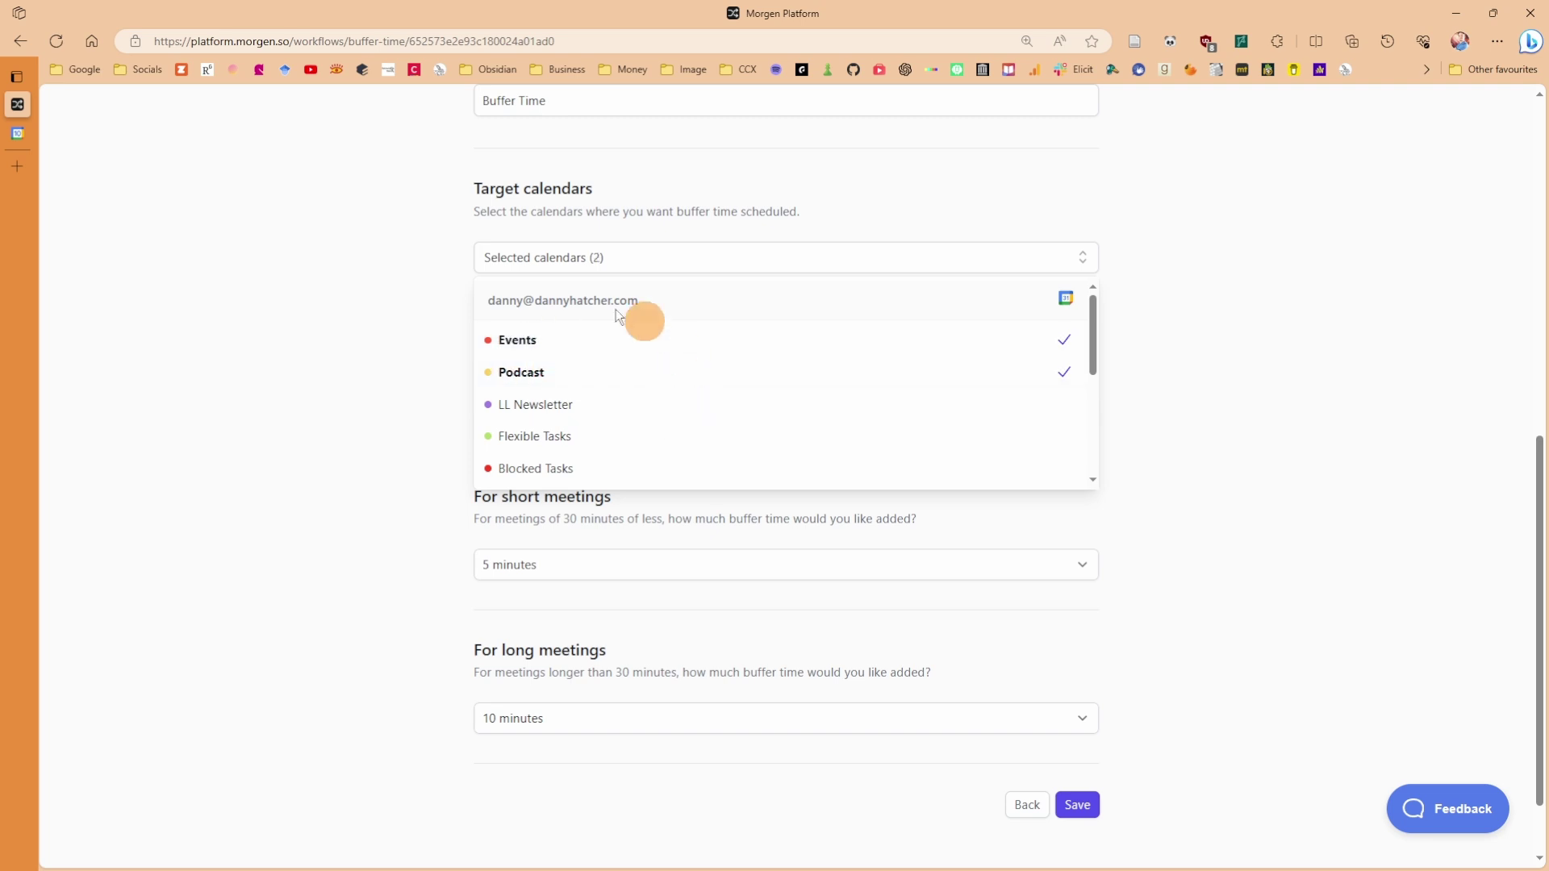
left_click(560, 342)
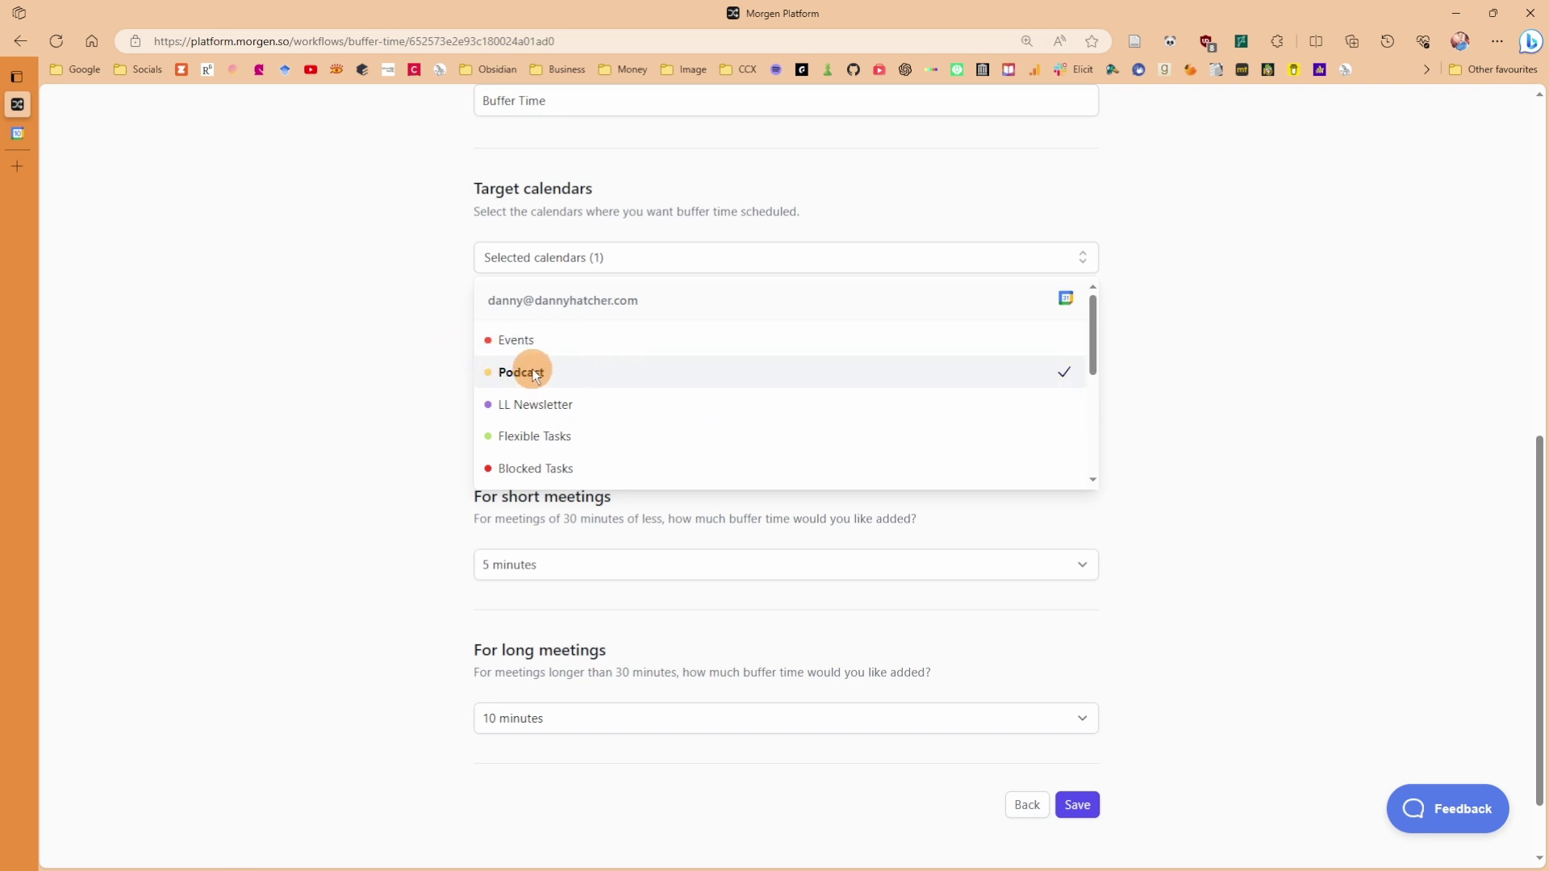
left_click(390, 336)
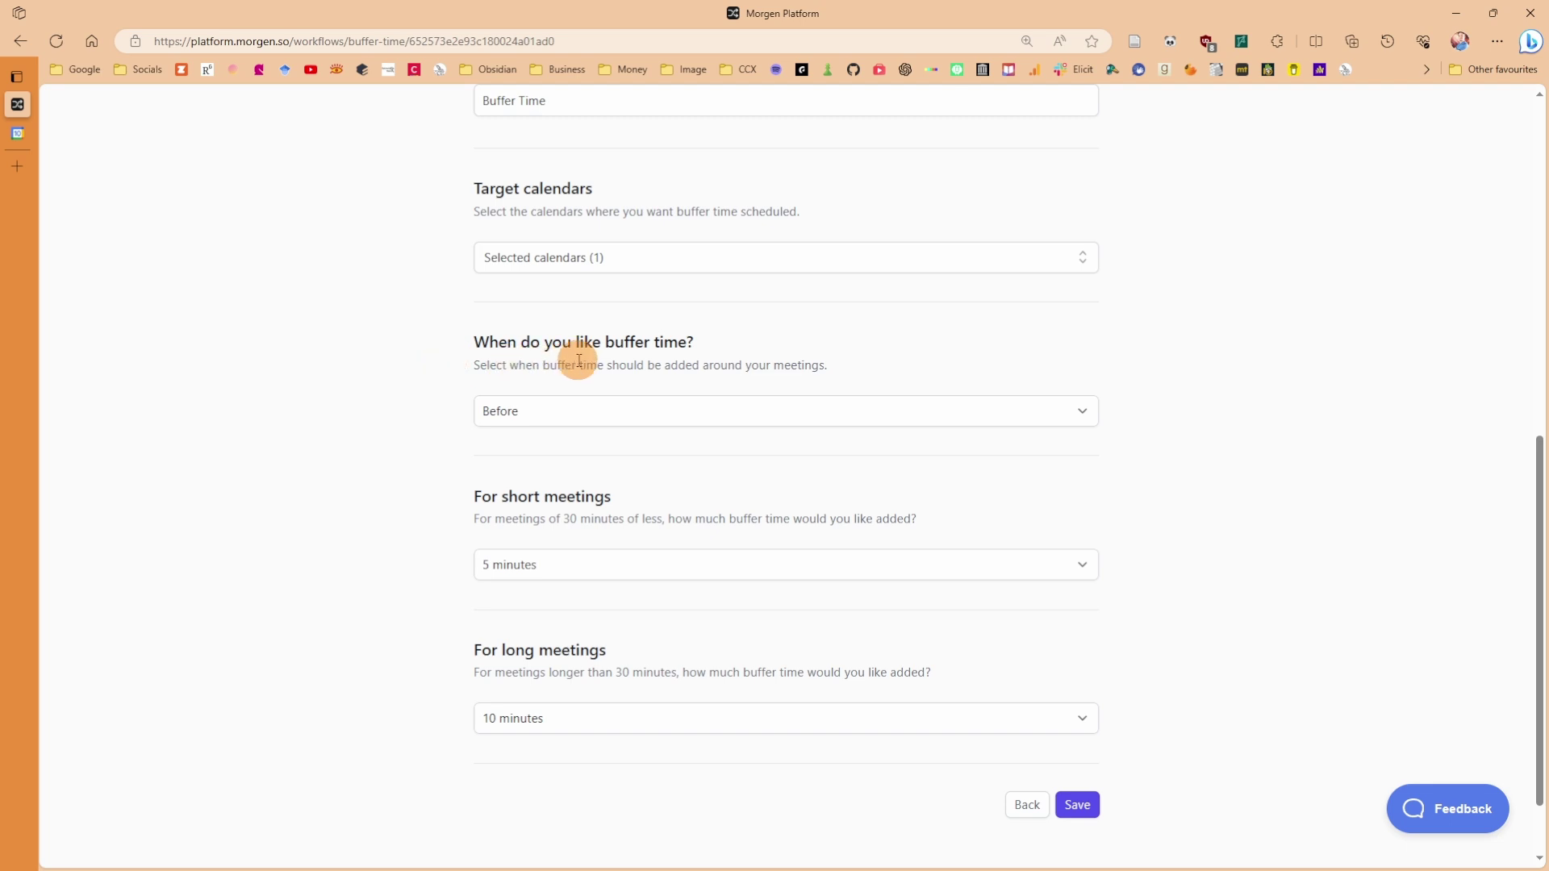
Set the buffer time to be added before meetings, and view the short and long meeting options
left_click(505, 412)
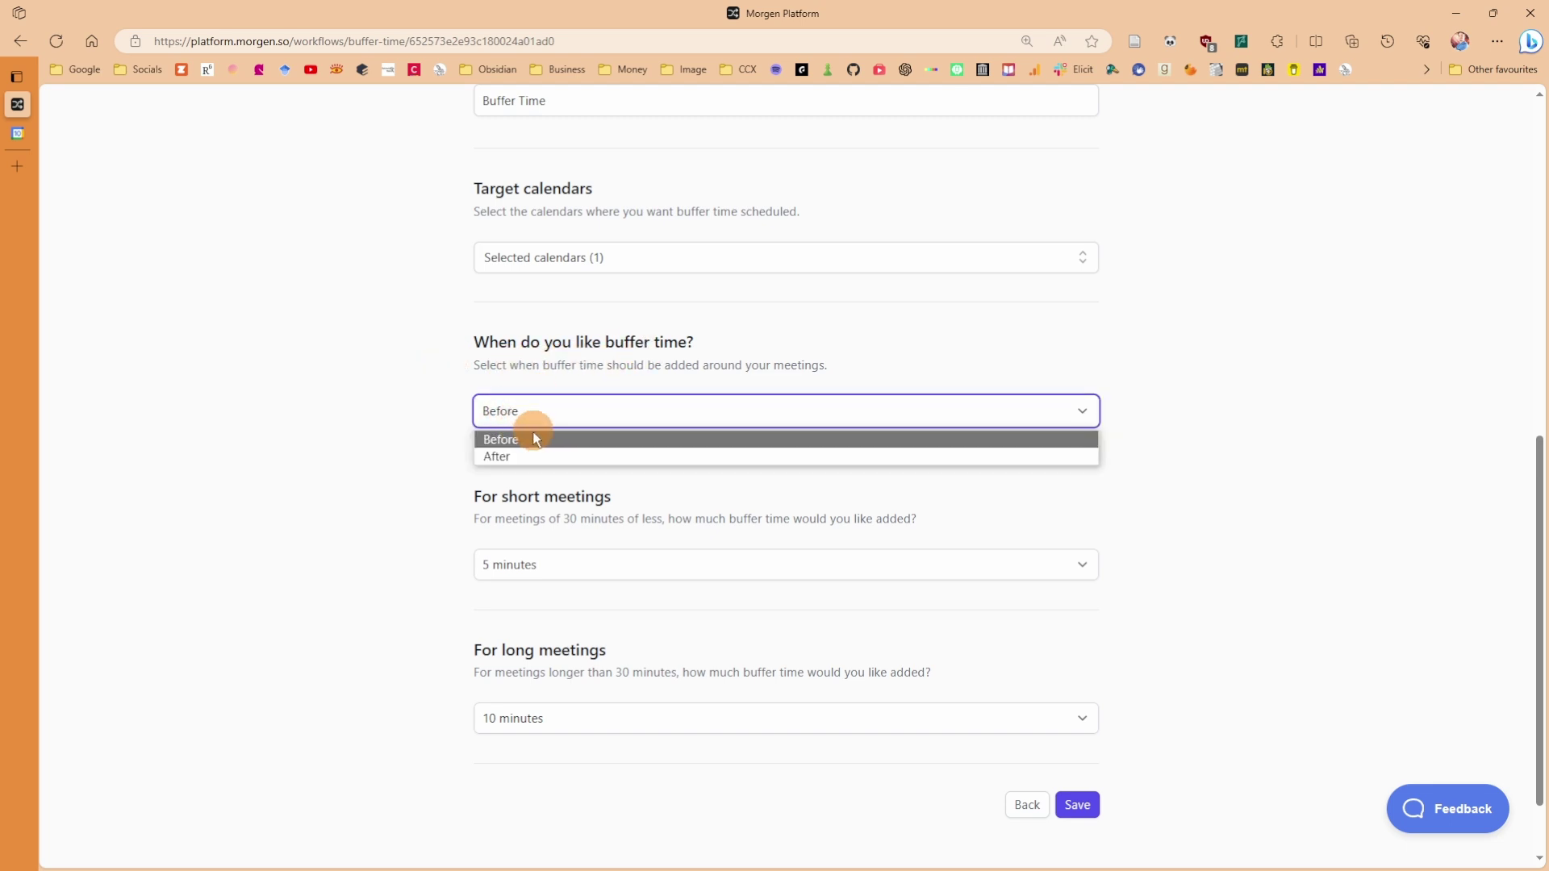
left_click(520, 442)
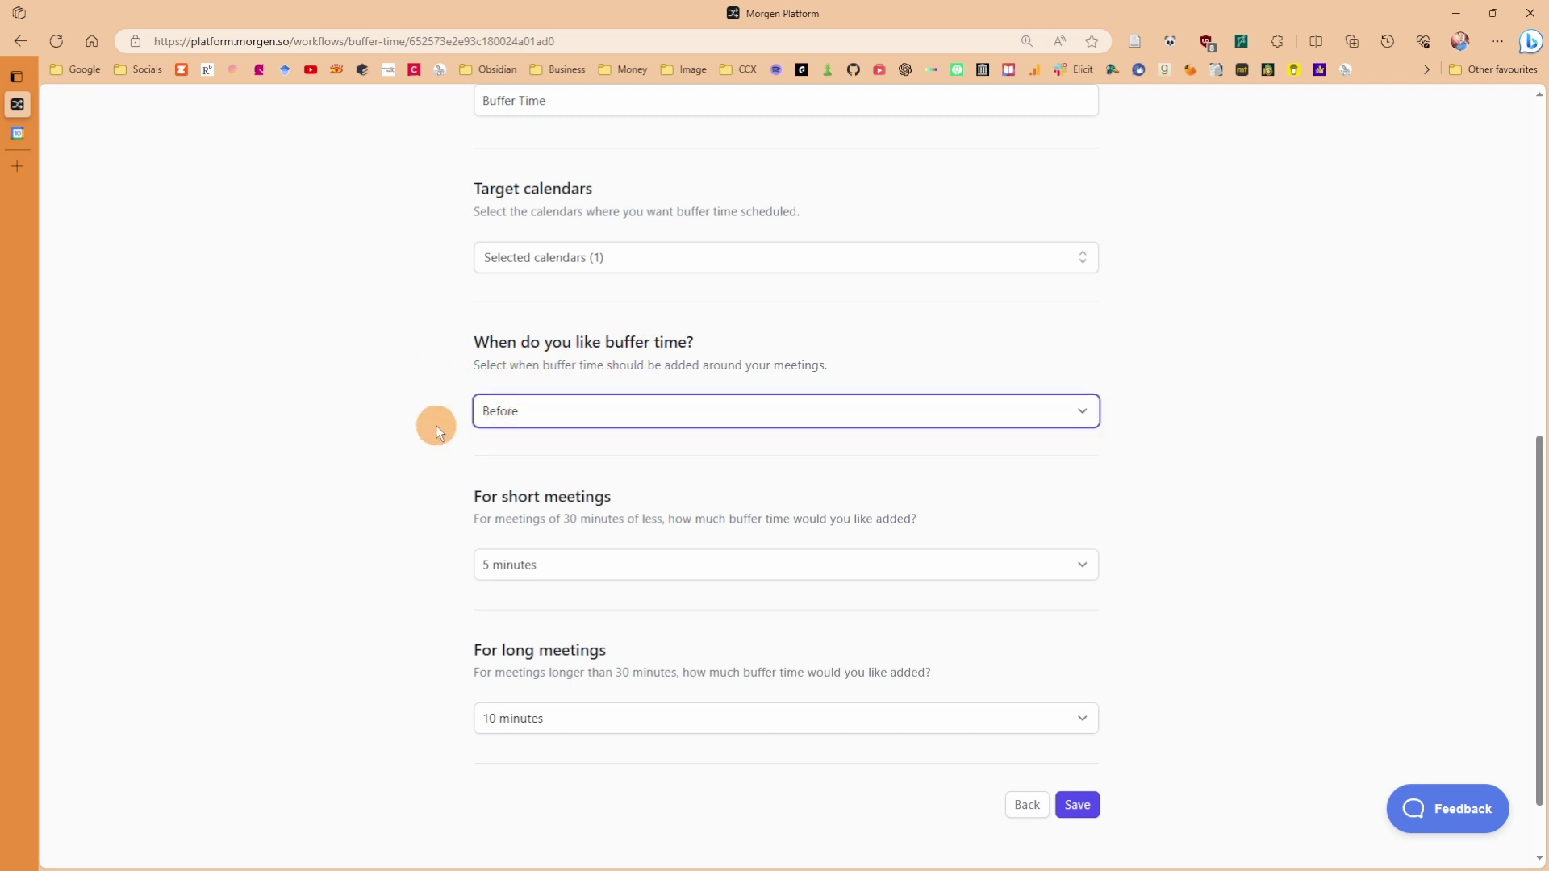
left_click(435, 425)
scroll(484, 500, "down", 1)
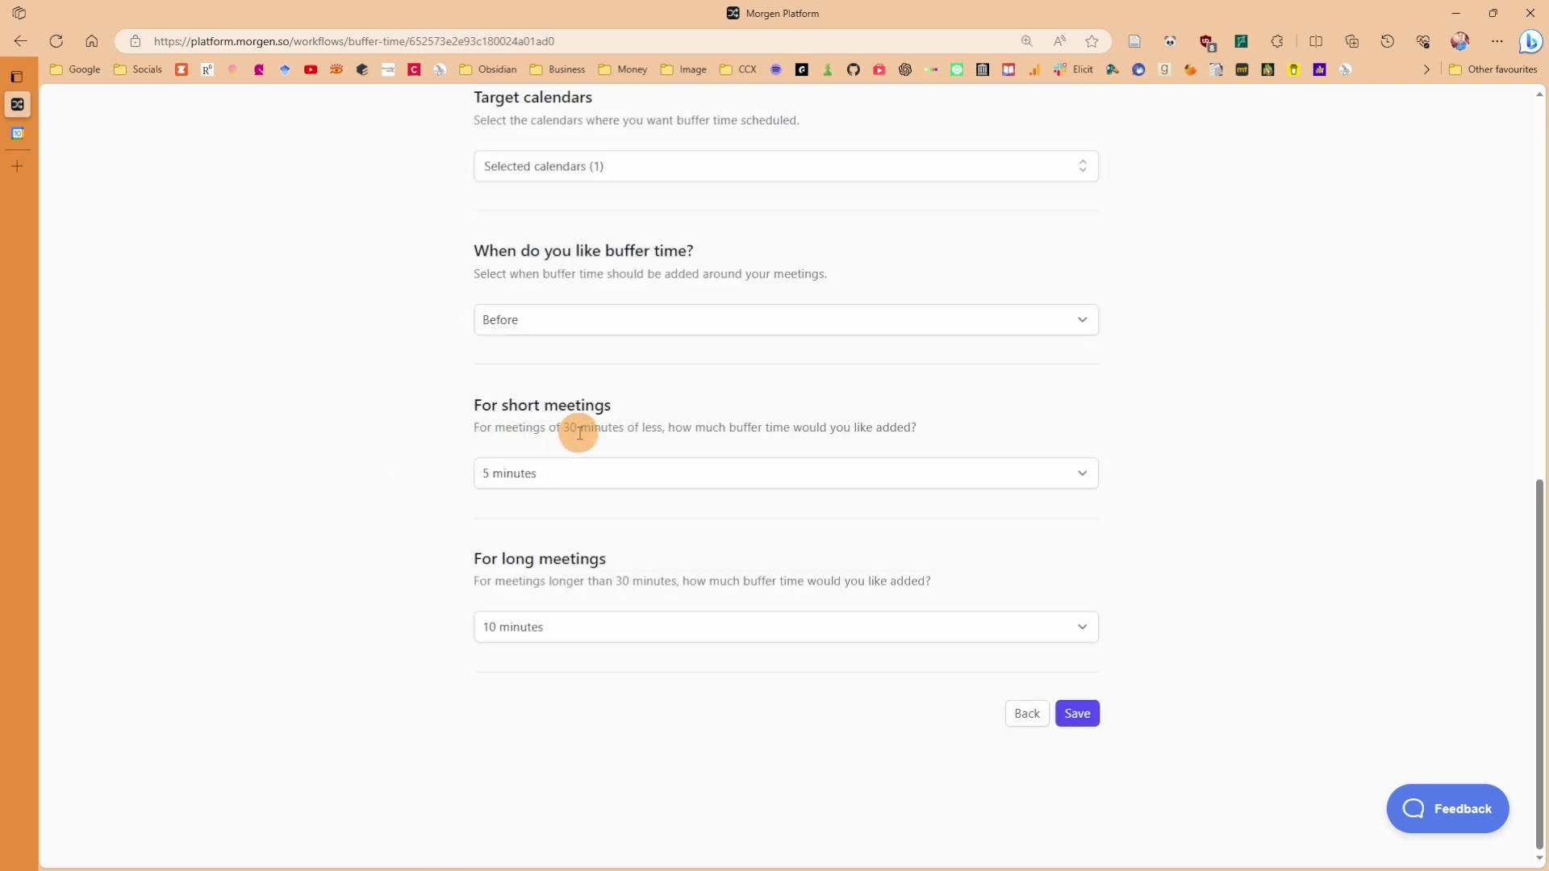
Review the short meeting buffer options, keeping 5 minutes, and set the buffer for long meetings to 20 minutes
left_click(530, 476)
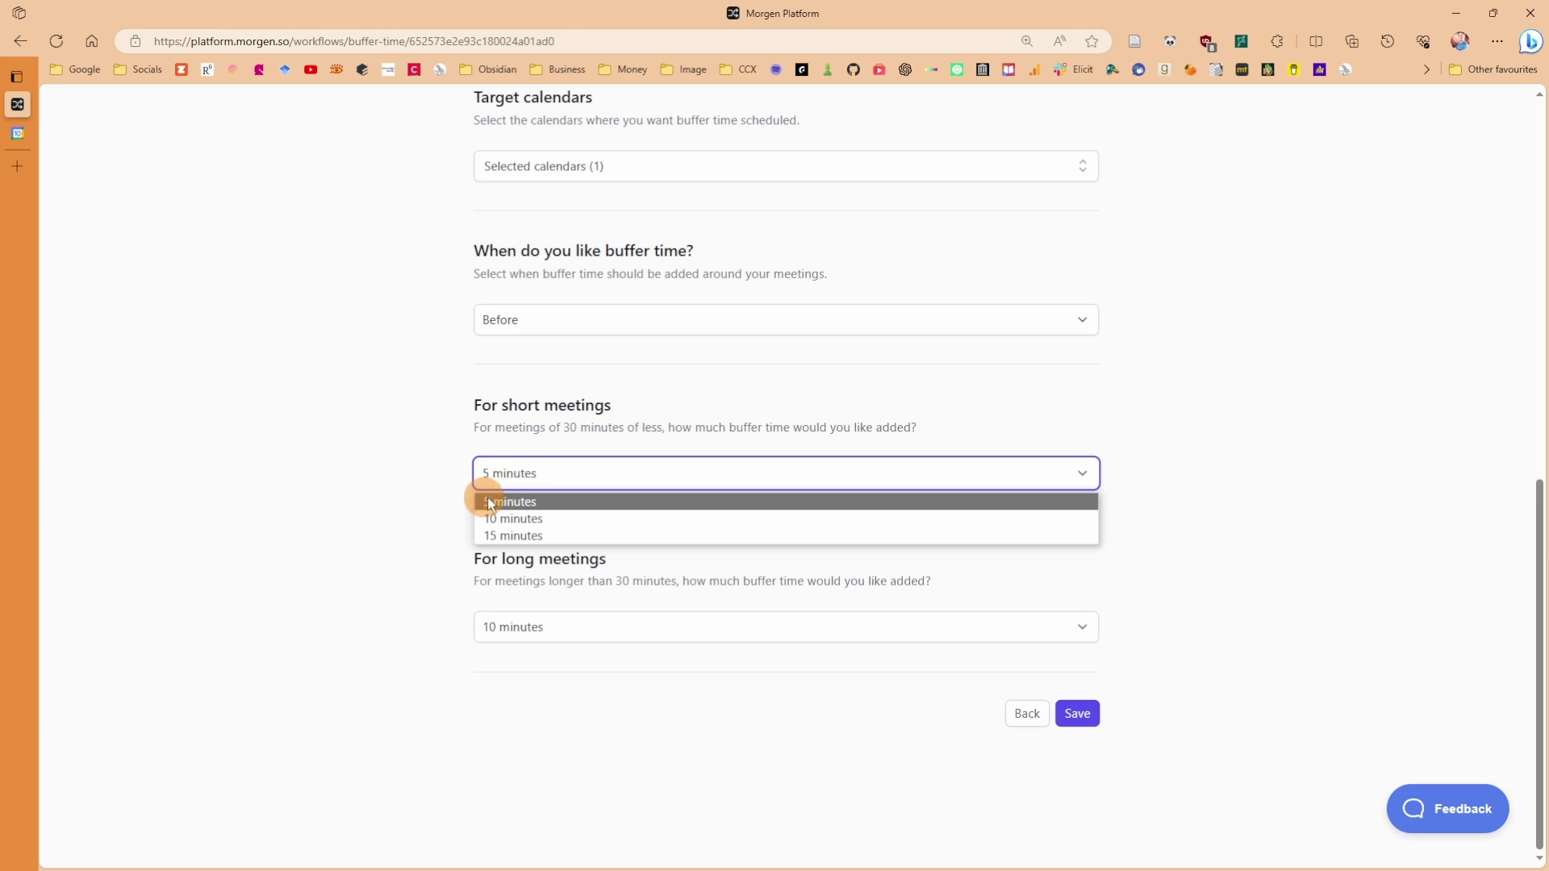
left_click(409, 500)
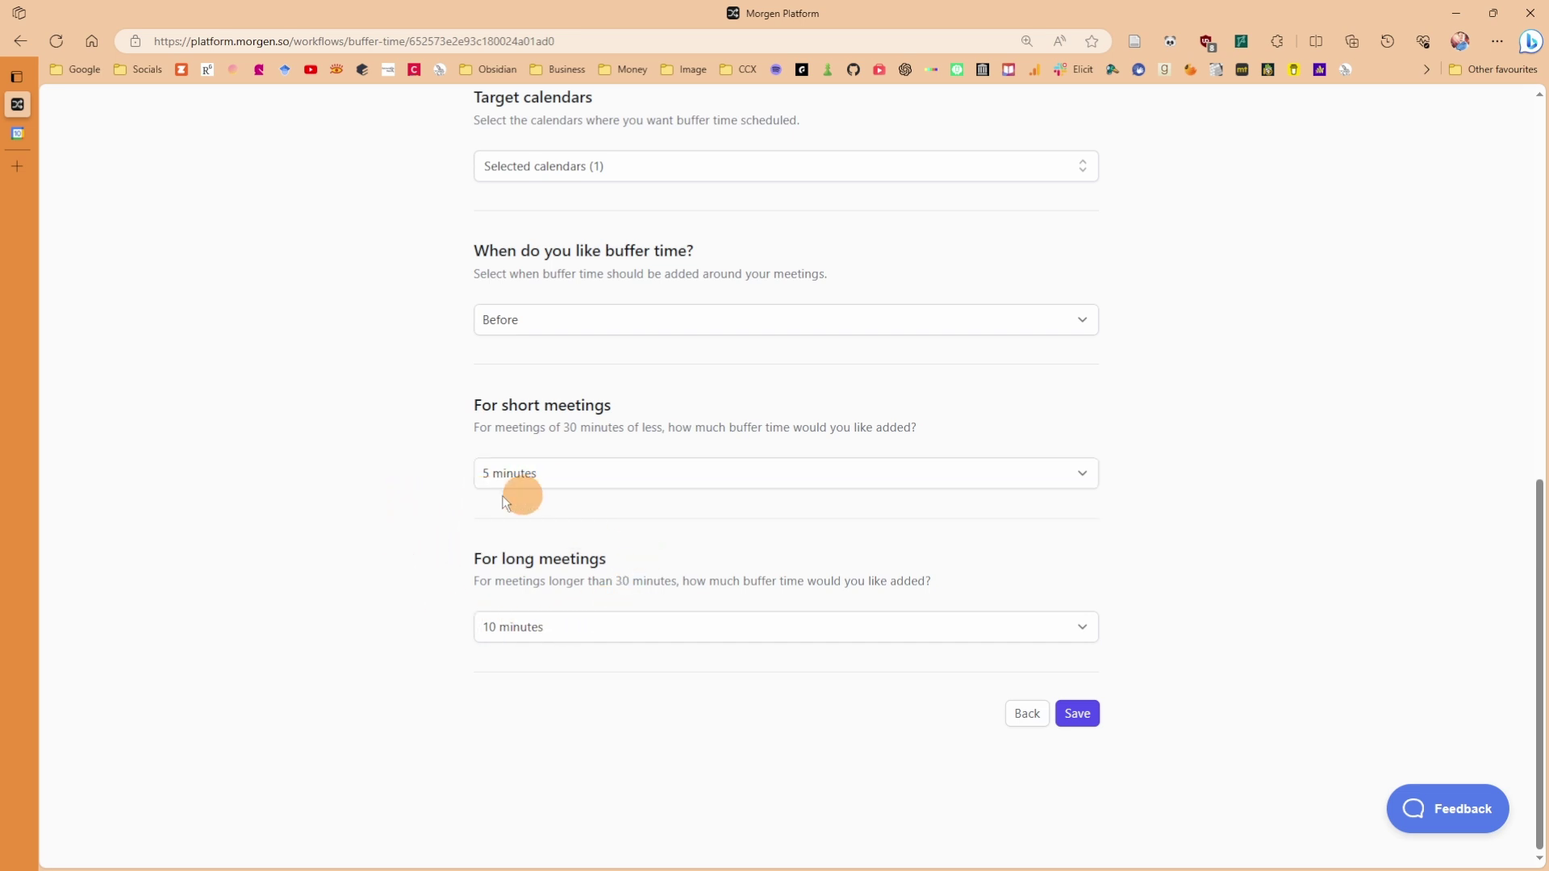
left_click(508, 634)
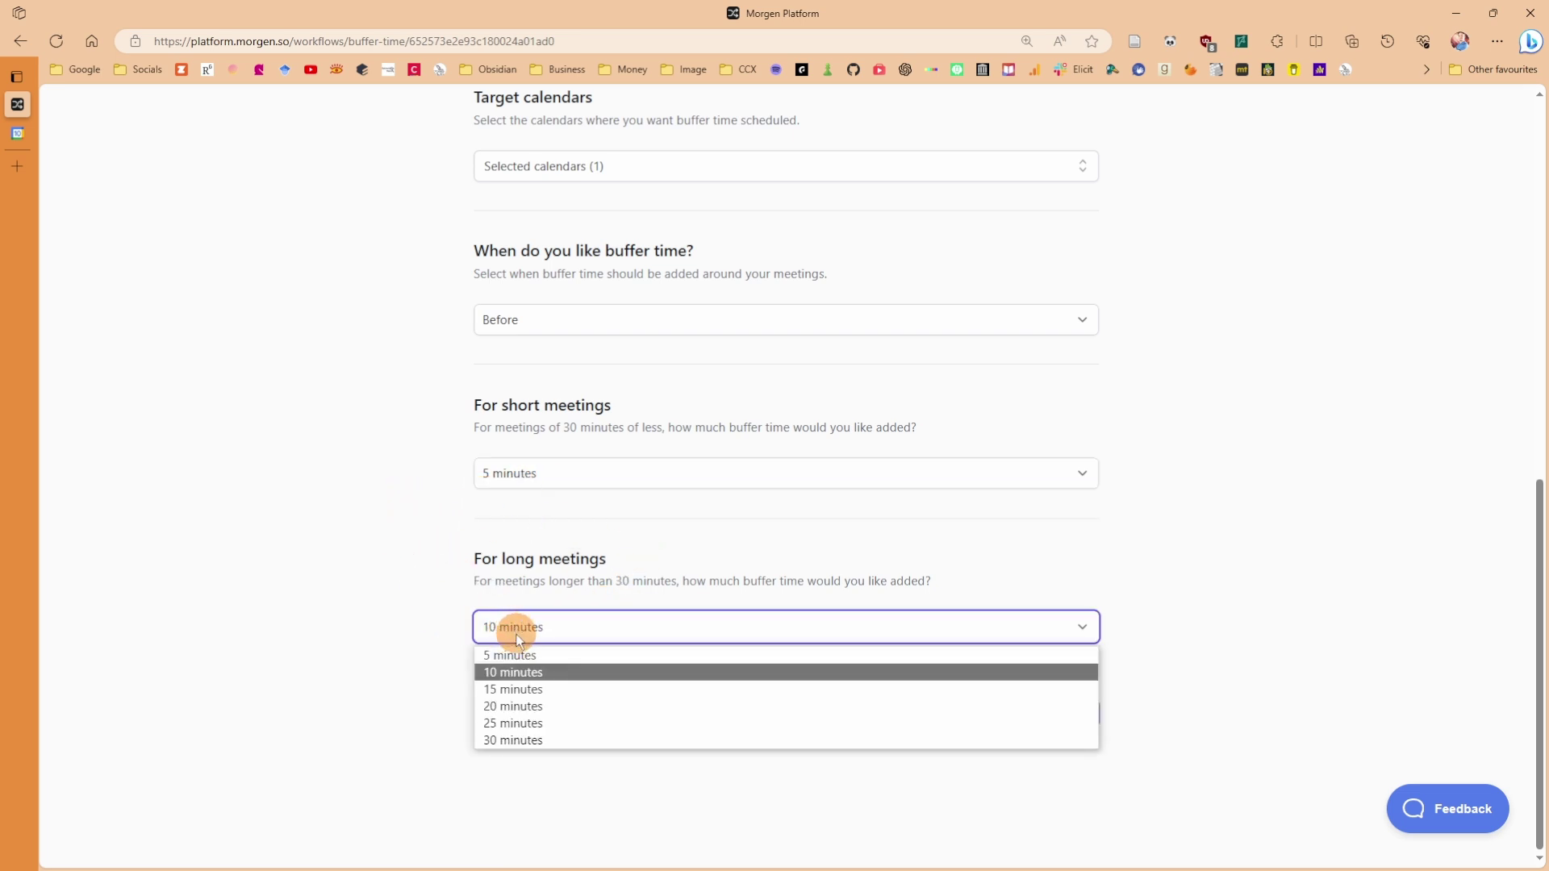
left_click(405, 685)
left_click(506, 637)
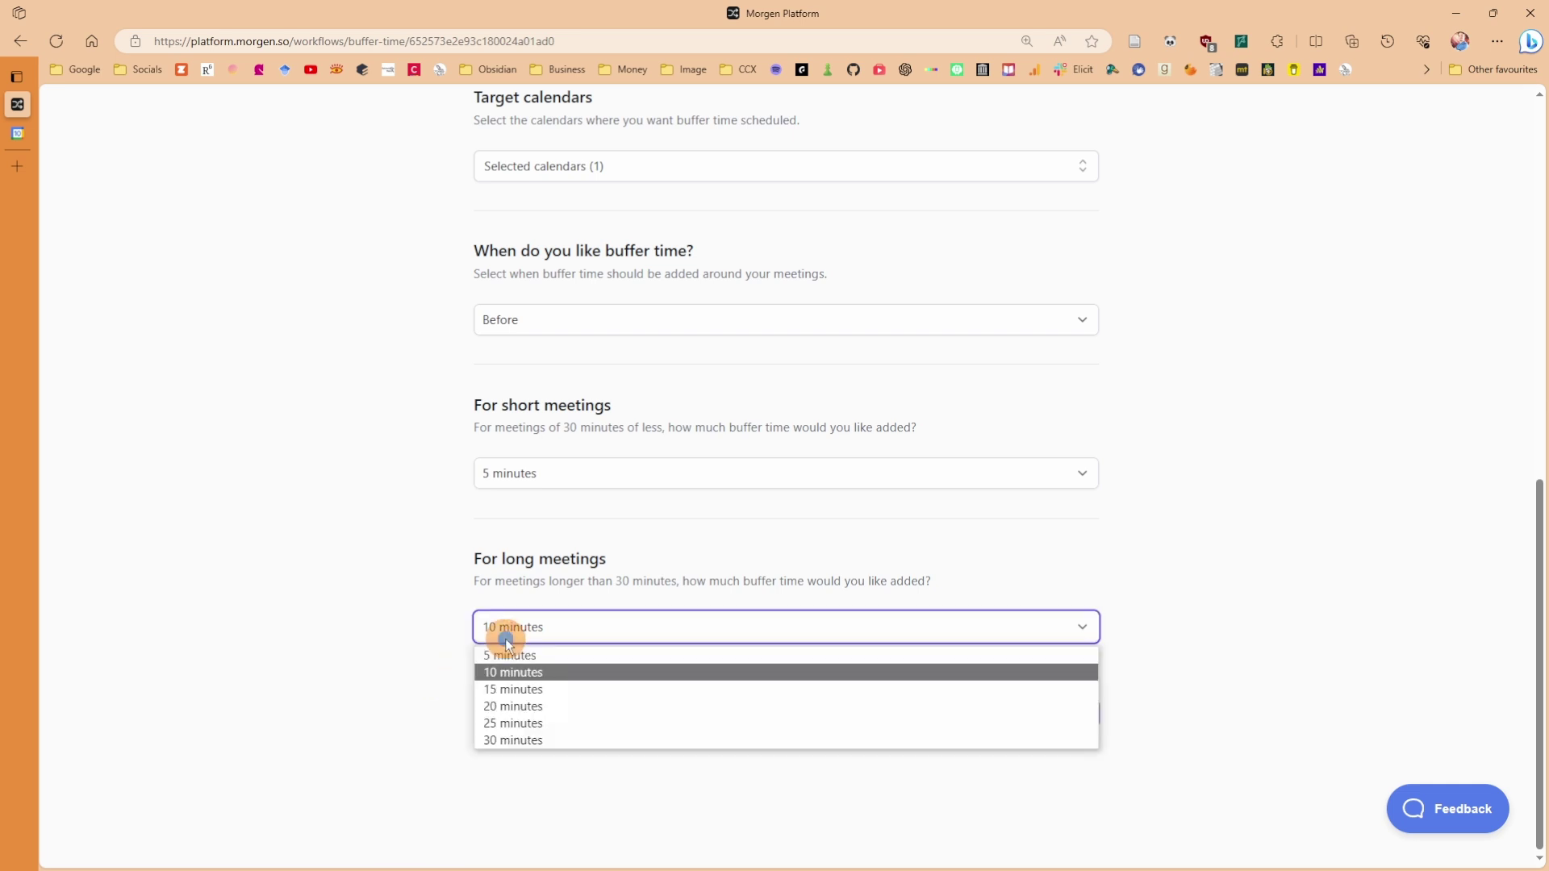
left_click(536, 706)
left_click(584, 525)
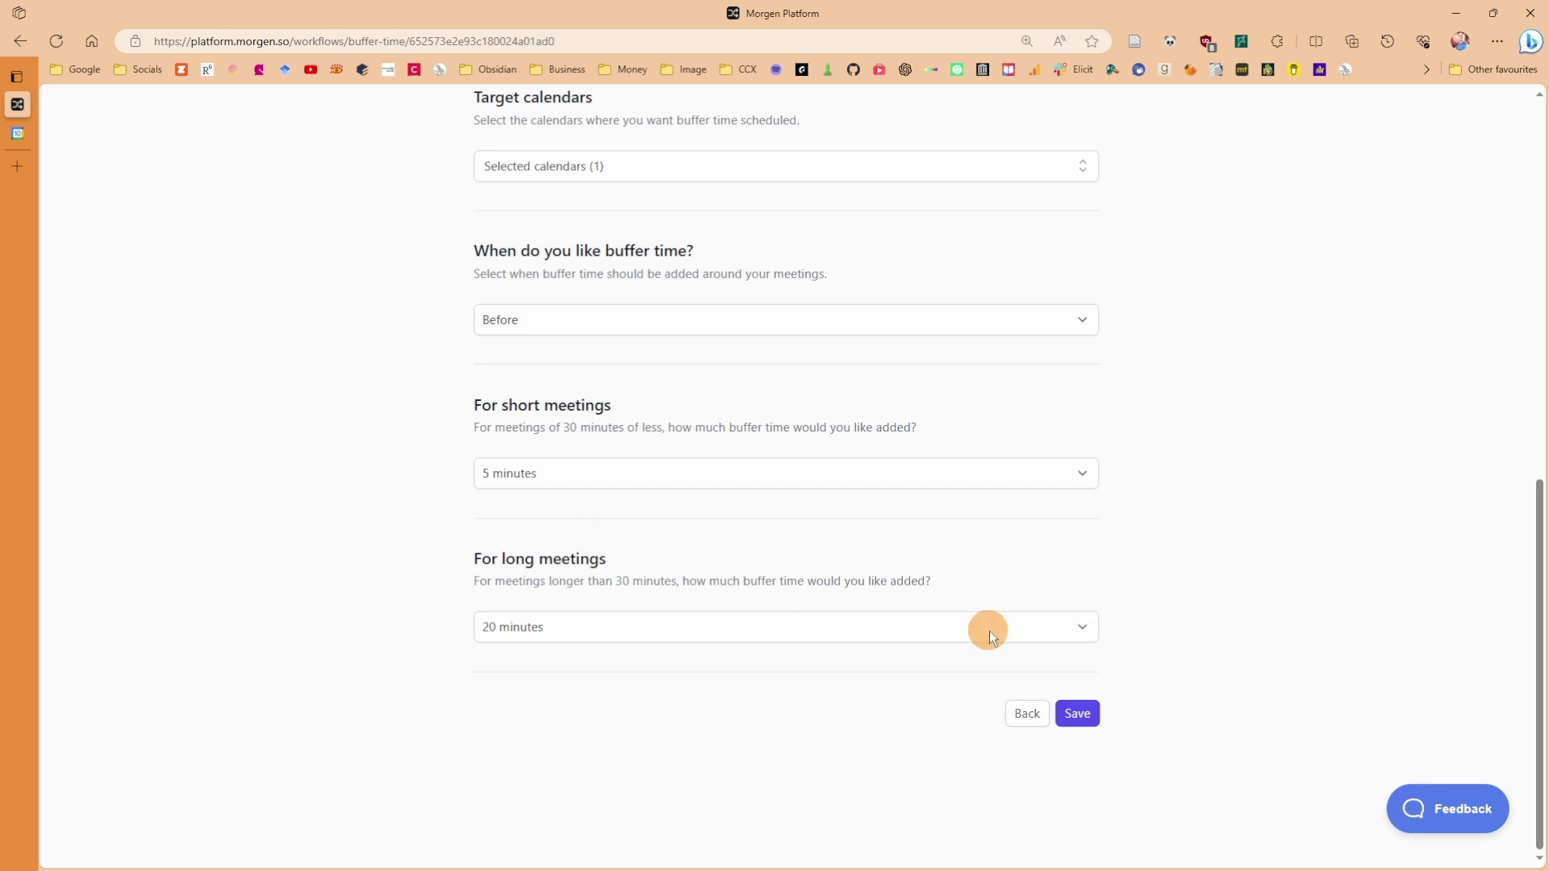
Save the Buffer Time workflow's settings and activate the workflow
left_click(1085, 718)
left_click(1077, 715)
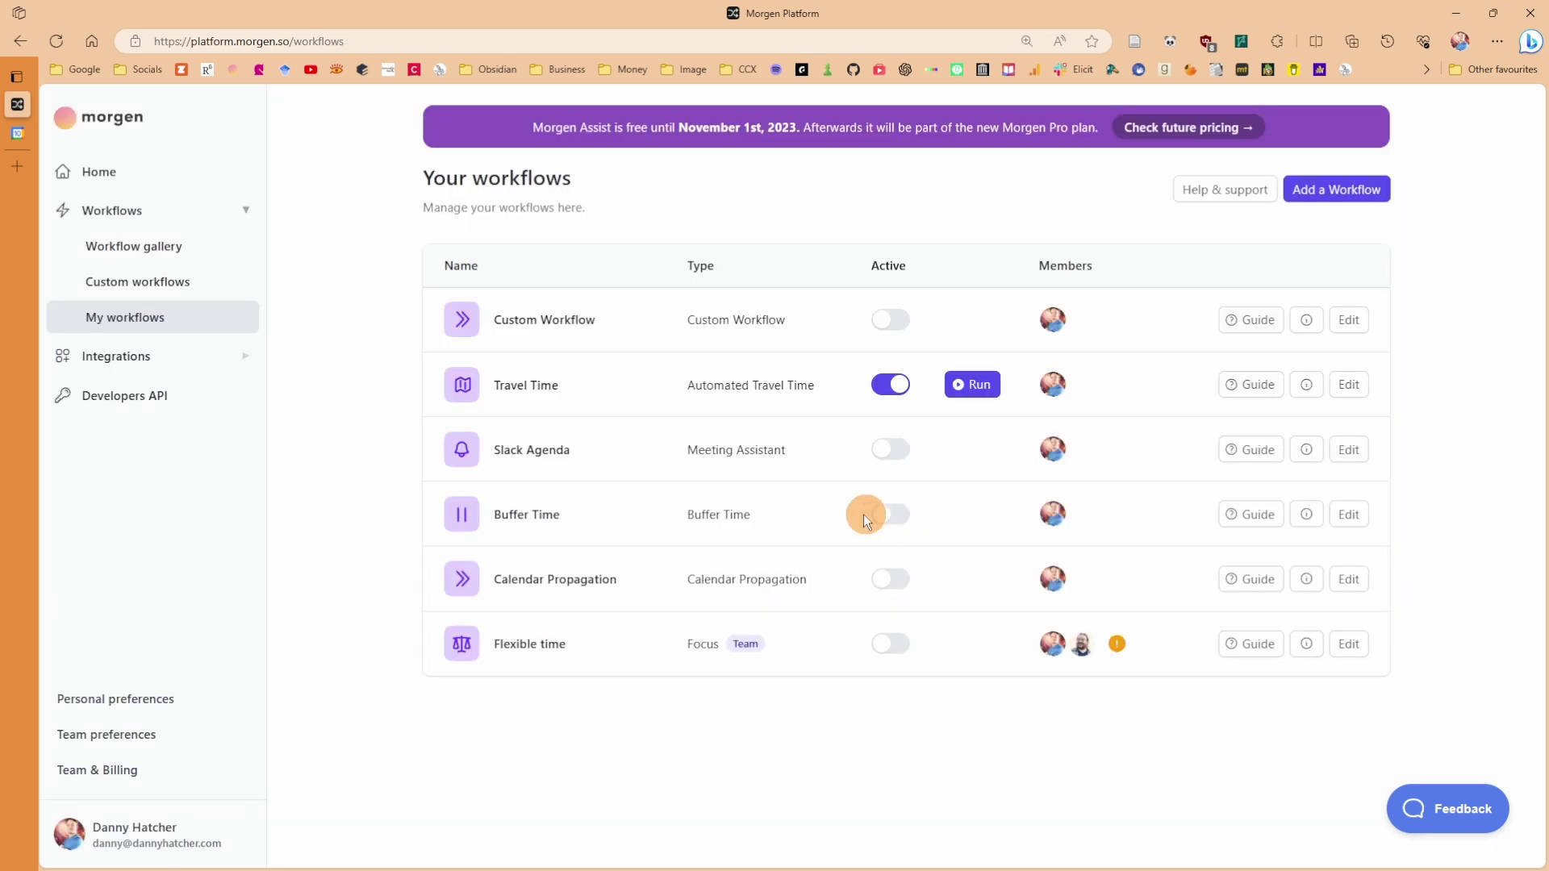
left_click(891, 516)
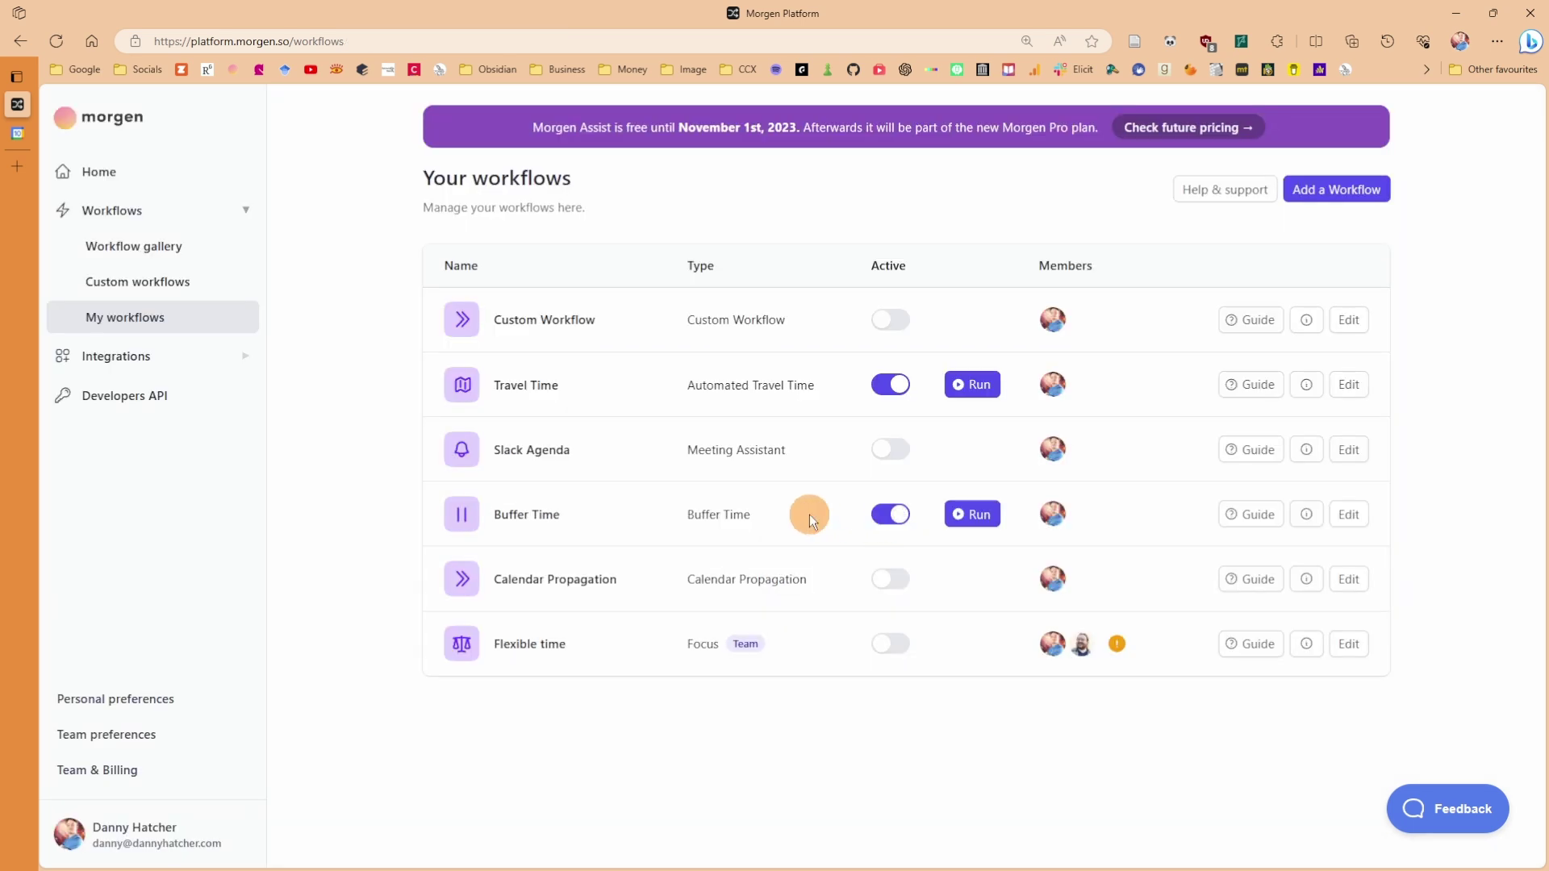
Switch to Google Calendar and draft "Test Event" in the Podcast calendar for Thursday, October 12, 11:30am to 1:45pm
left_click(16, 135)
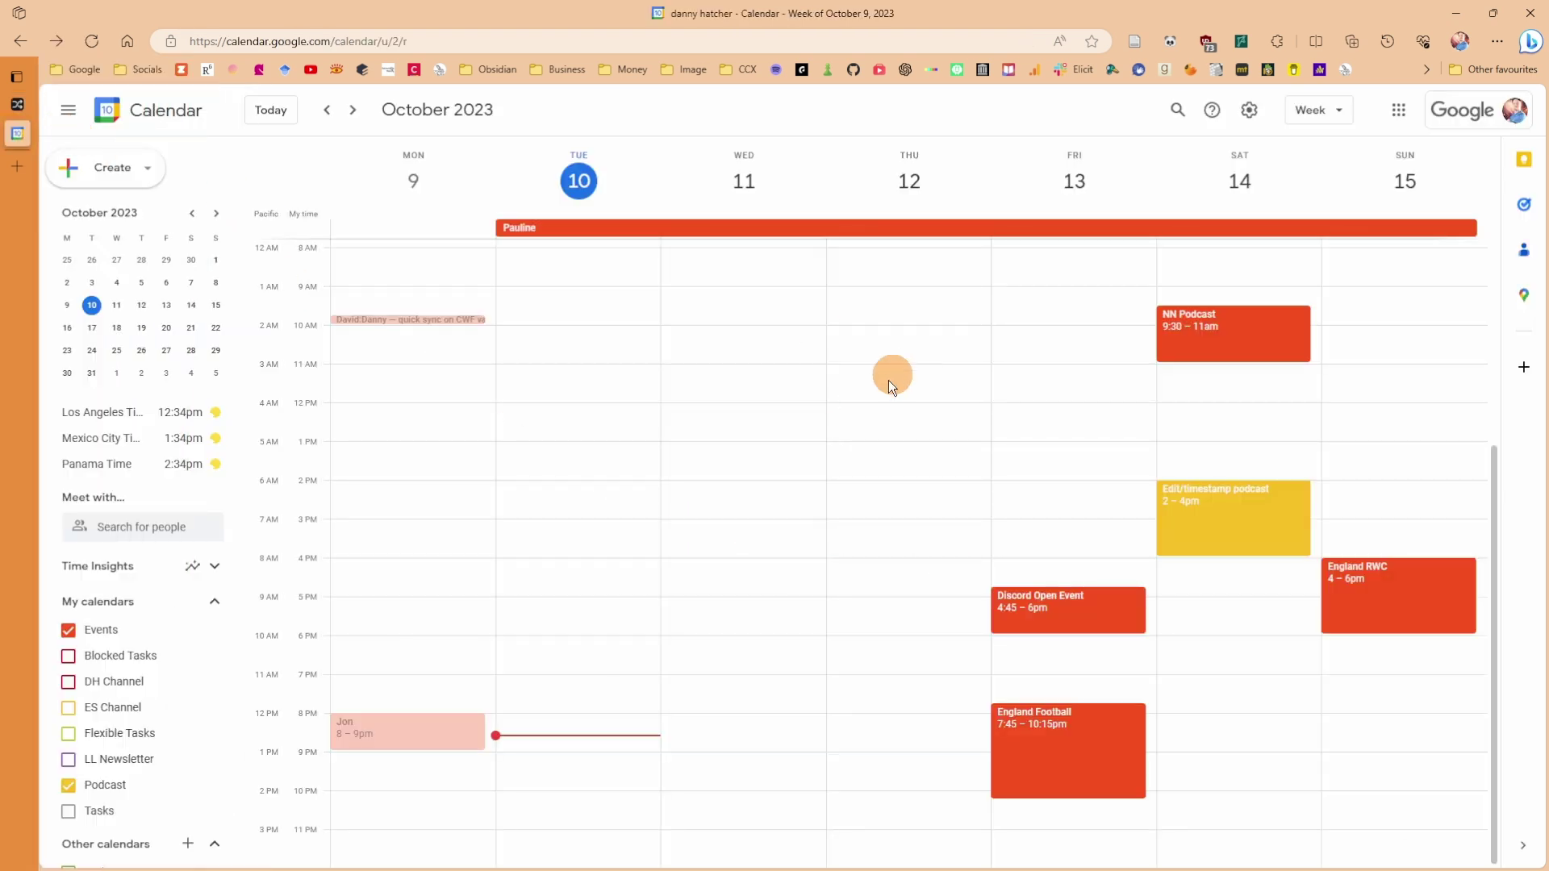
left_click_drag(893, 393, 883, 462)
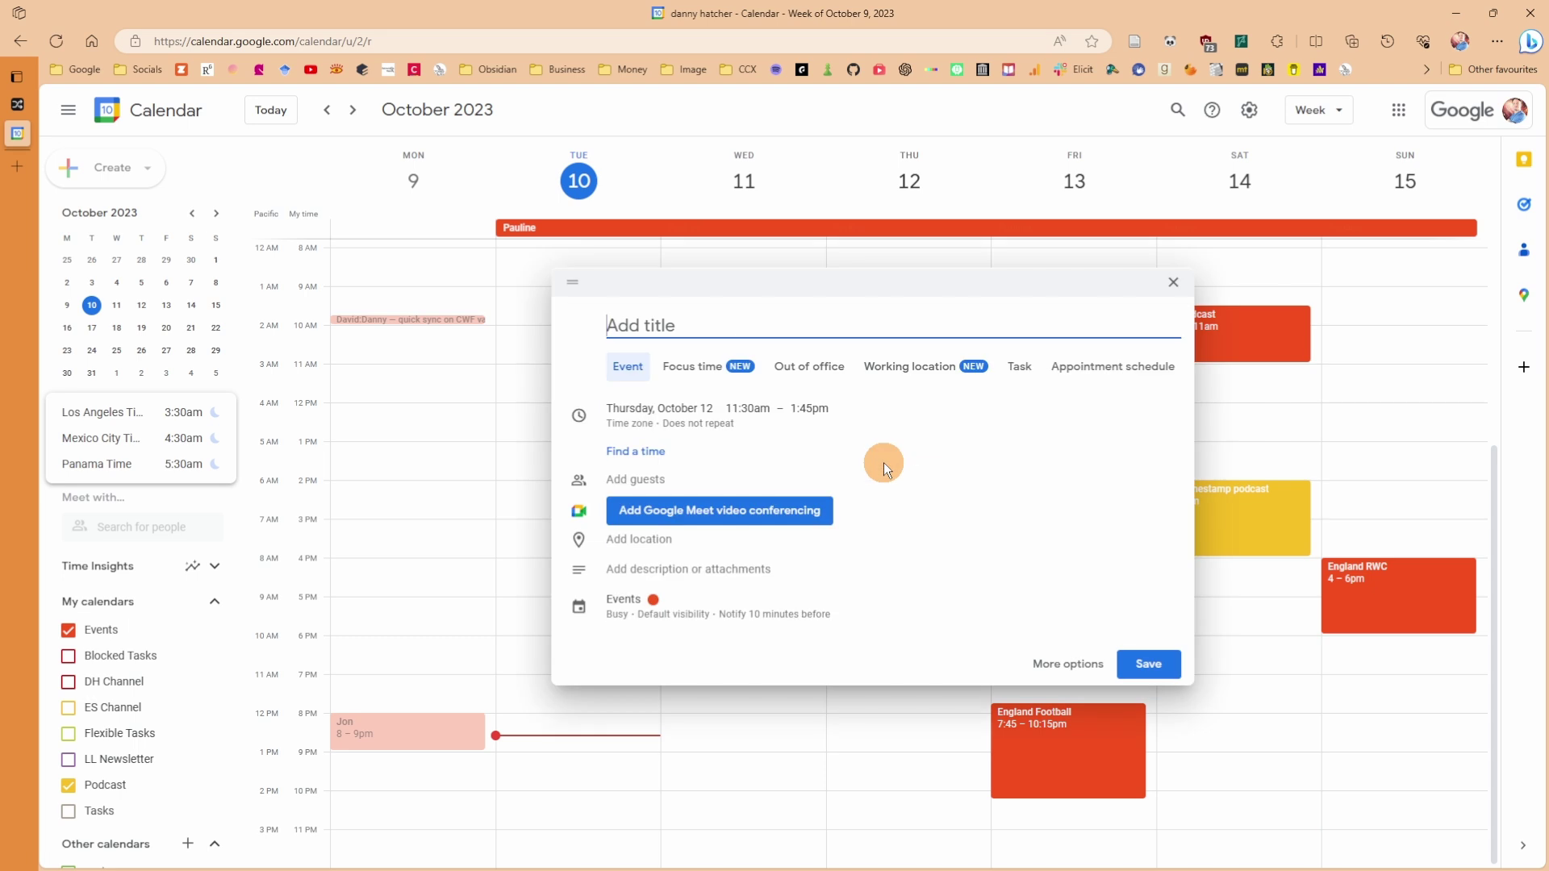
left_click(632, 601)
left_click(636, 613)
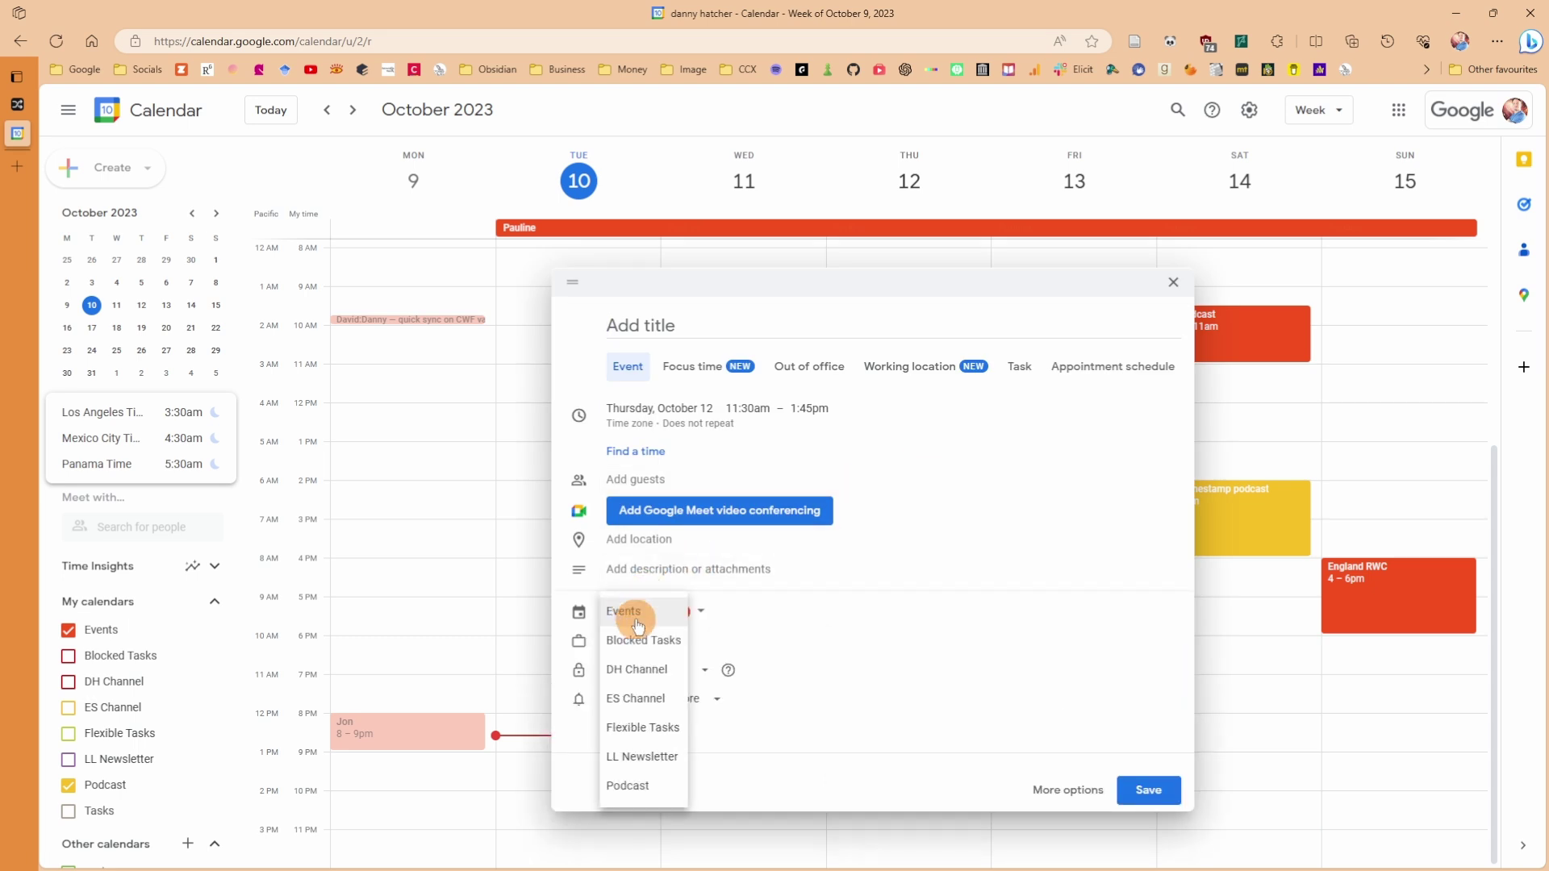
left_click(639, 787)
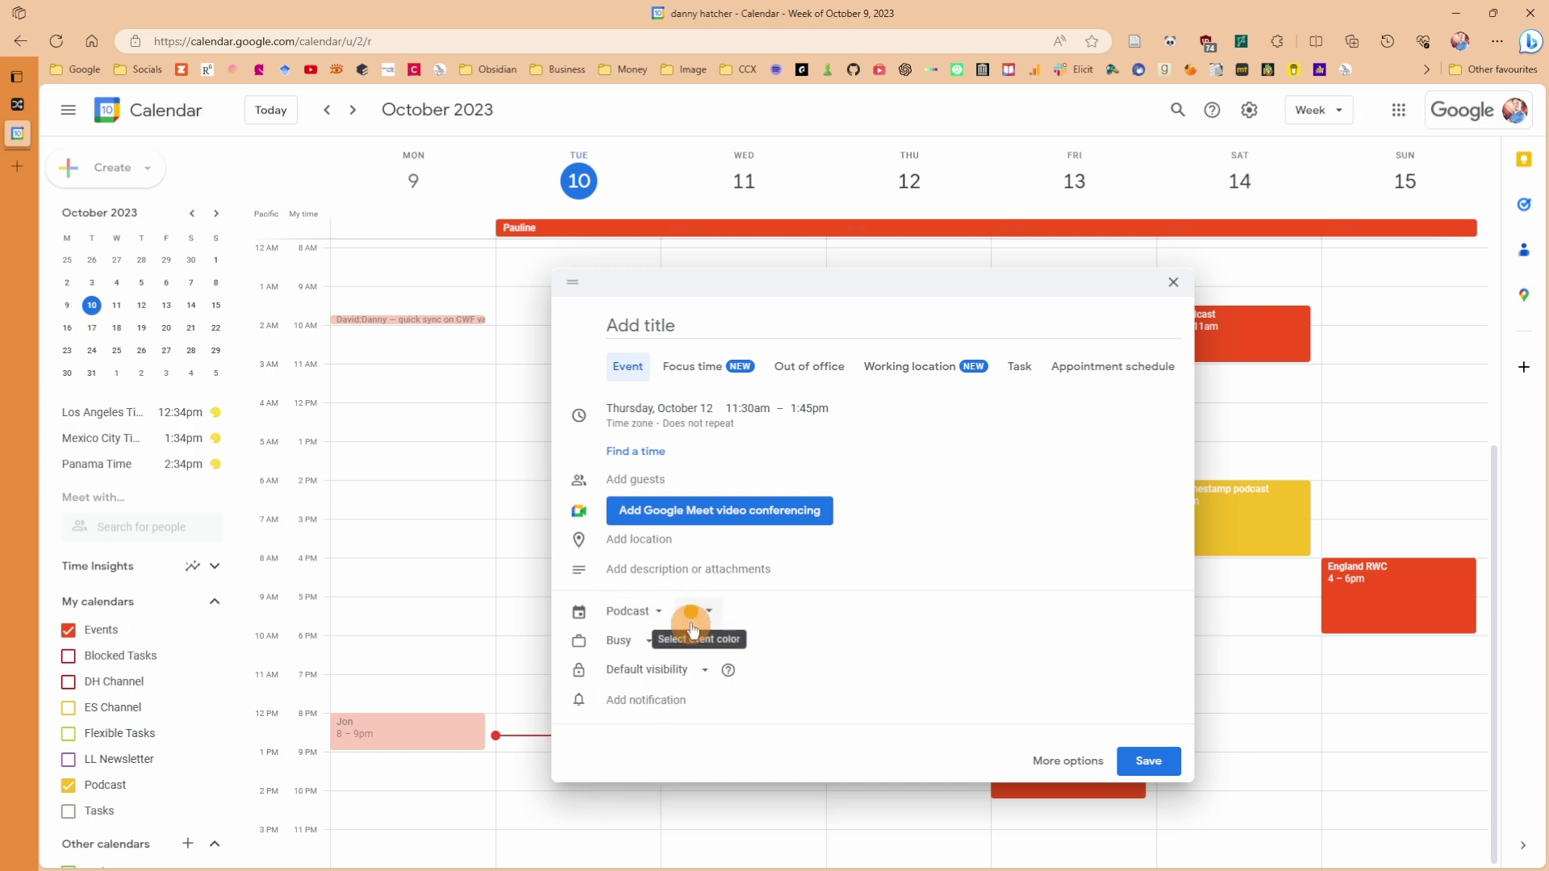
left_click(671, 331)
type("Test Event")
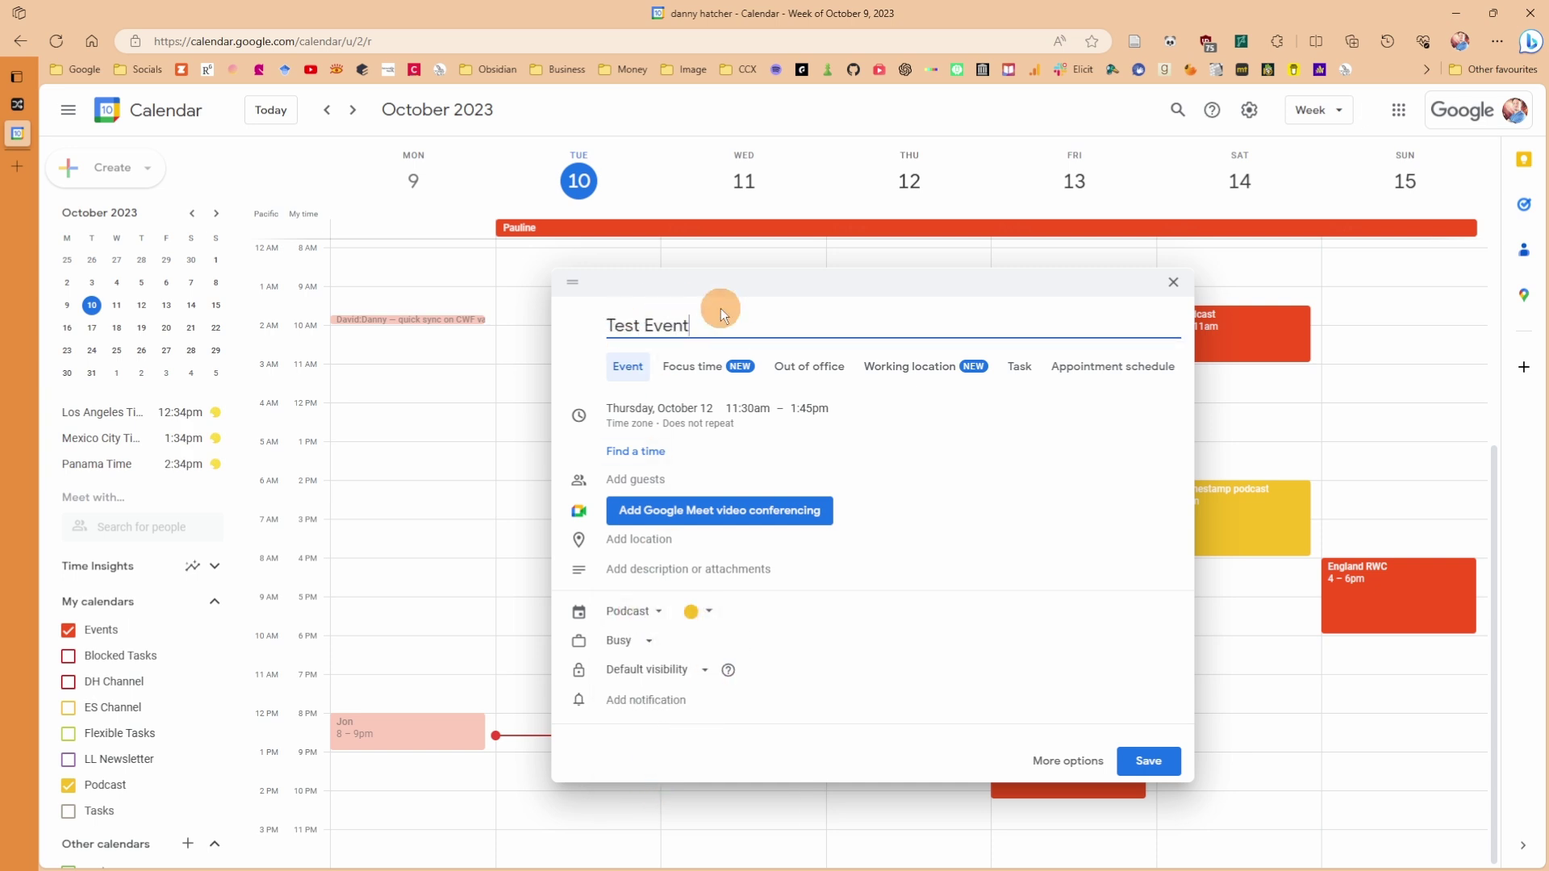
Add a guest to Test Event and save it, sending the invitation email
left_click(652, 480)
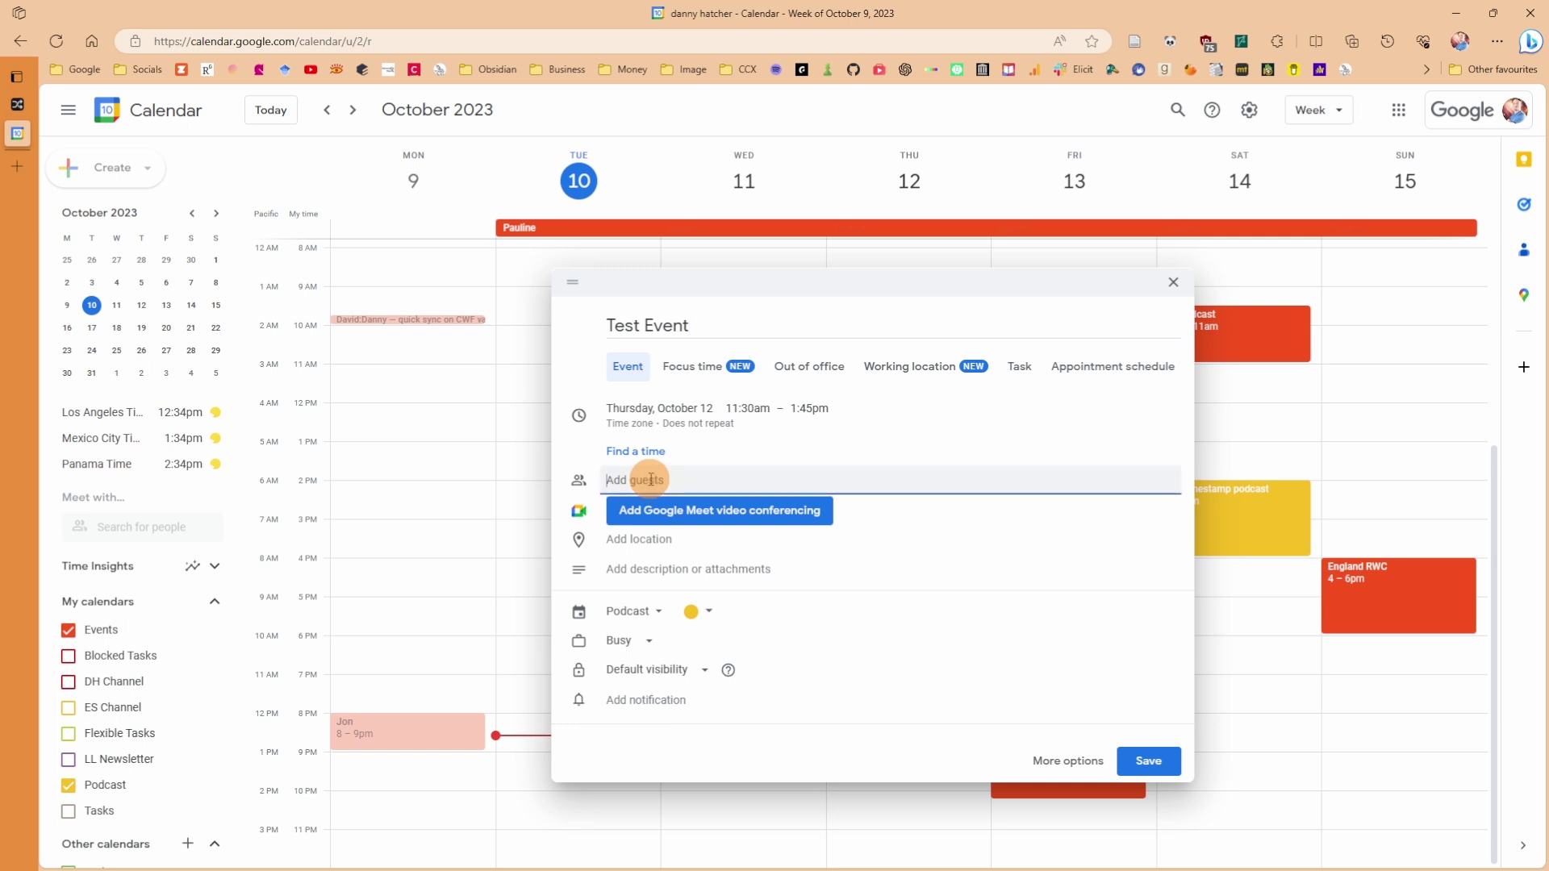
left_click(592, 387)
mouse_move(747, 386)
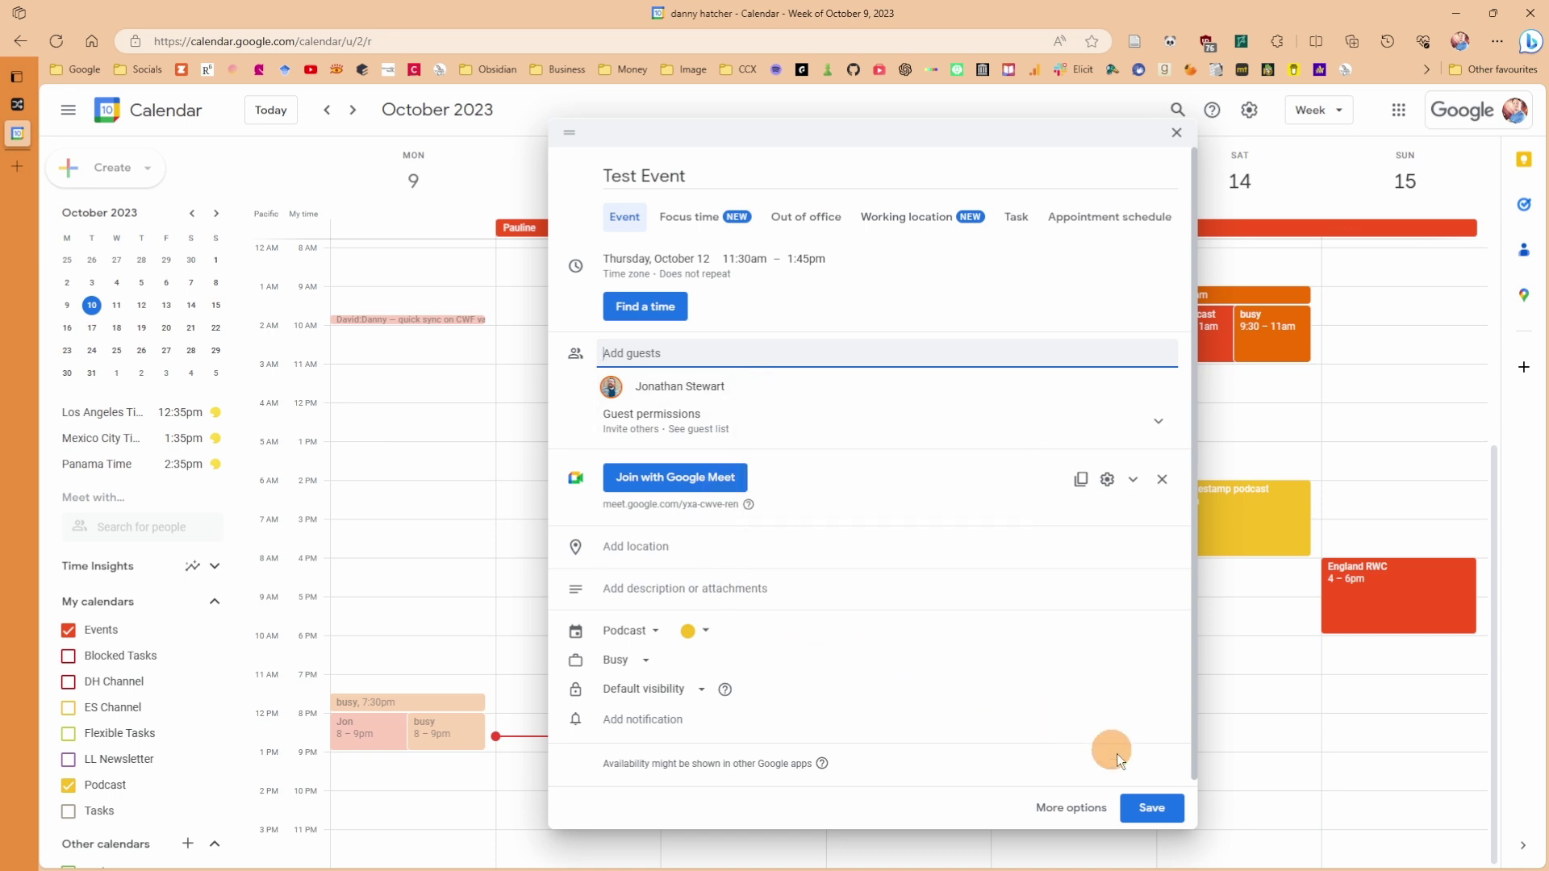
left_click(1152, 808)
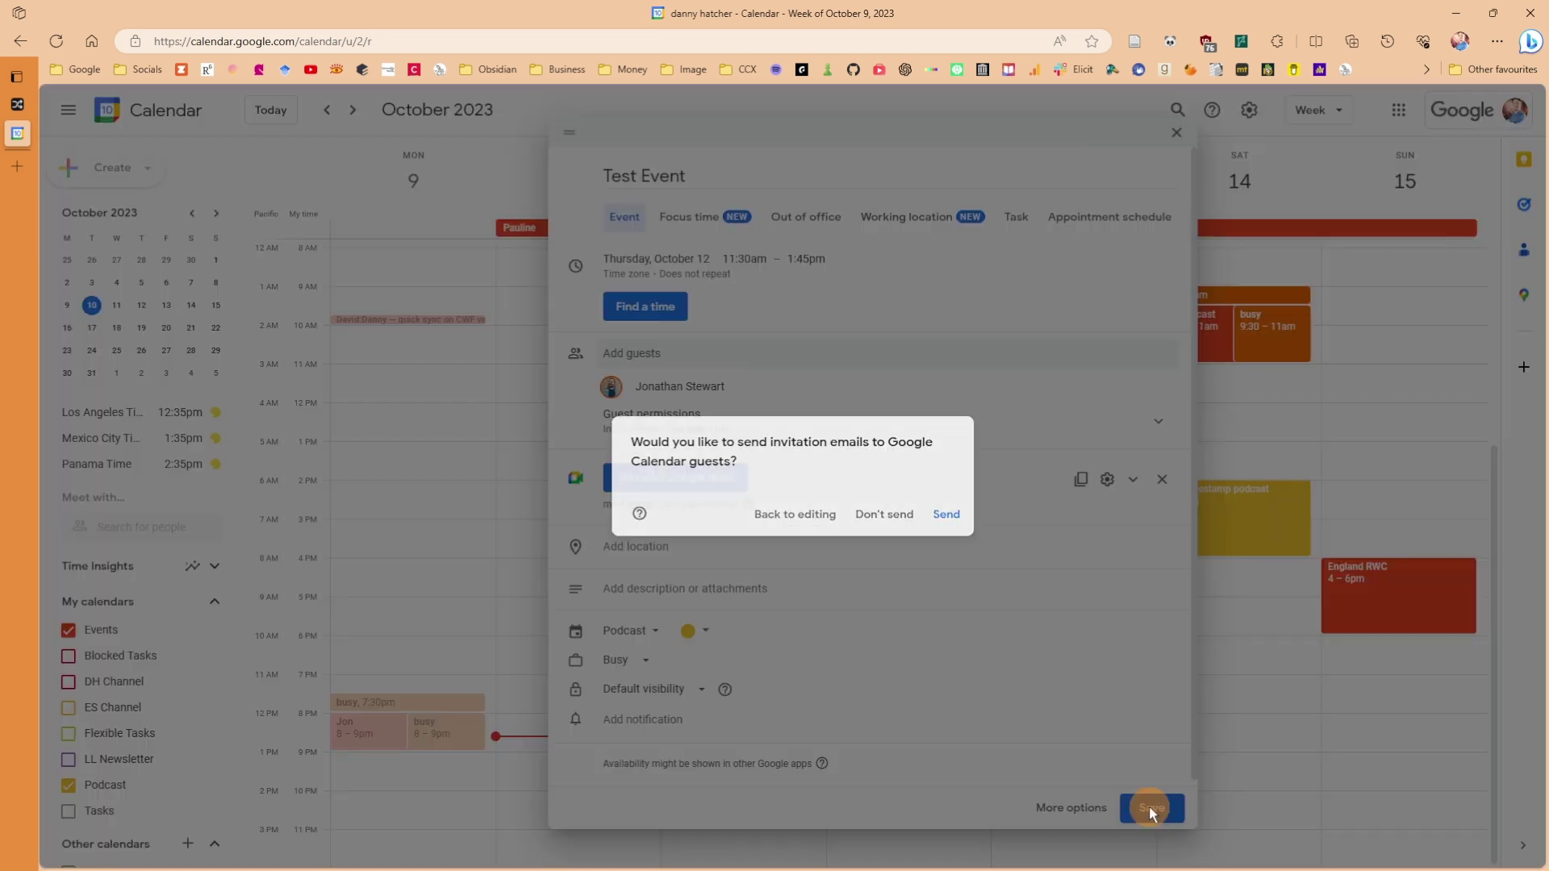
left_click(939, 510)
left_click(922, 521)
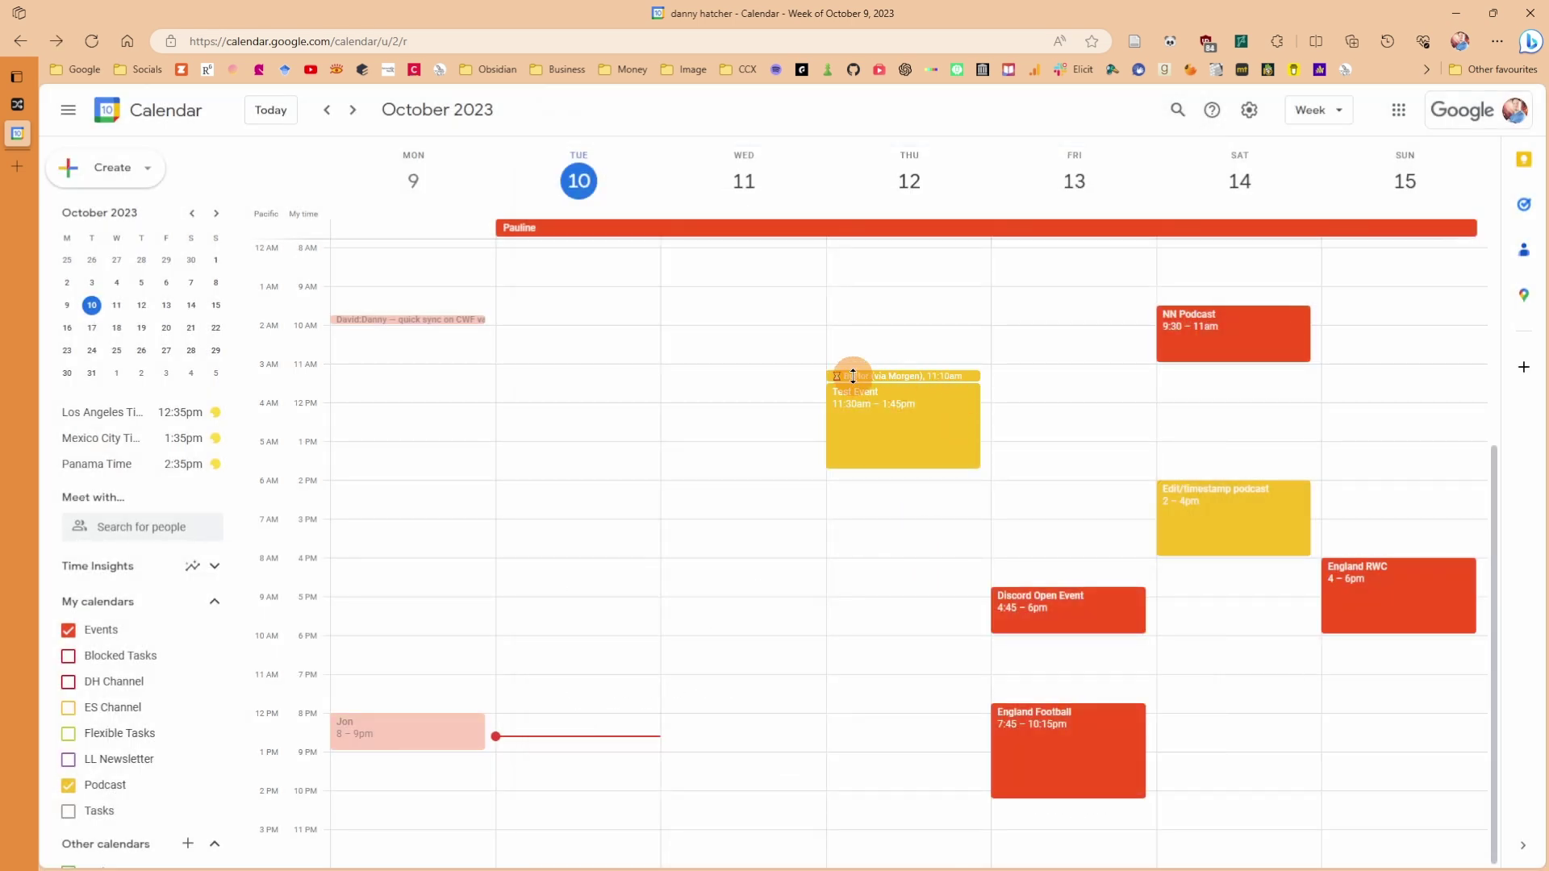
Create "Short Event" in the Podcast calendar on Thursday, October 12, 3:00pm to 3:15pm, with a guest, and send the invitation email
left_click(892, 530)
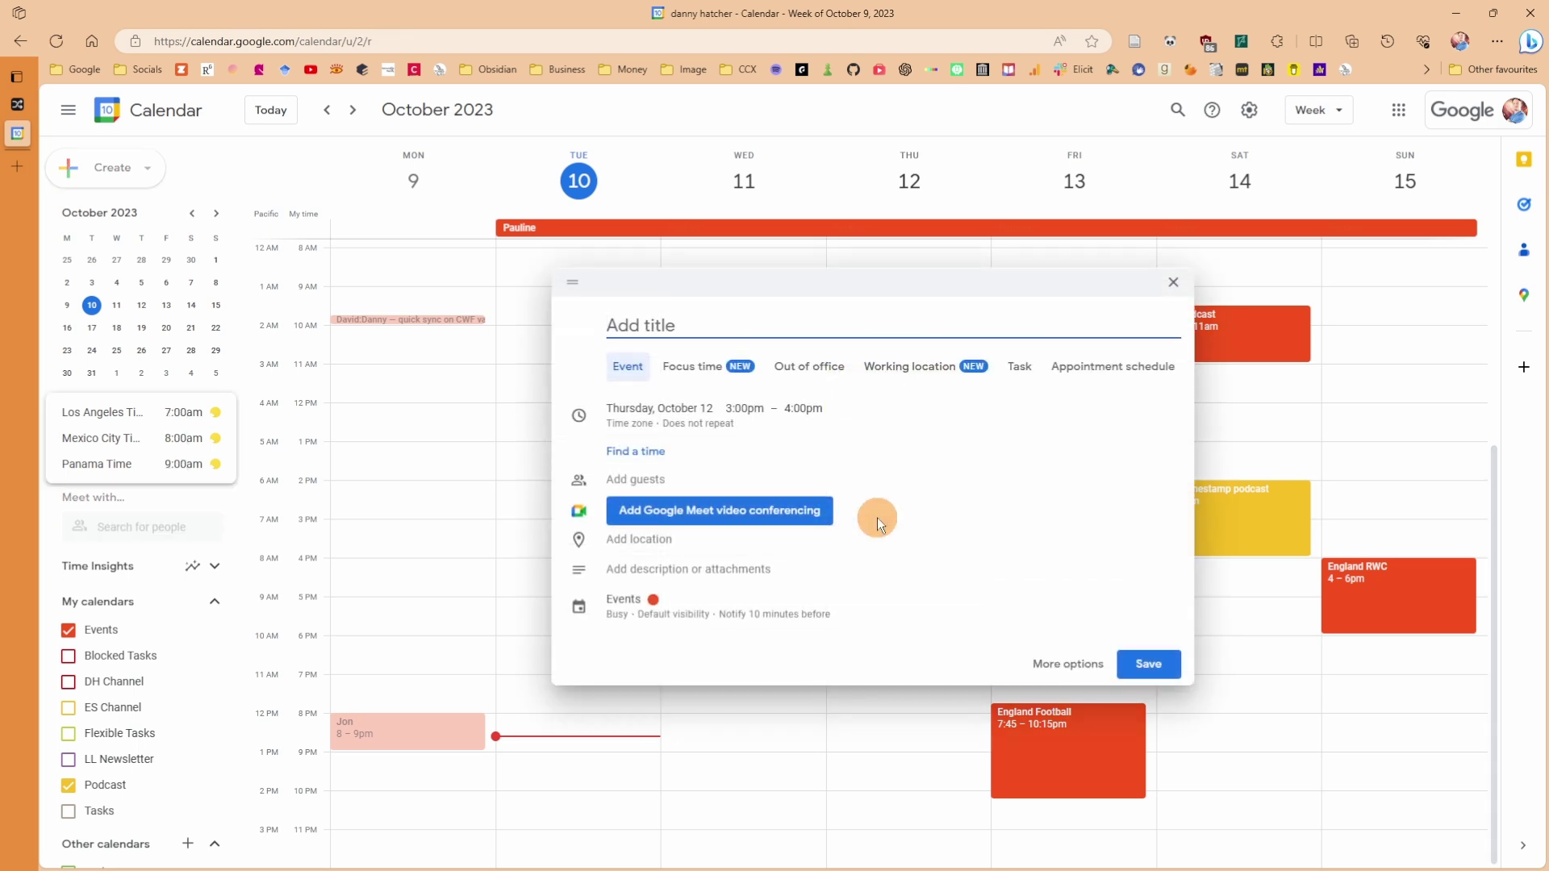
left_click(743, 408)
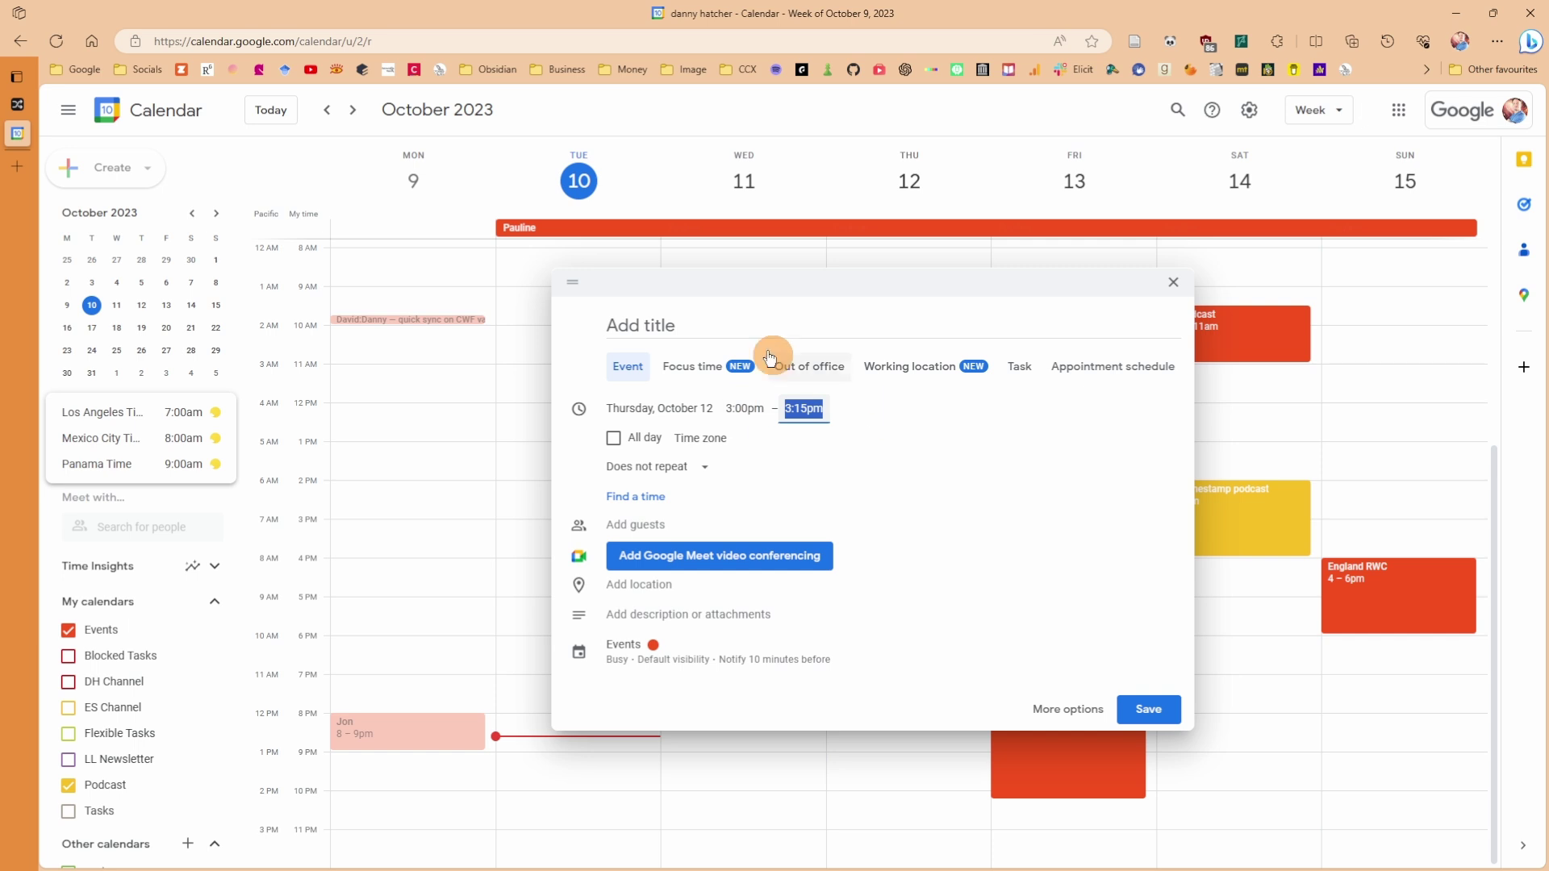
left_click(707, 328)
type("Short Event")
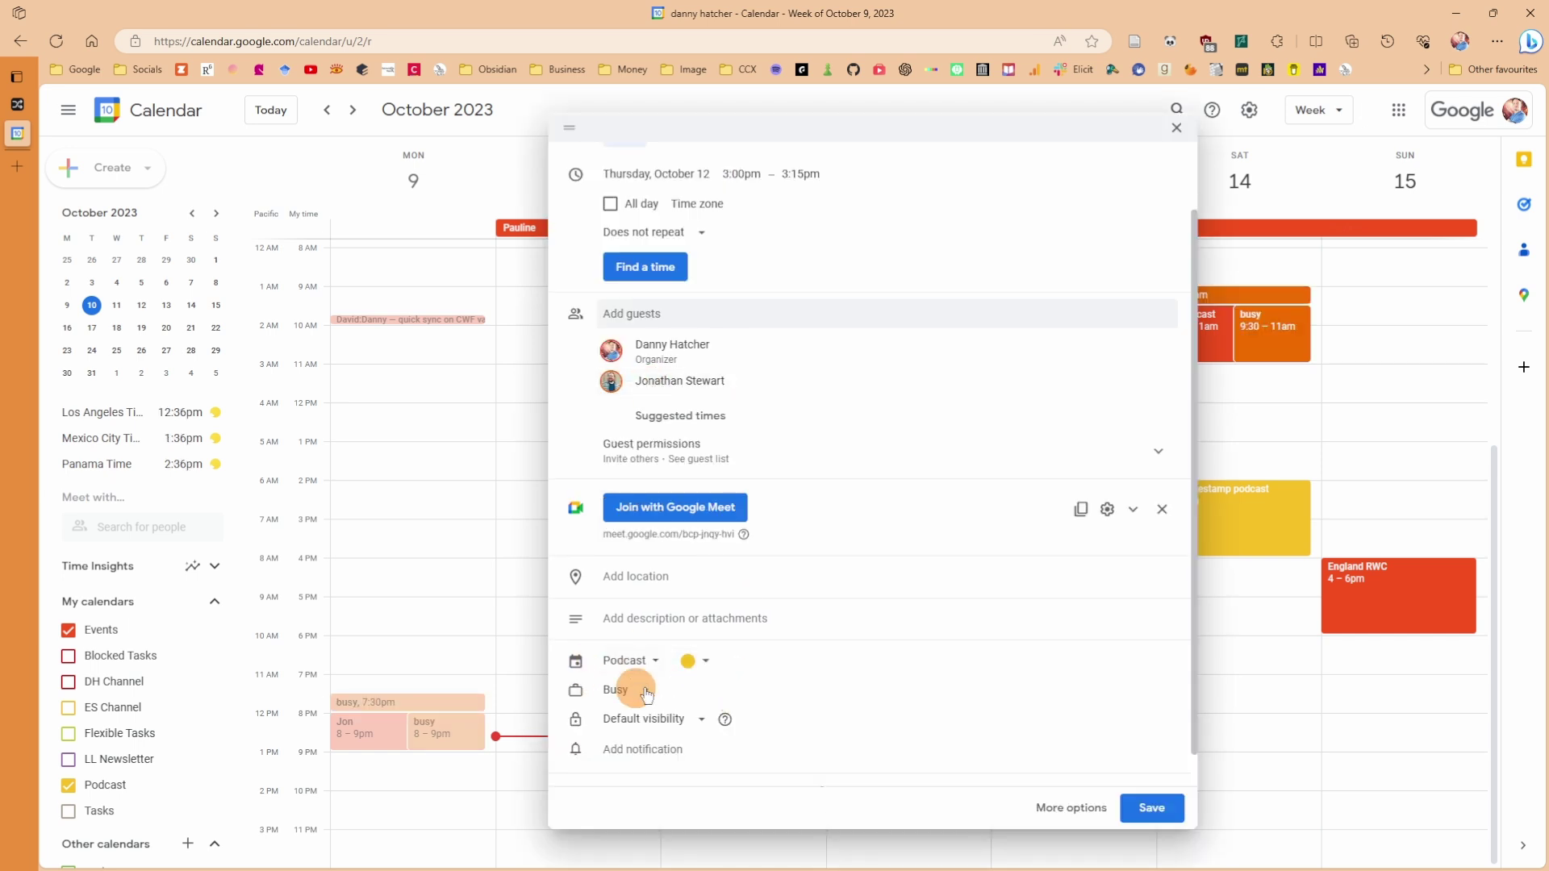
left_click(1170, 806)
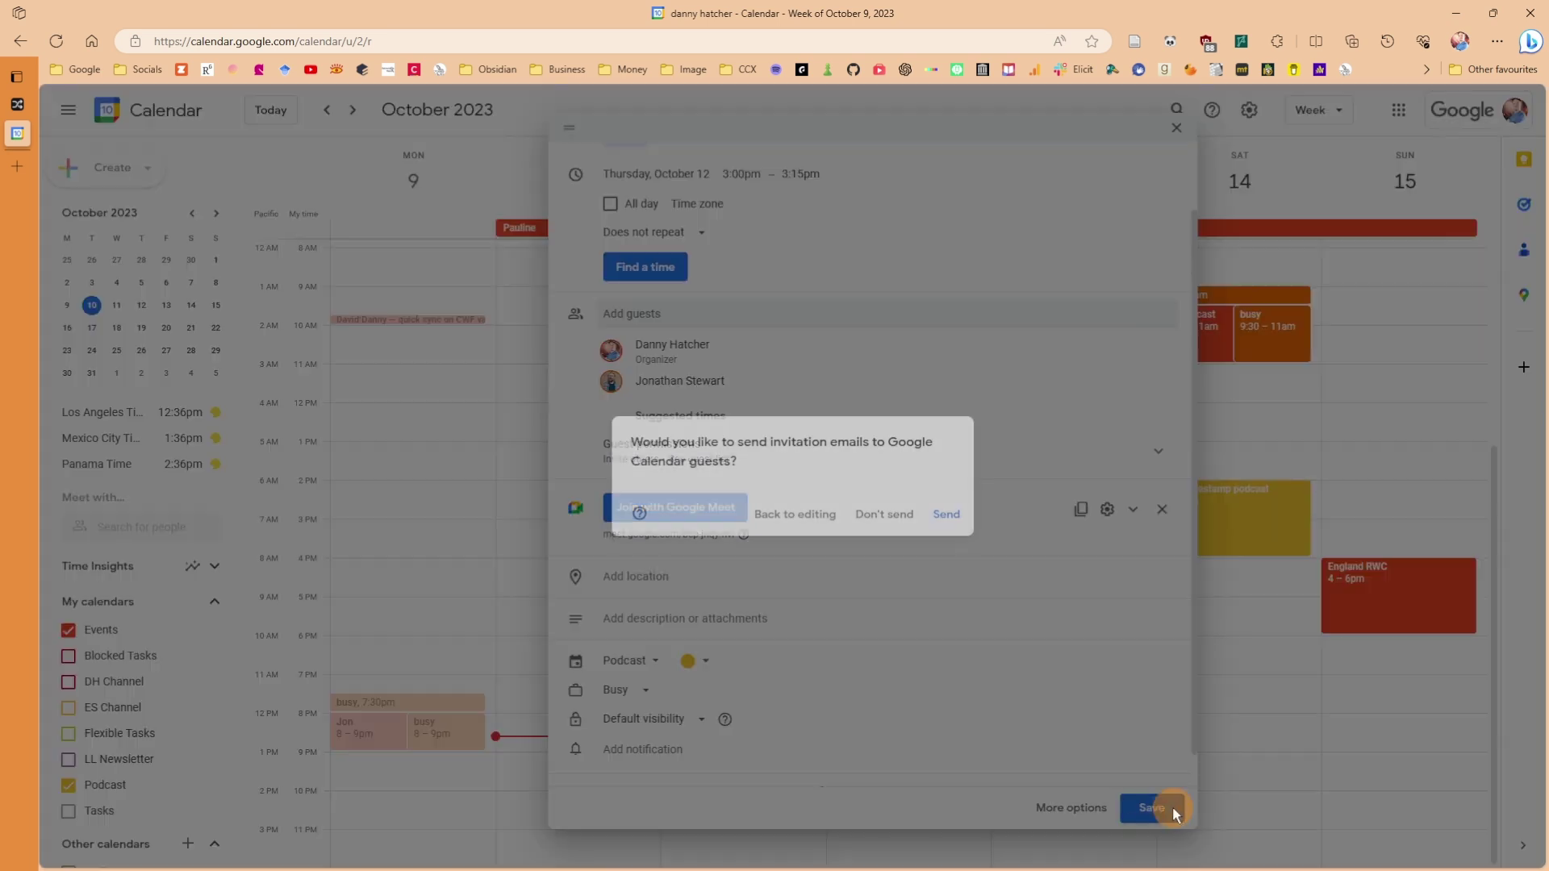
left_click(944, 515)
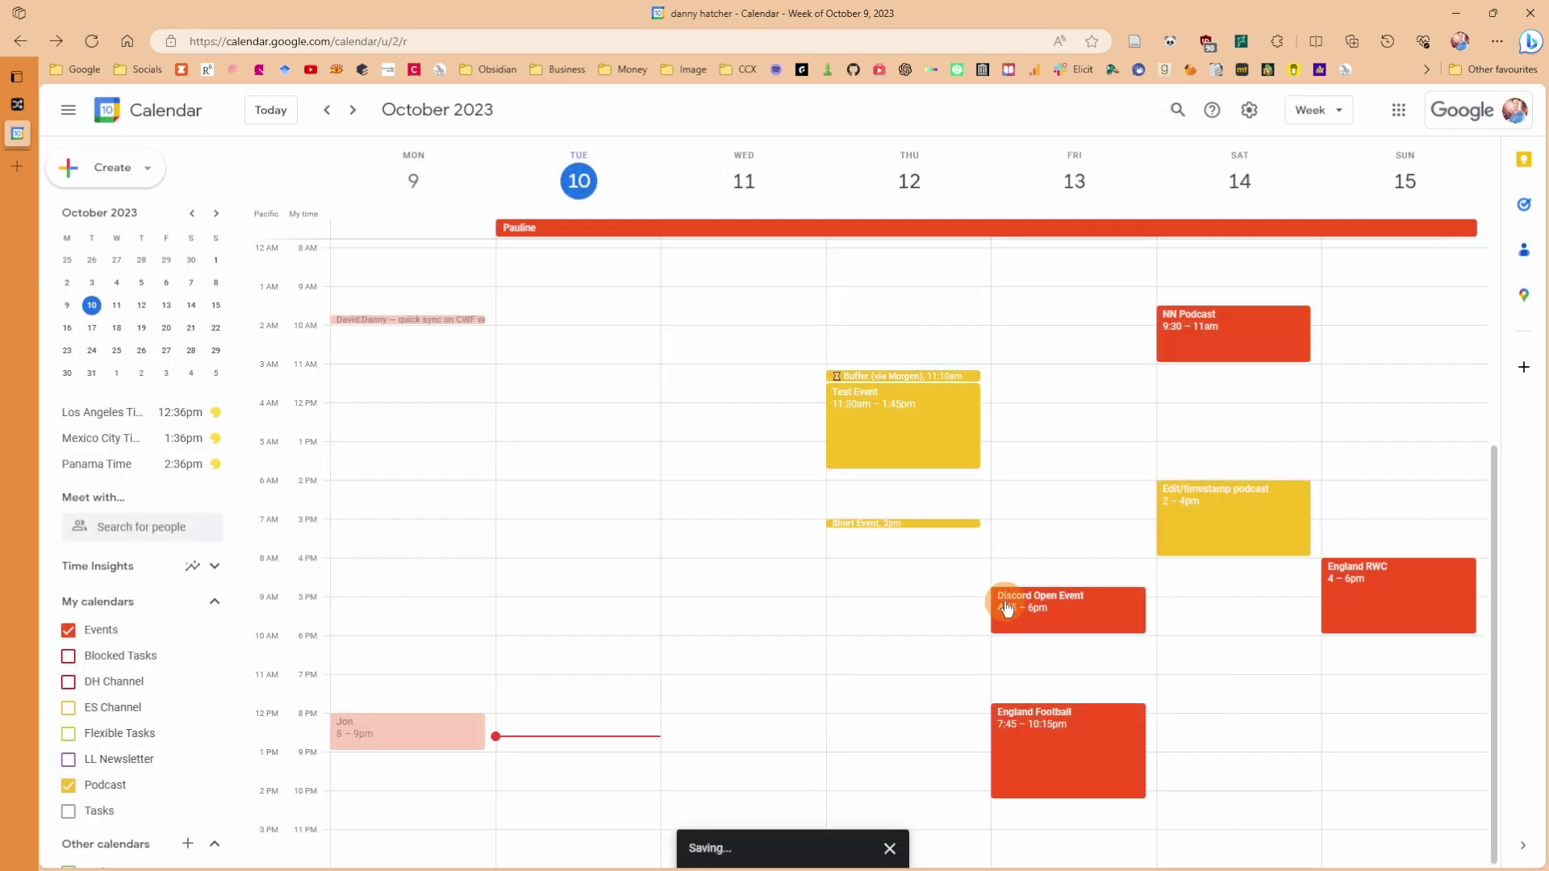
Switch back to Morgen and open the Buffer Time workflow's settings to check the short and long meeting buffers
double_click(918, 374)
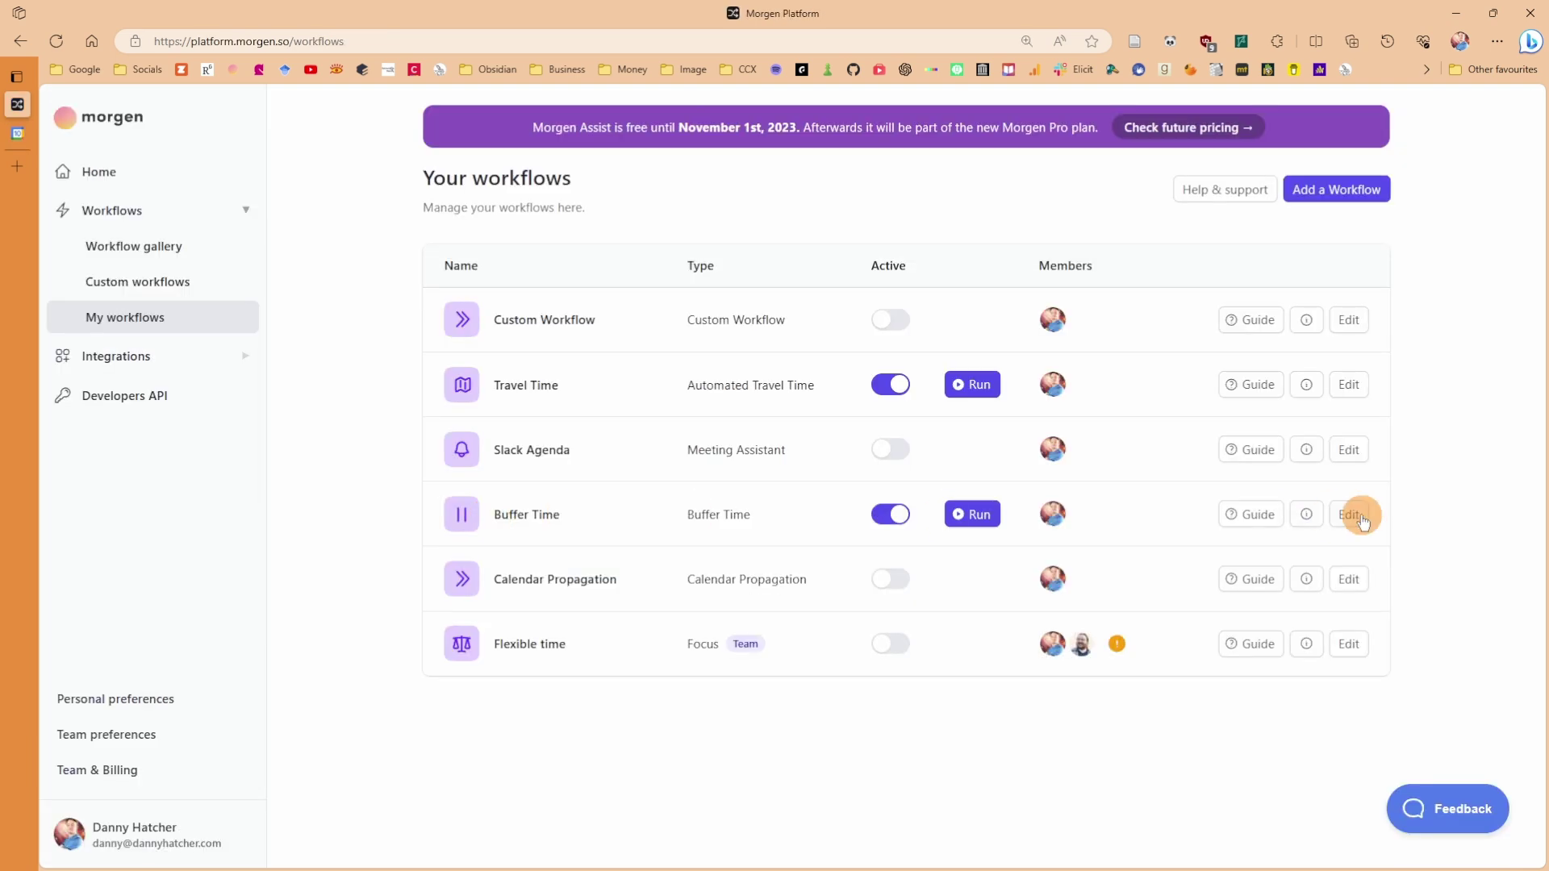
left_click(1362, 518)
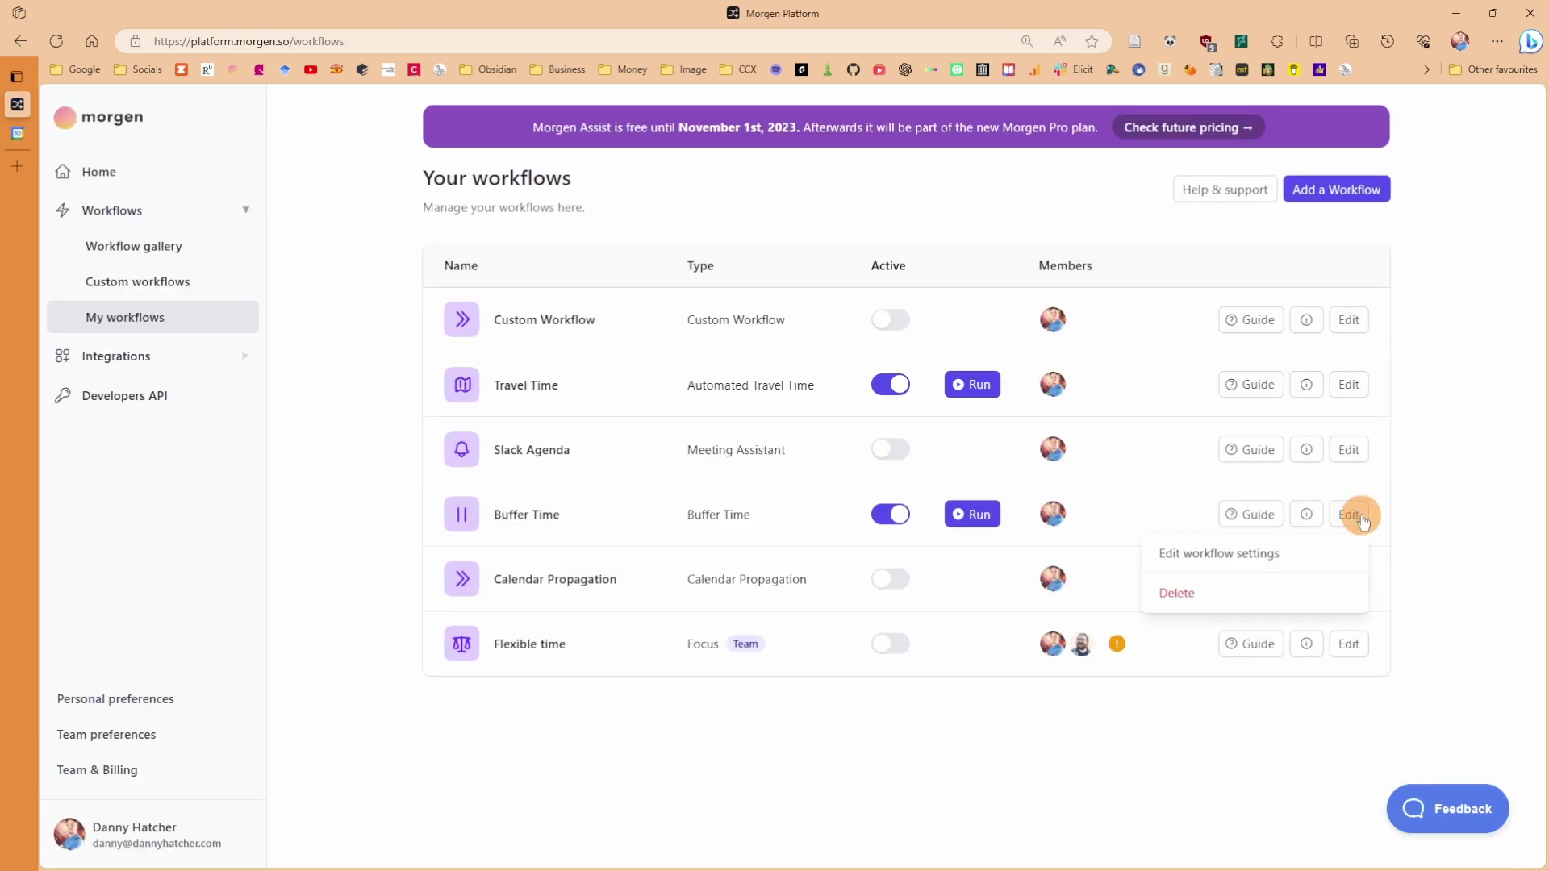
left_click(1273, 551)
scroll(909, 626, "down", 10)
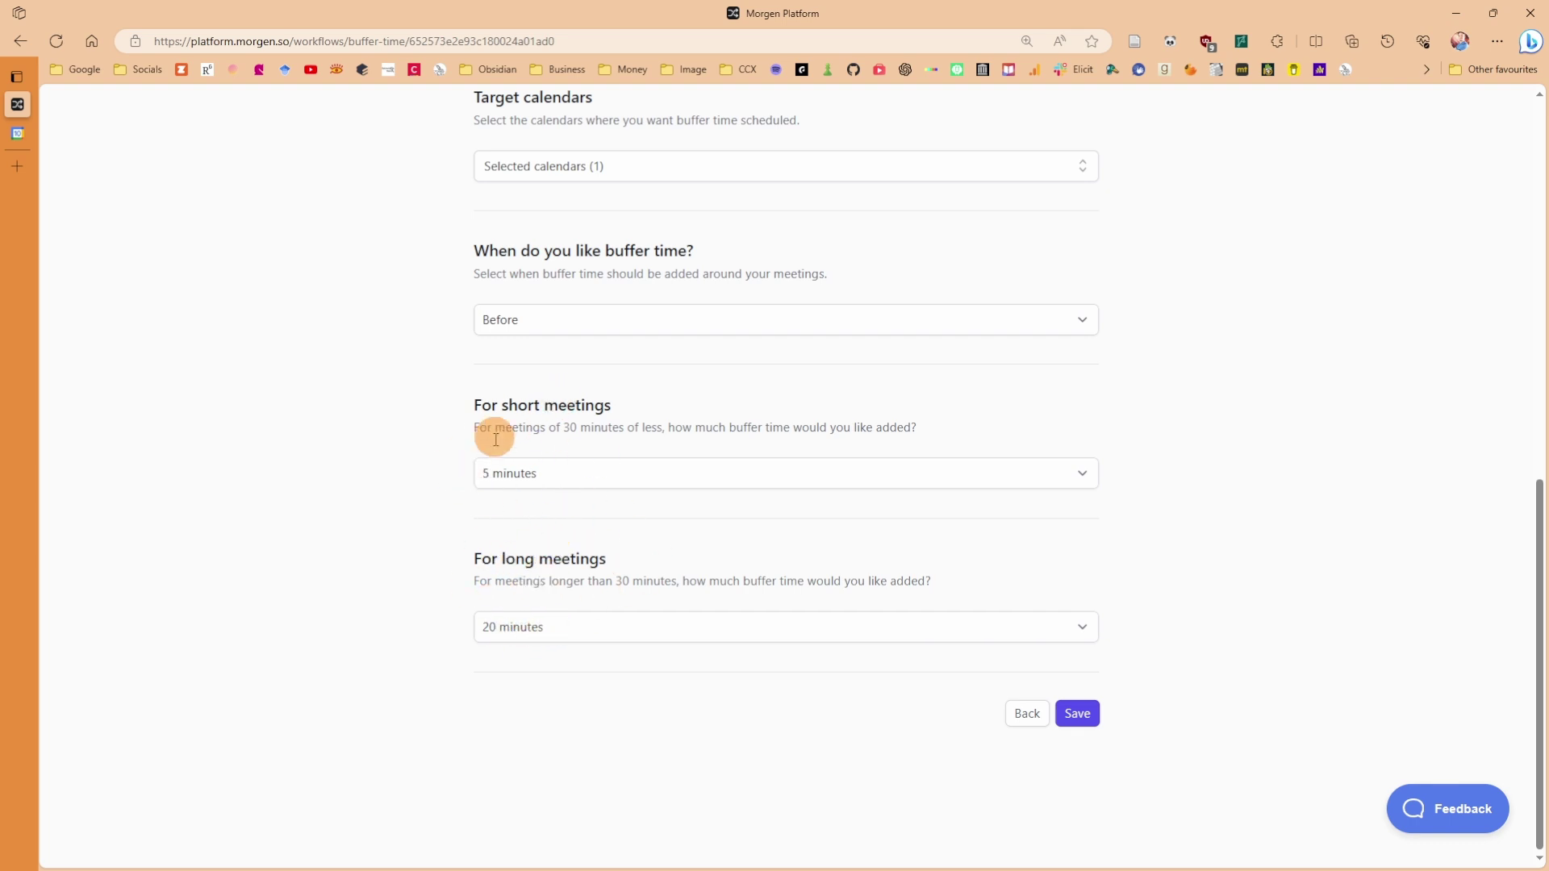
Return to Google Calendar and inspect the details of the buffer event placed before Short Event on Thursday
left_click(28, 143)
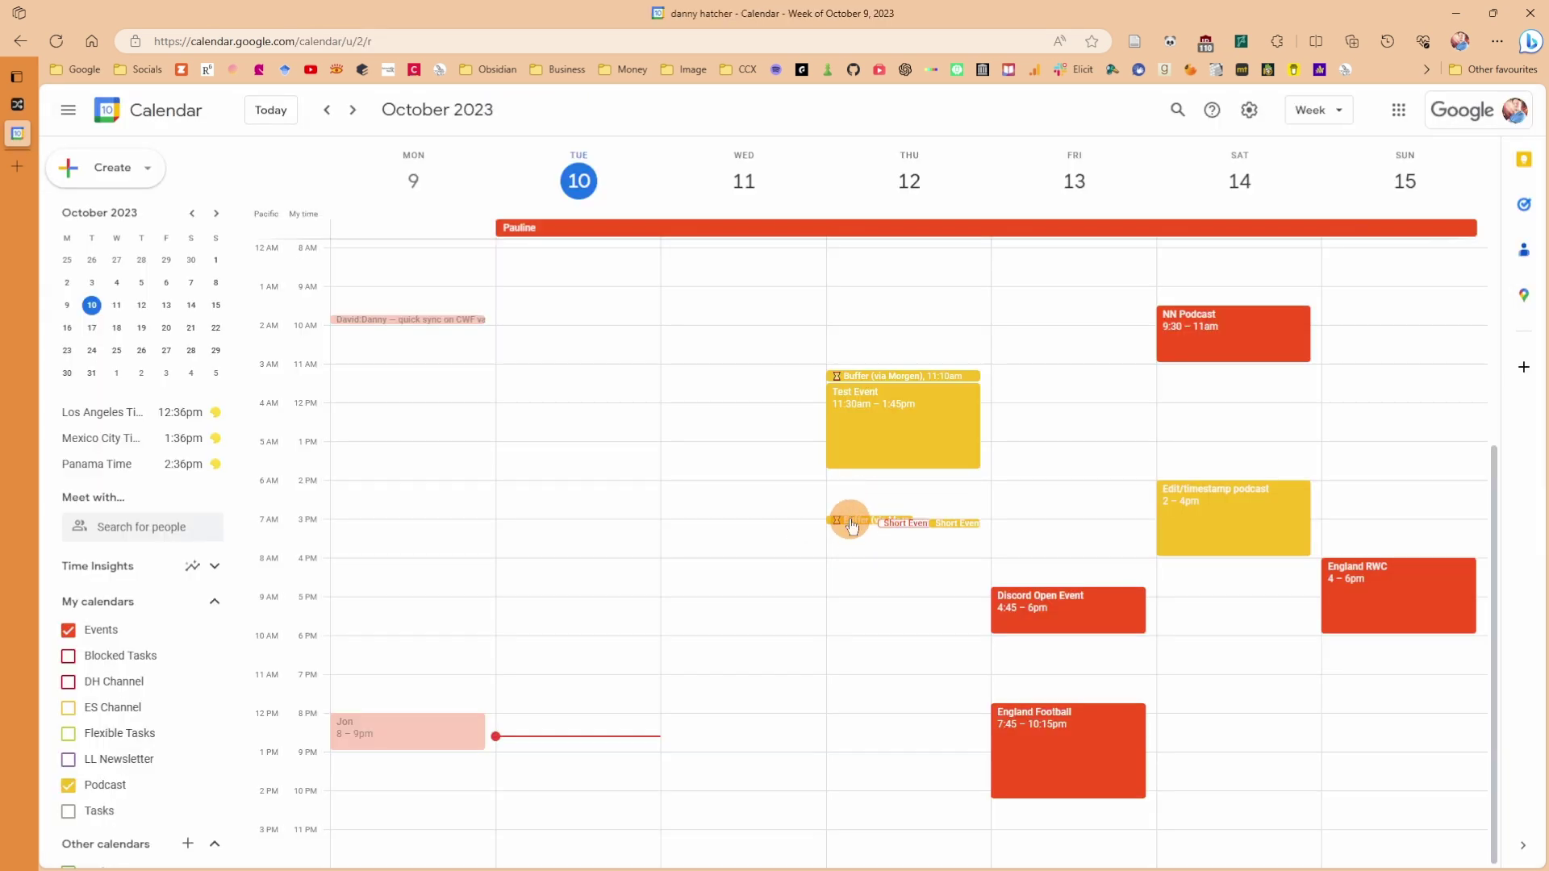
left_click(851, 523)
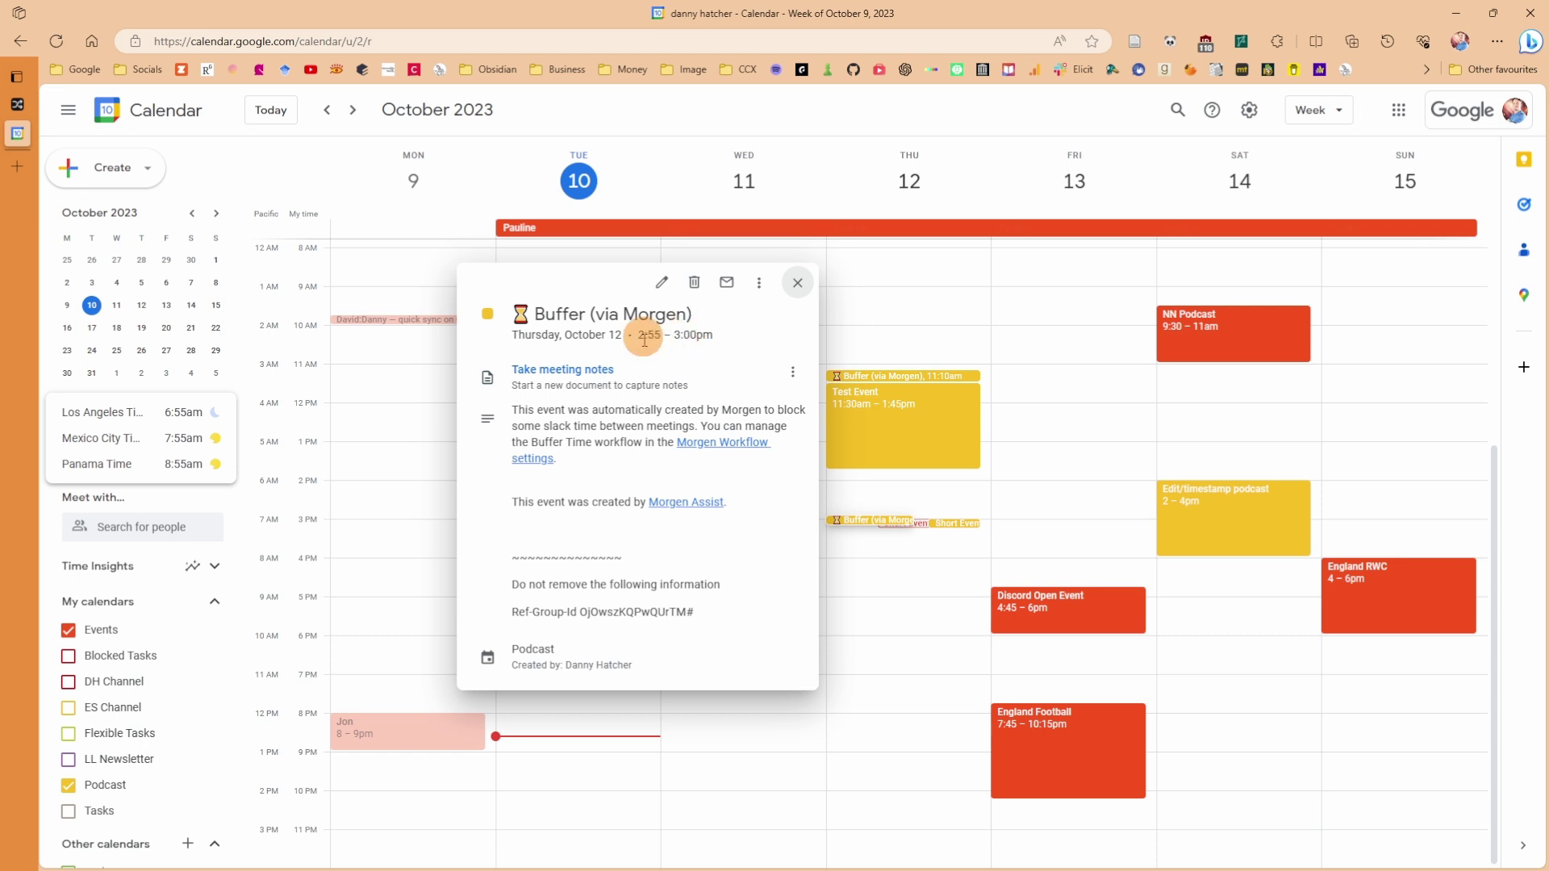
left_click(913, 487)
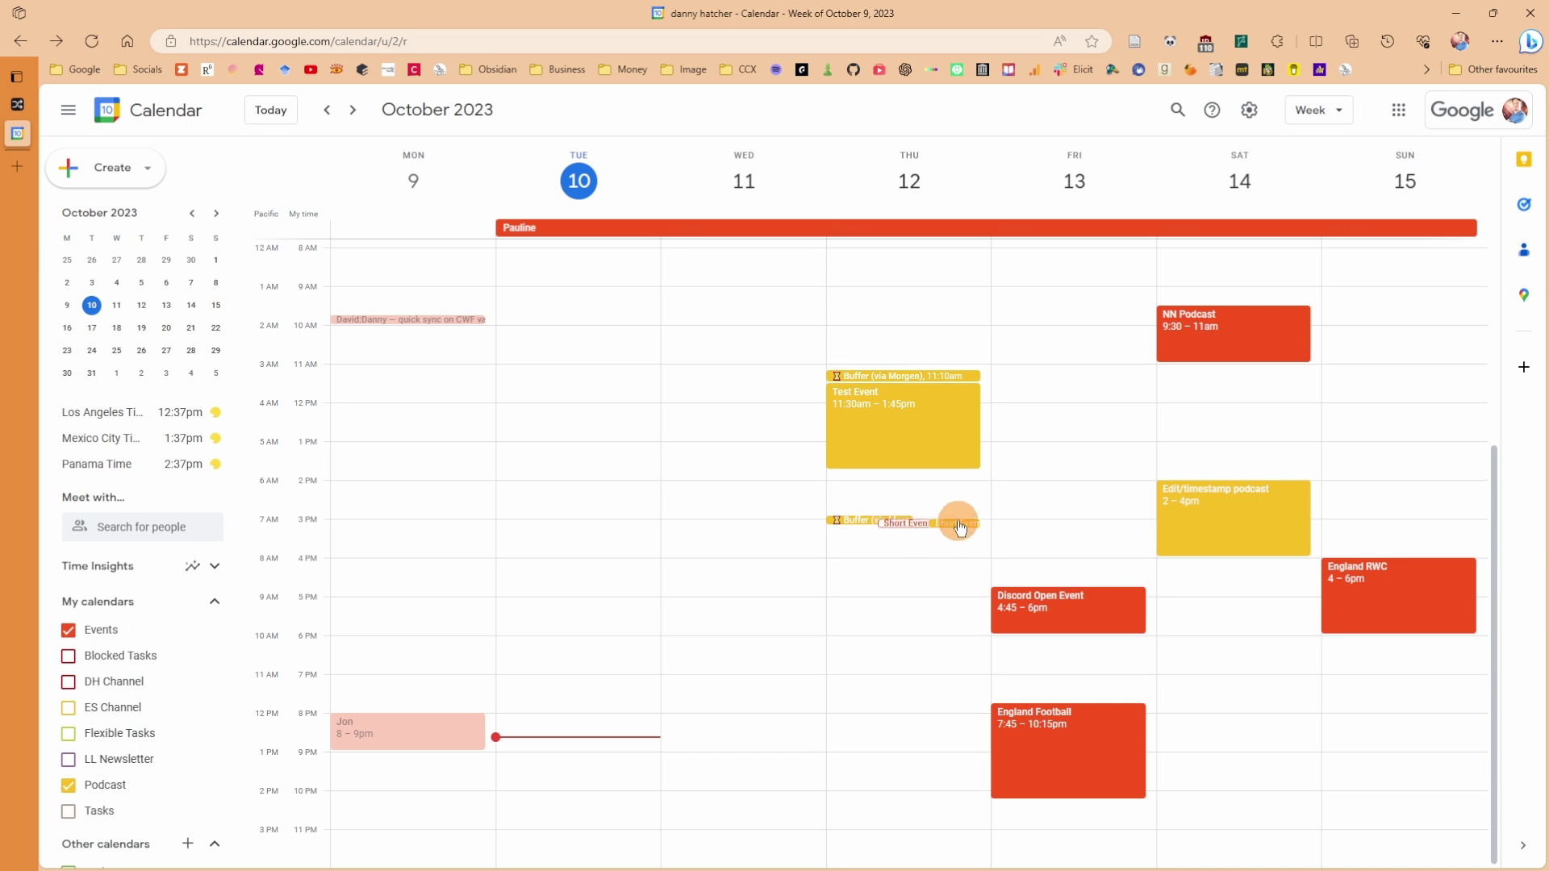
Delete Test Event from Thursday, October 12, sending the cancellation email to its guest
left_click(923, 429)
left_click(726, 305)
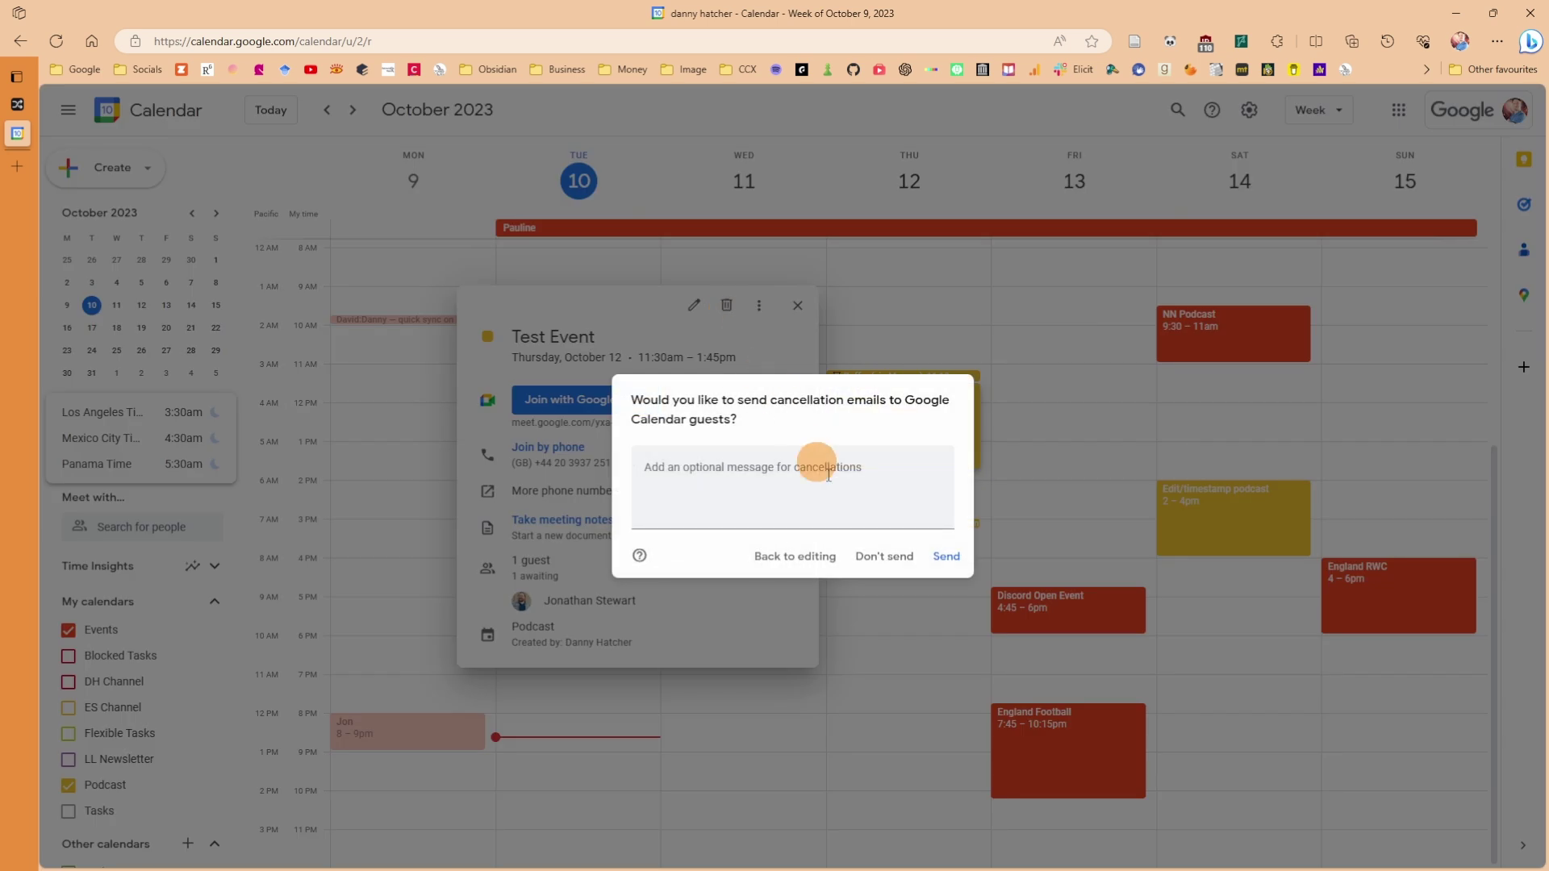
left_click(945, 560)
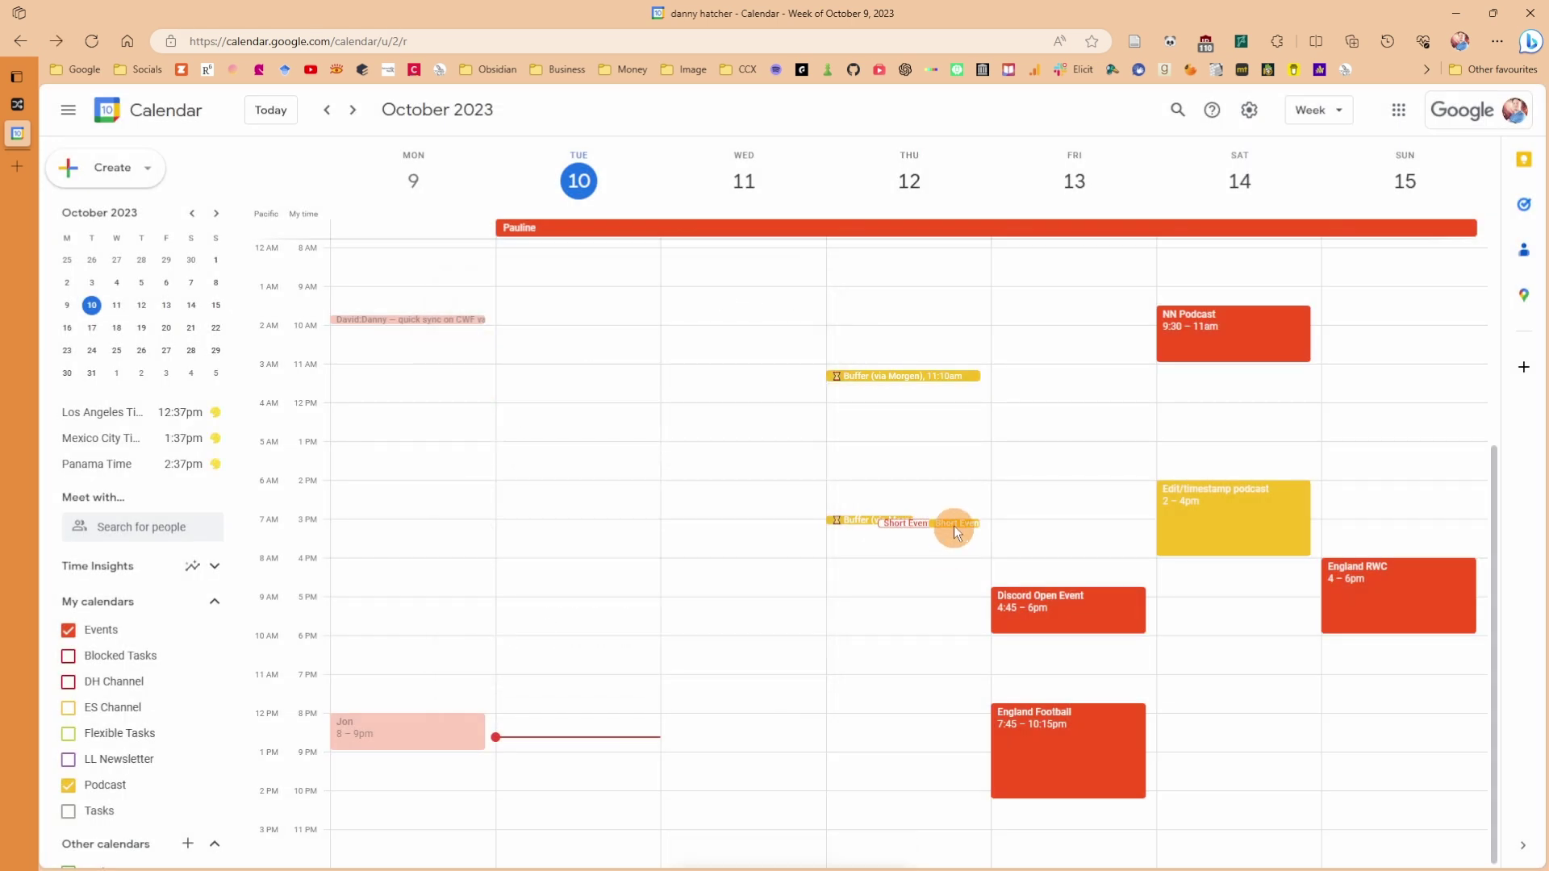
Delete the Podcast calendar's Short Event on Thursday, sending the cancellation emails, and switch back to Morgen's workflow list
left_click(962, 523)
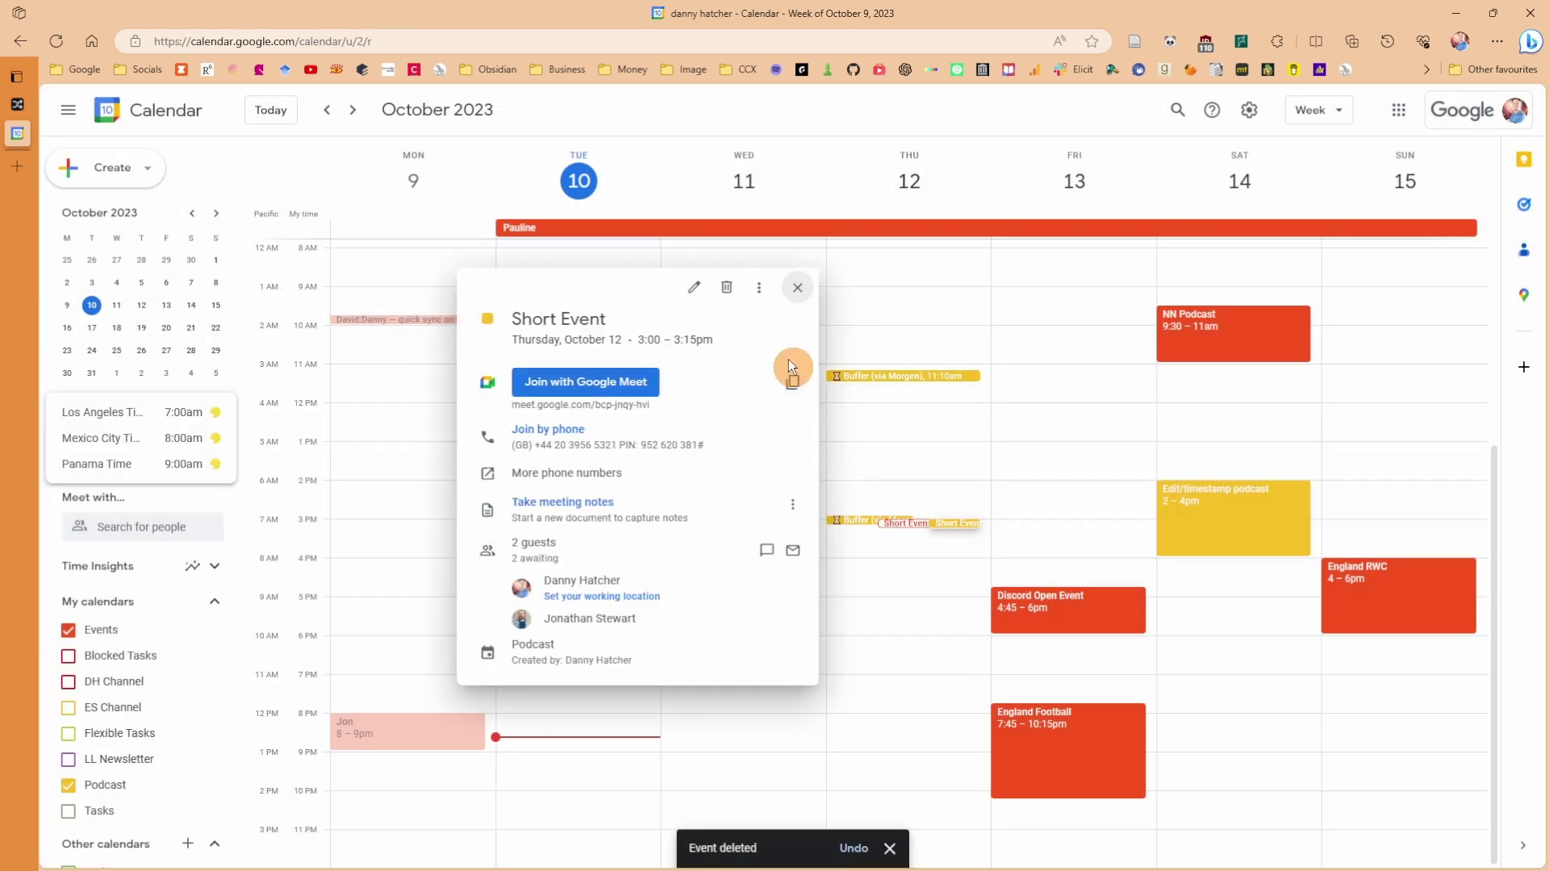
left_click(726, 288)
left_click(946, 558)
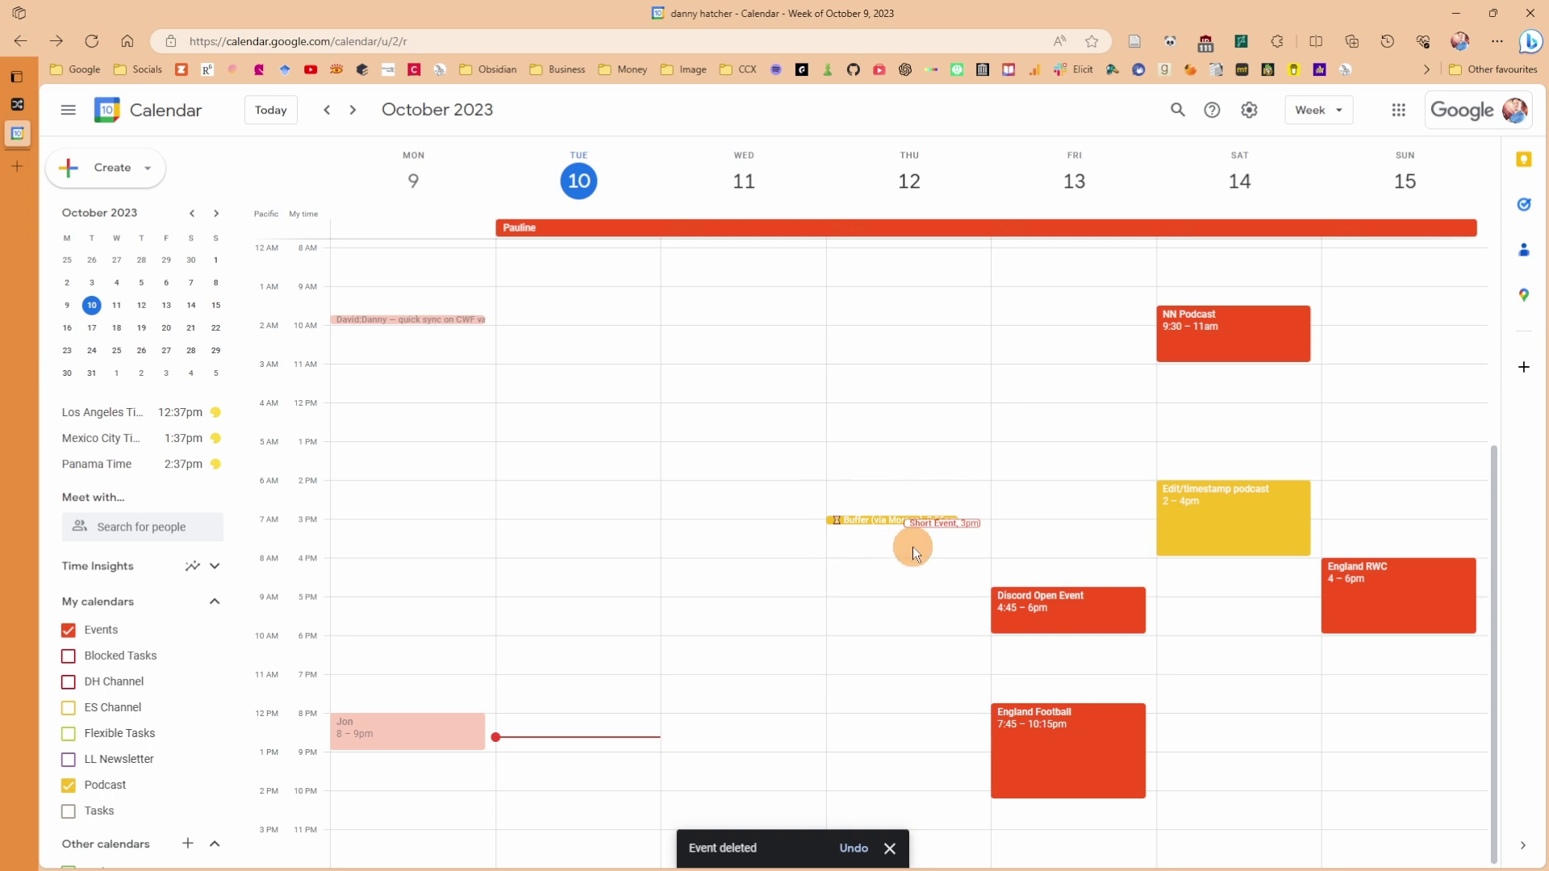
key("ctrl+shift+Tab")
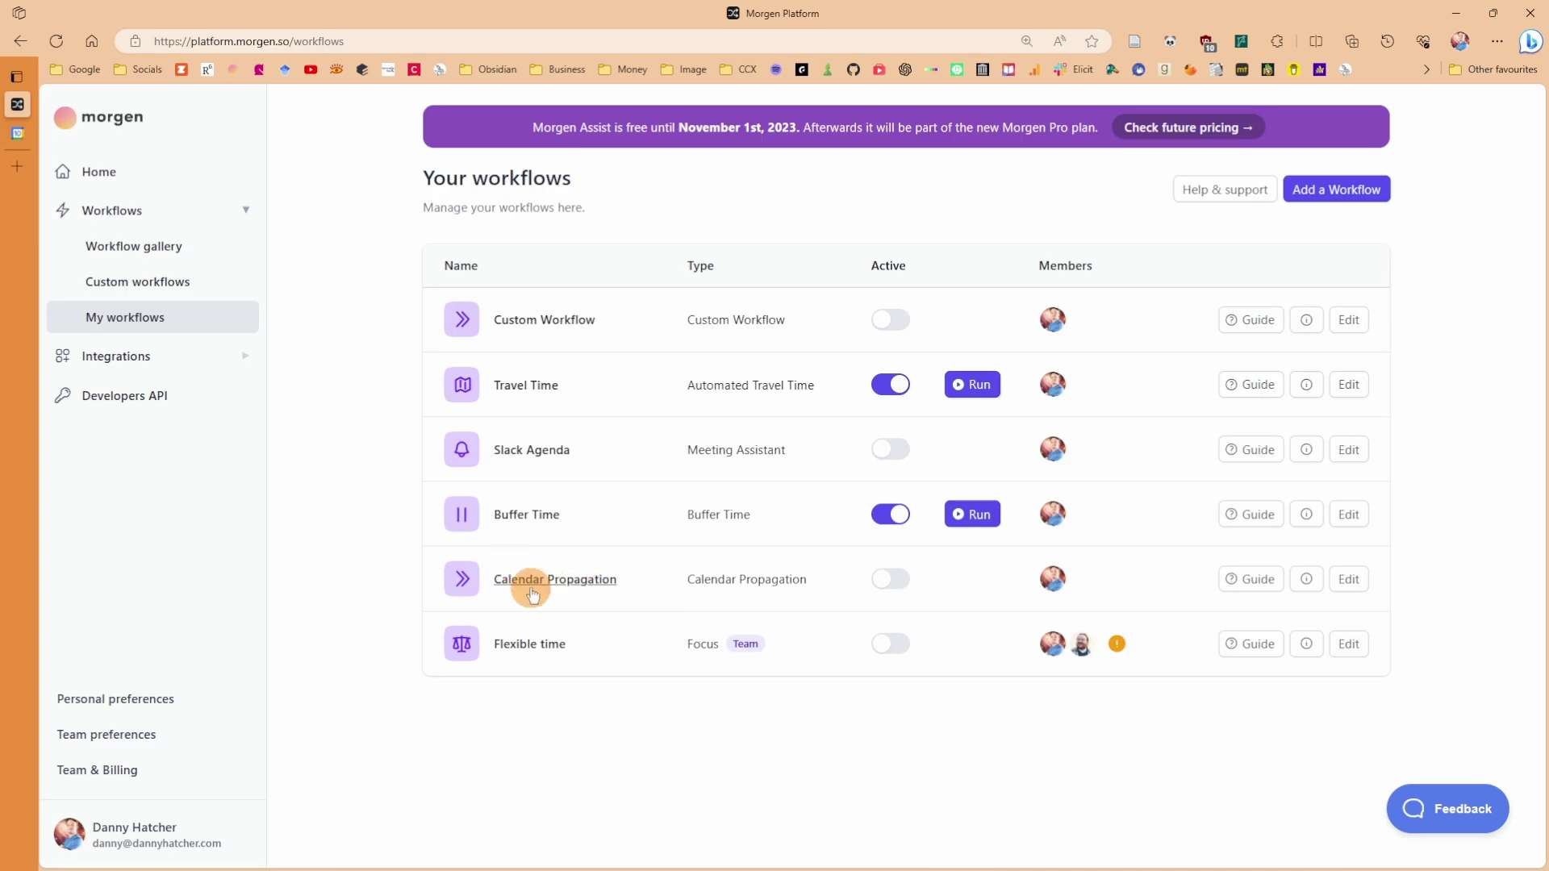
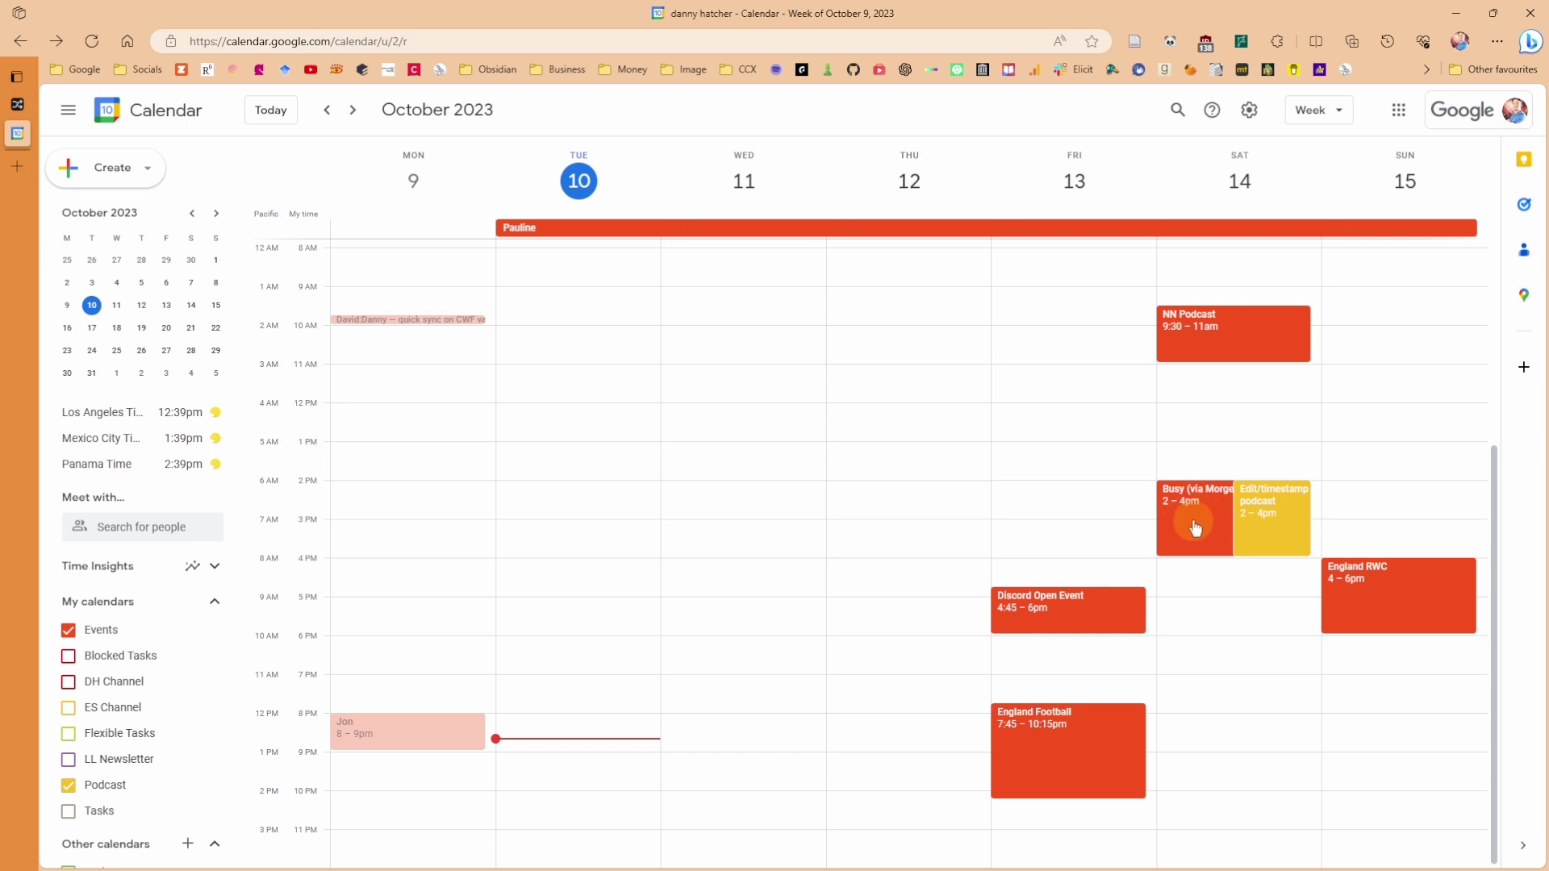
Examine the details of the "Busy (via Morgen)" event in Google Calendar on Saturday, October 14
left_click(1194, 526)
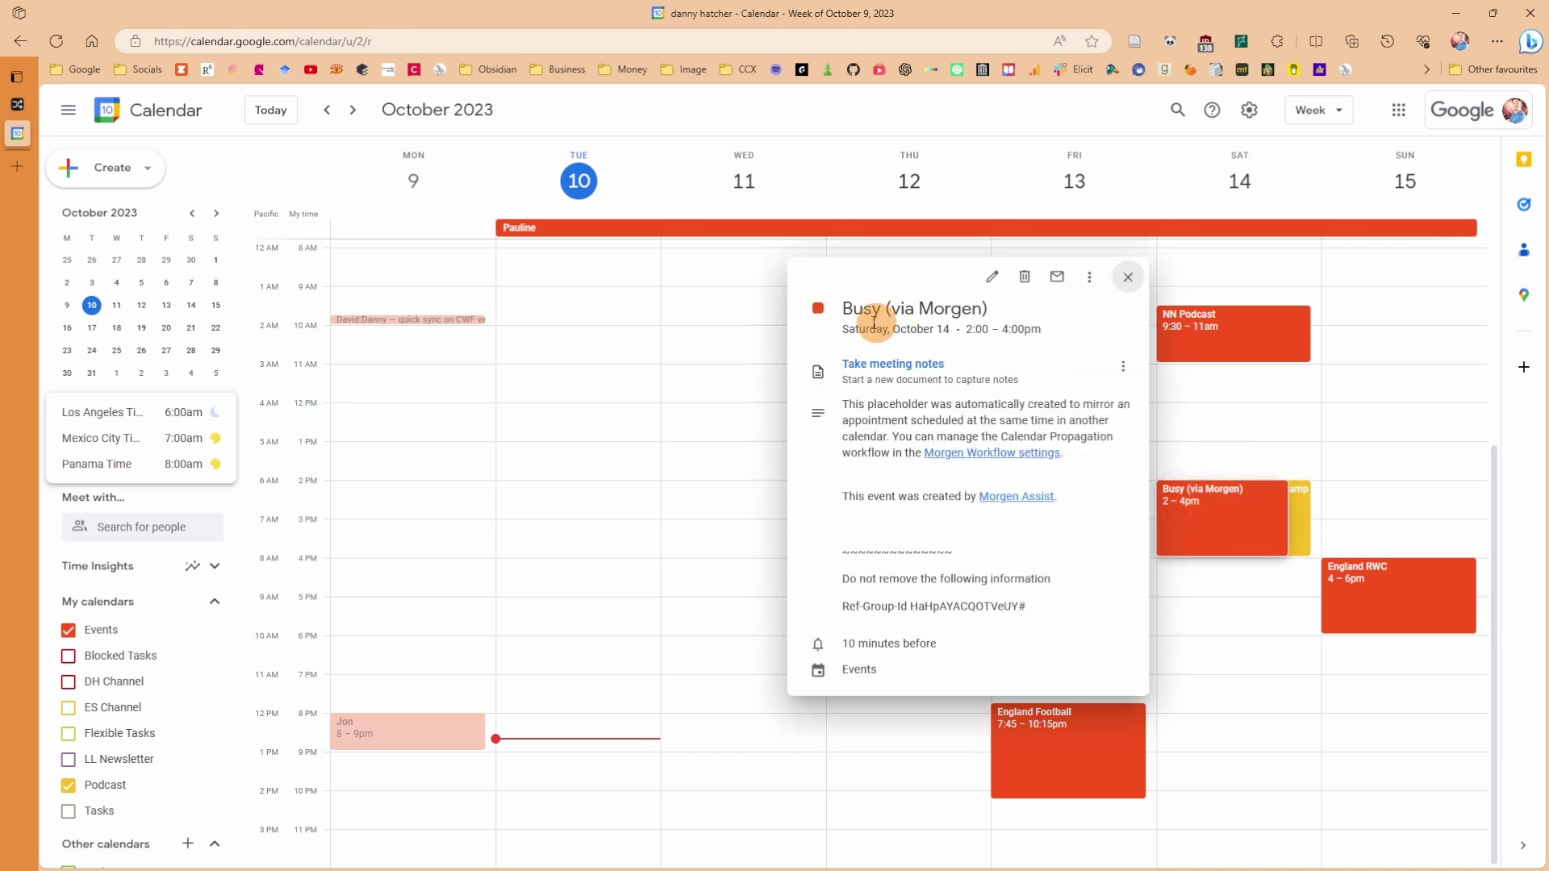
left_click(1265, 446)
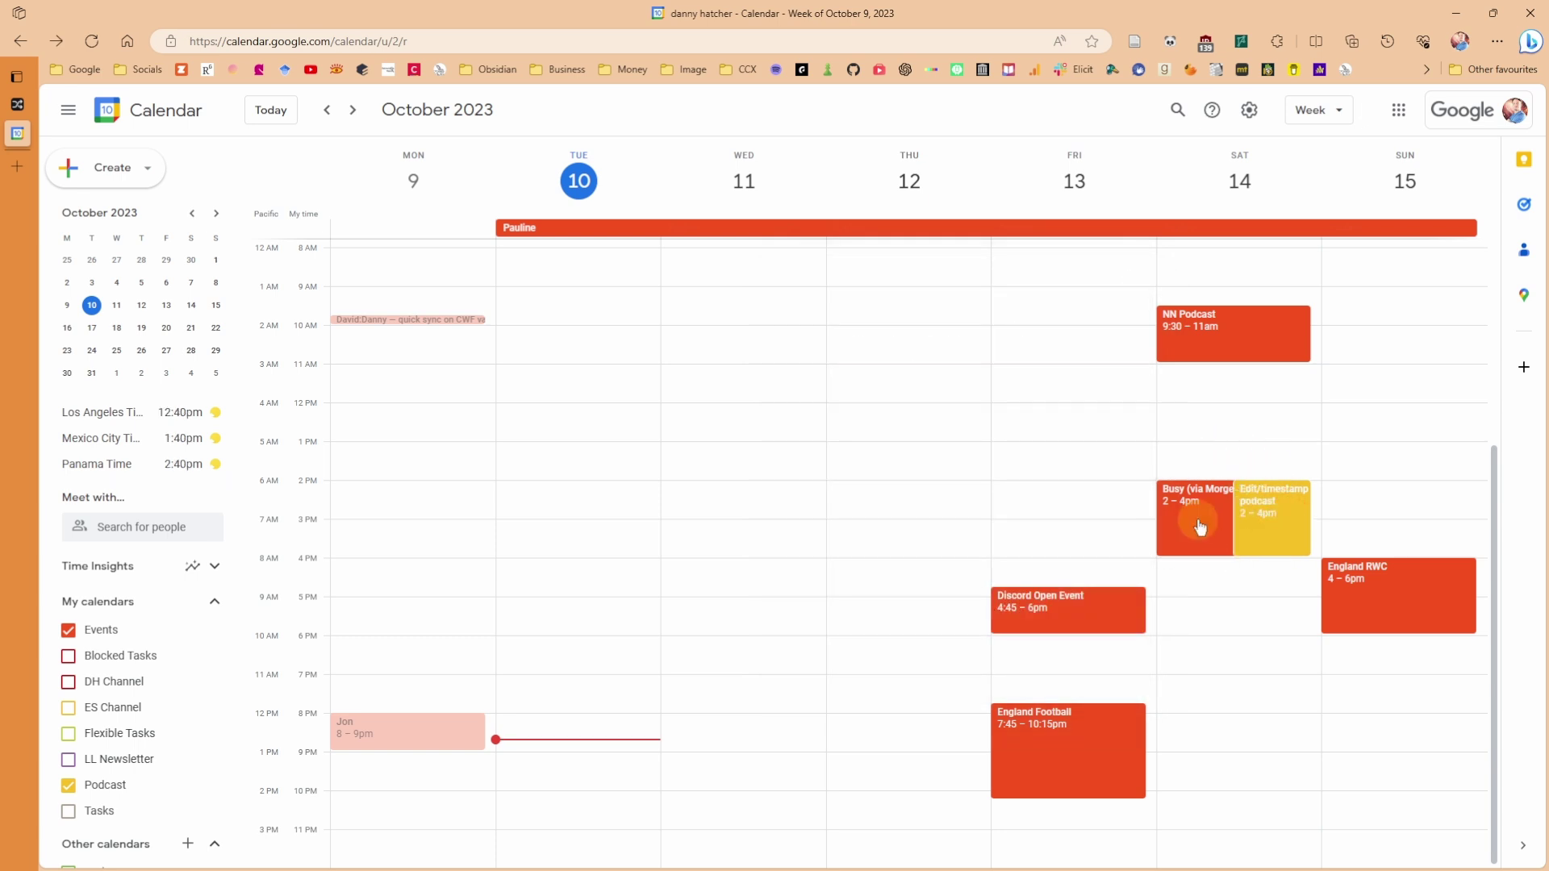
Return to Morgen and open the Calendar Propagation workflow's settings to review its source calendar, destination calendar and additional options
key("ctrl+shift+Tab")
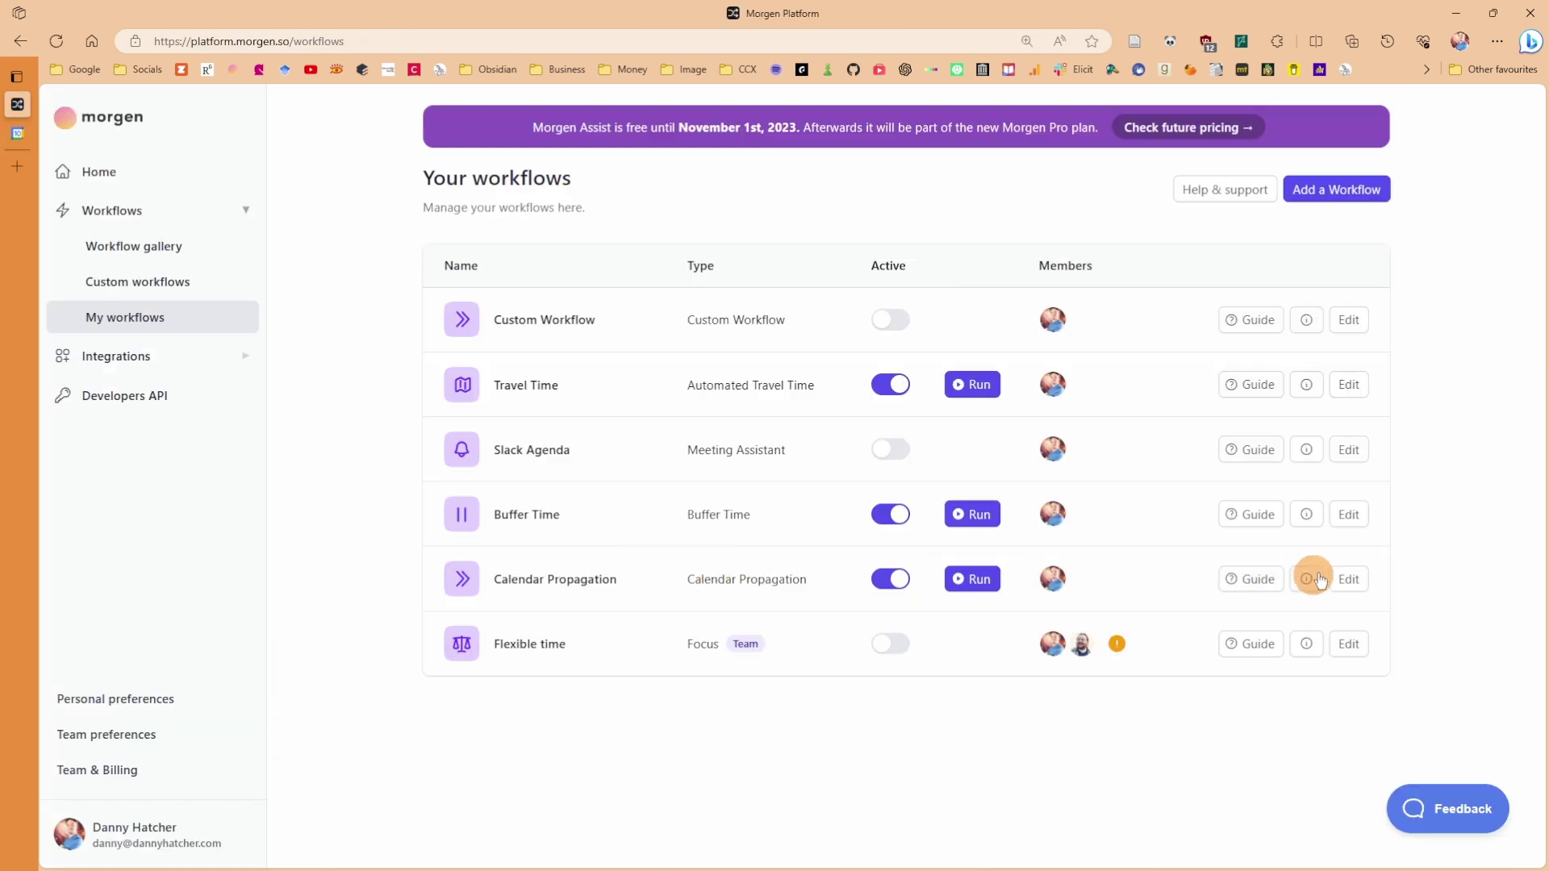
left_click(1349, 578)
left_click(1247, 618)
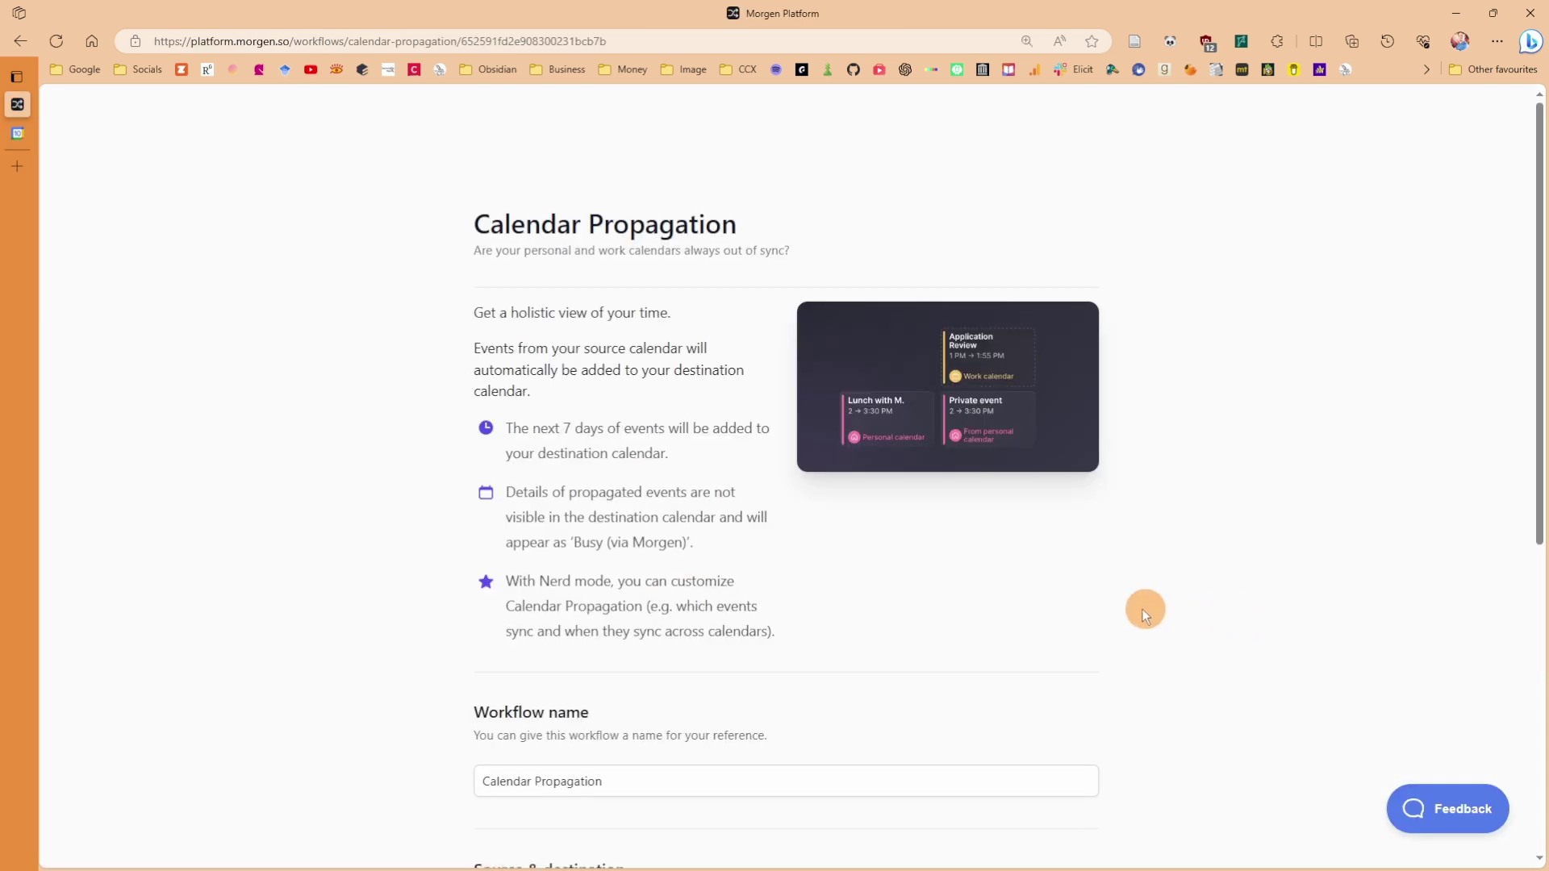
scroll(628, 573, "down", 6)
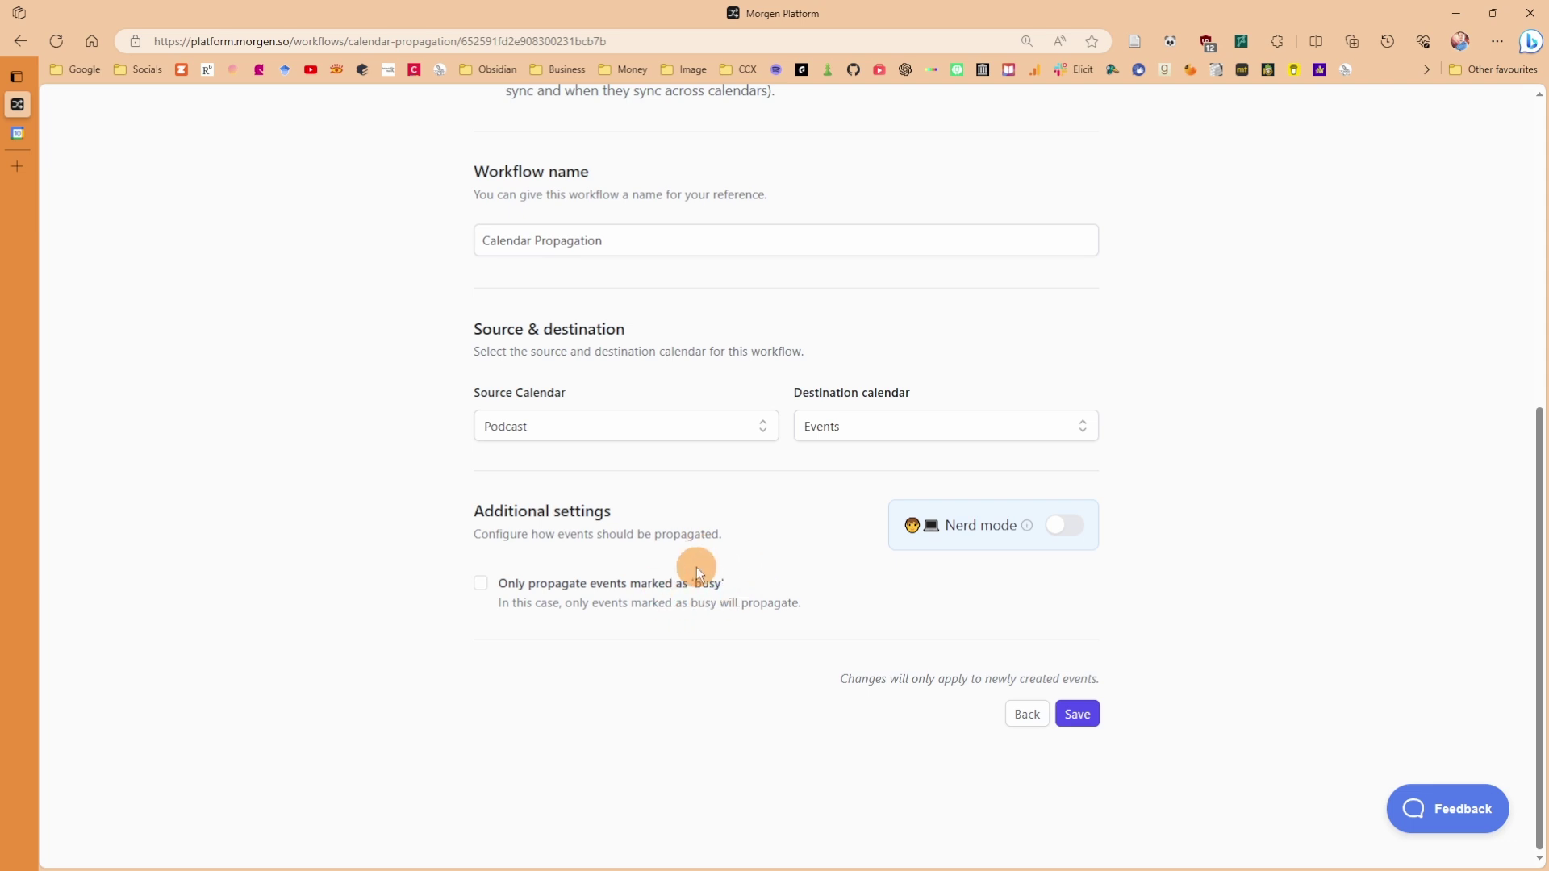
Briefly enable Nerd mode to examine the event propagation code, turn it off again and save the Calendar Propagation workflow
left_click(1056, 528)
scroll(878, 565, "down", 4)
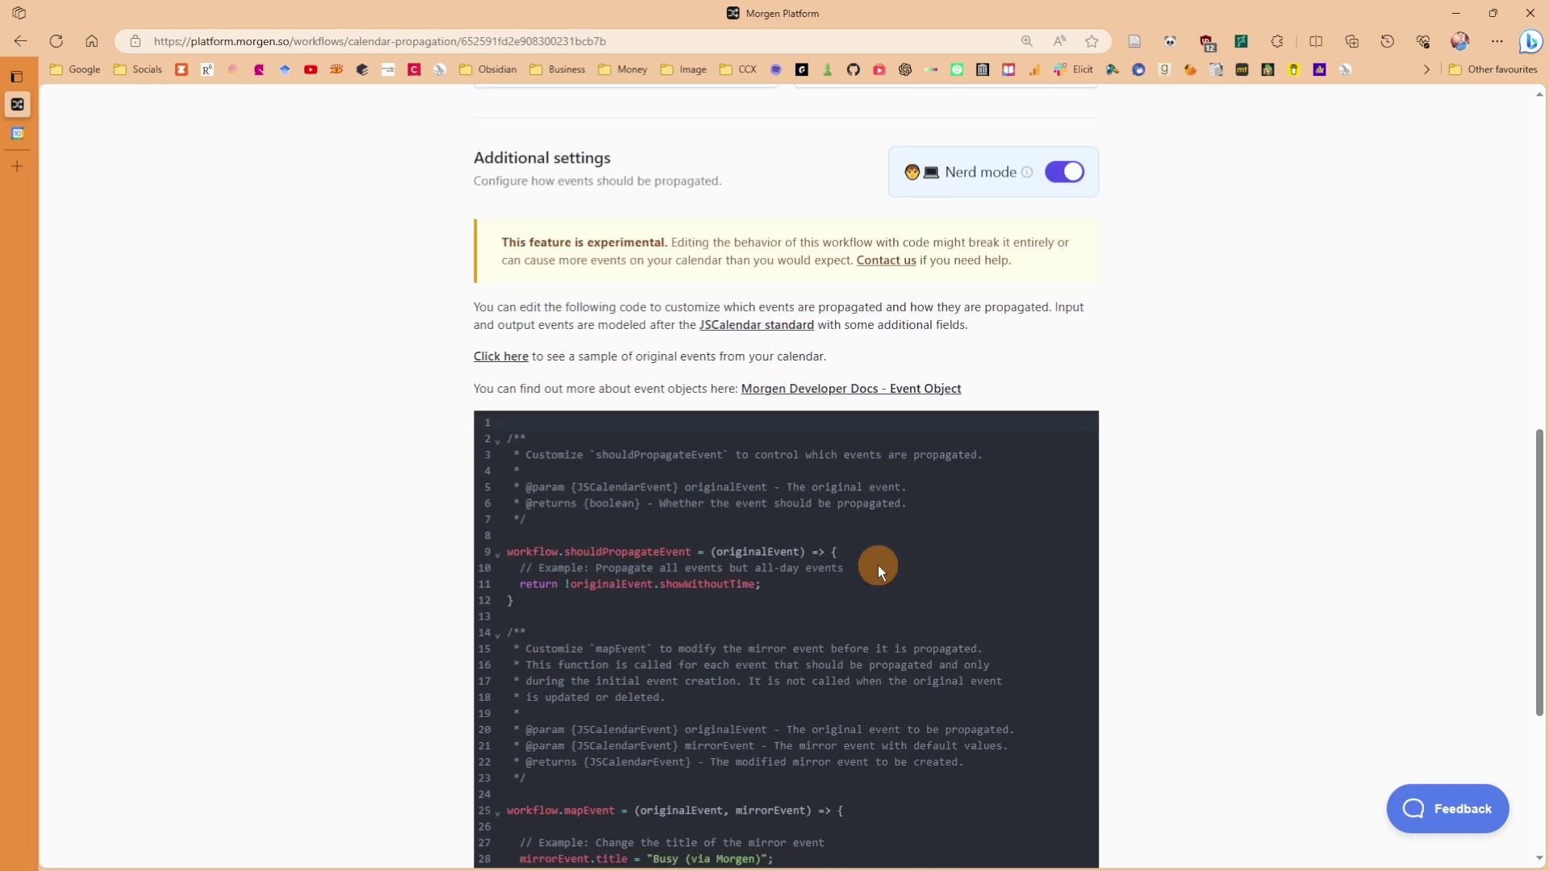
scroll(878, 565, "down", 4)
scroll(883, 567, "up", 2)
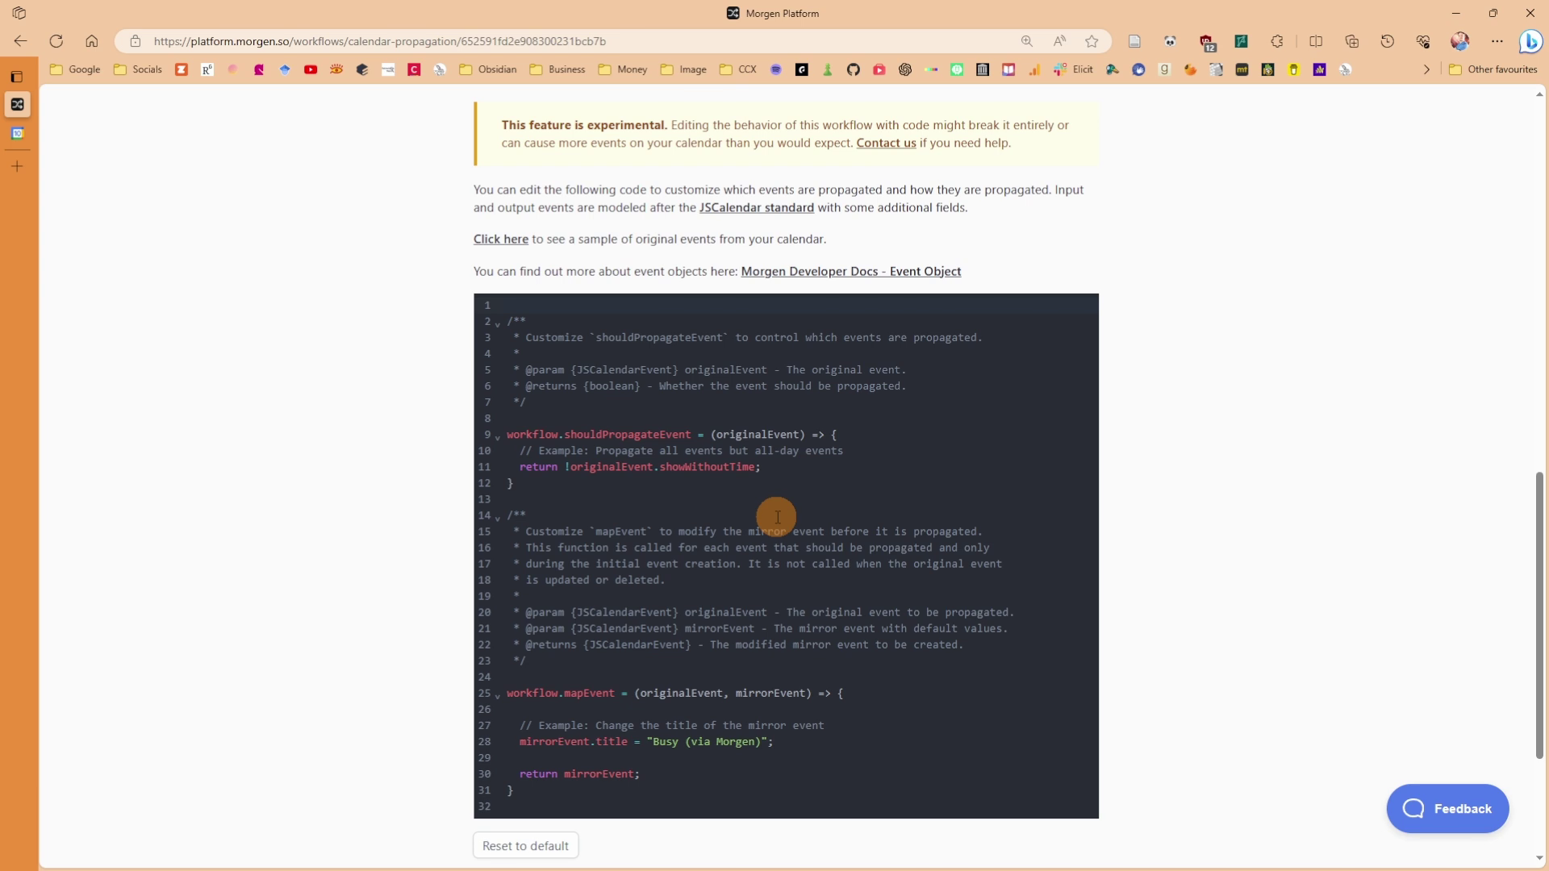
scroll(847, 597, "down", 3)
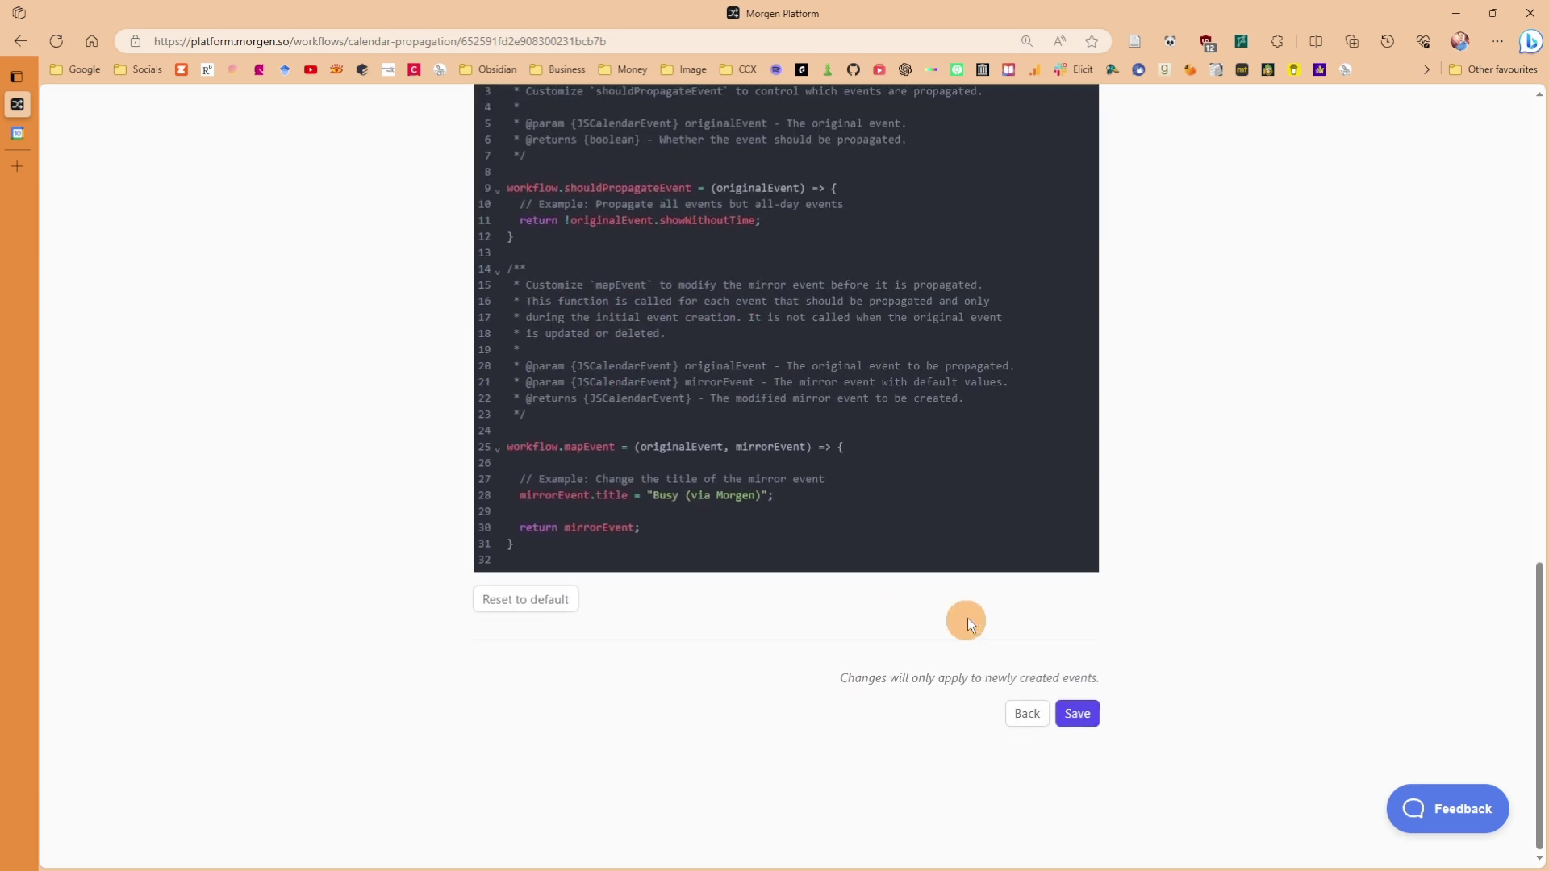
scroll(1008, 565, "up", 6)
left_click(1063, 274)
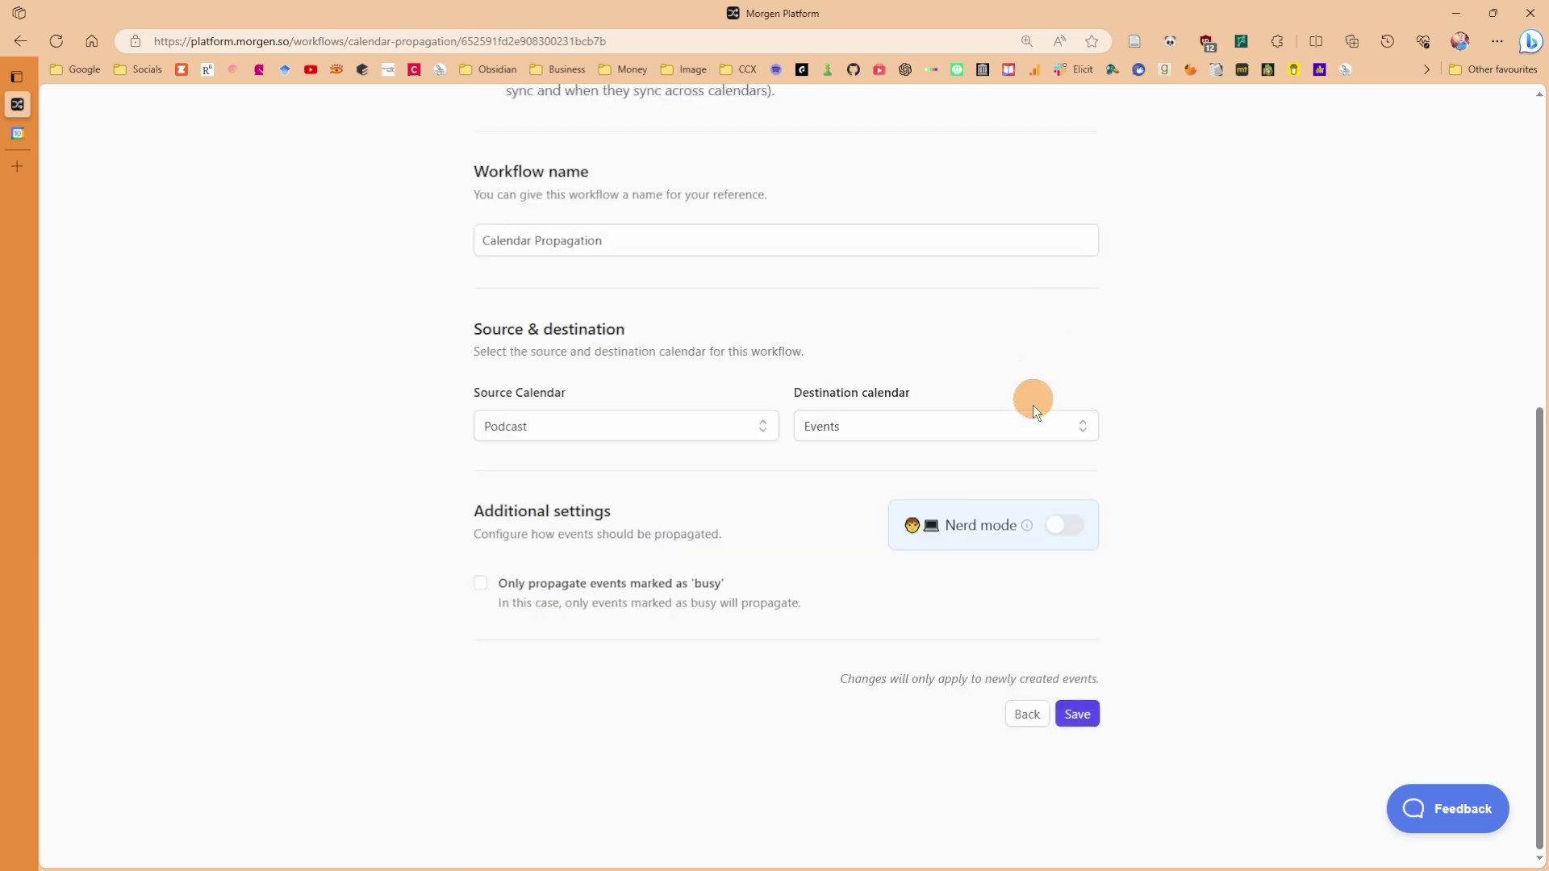
left_click(1077, 714)
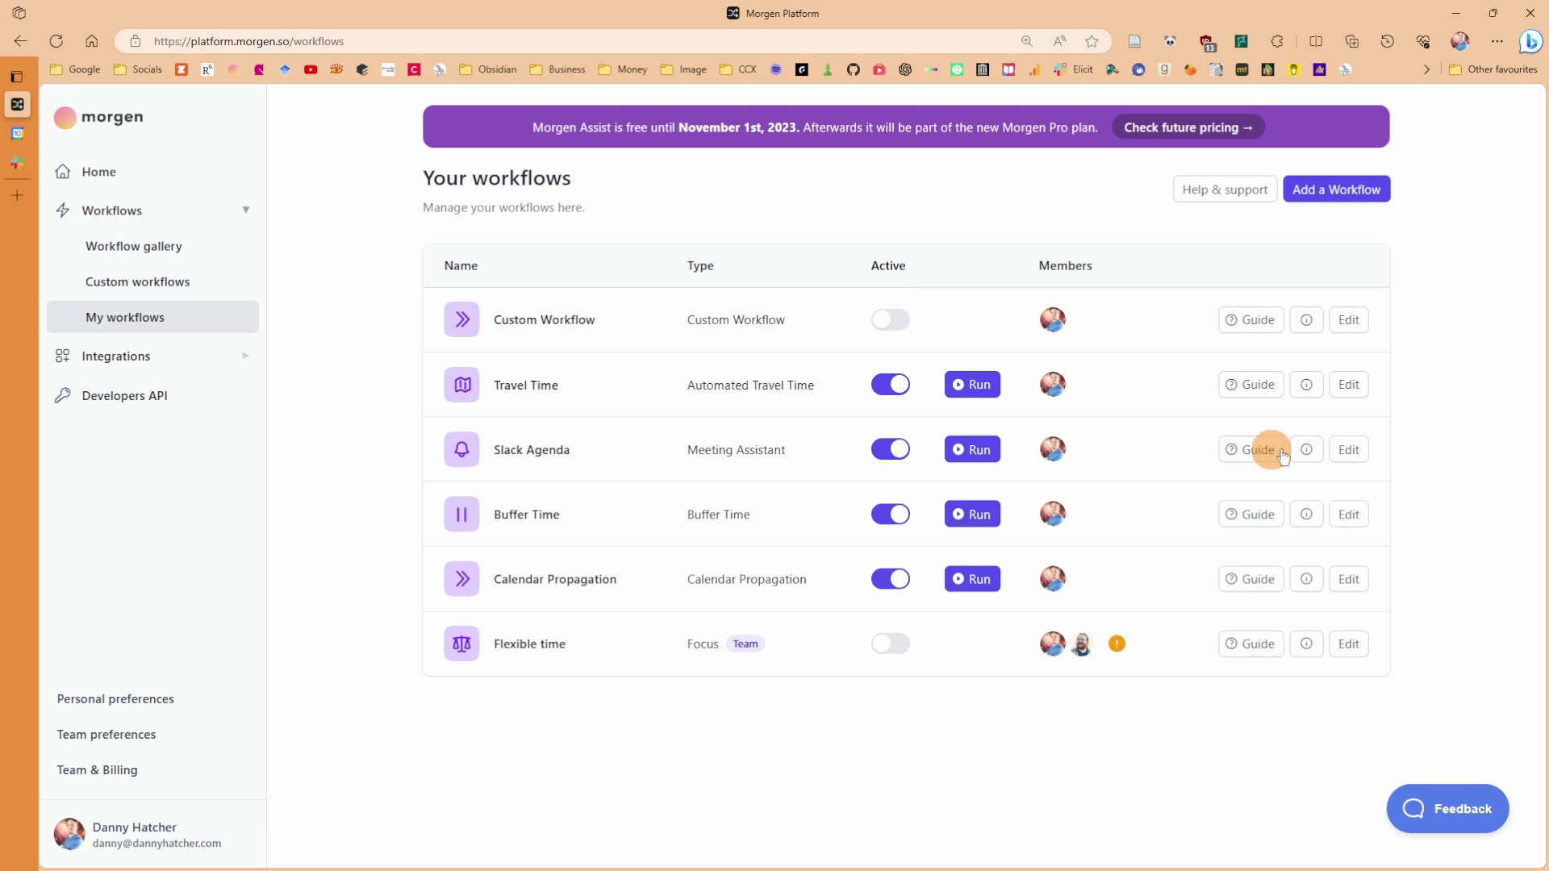
Open the Slack Agenda workflow's settings and review its name and target calendars
left_click(1348, 452)
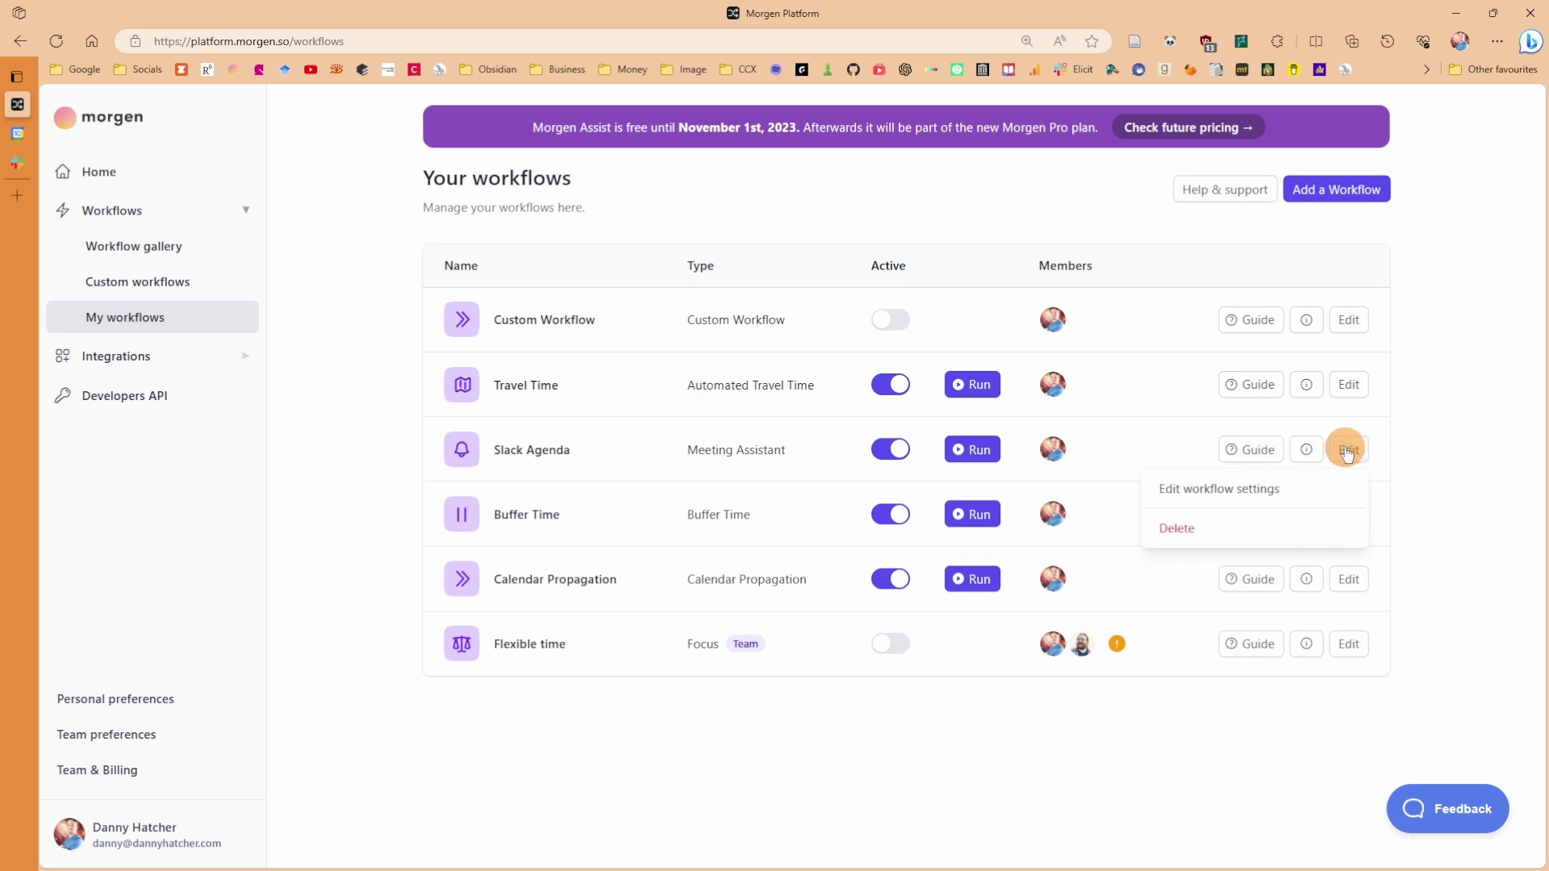
left_click(1252, 486)
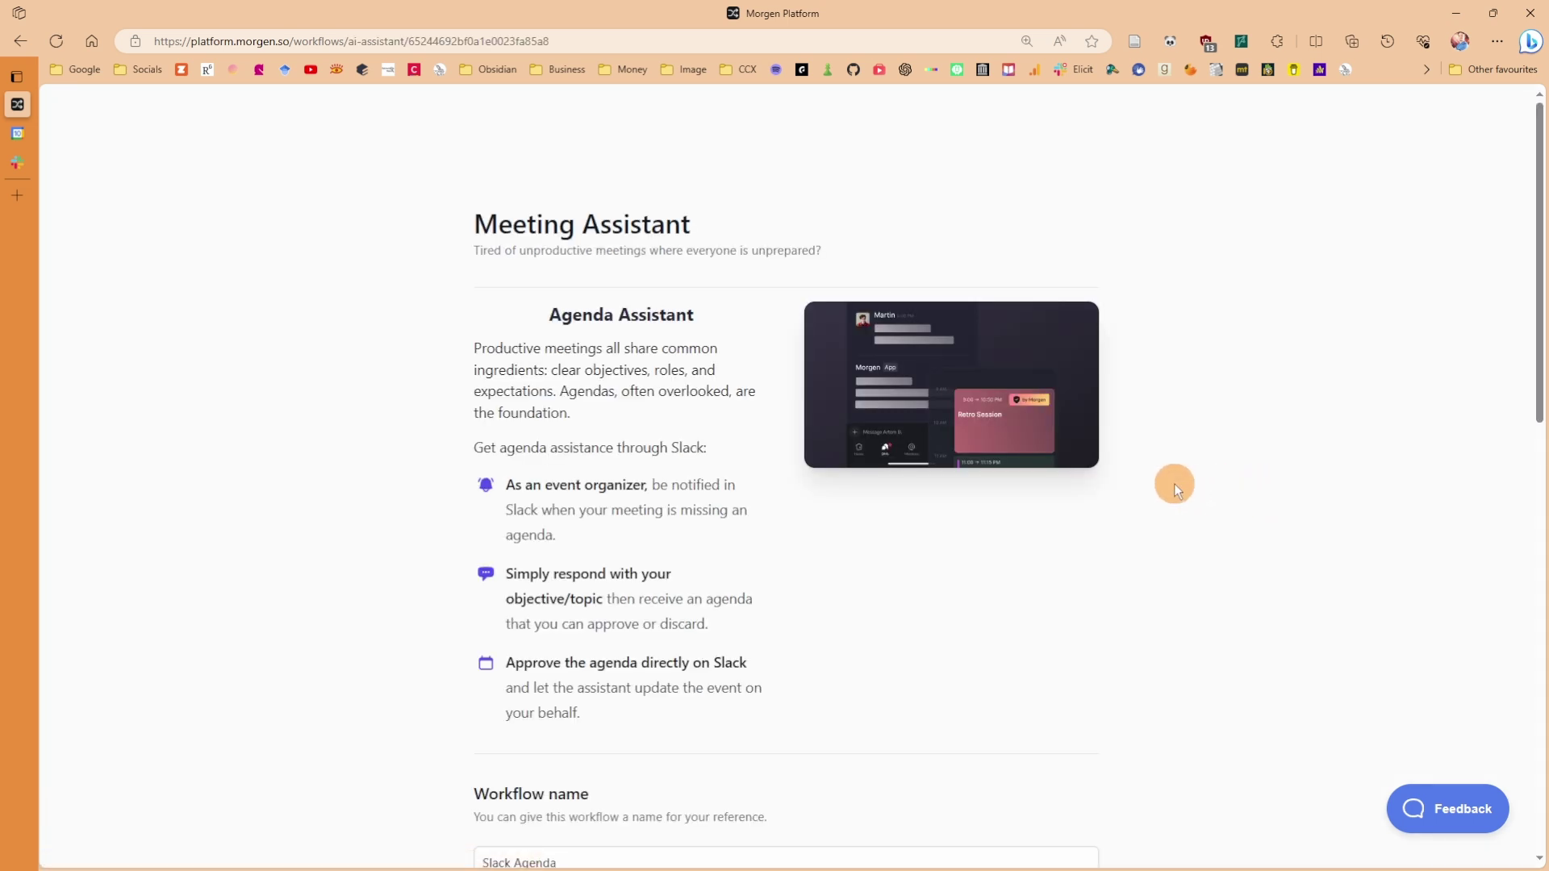
scroll(766, 534, "down", 6)
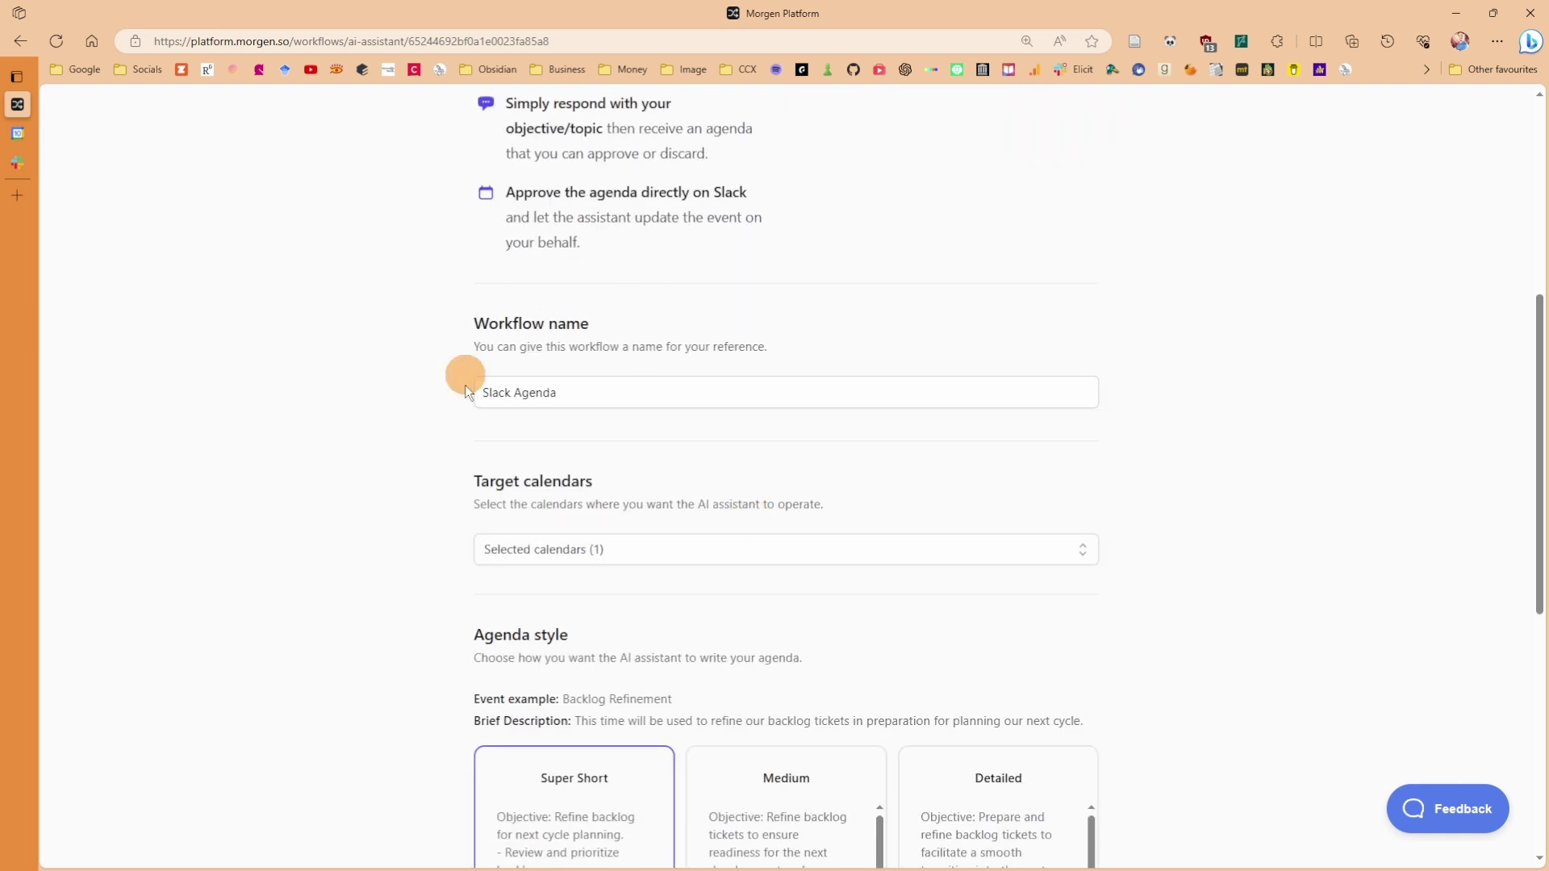
scroll(574, 442, "down", 3)
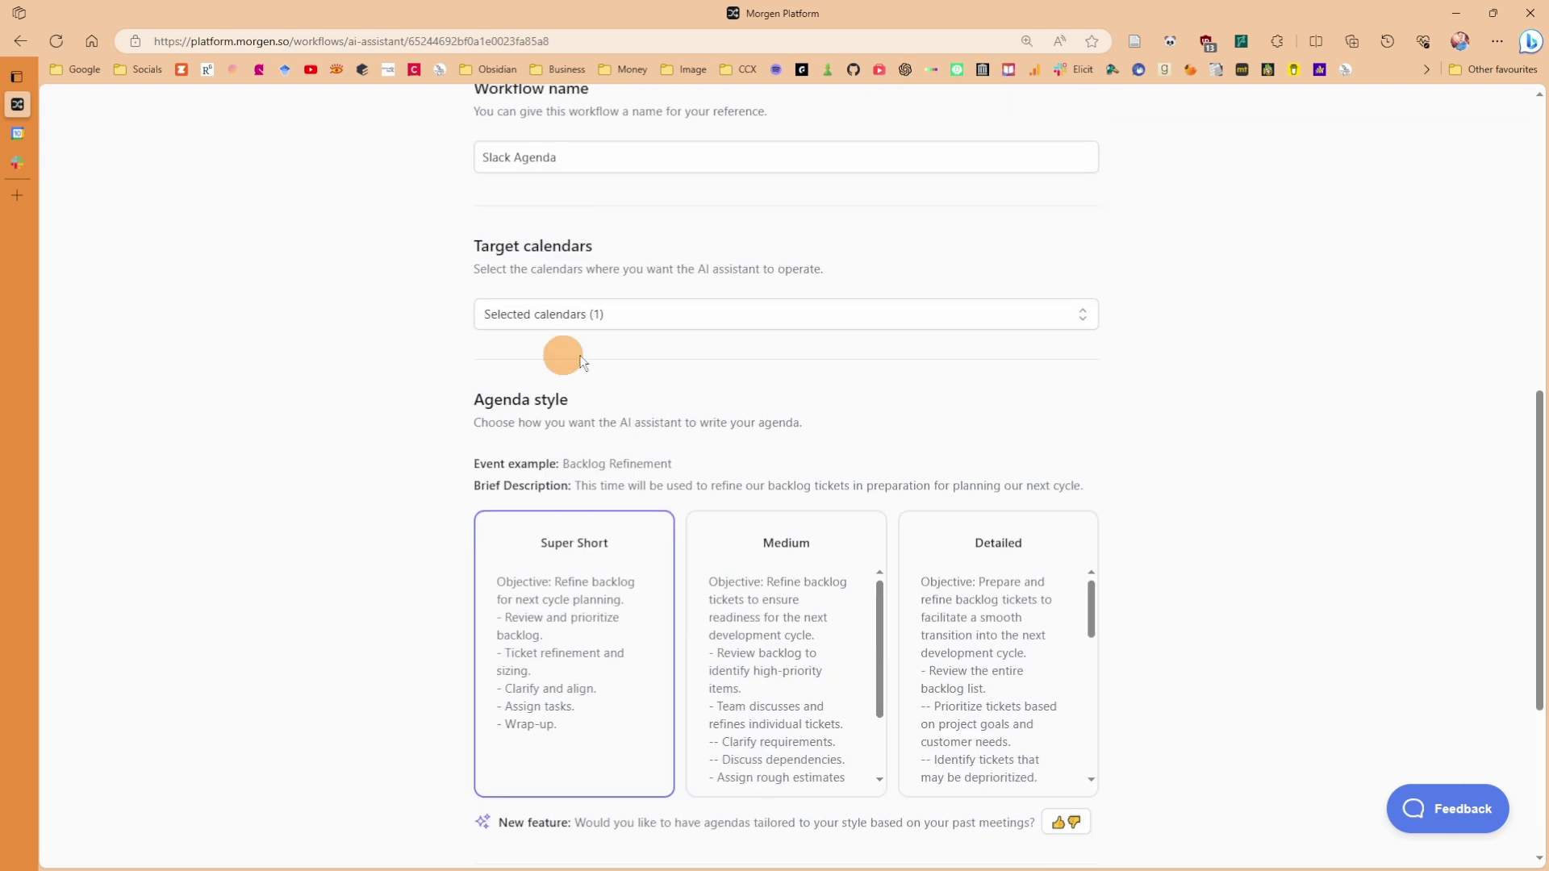
left_click(623, 318)
left_click(395, 360)
Examine the agenda styles, Agenda Assistant description and Slack integration, and save the Slack Agenda workflow with the Super Short style
scroll(395, 360, "down", 3)
left_click(787, 404)
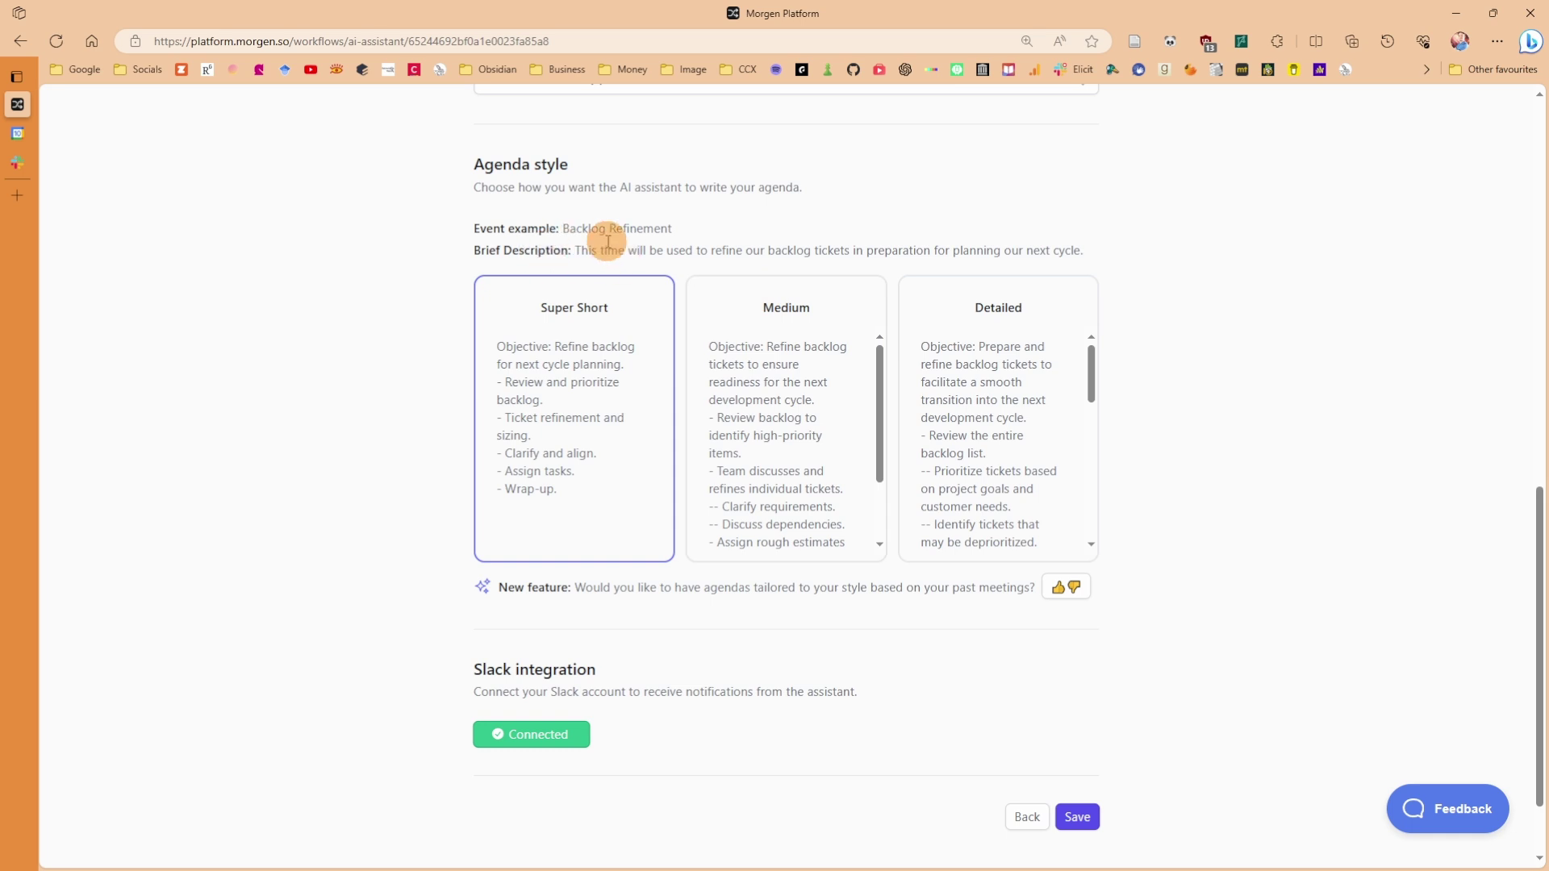
scroll(607, 241, "up", 15)
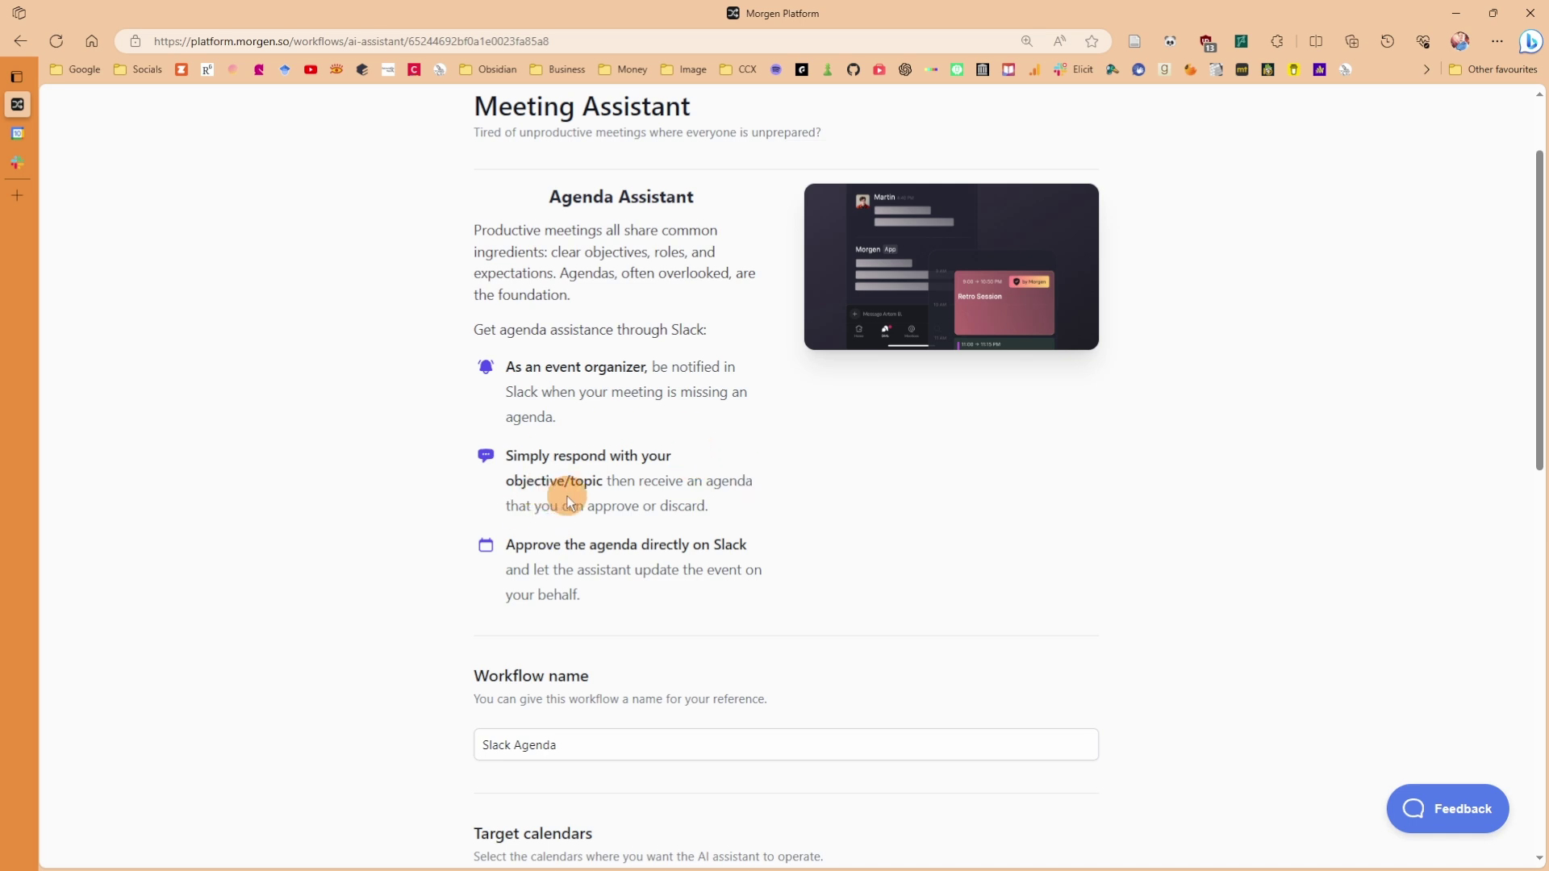
scroll(567, 496, "down", 1)
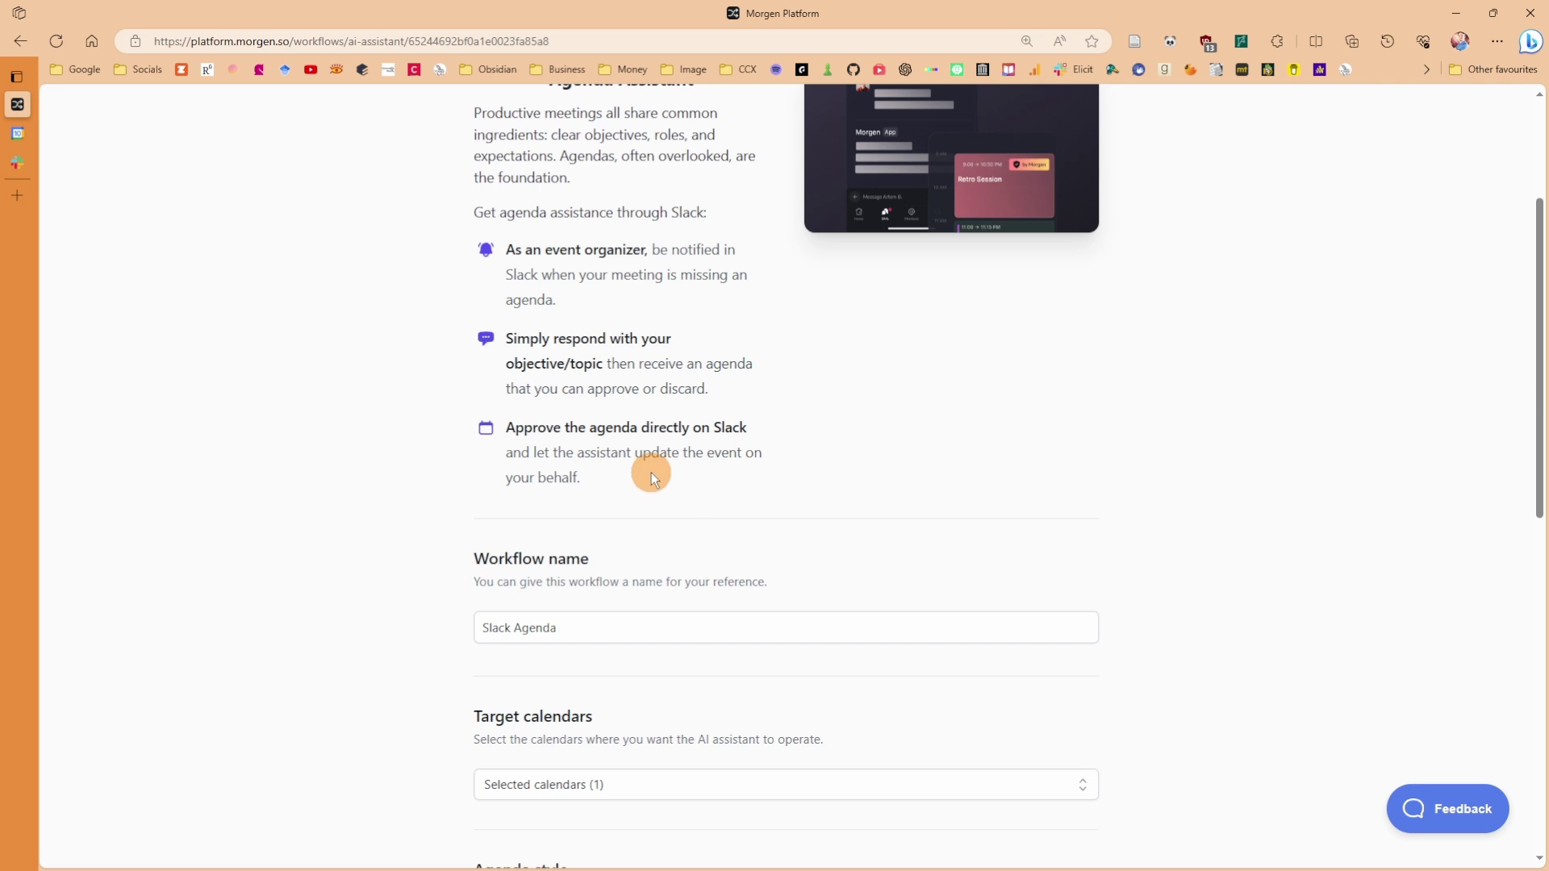
scroll(651, 472, "down", 7)
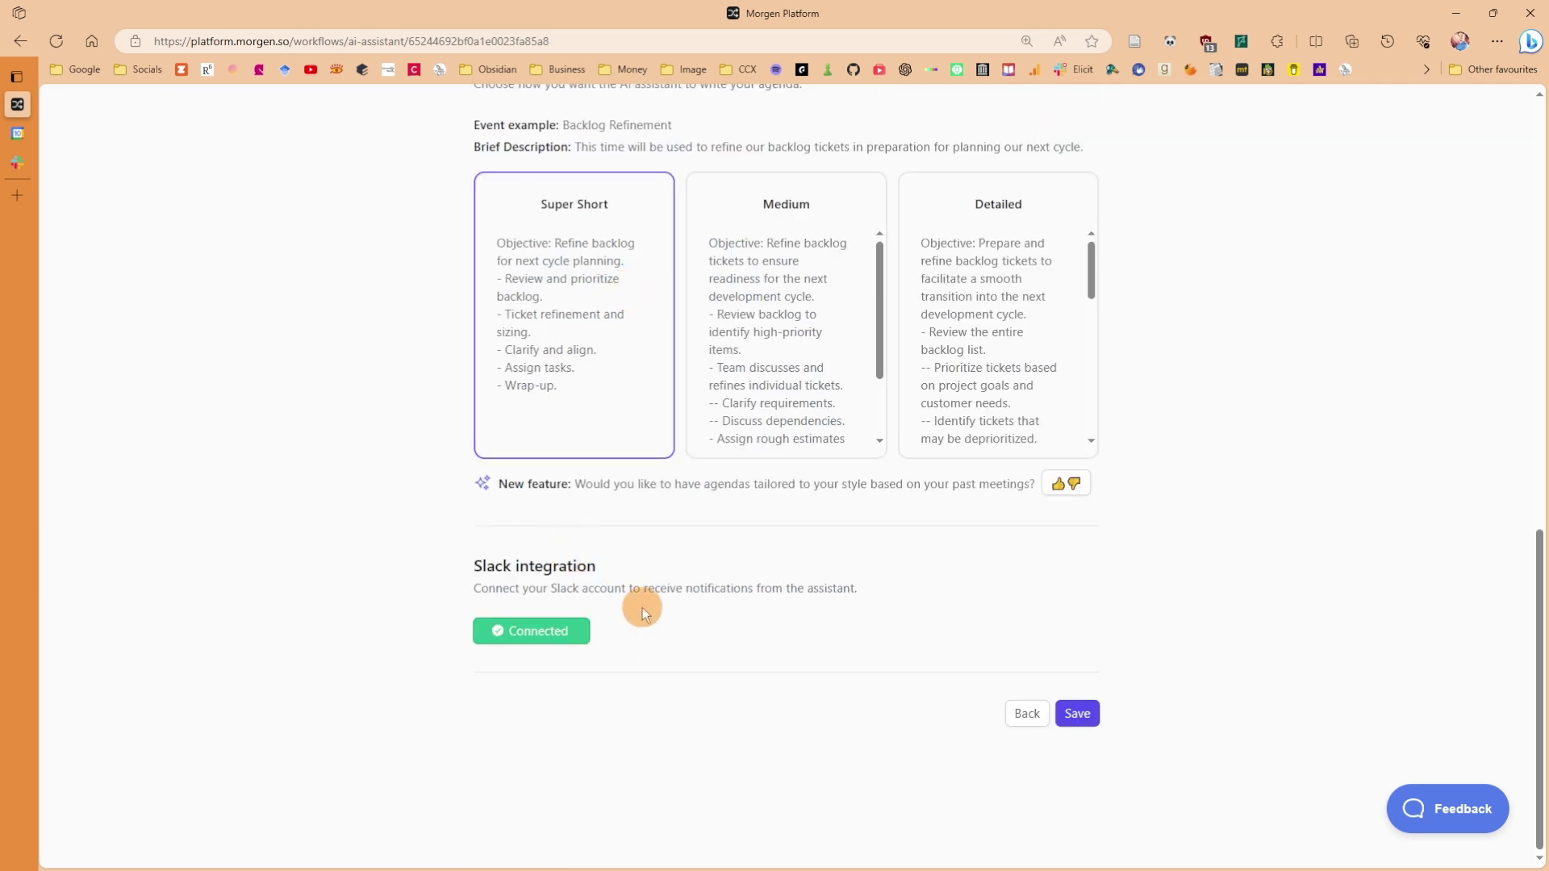
left_click(1079, 713)
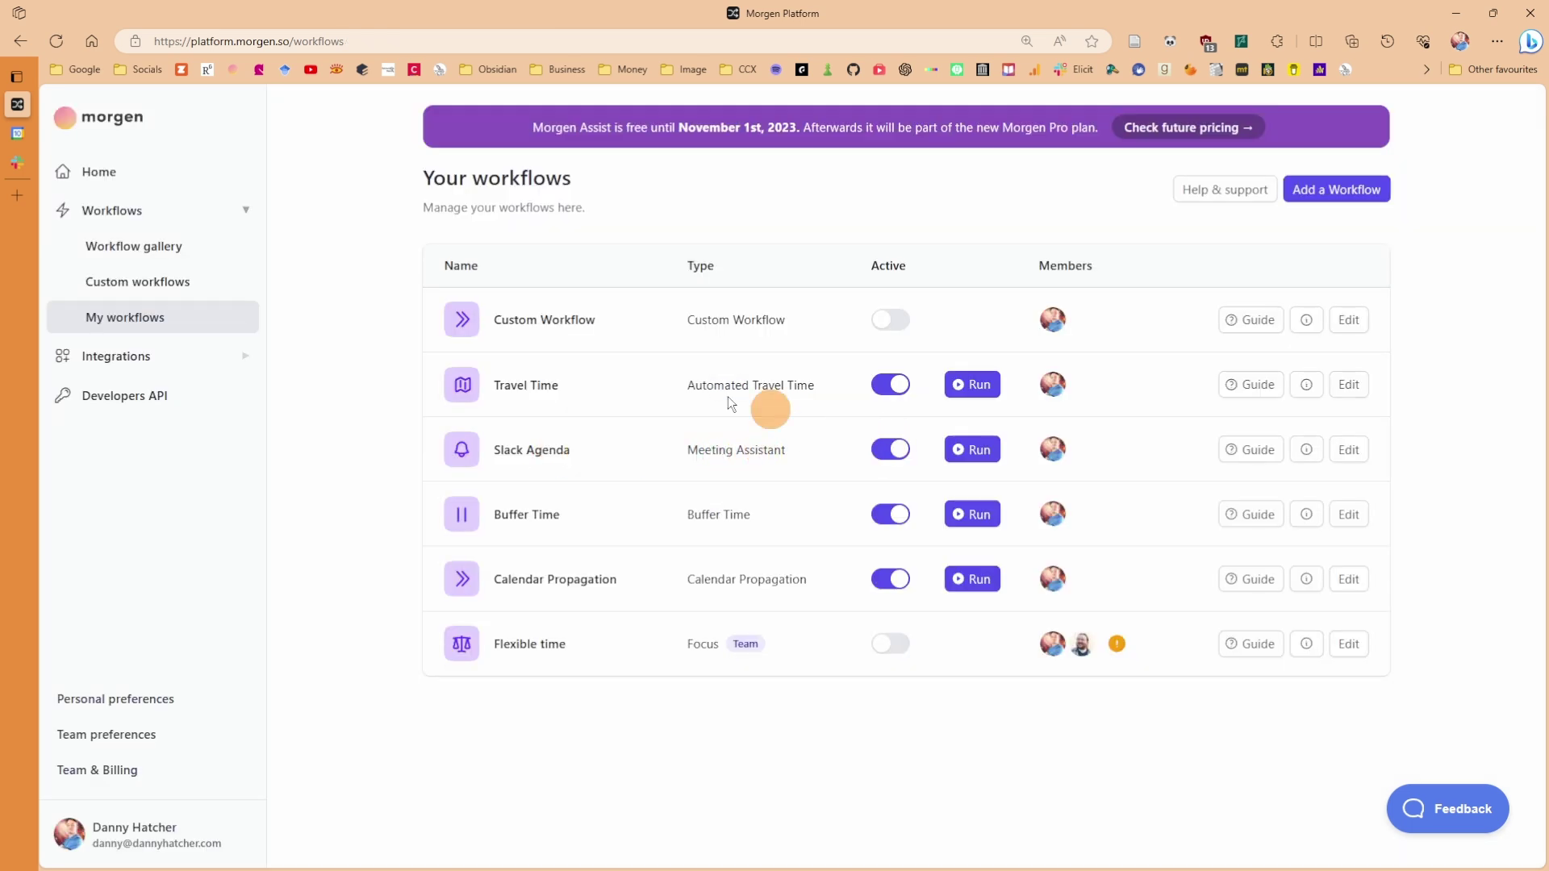
In Google Calendar, create a "Slack test" event on Thursday, October 12, 1:00pm to 3:00pm, with one guest and no description
key("ctrl+Tab")
left_click_drag(897, 448, 898, 512)
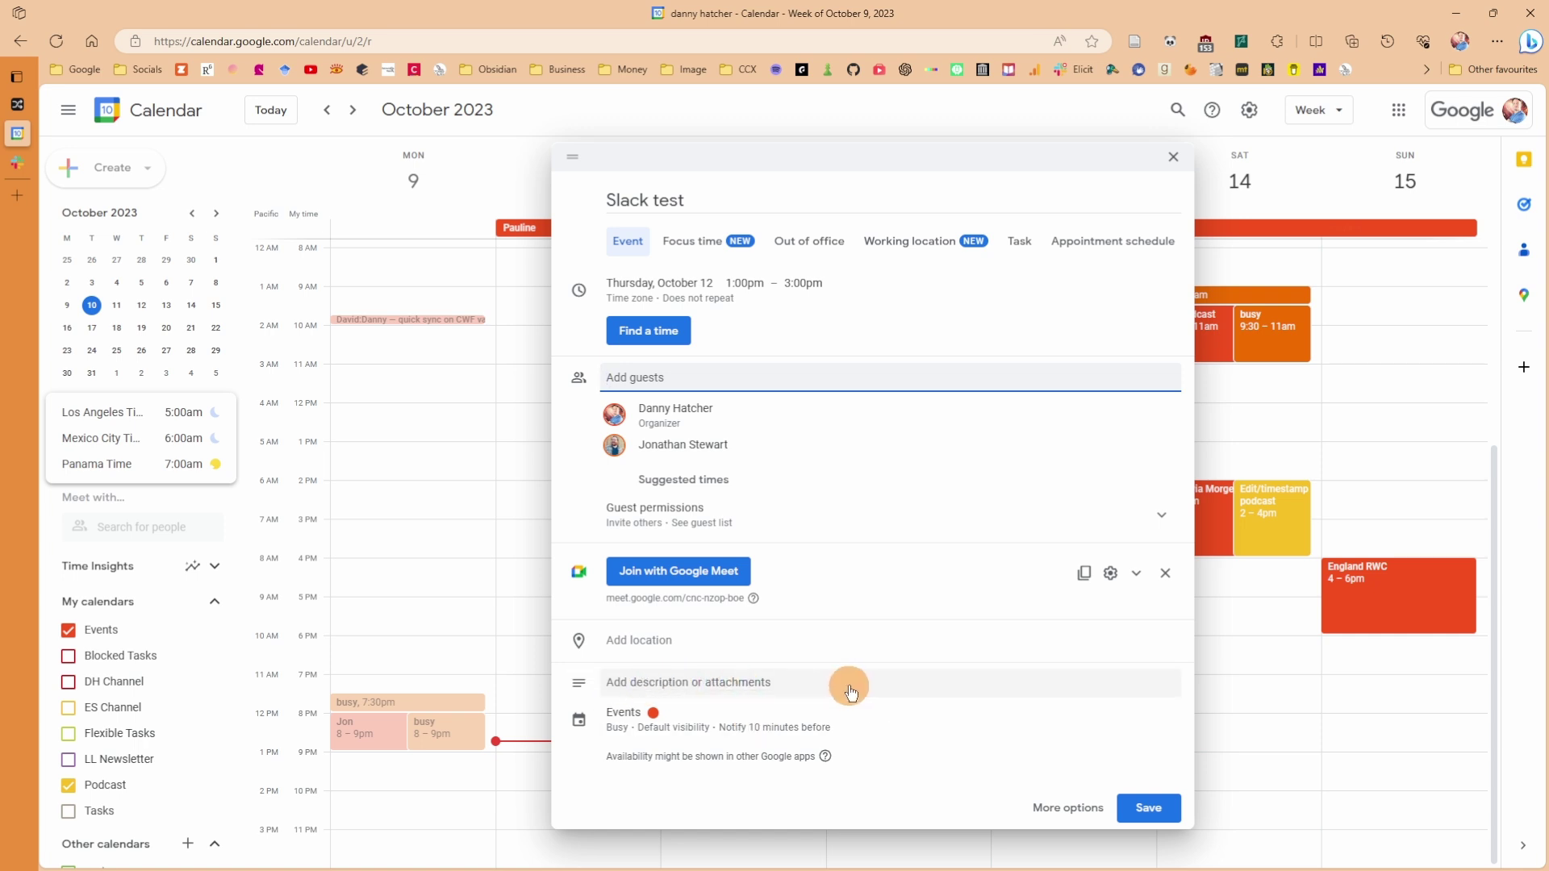
left_click(1149, 808)
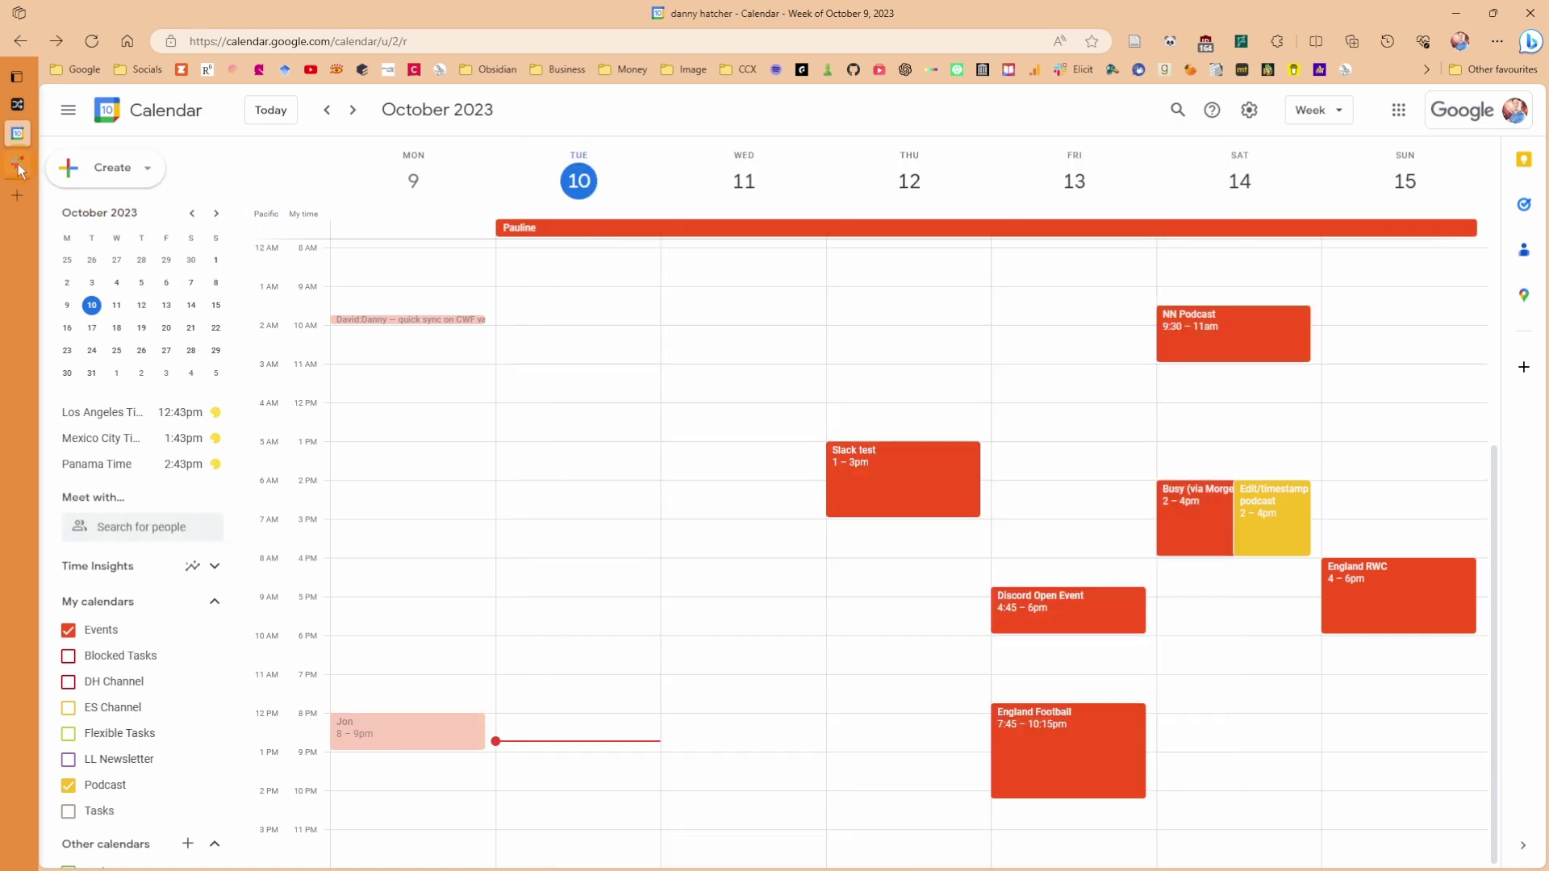
Switch to Slack, look through the Morgen app's messages and open a reply thread on its "Slack test" missing-agenda message
mouse_move(16, 162)
left_click(66, 163)
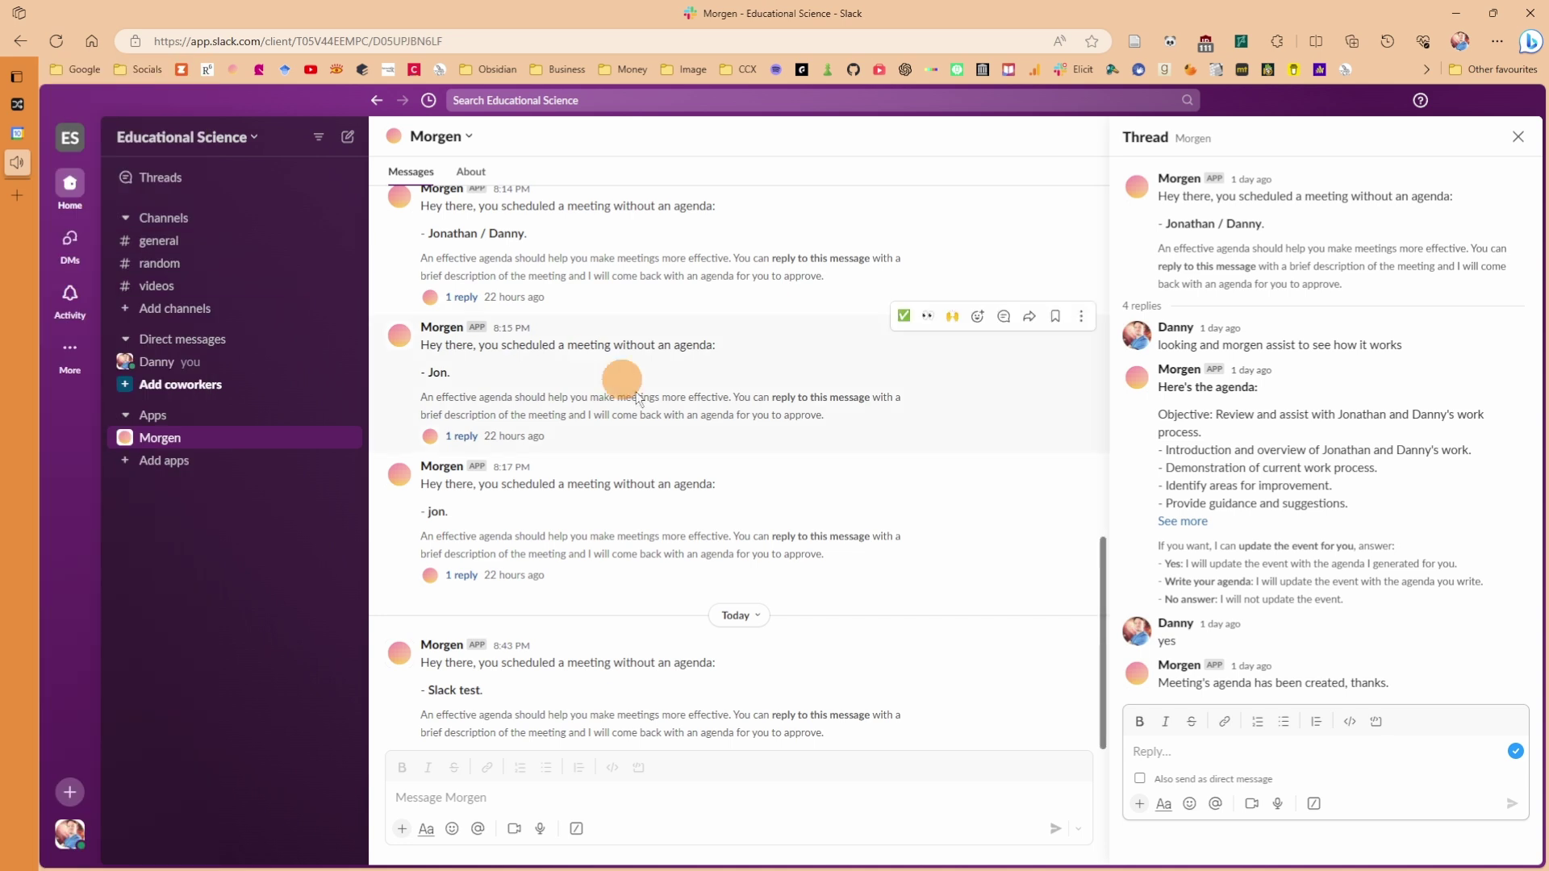
scroll(571, 298, "up", 5)
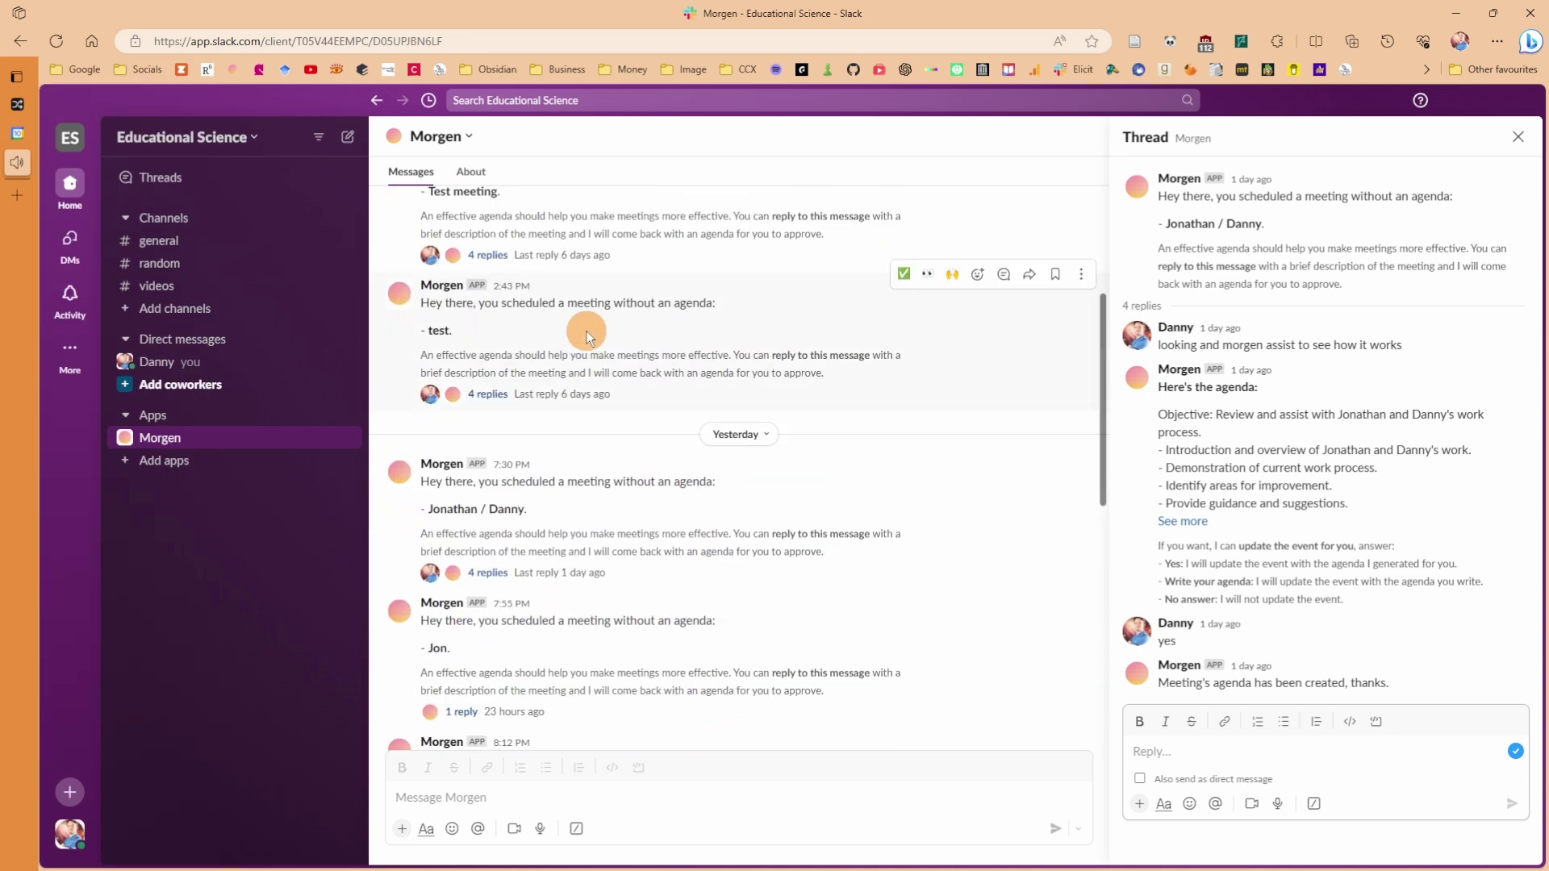
scroll(588, 345, "down", 3)
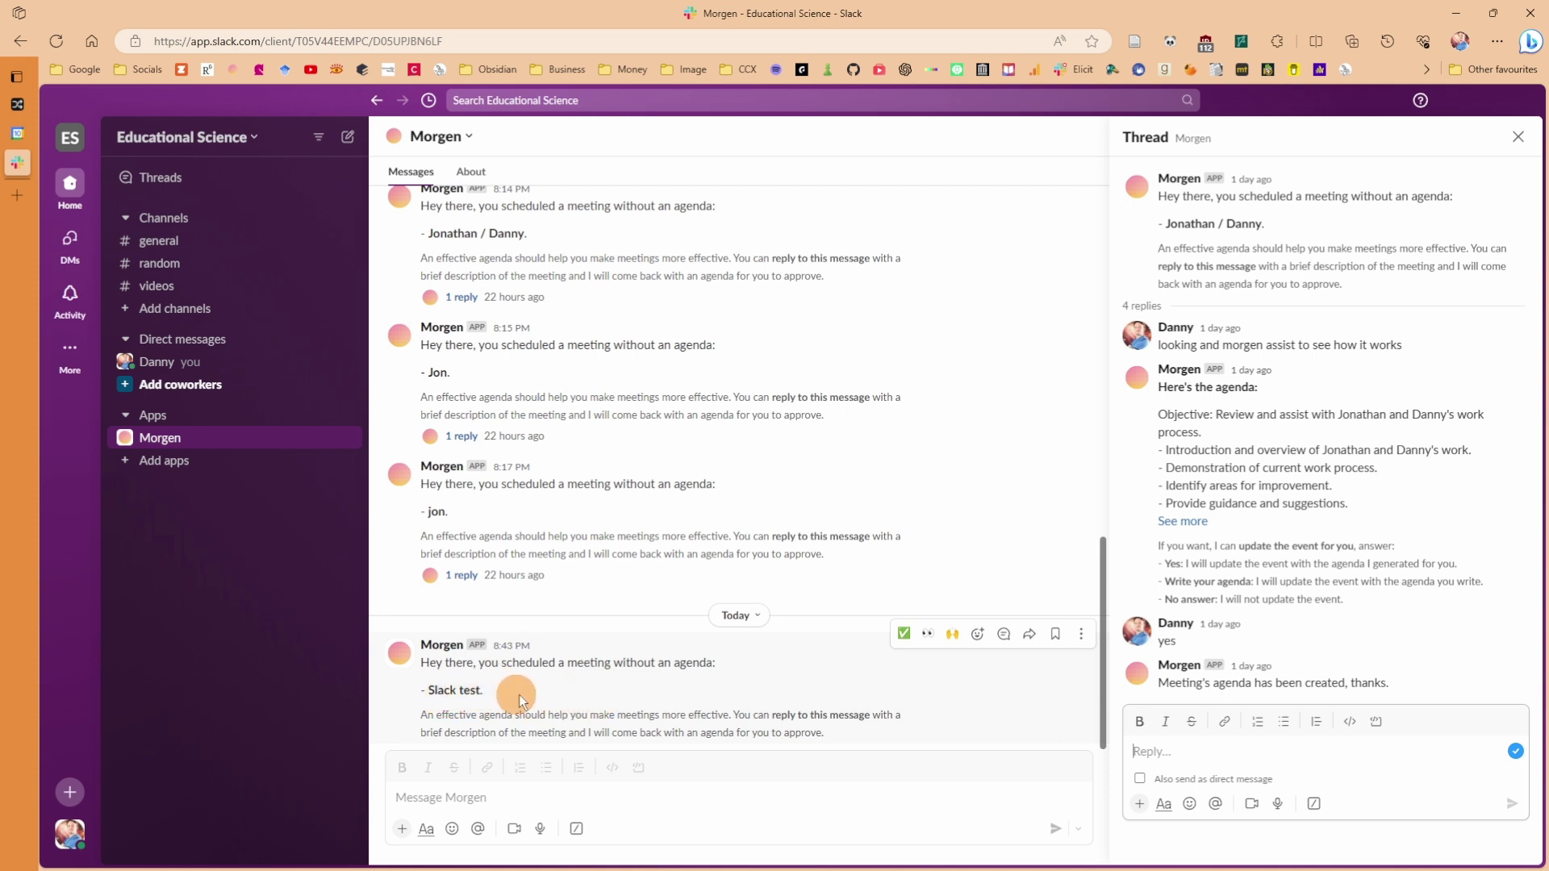
left_click(567, 704)
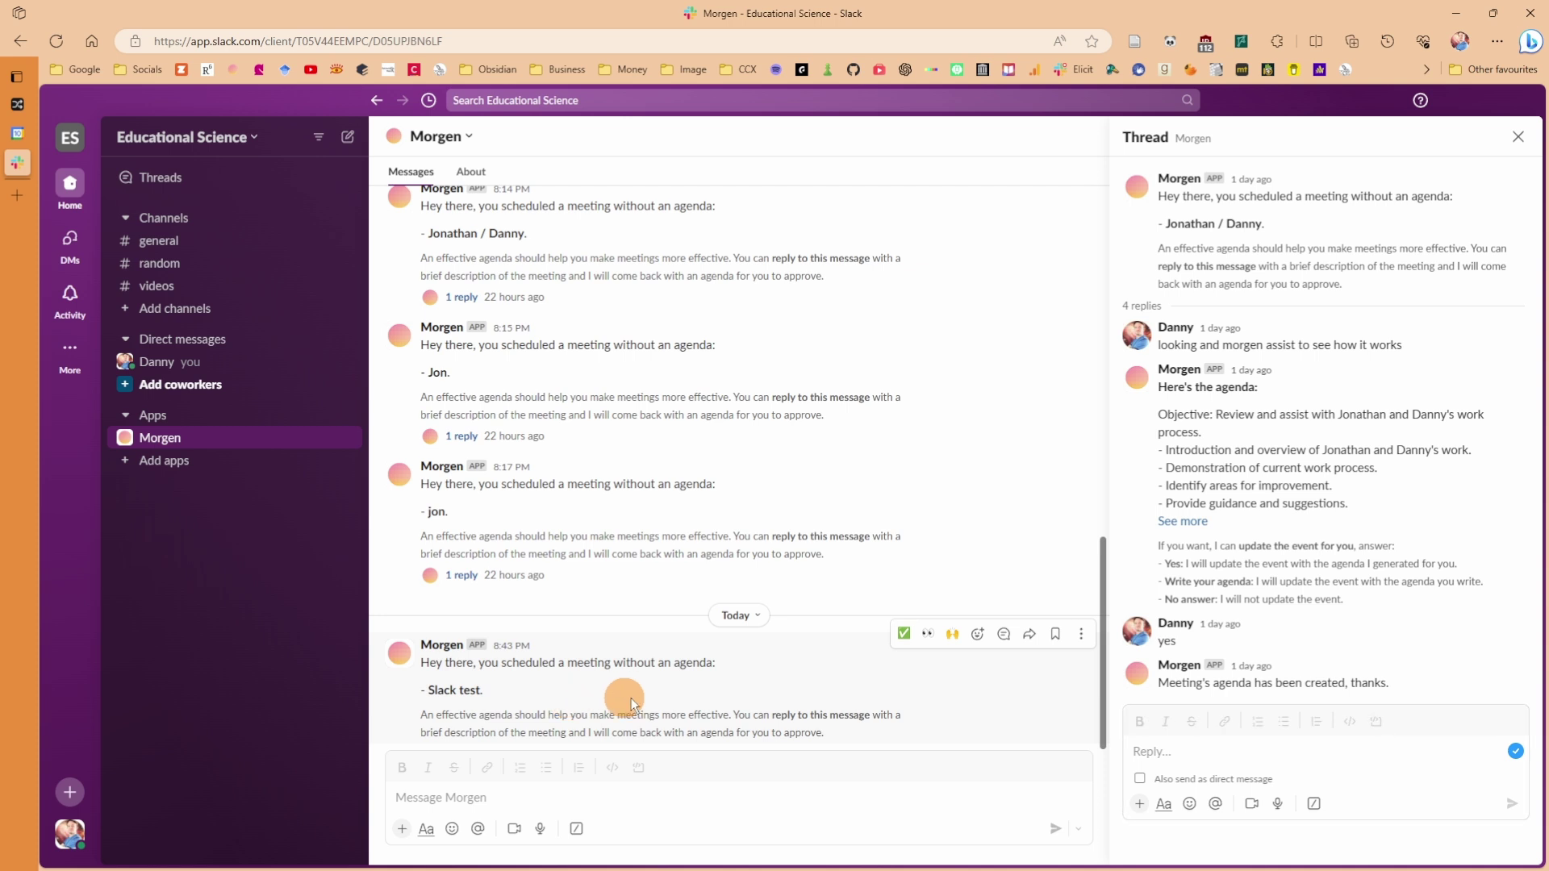
left_click(1005, 637)
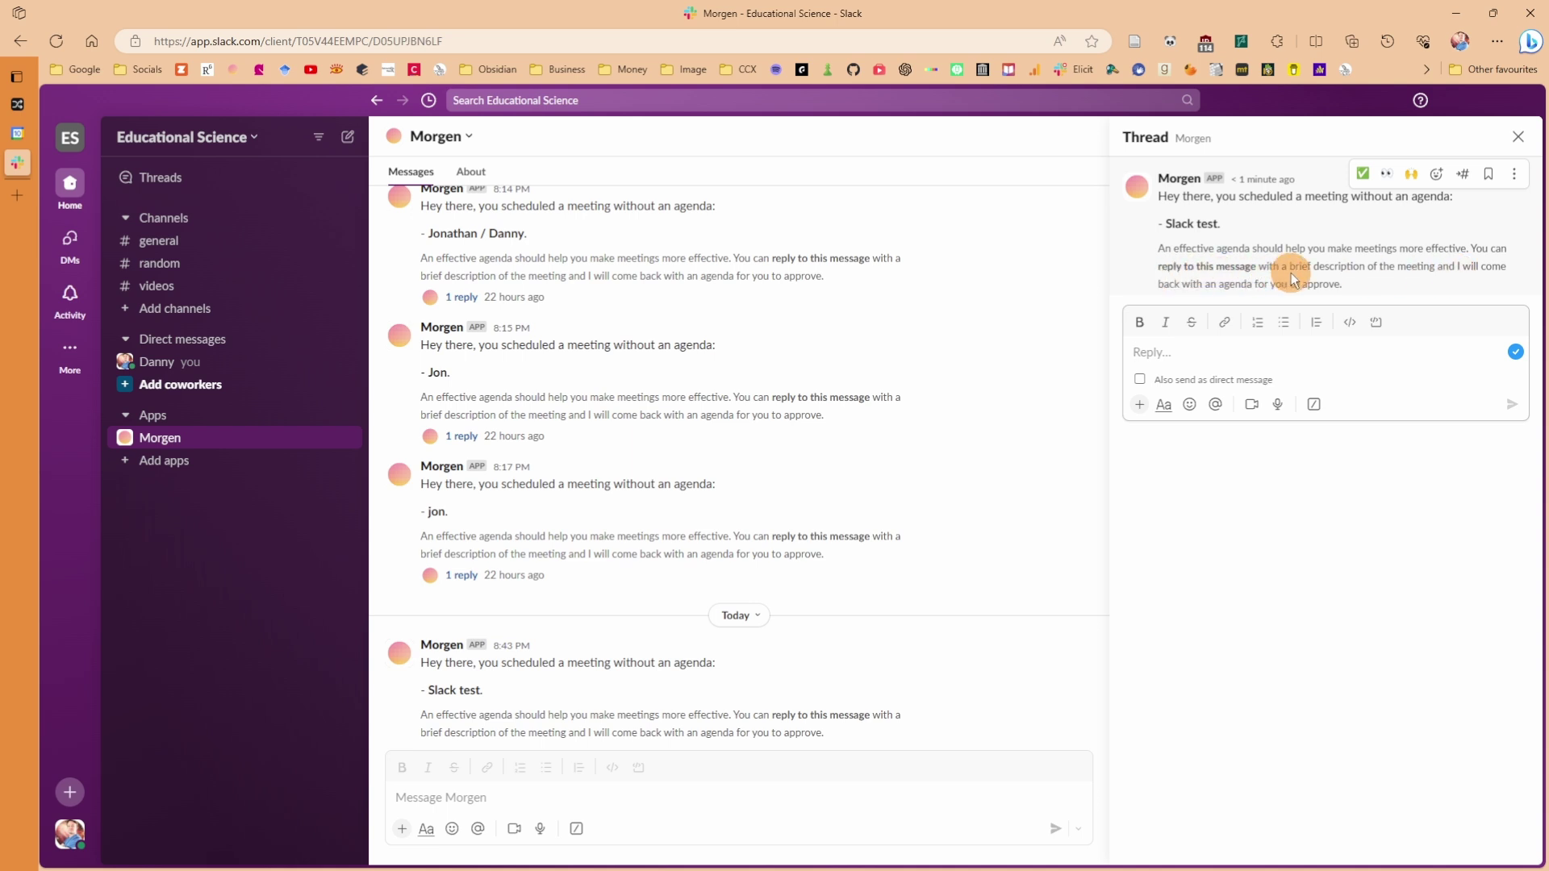
Reply in the Slack test thread with a brief about telling the guest about the Morgen Assist Slack integration
left_click(1203, 350)
type("Tell Jon about the Morgen Assist Slack integration.")
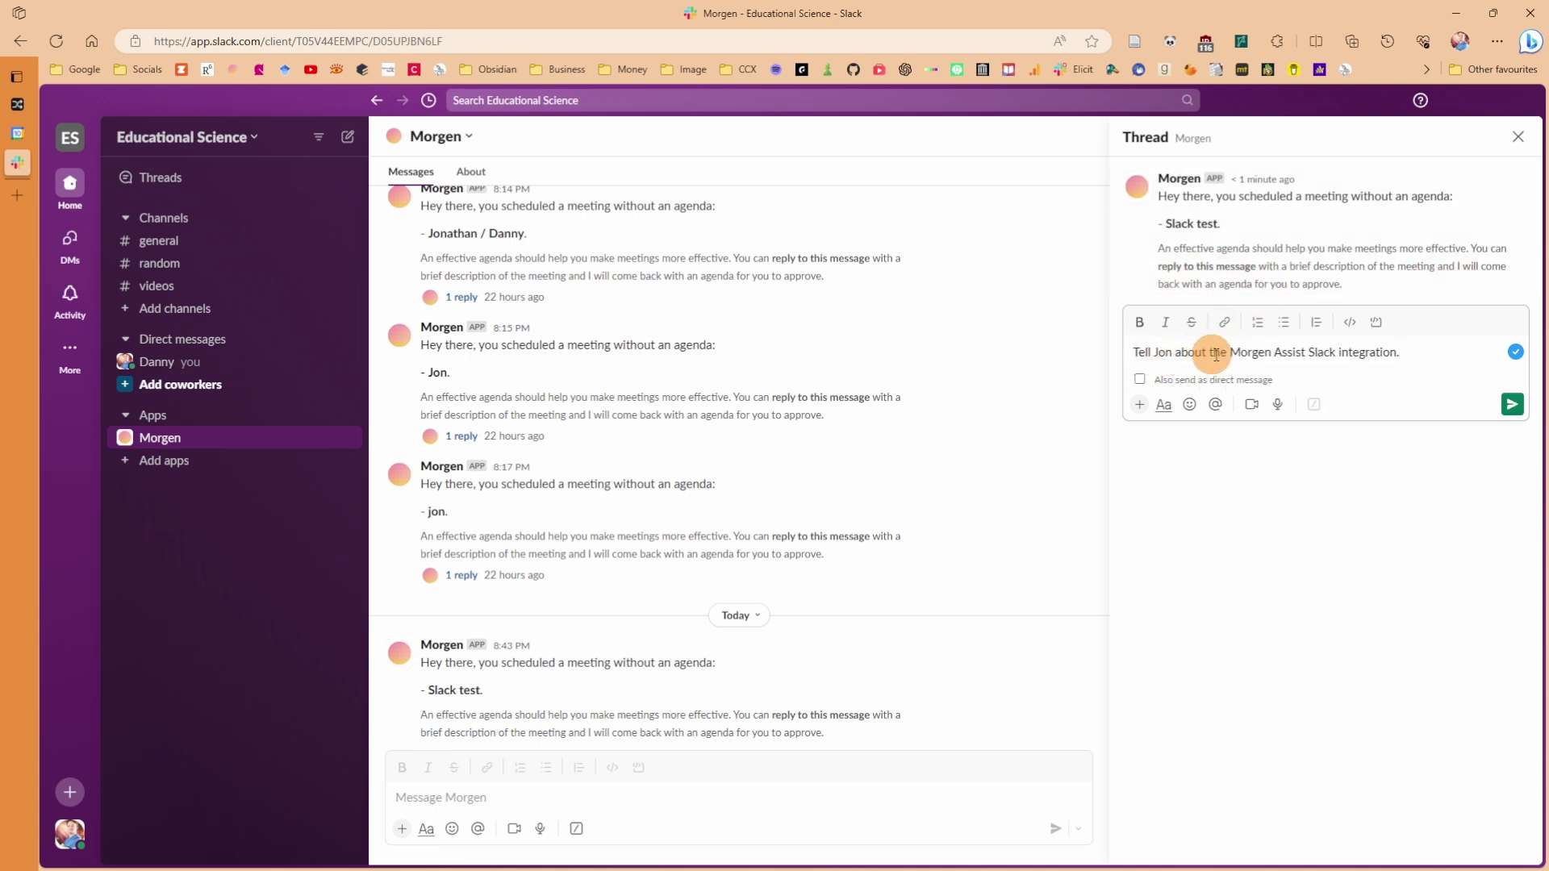
left_click(1512, 406)
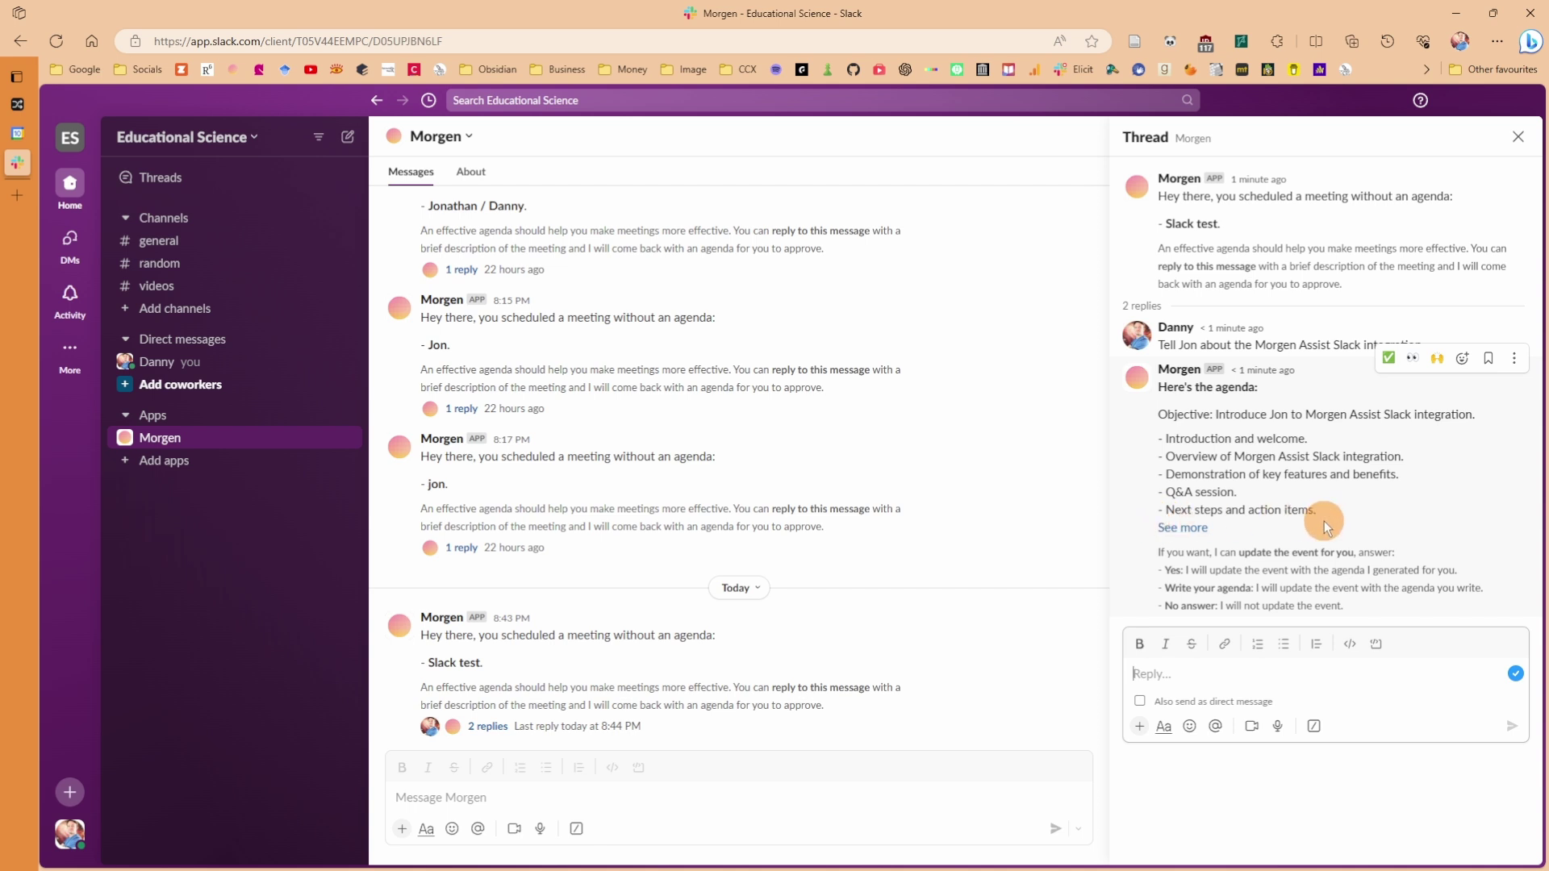
Expand the full generated agenda in the thread and approve it by replying "yes"
left_click(1177, 528)
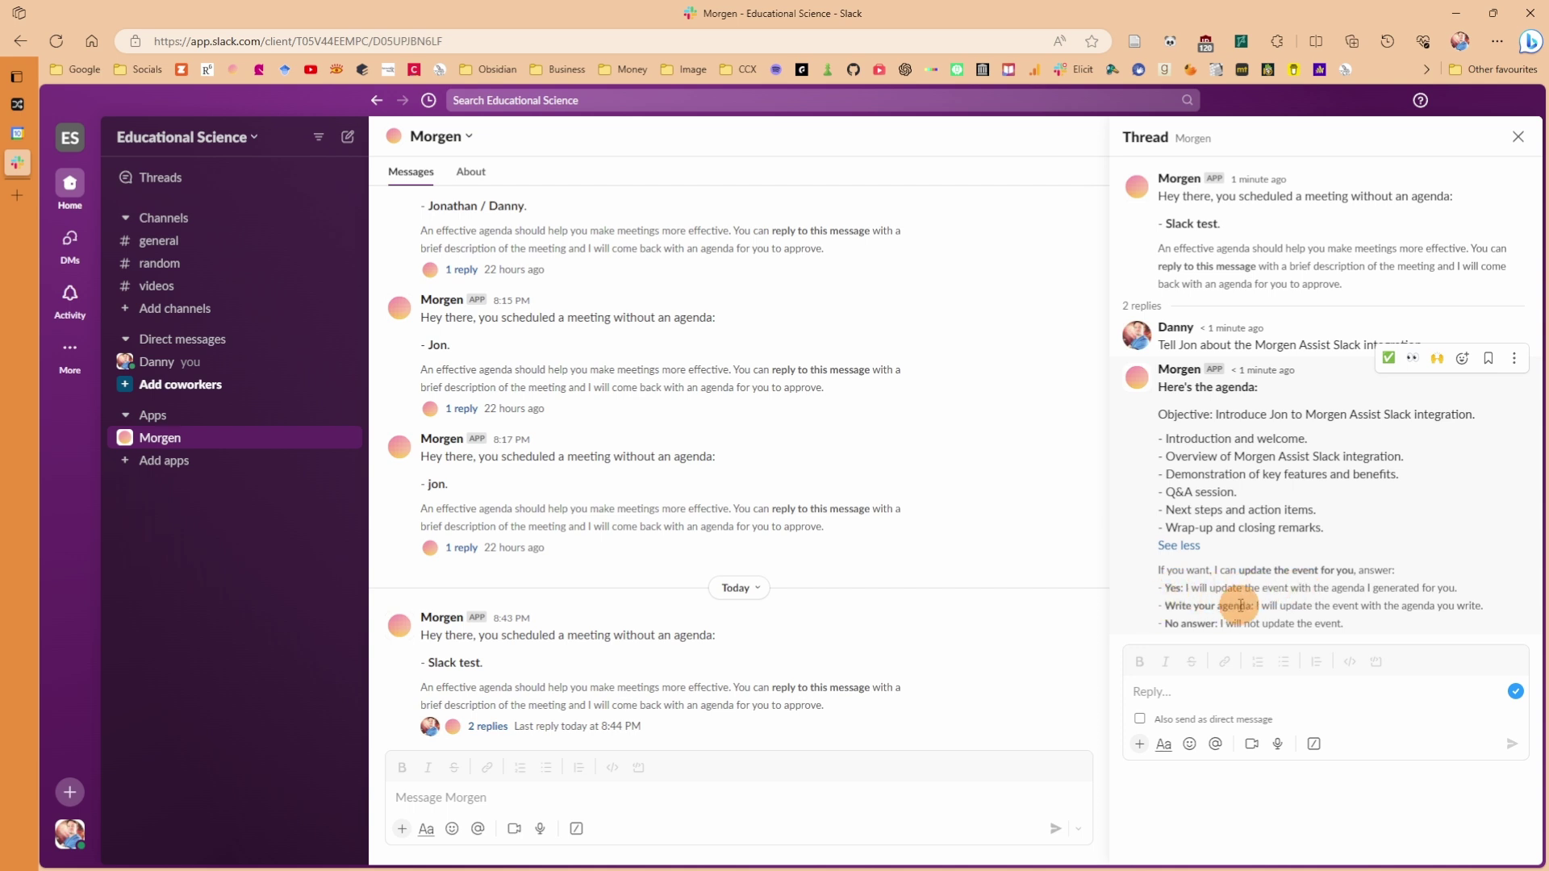
left_click(1195, 695)
type("yes")
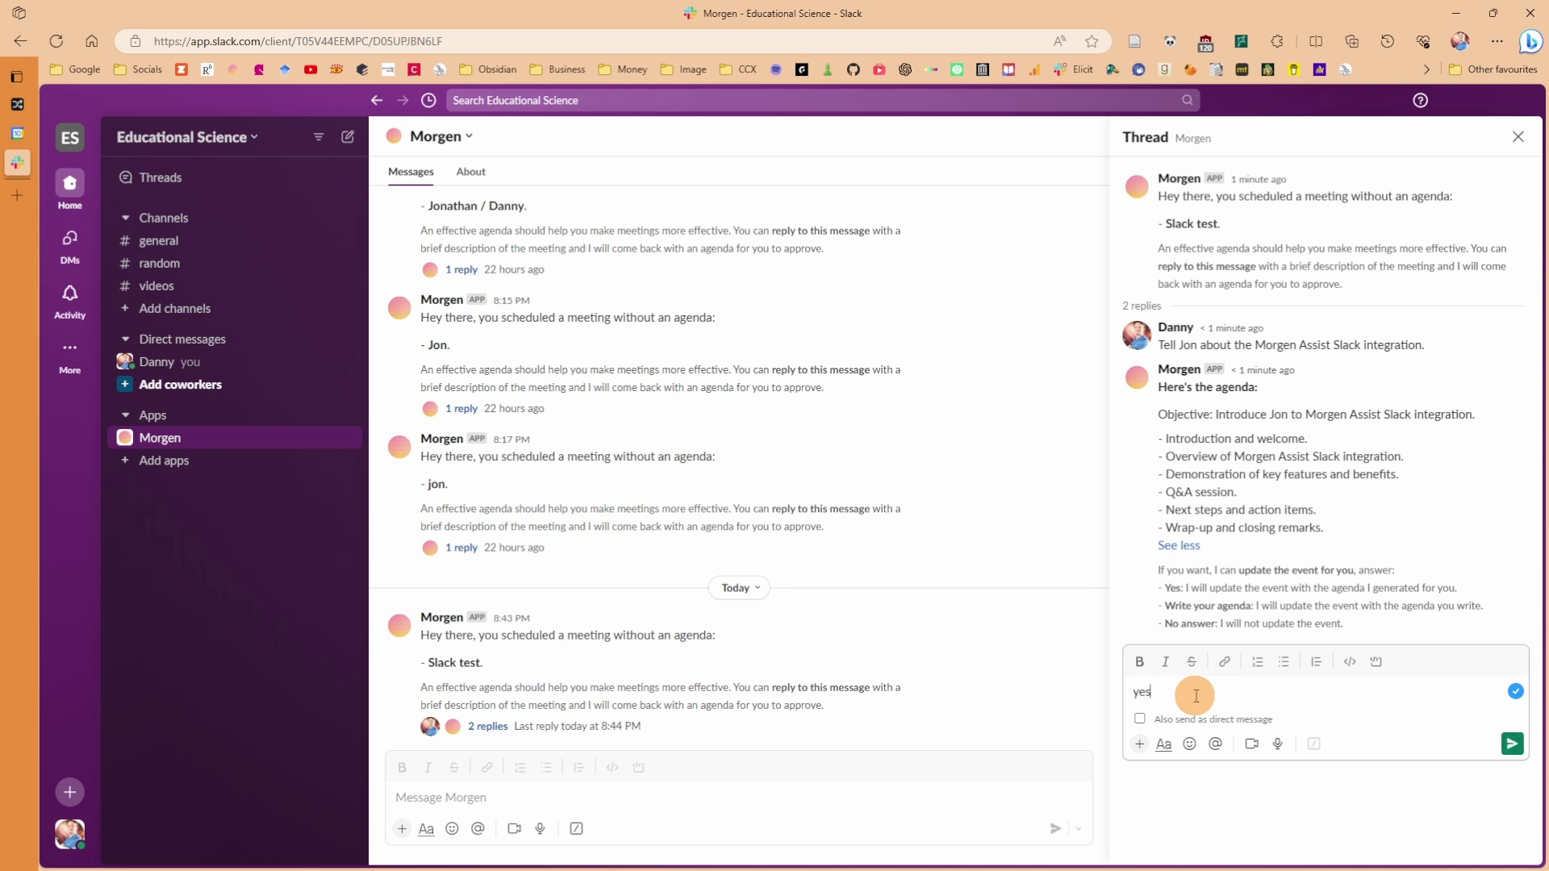
key("Return")
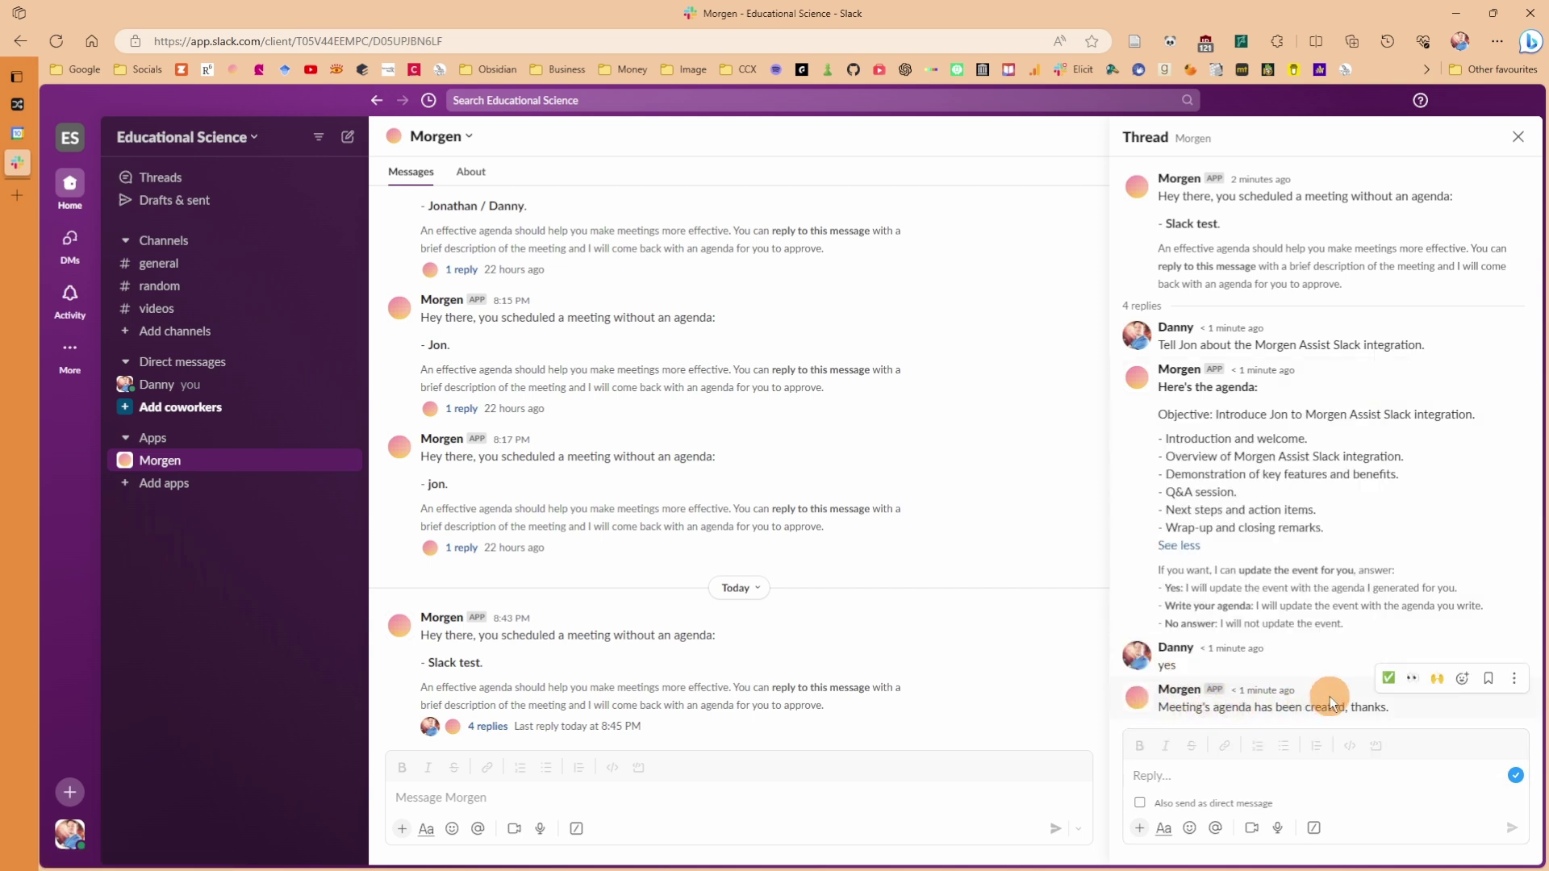
Return to Google Calendar and examine the agenda in the Slack test event's description on Thursday, October 12
key("ctrl+shift+Tab")
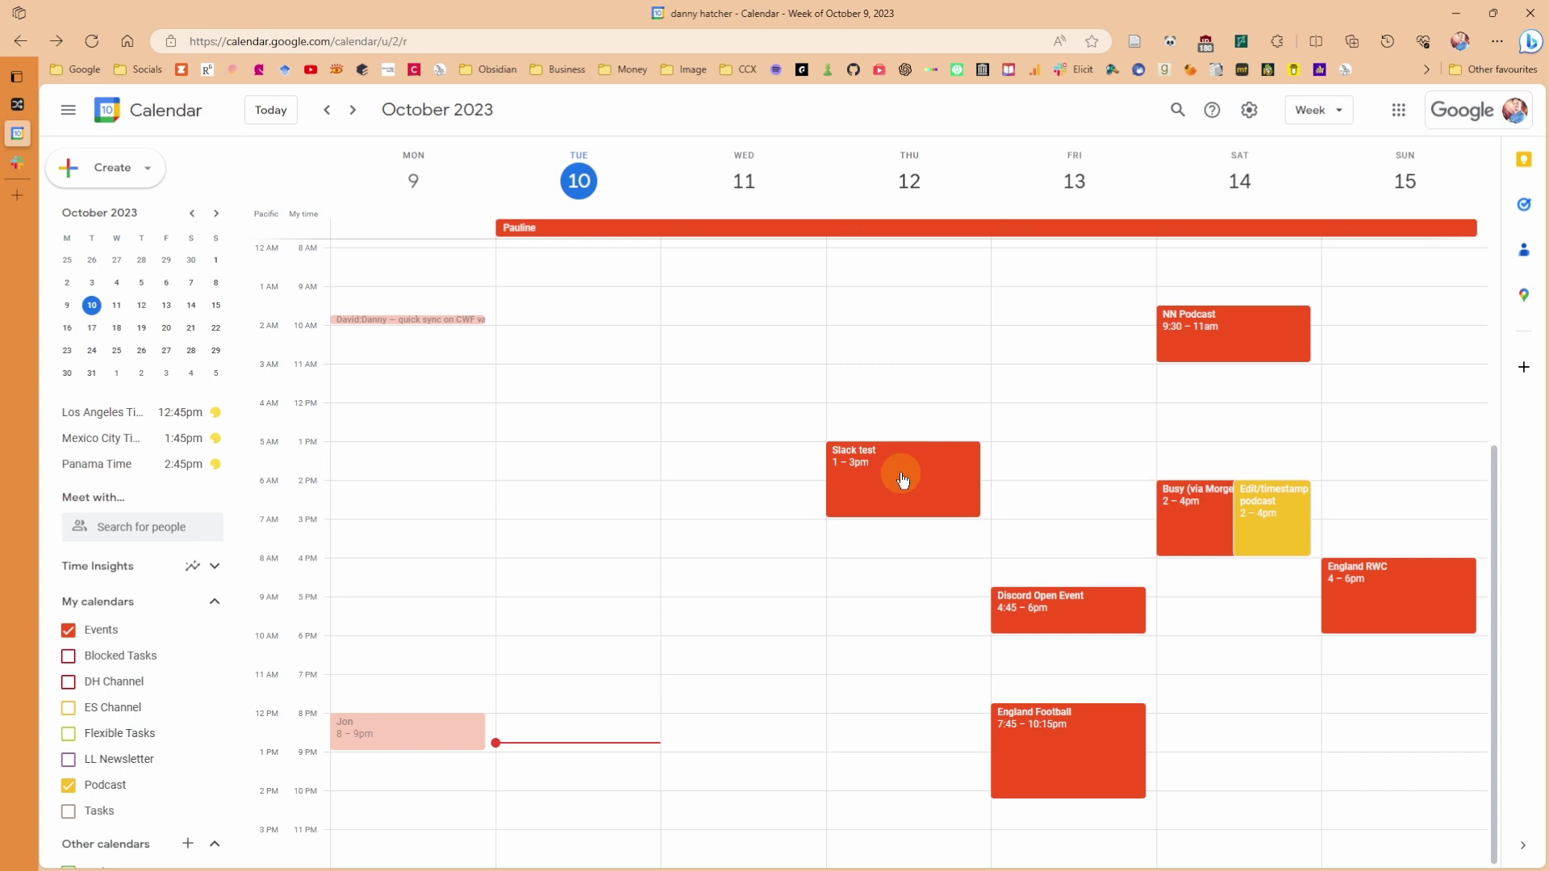
left_click(903, 479)
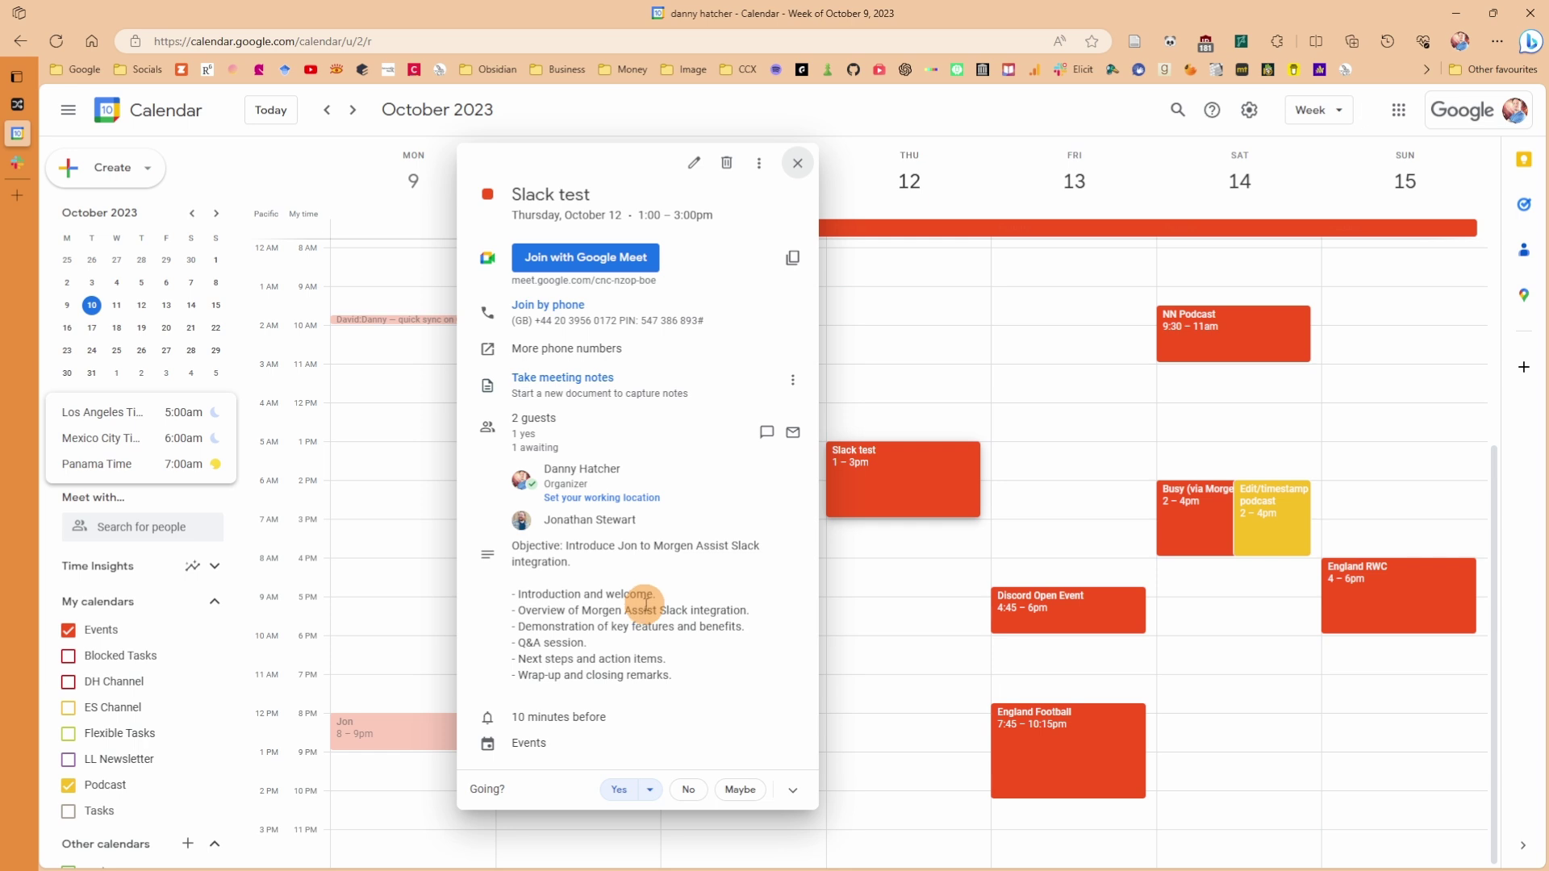
Switch back to Morgen's workflow list, check the Flexible time workflow's team label and open its workflow settings
key("ctrl+shift+Tab")
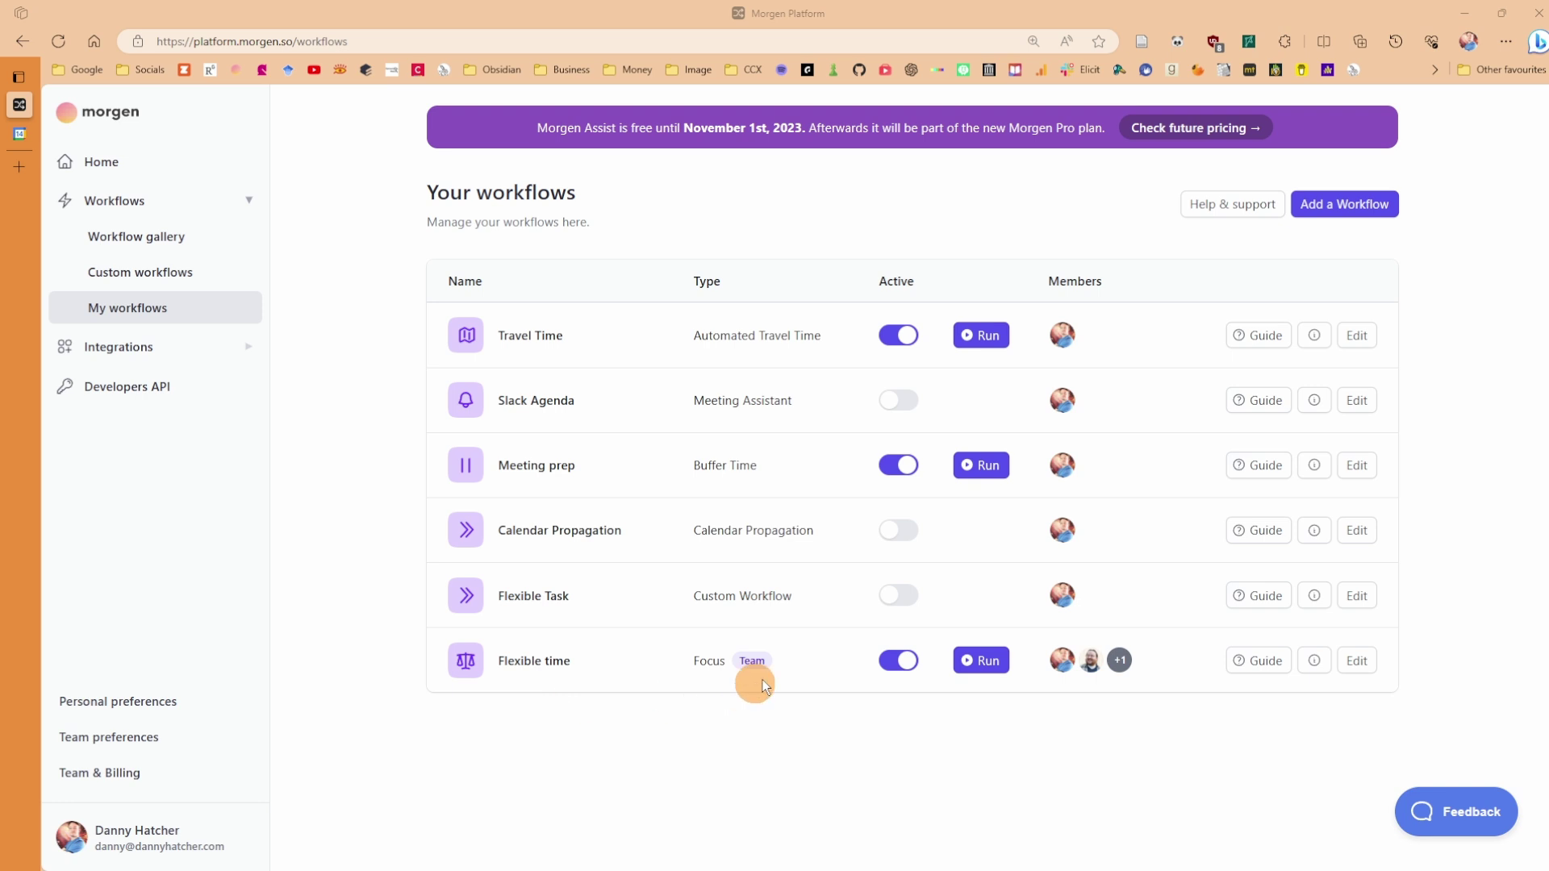
mouse_move(747, 669)
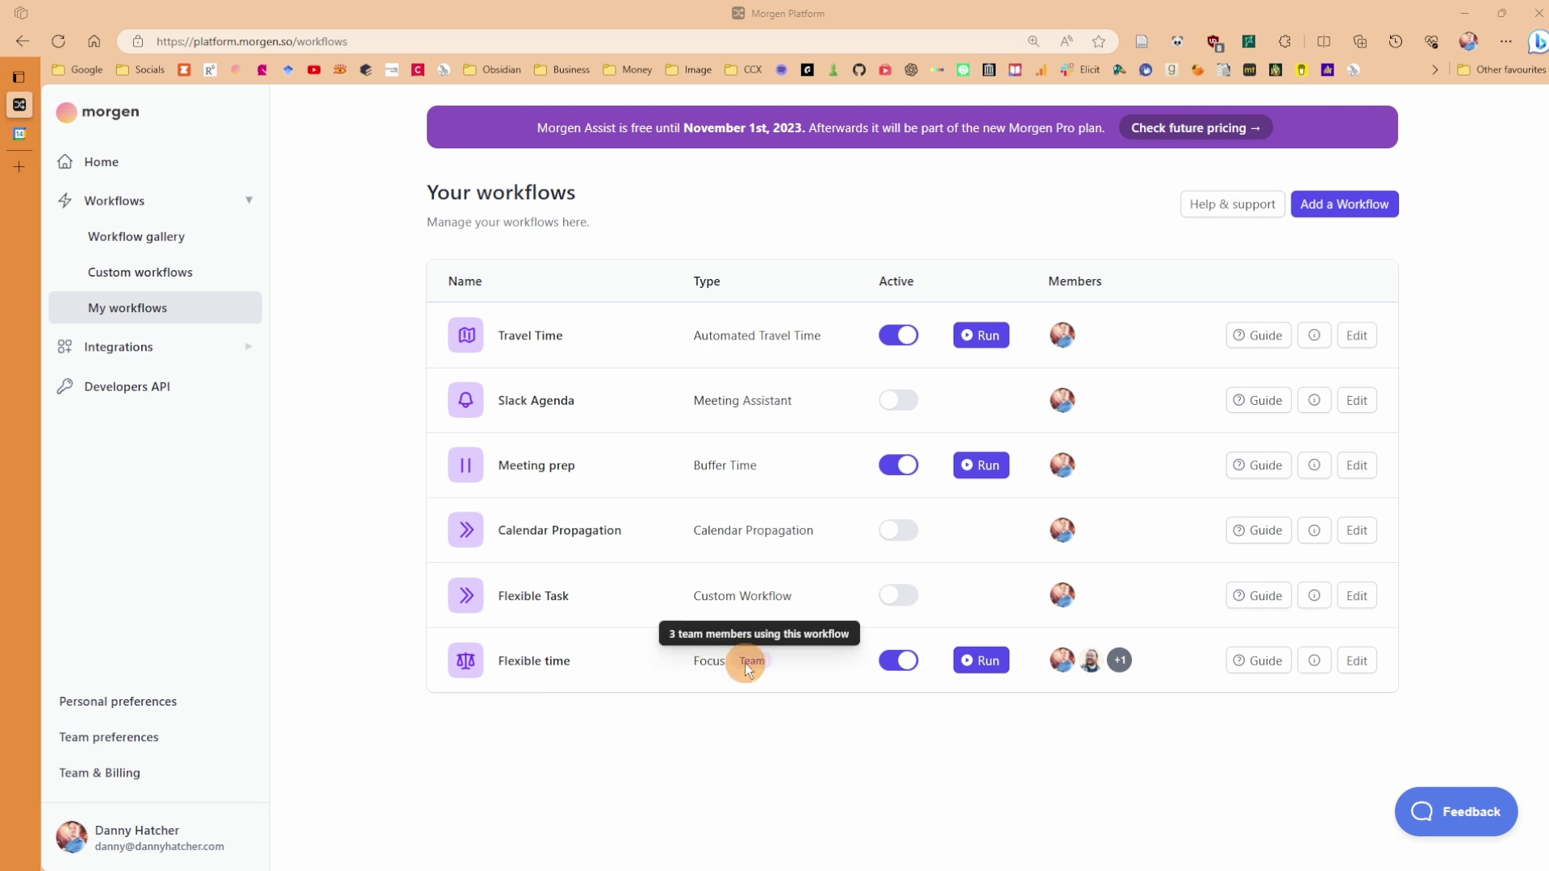
left_click(1349, 663)
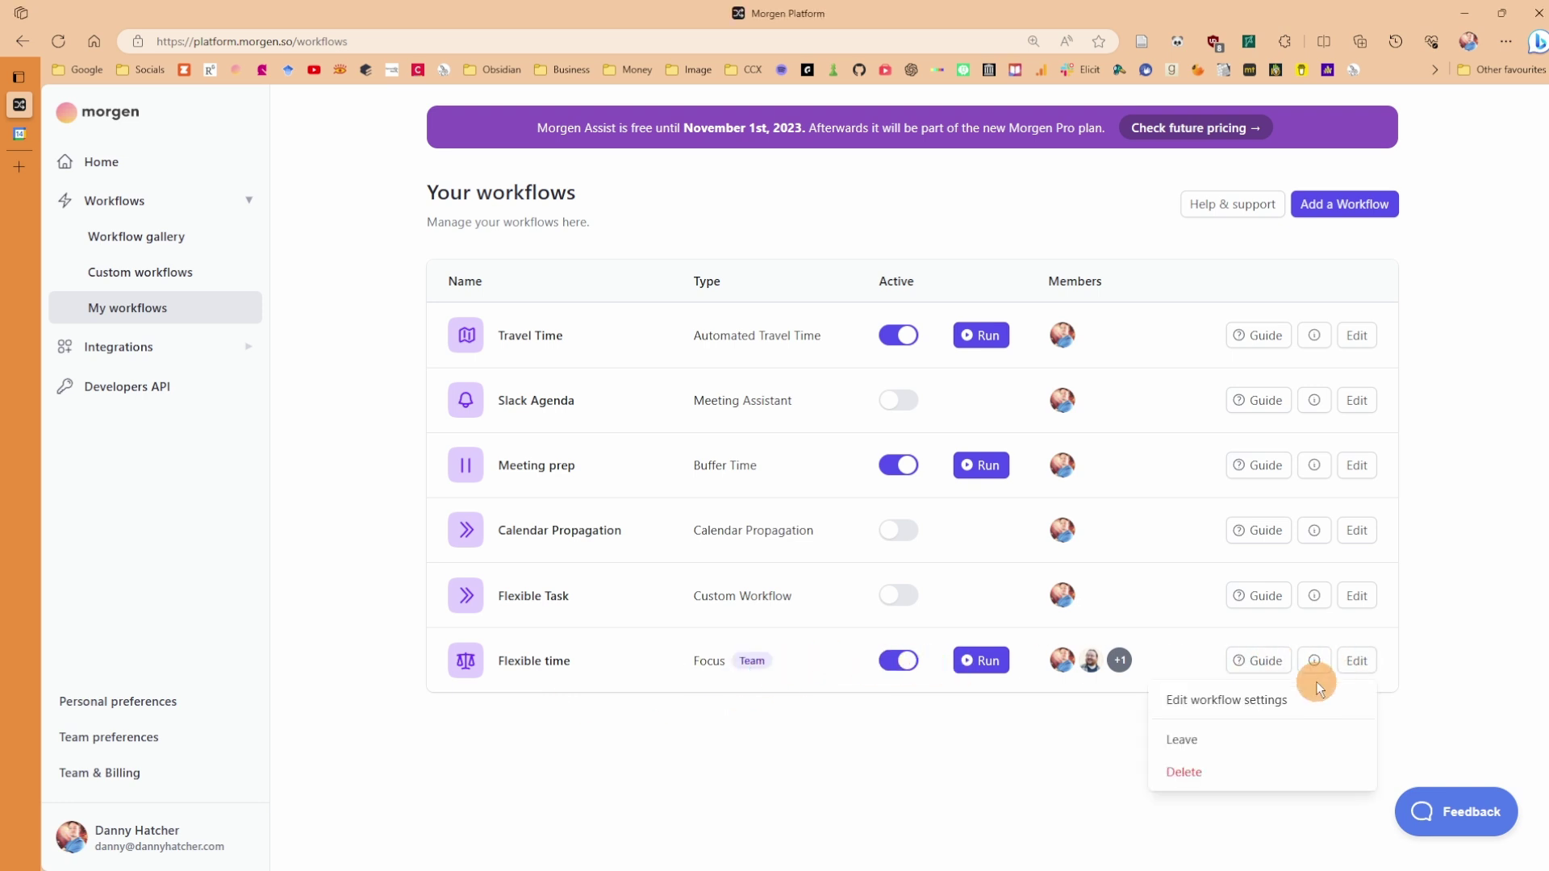
left_click(1267, 697)
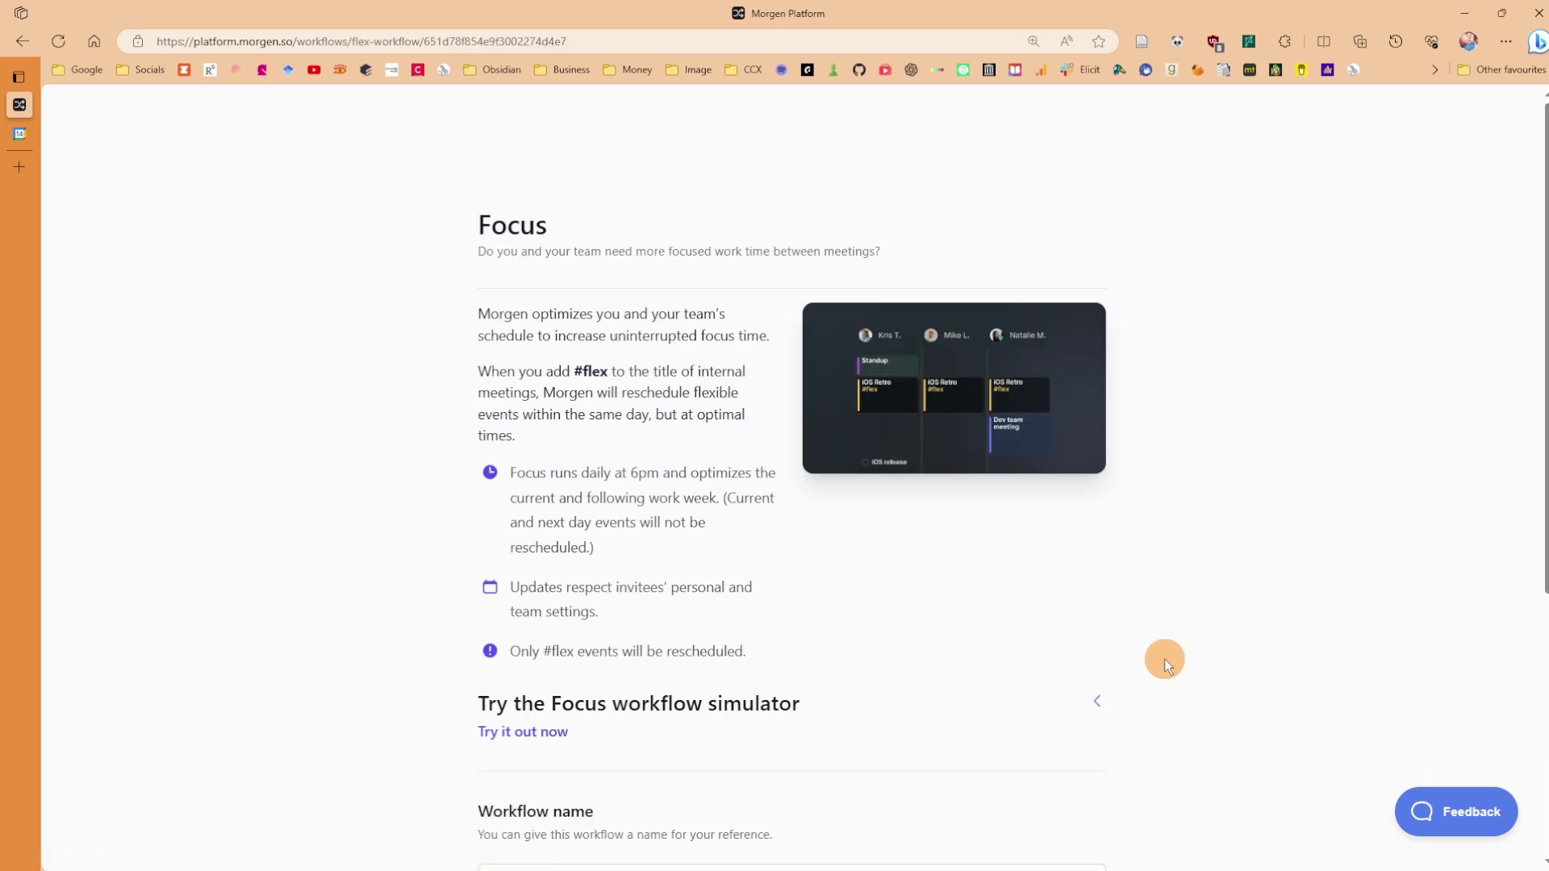
Review the Focus workflow's description of #flex events, its daily 6pm run and which days' events will not be rescheduled
left_click_drag(572, 373, 610, 373)
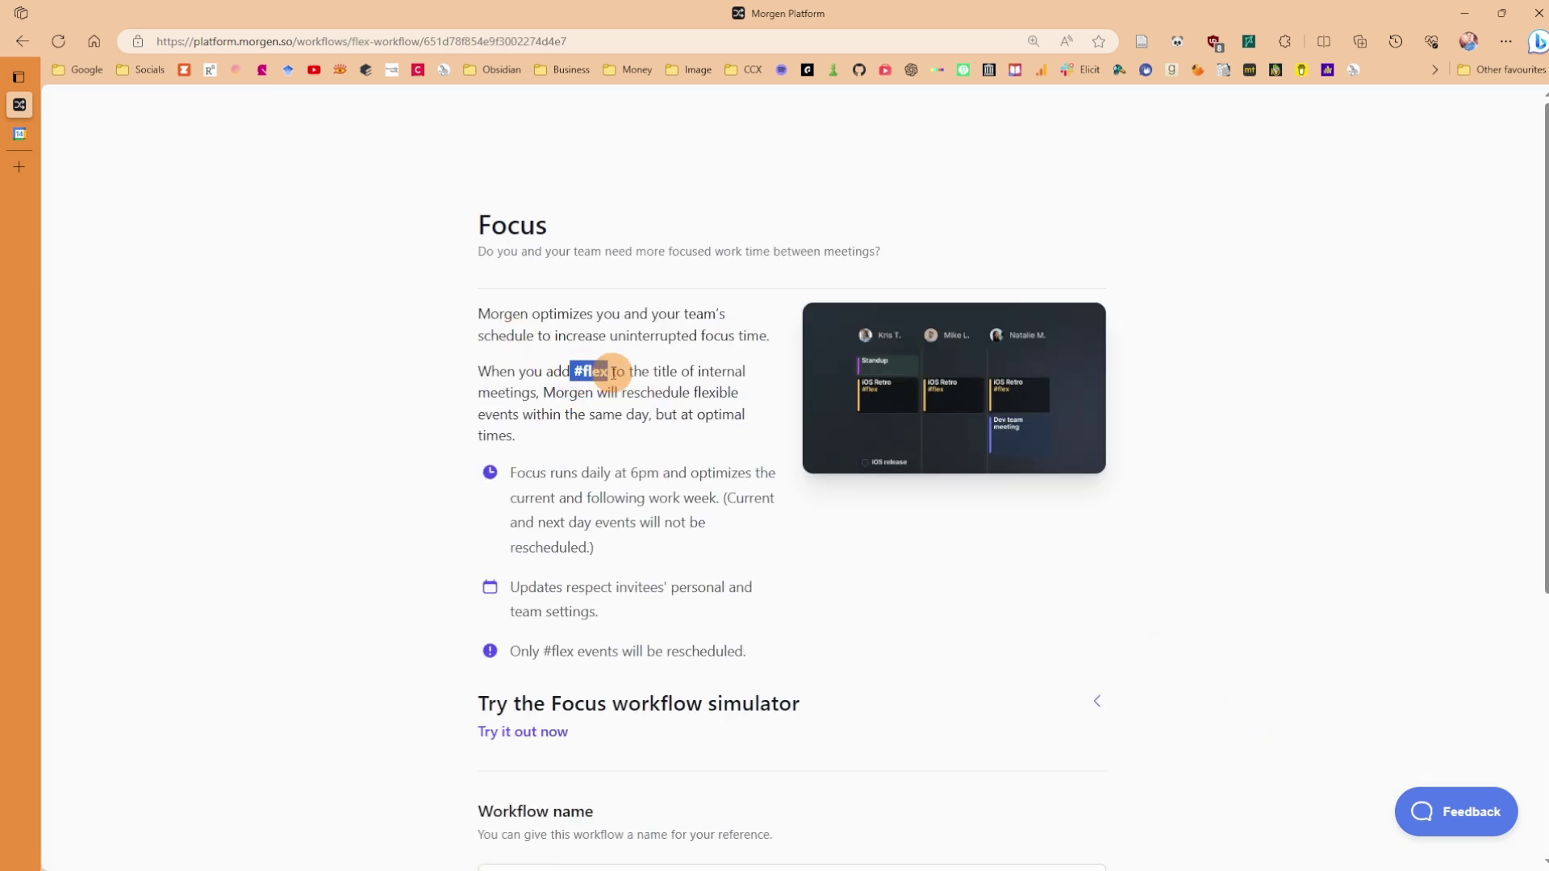
left_click(656, 387)
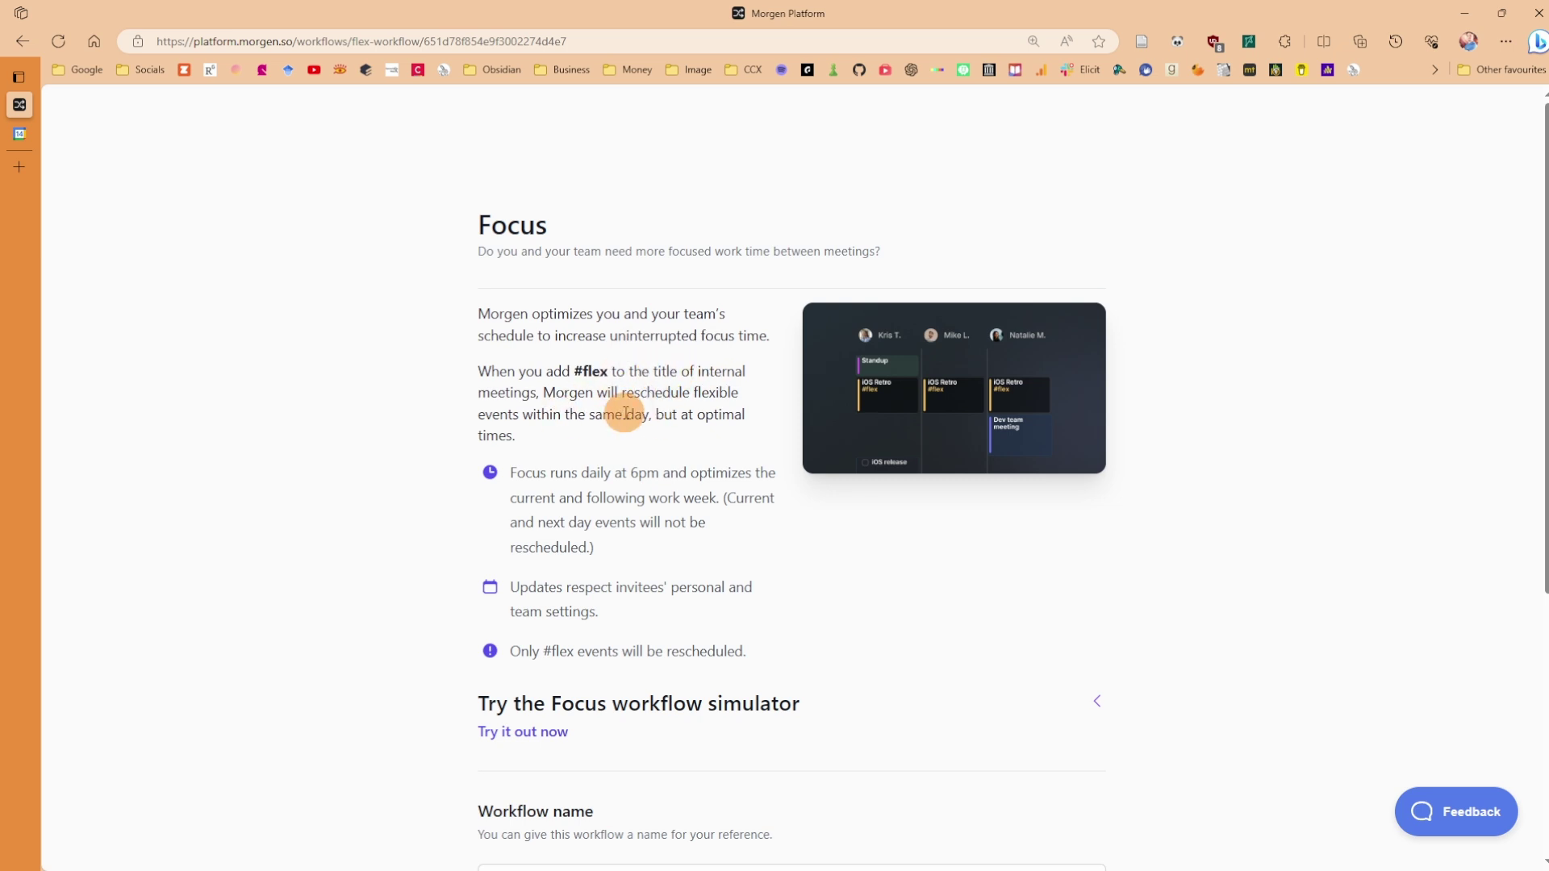
scroll(595, 409, "down", 3)
left_click_drag(510, 237, 650, 259)
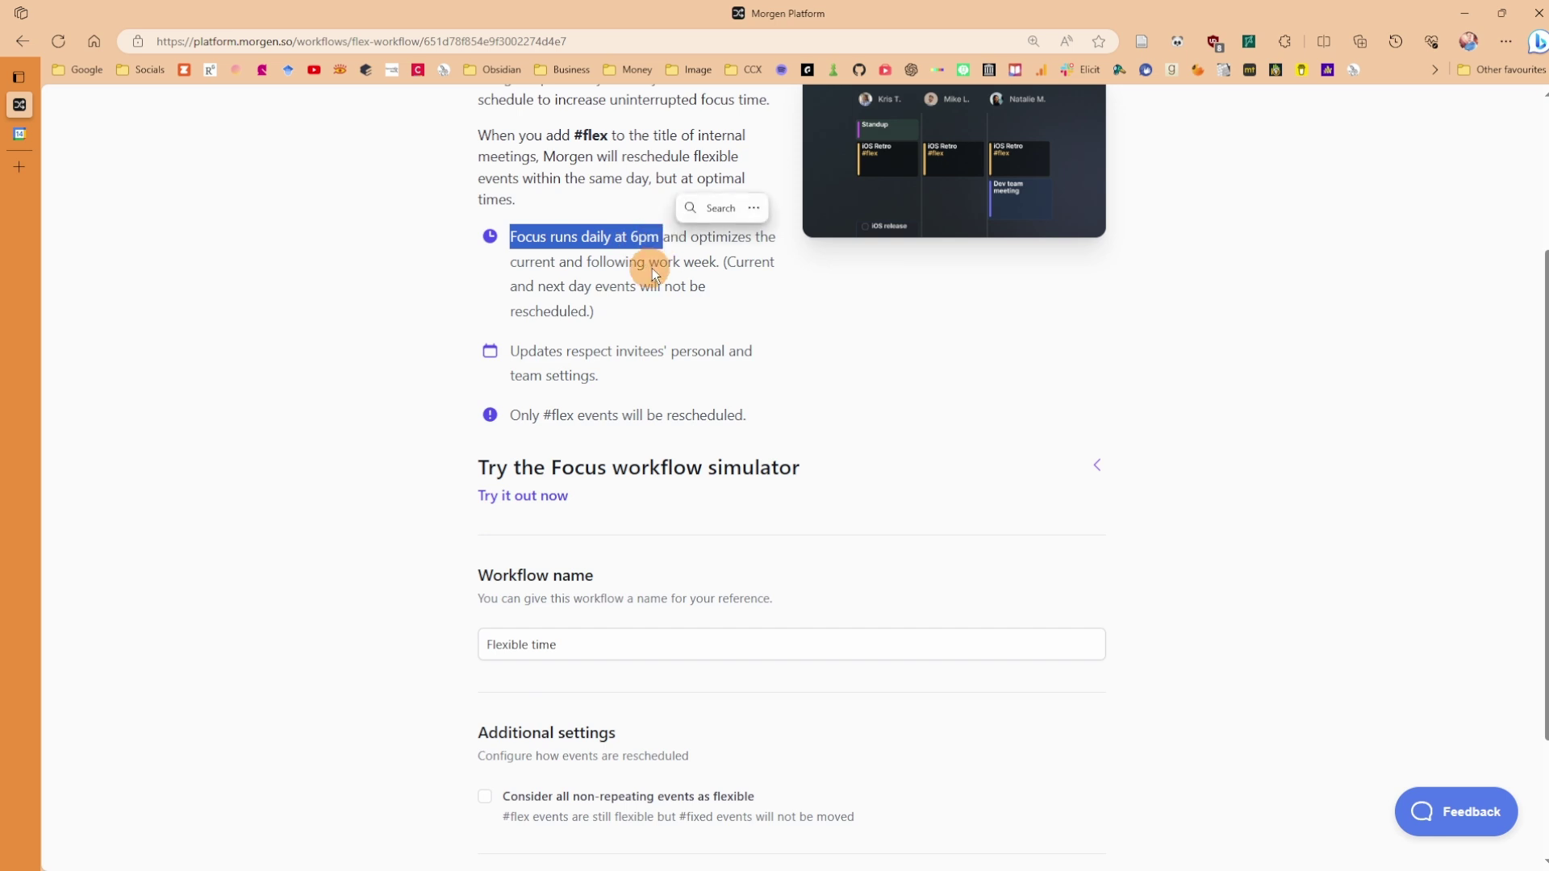
left_click(688, 244)
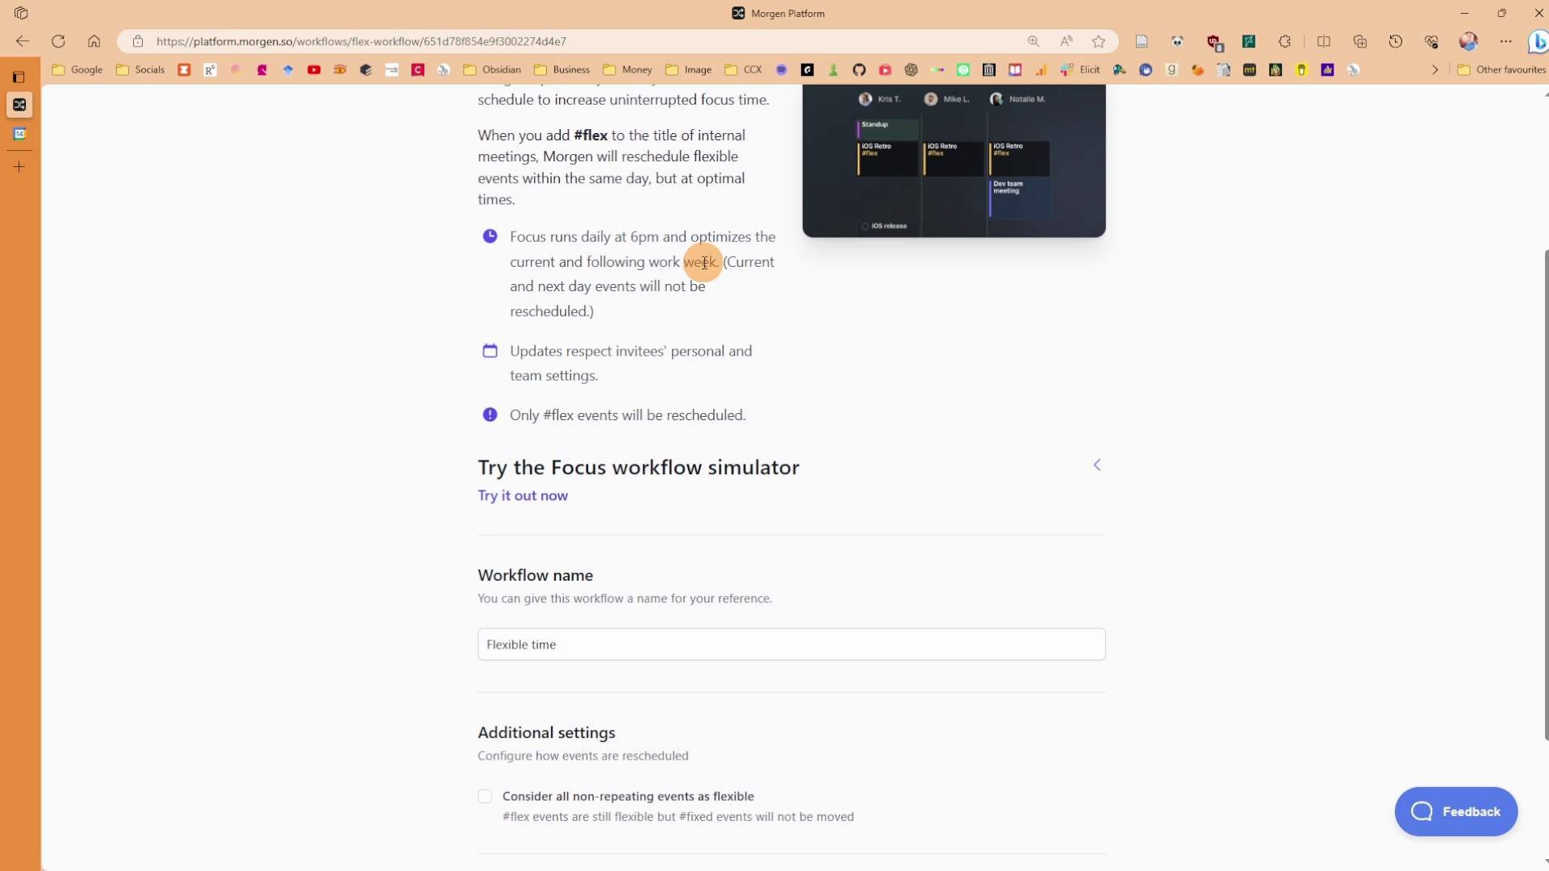
left_click_drag(722, 262, 595, 312)
left_click(579, 287)
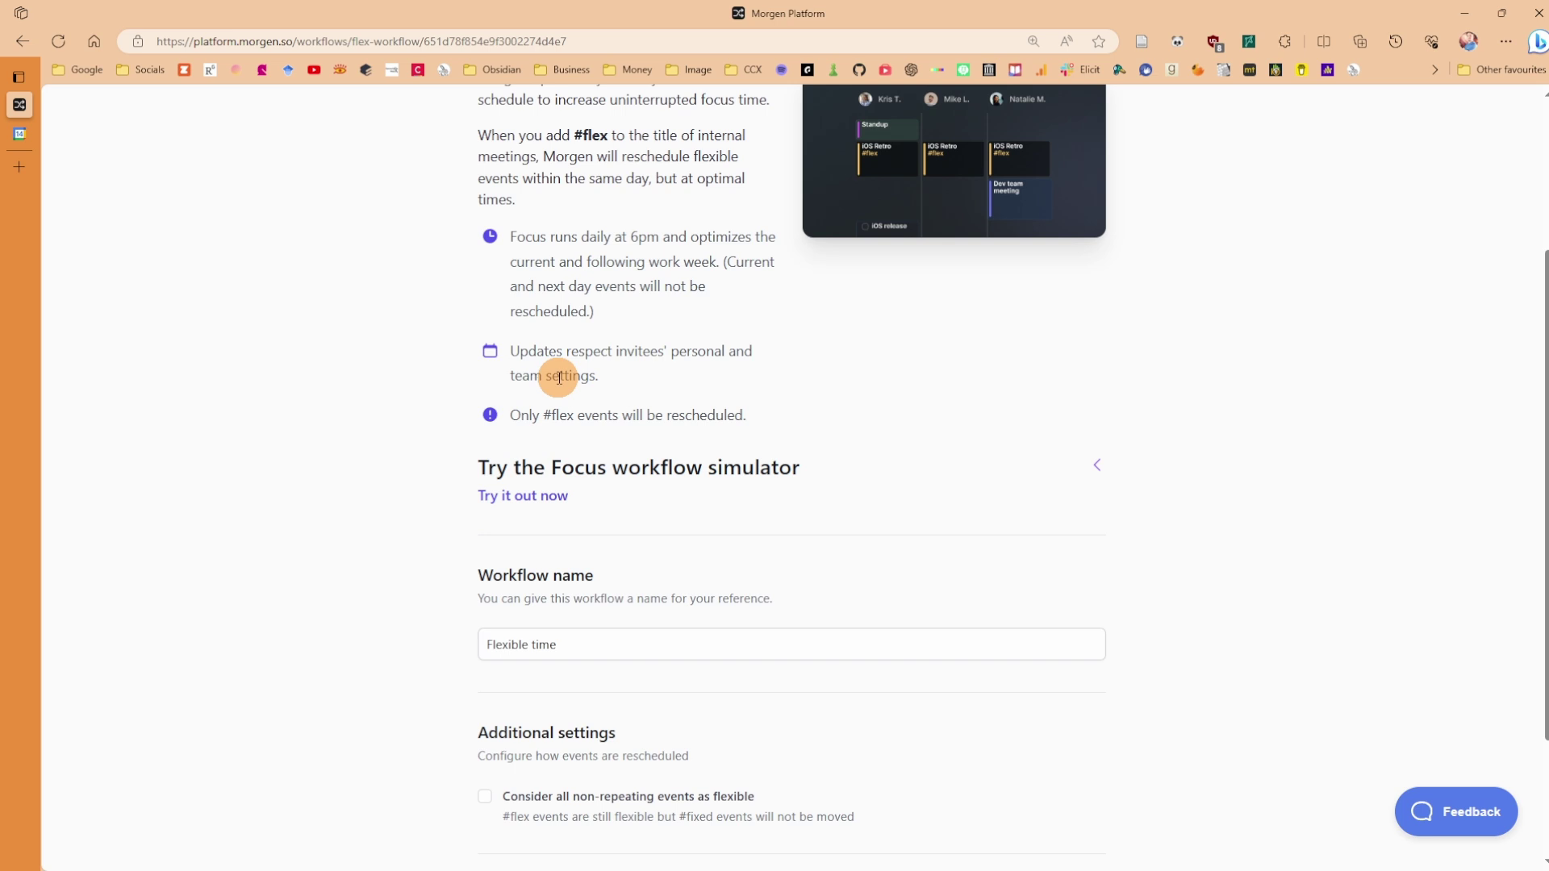
Switch briefly to the Morgen desktop calendar, then review the Focus page's note about invitees' personal and team settings
key("ctrl+alt+m")
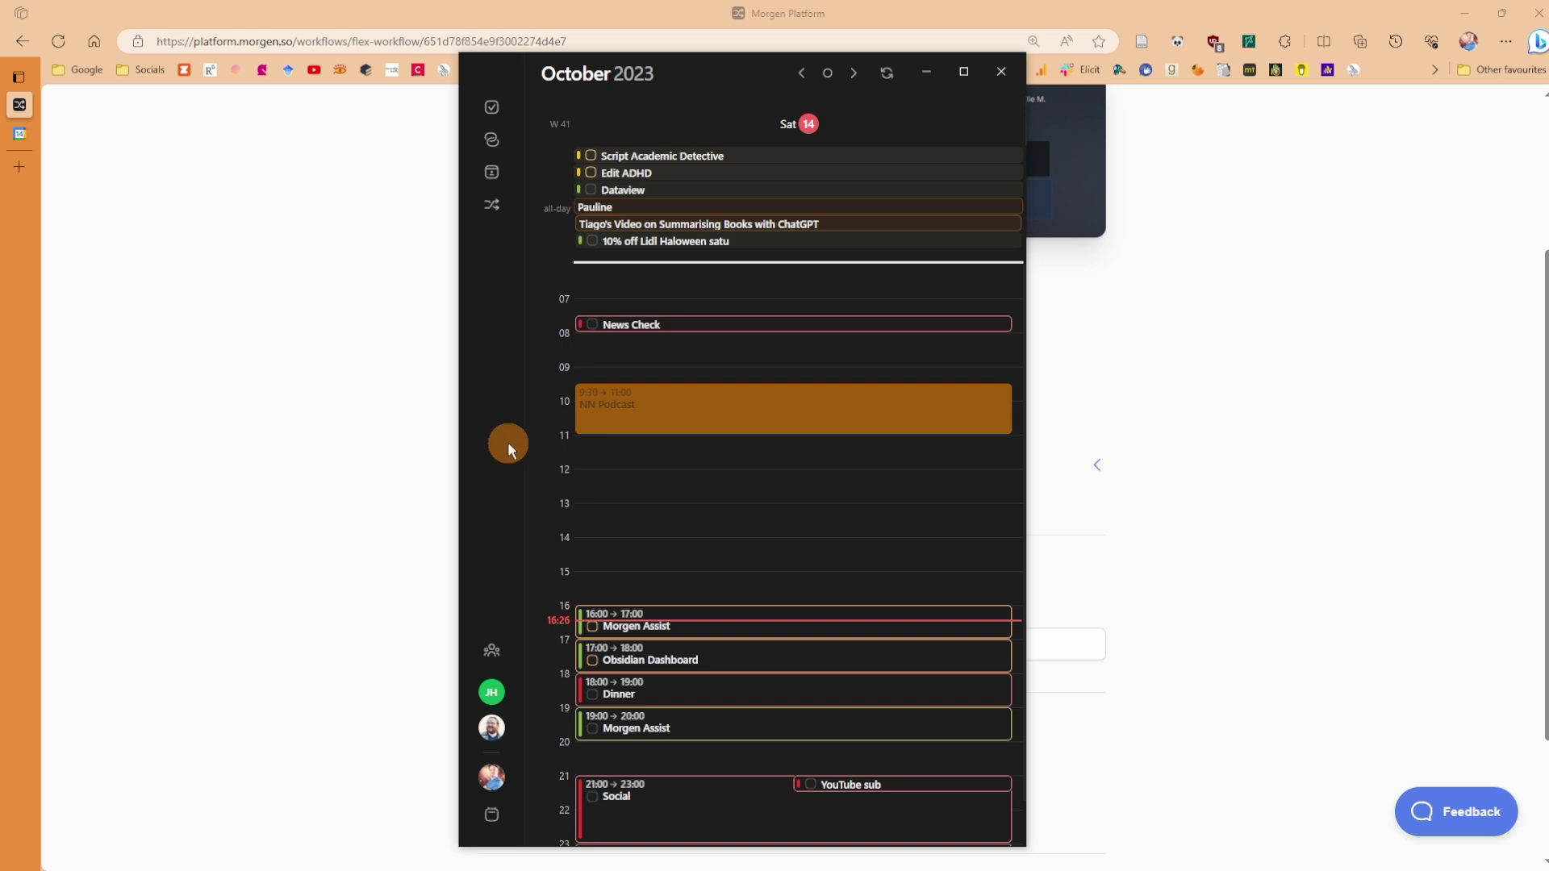
left_click(492, 207)
double_click(642, 351)
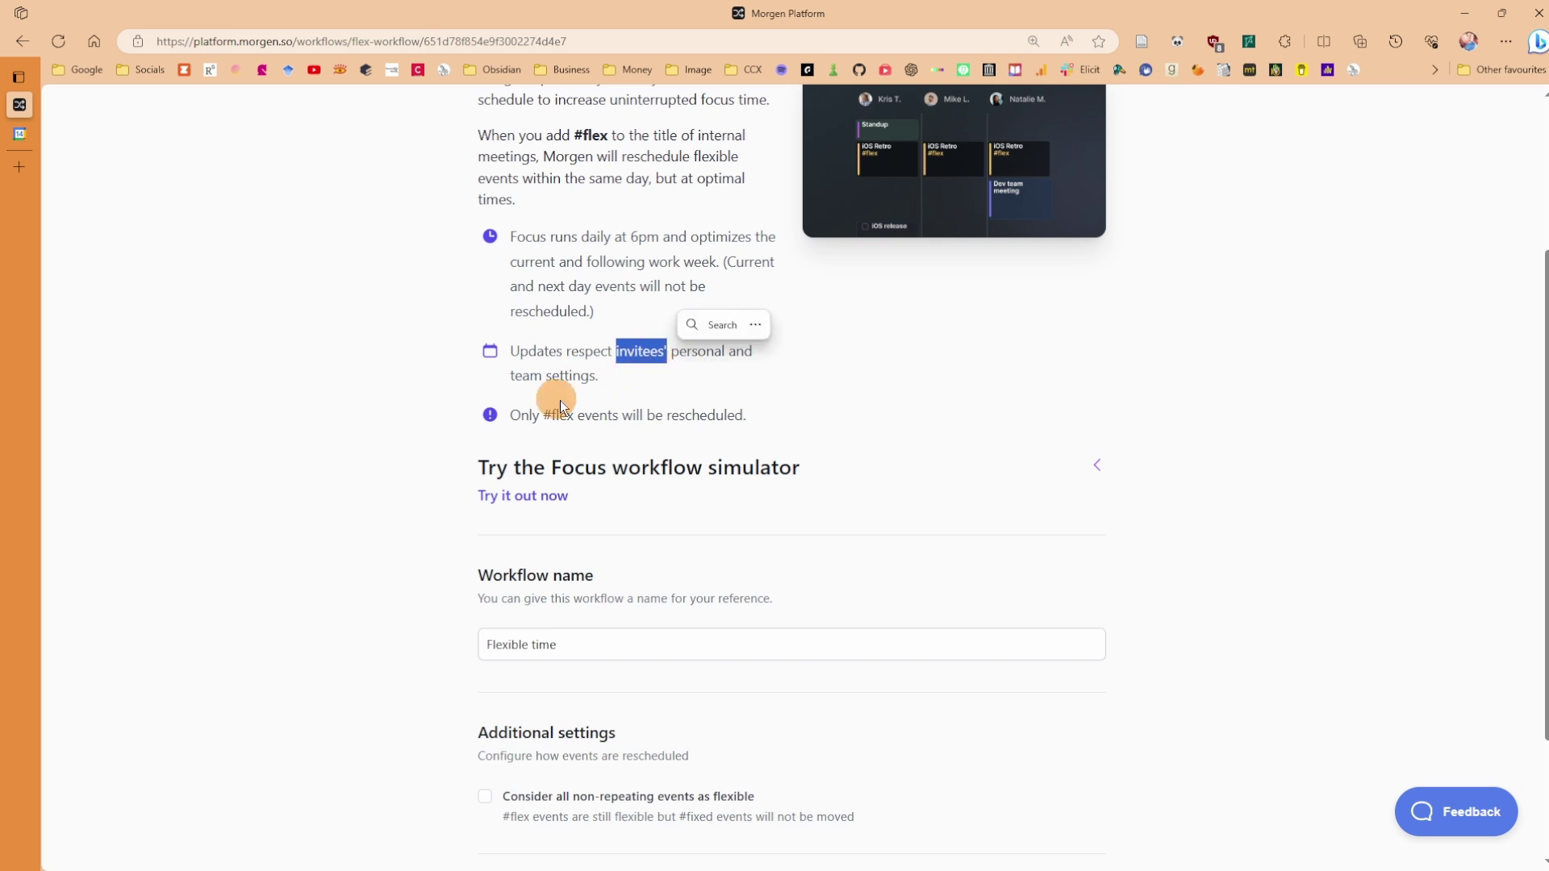
left_click(637, 354)
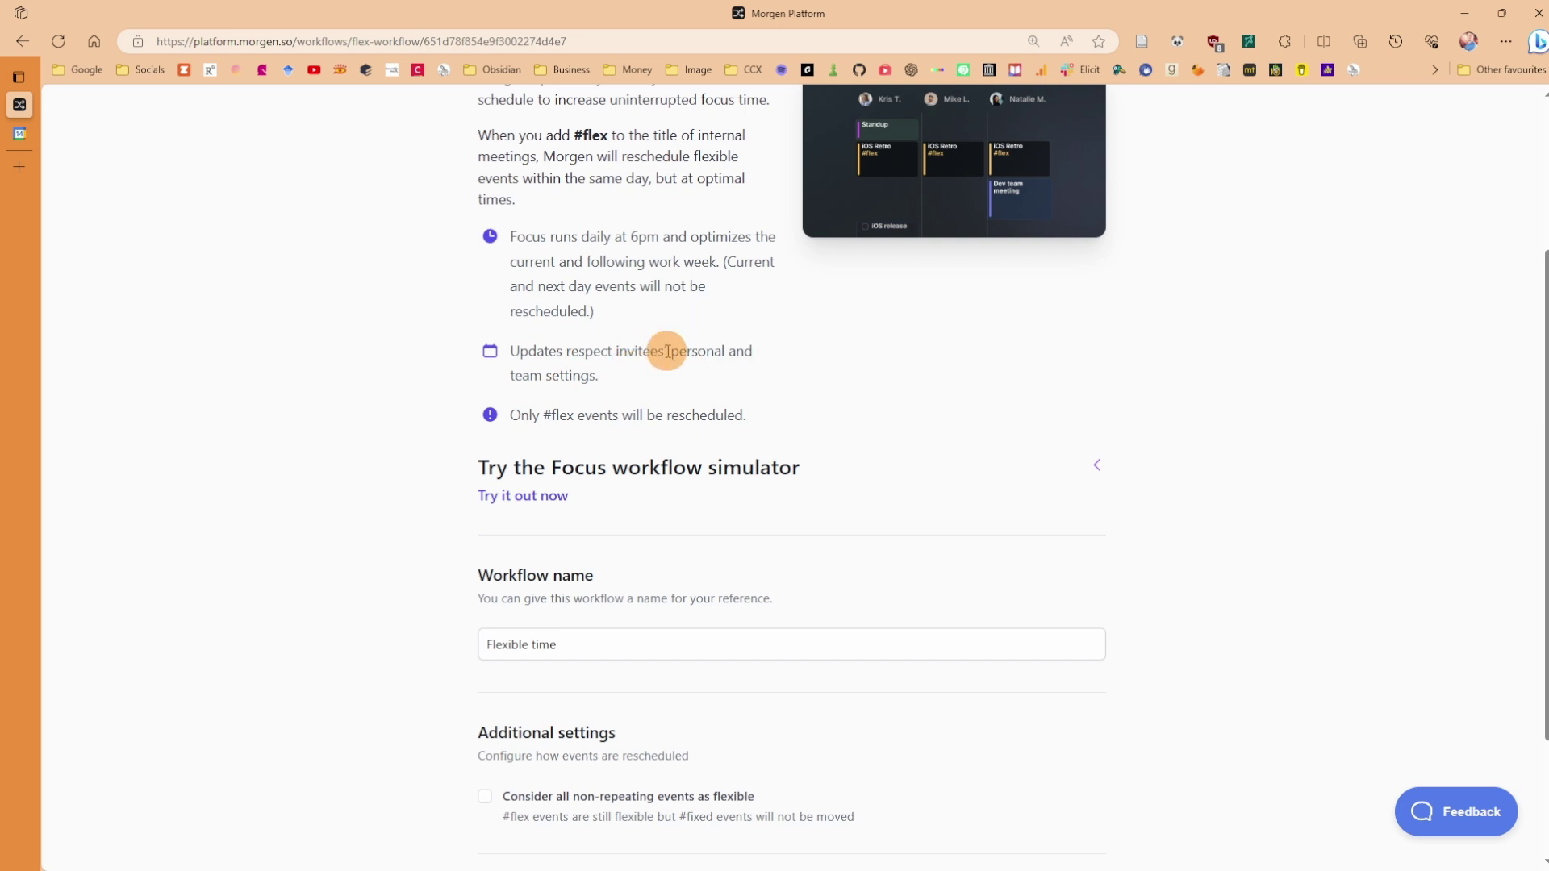
left_click_drag(674, 352, 746, 351)
left_click(558, 373)
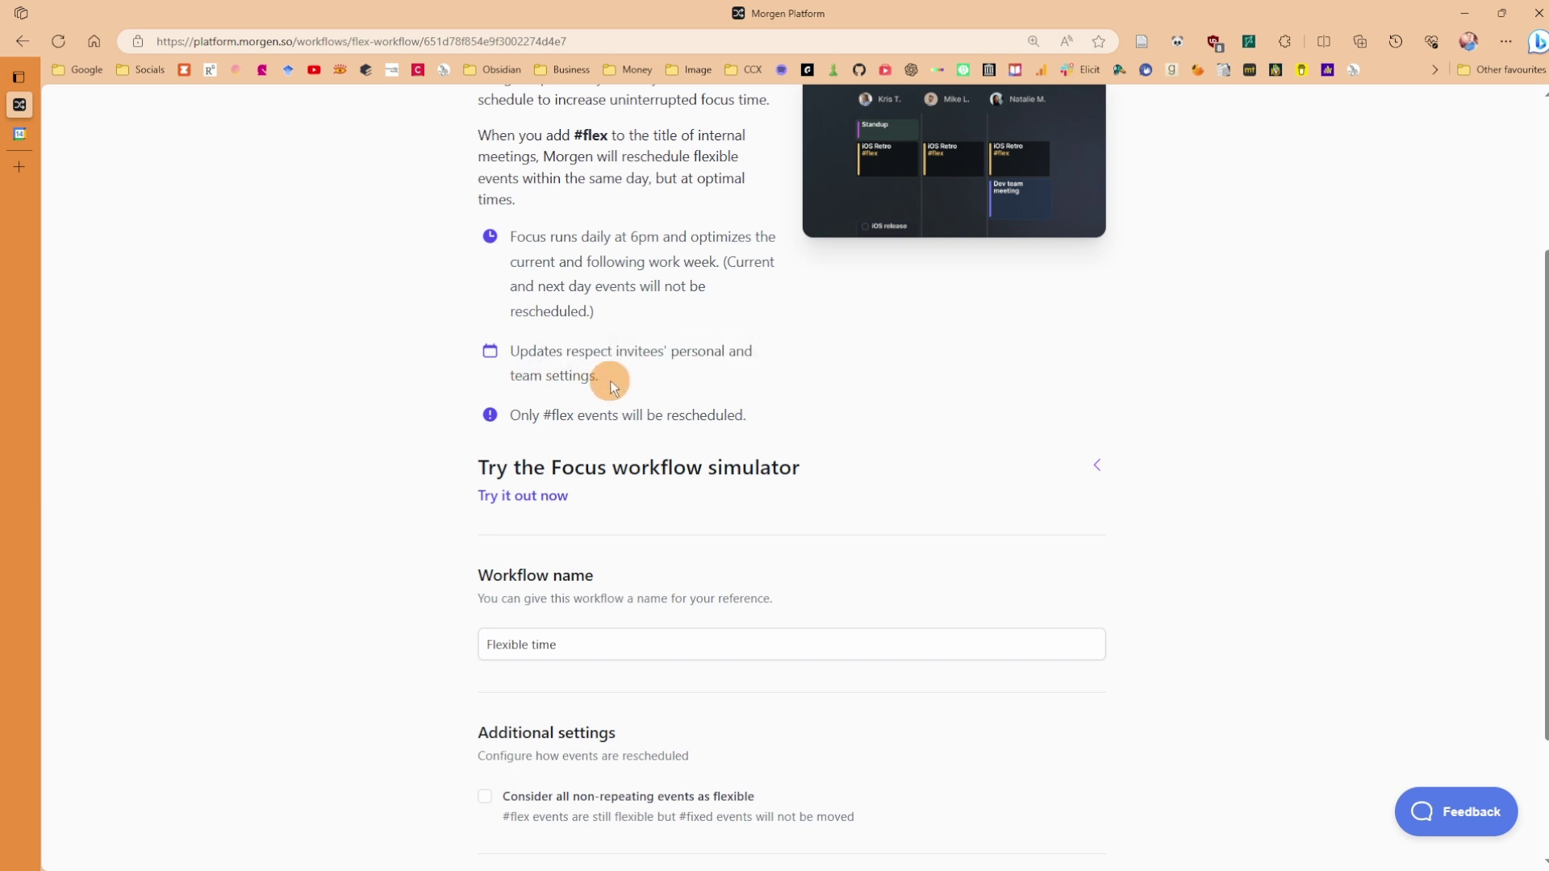
Check the Flexible time workflow's name and additional settings, and save the workflow
scroll(651, 391, "down", 2)
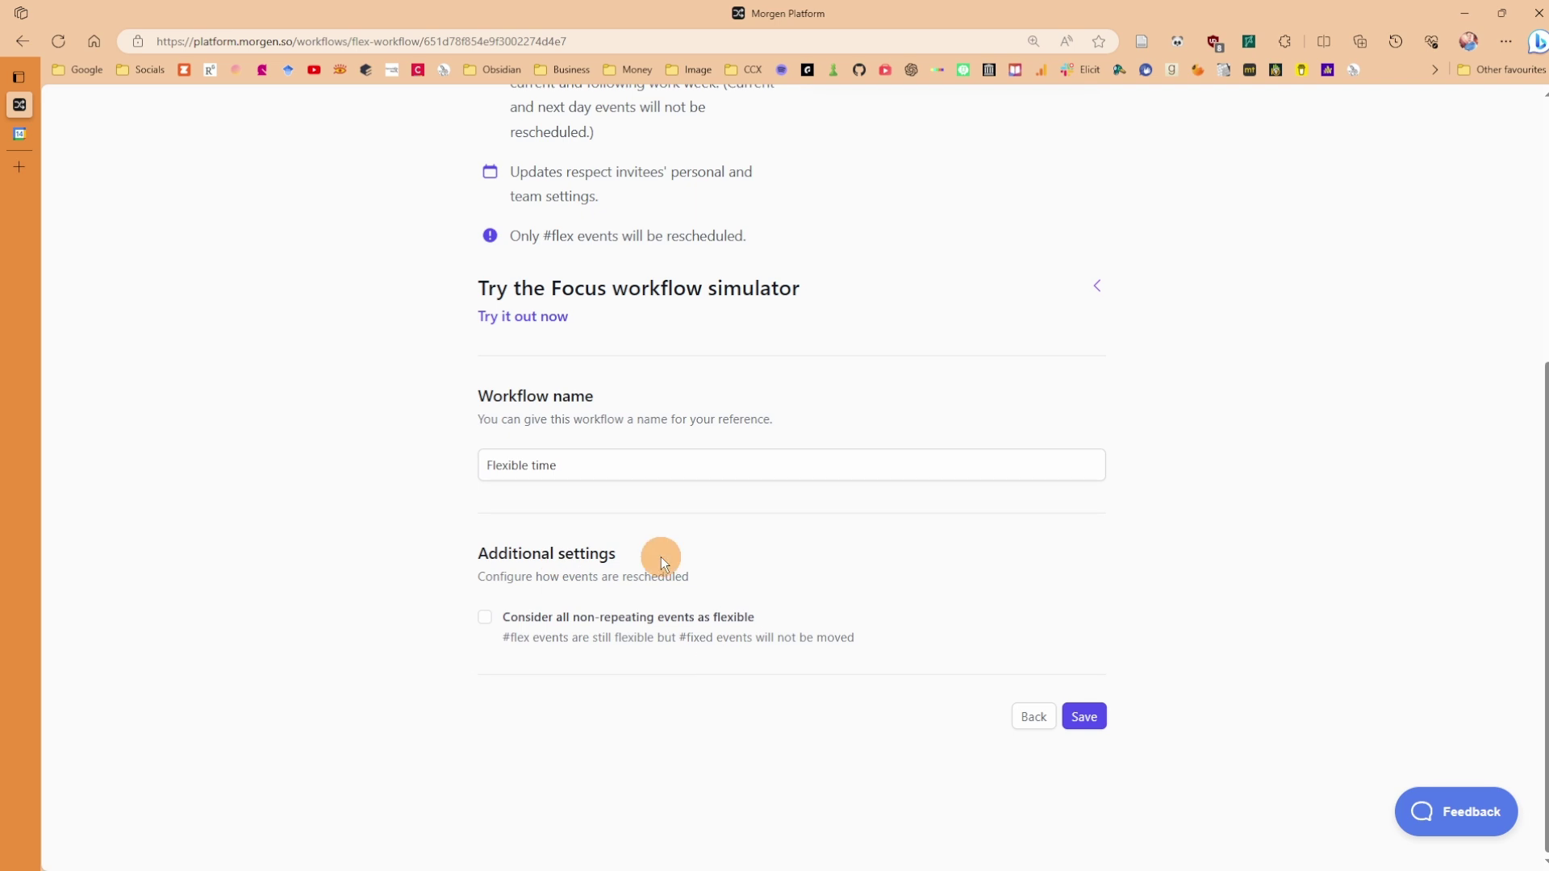
left_click(1086, 716)
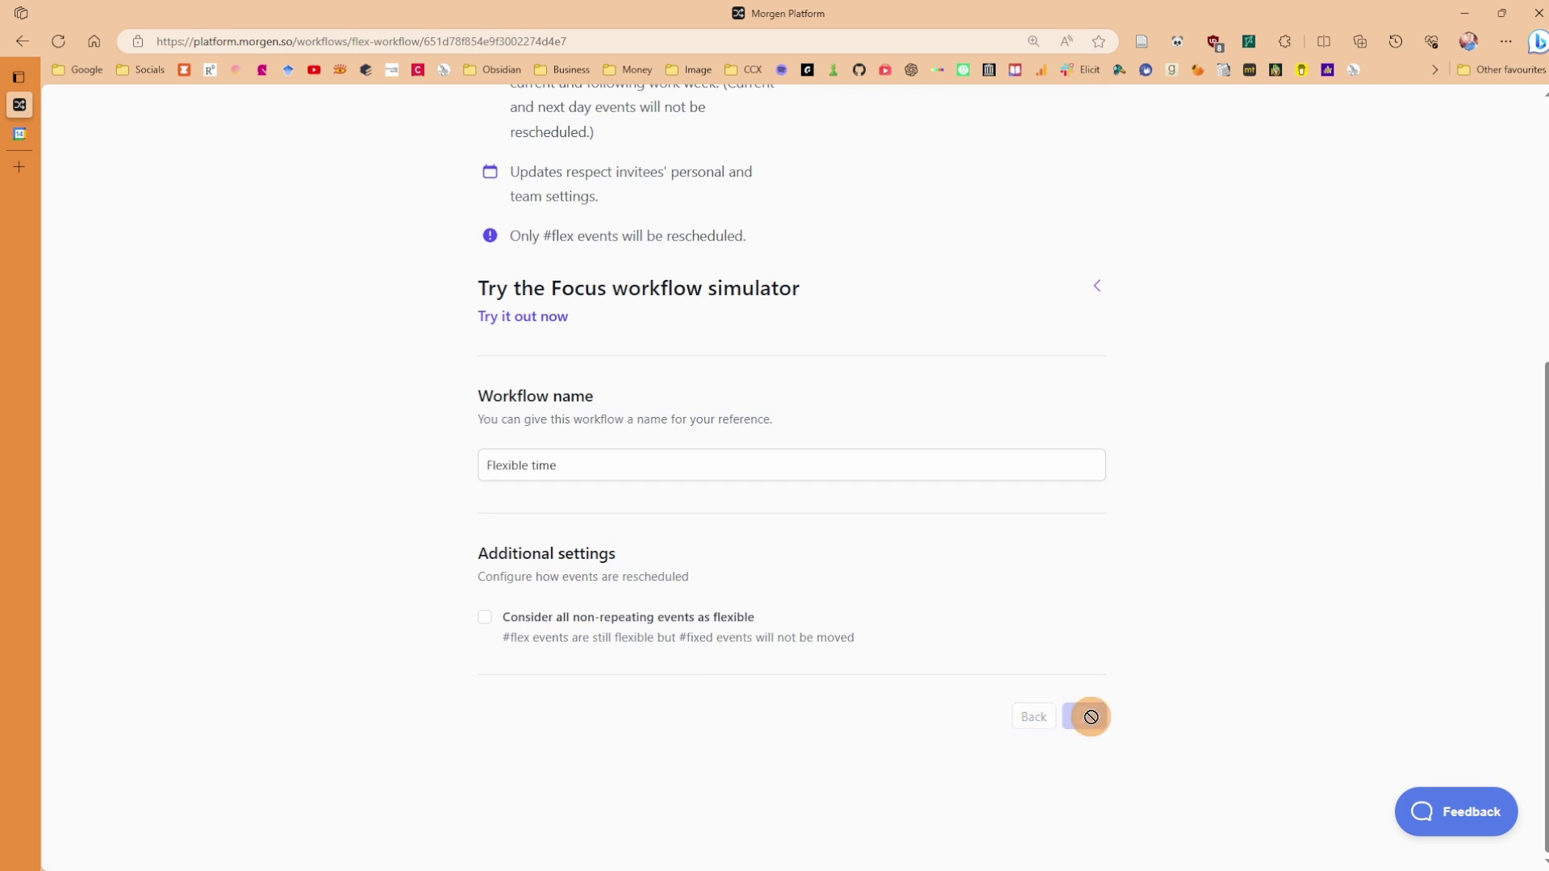
Switch to Google Calendar's week of October 16 and inspect the Meeting and Flexible Event #flex entries on Tuesday, October 17
key("ctrl+Tab")
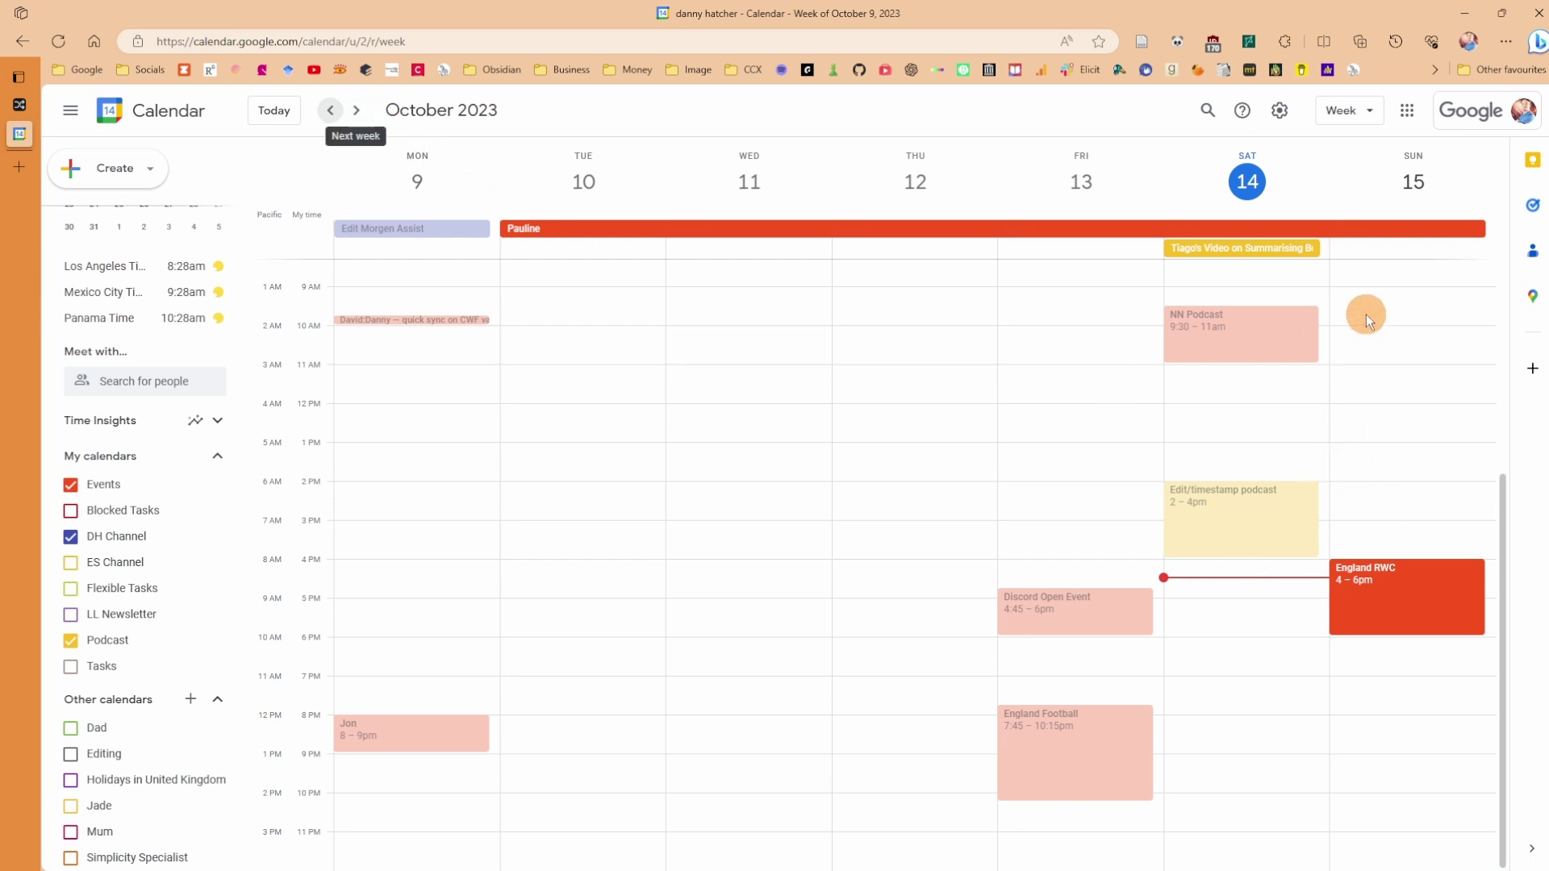
left_click(356, 110)
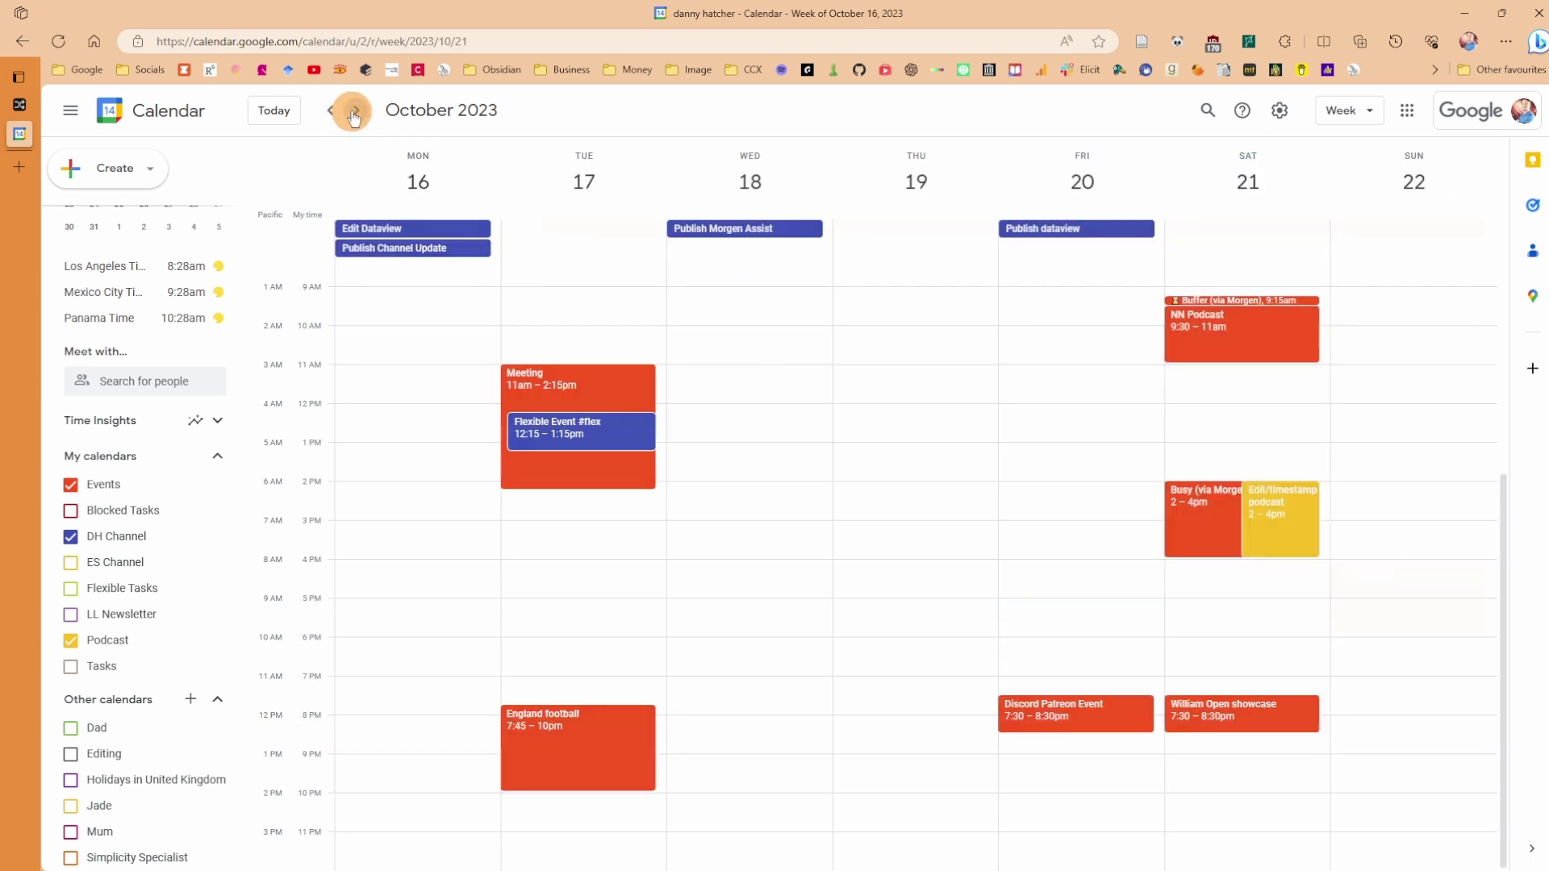
left_click(583, 397)
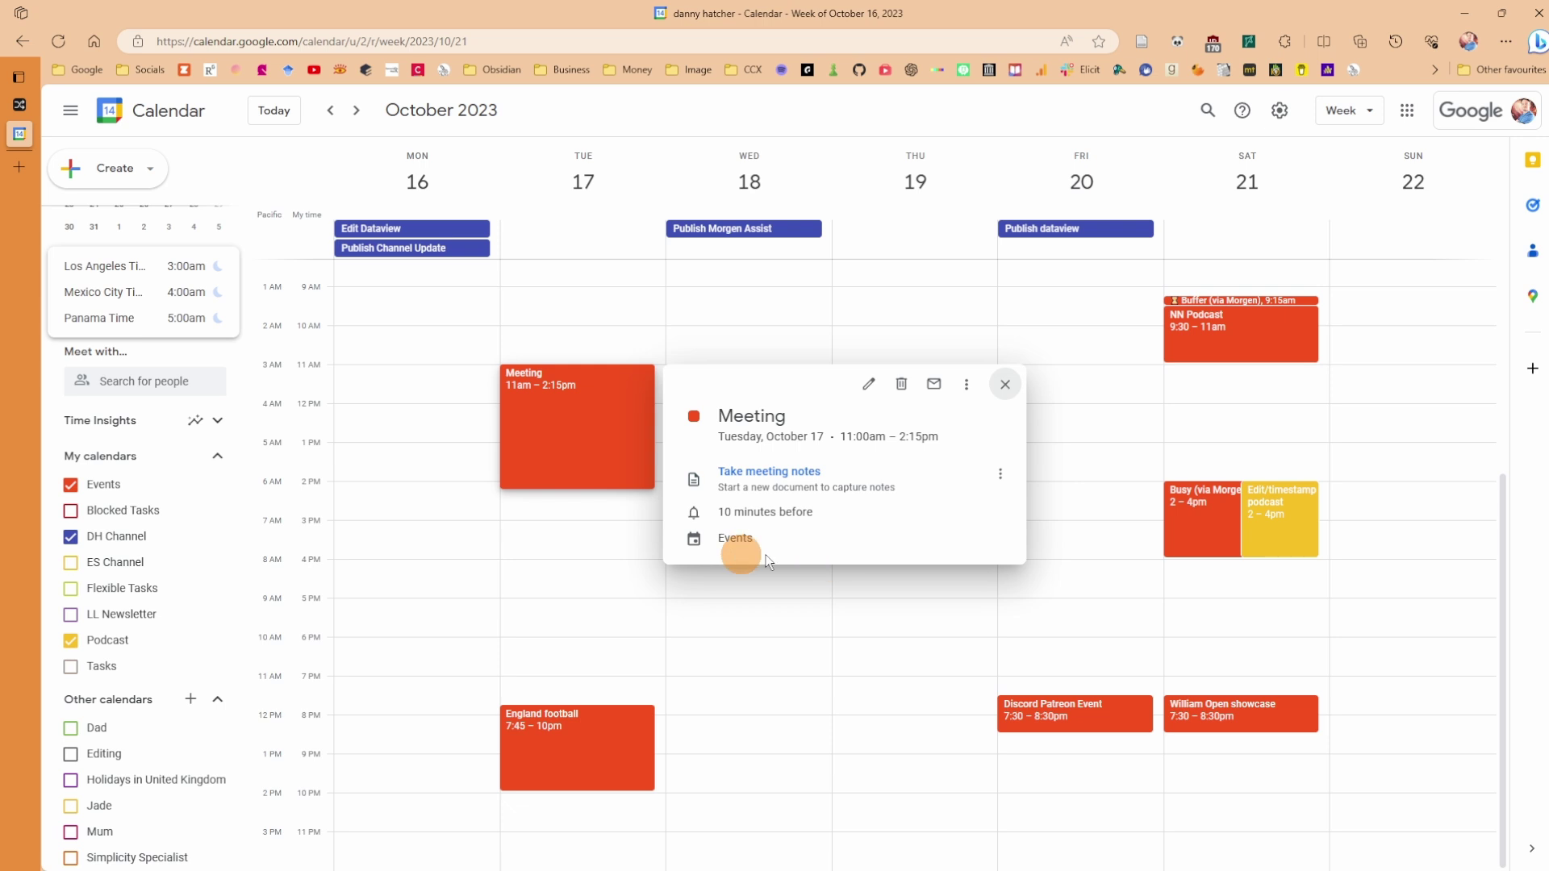
left_click(594, 530)
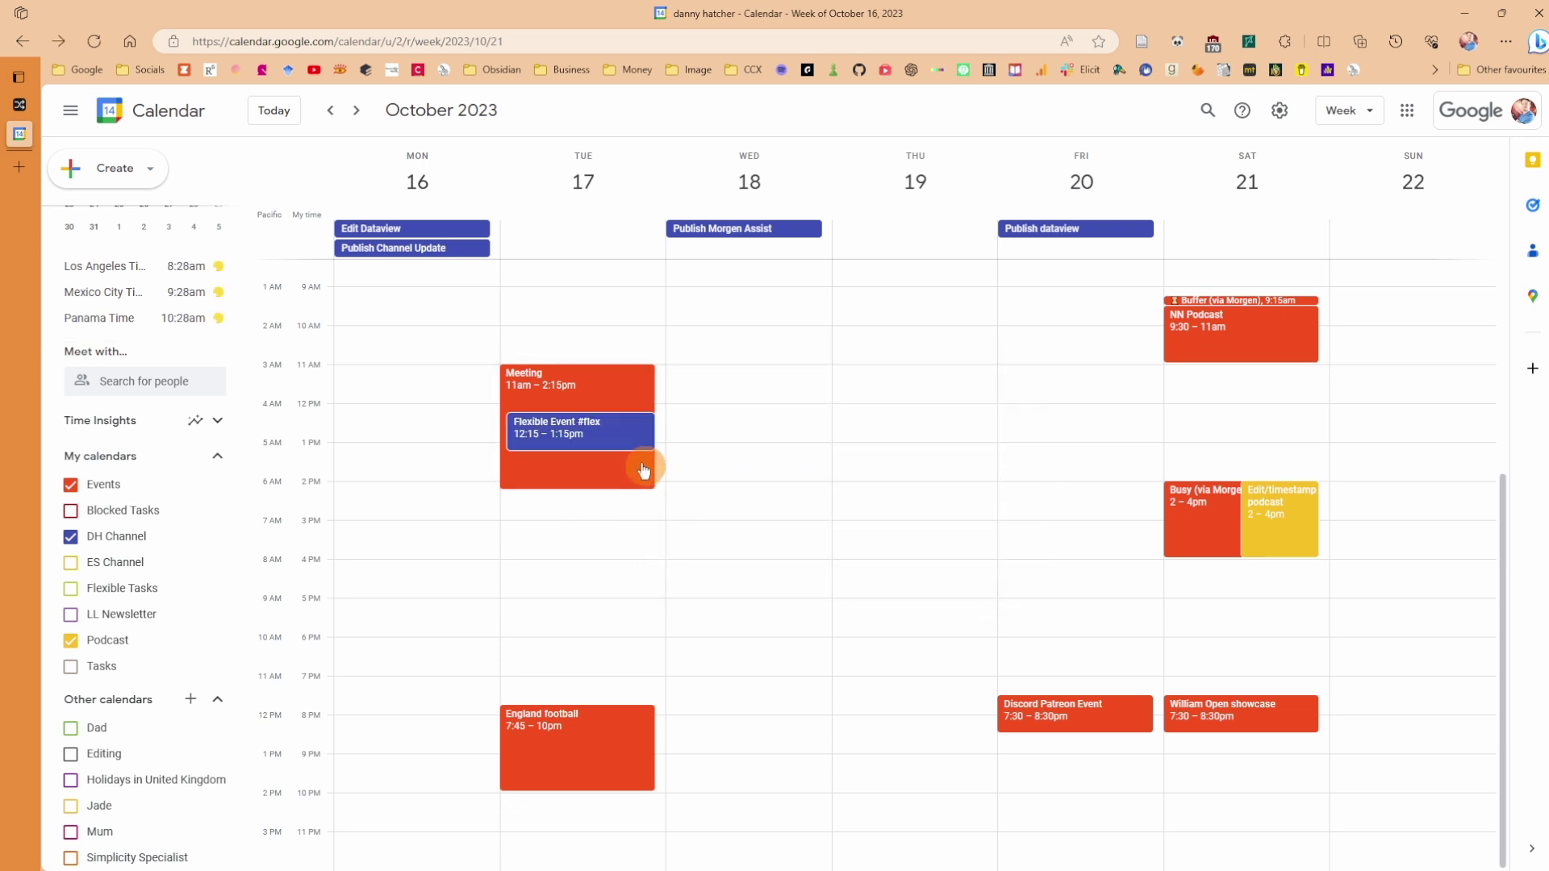
left_click(576, 432)
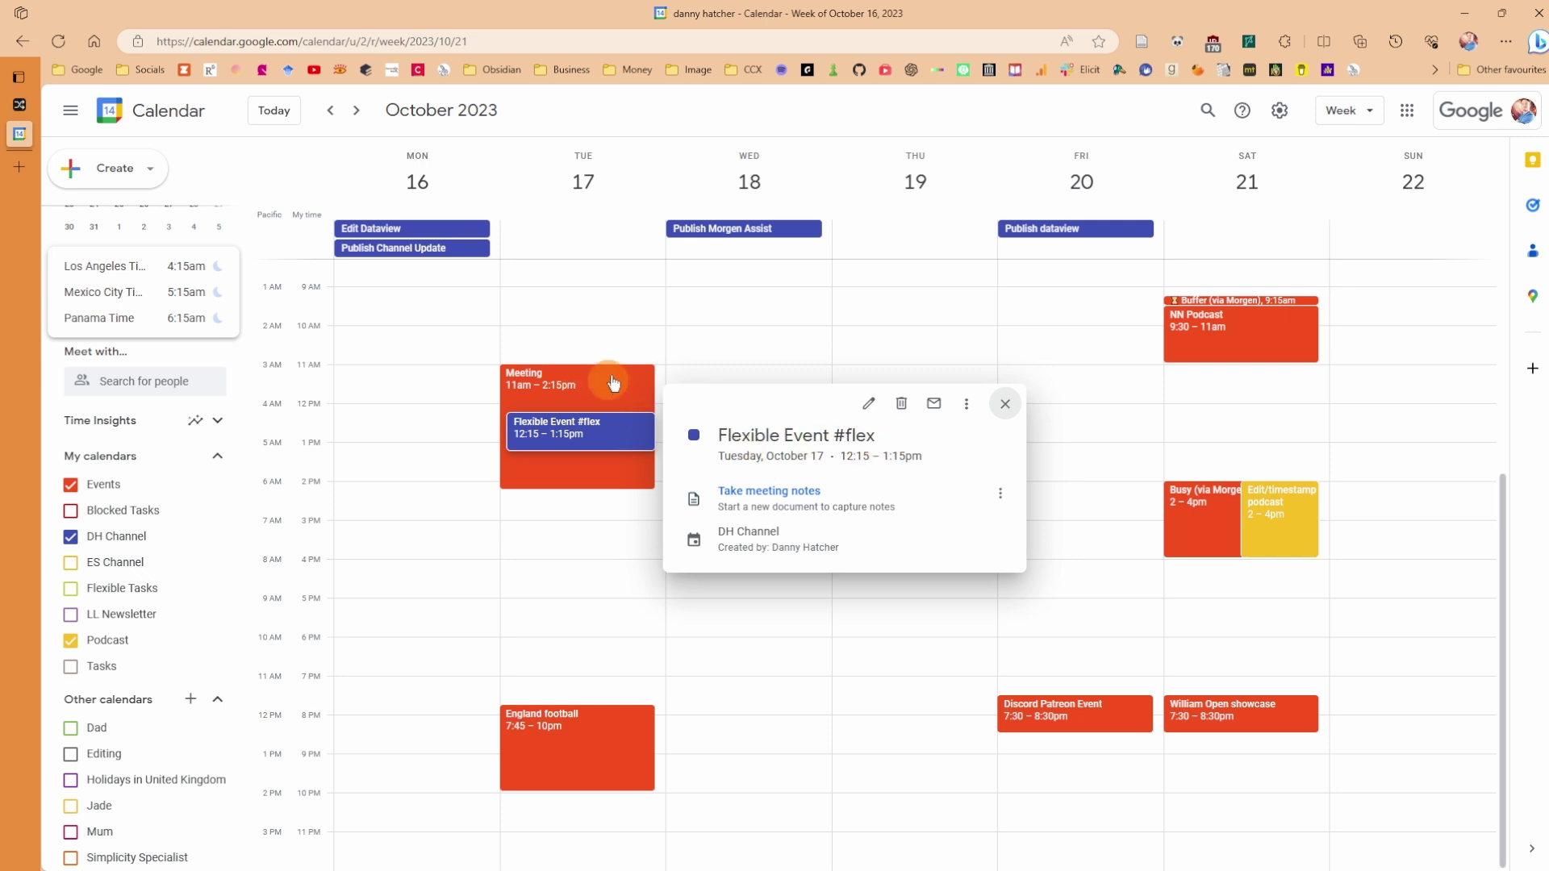
left_click(589, 334)
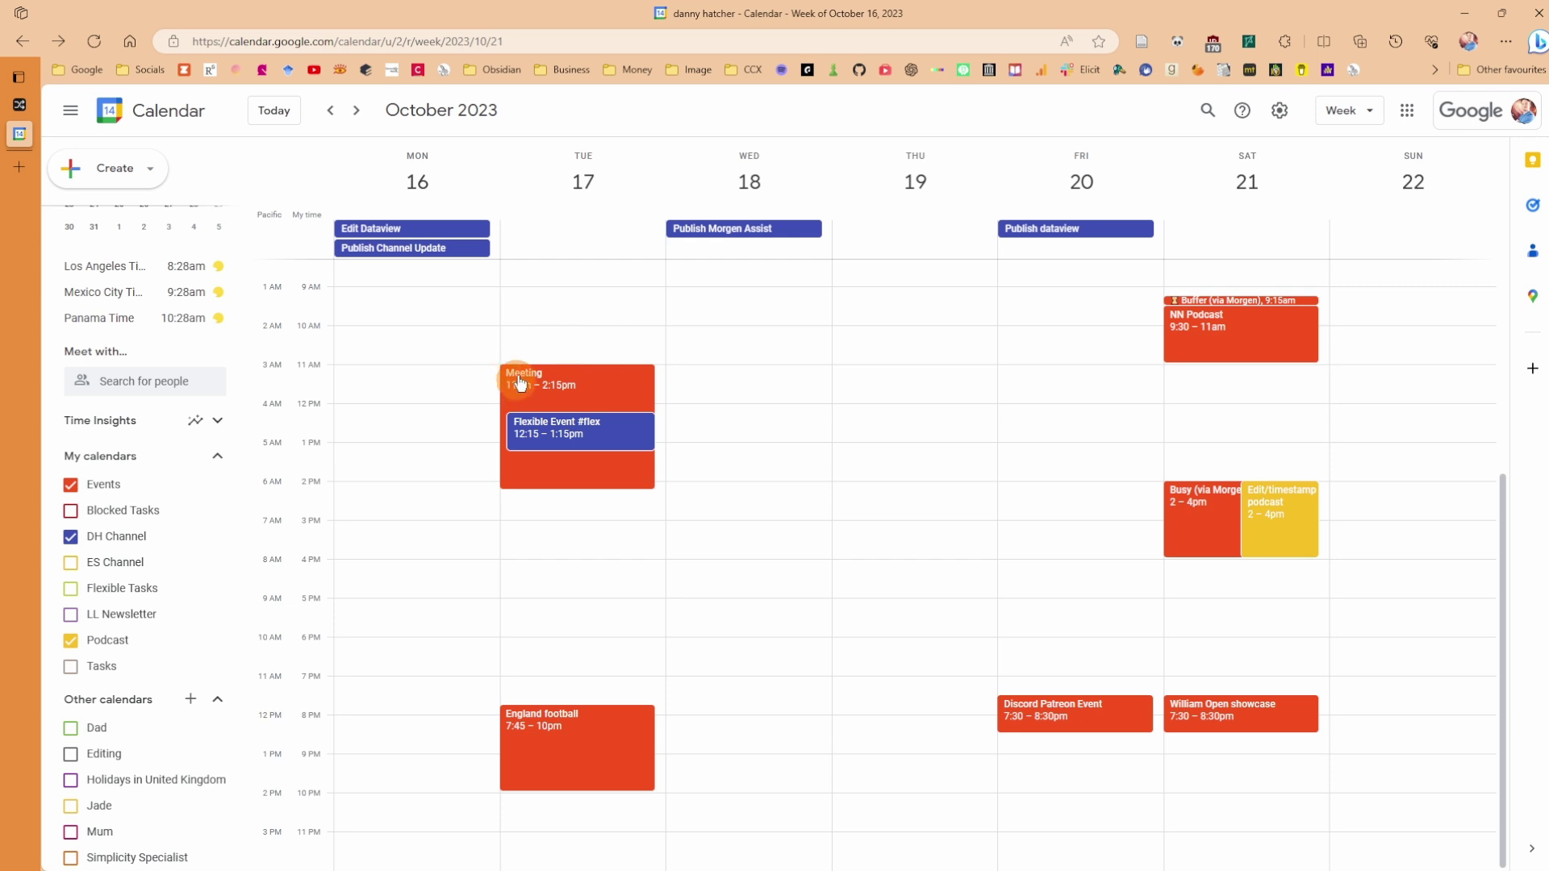
Run the Flexible time workflow in Morgen and examine Flexible Event #flex on Tuesday, October 17 in Google Calendar
left_click(20, 107)
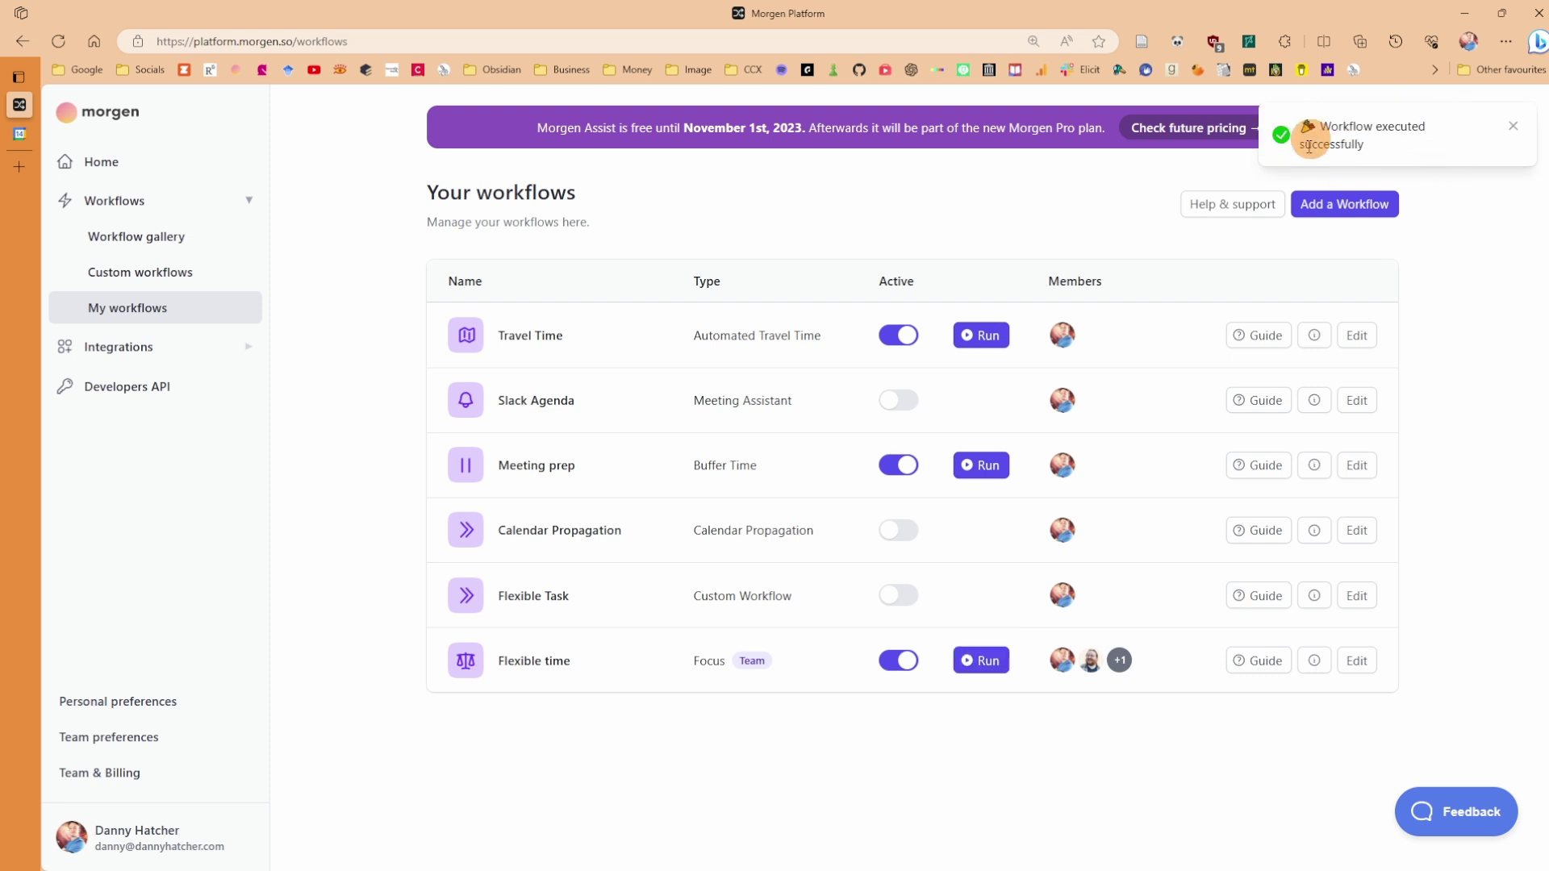
left_click(24, 142)
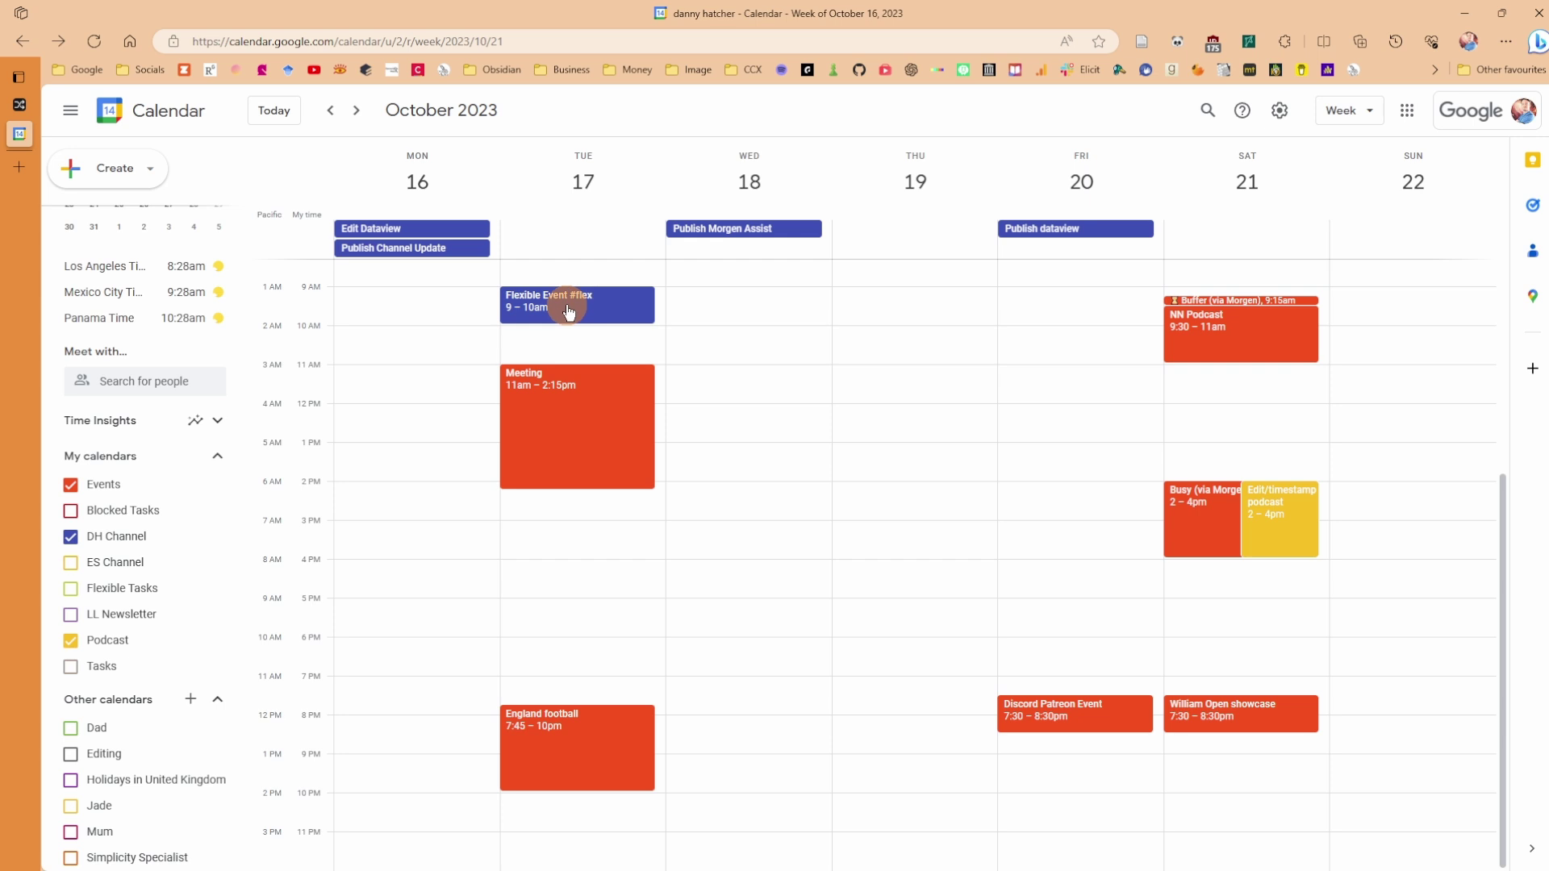
scroll(568, 310, "up", 1)
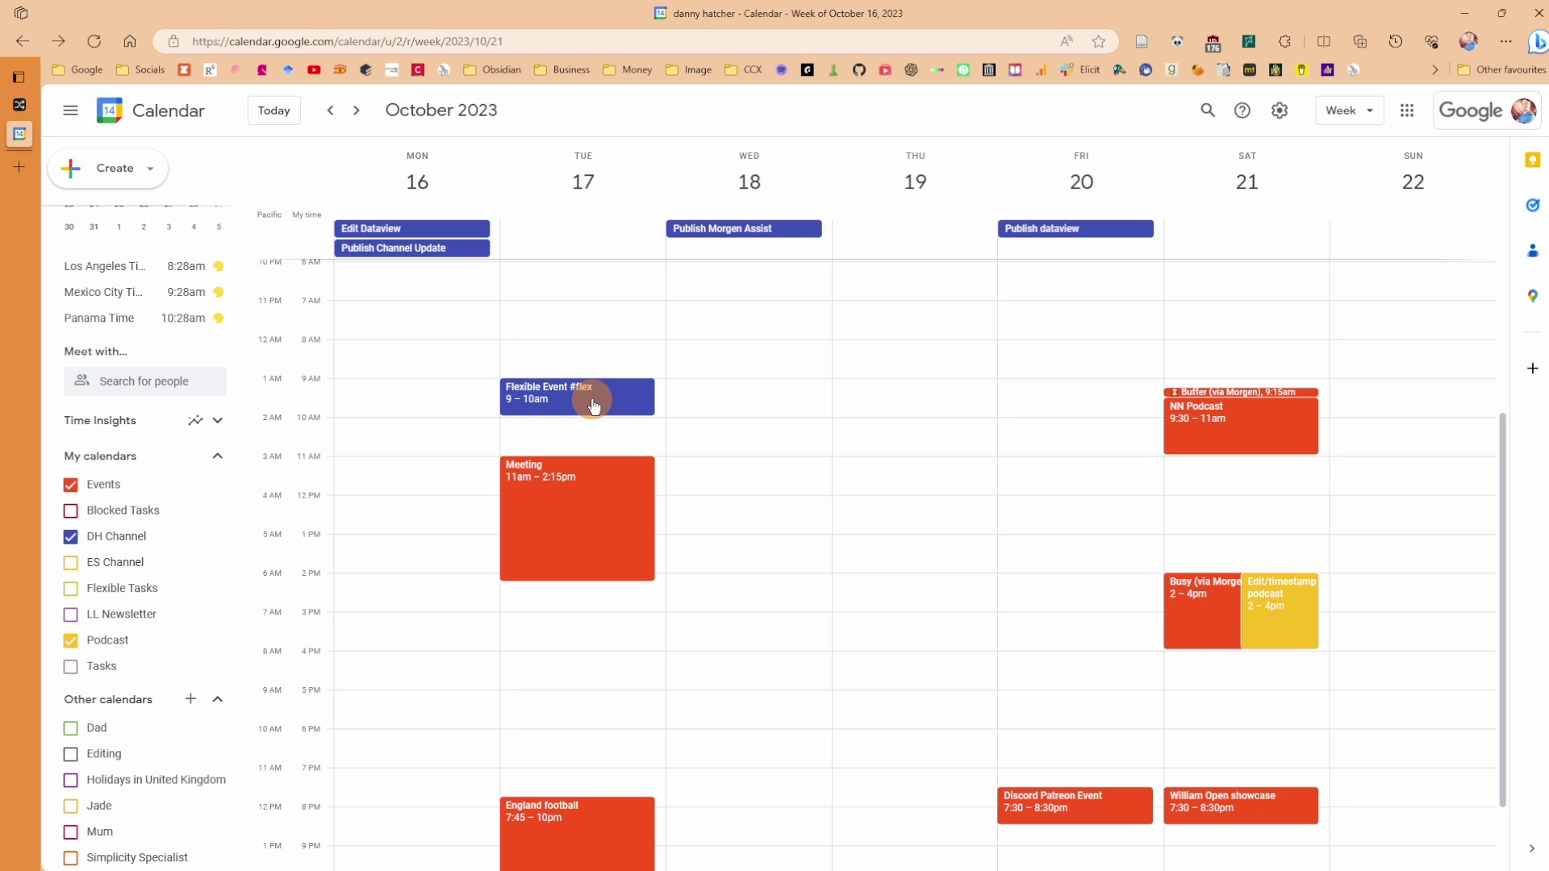
scroll(476, 313, "down", 1)
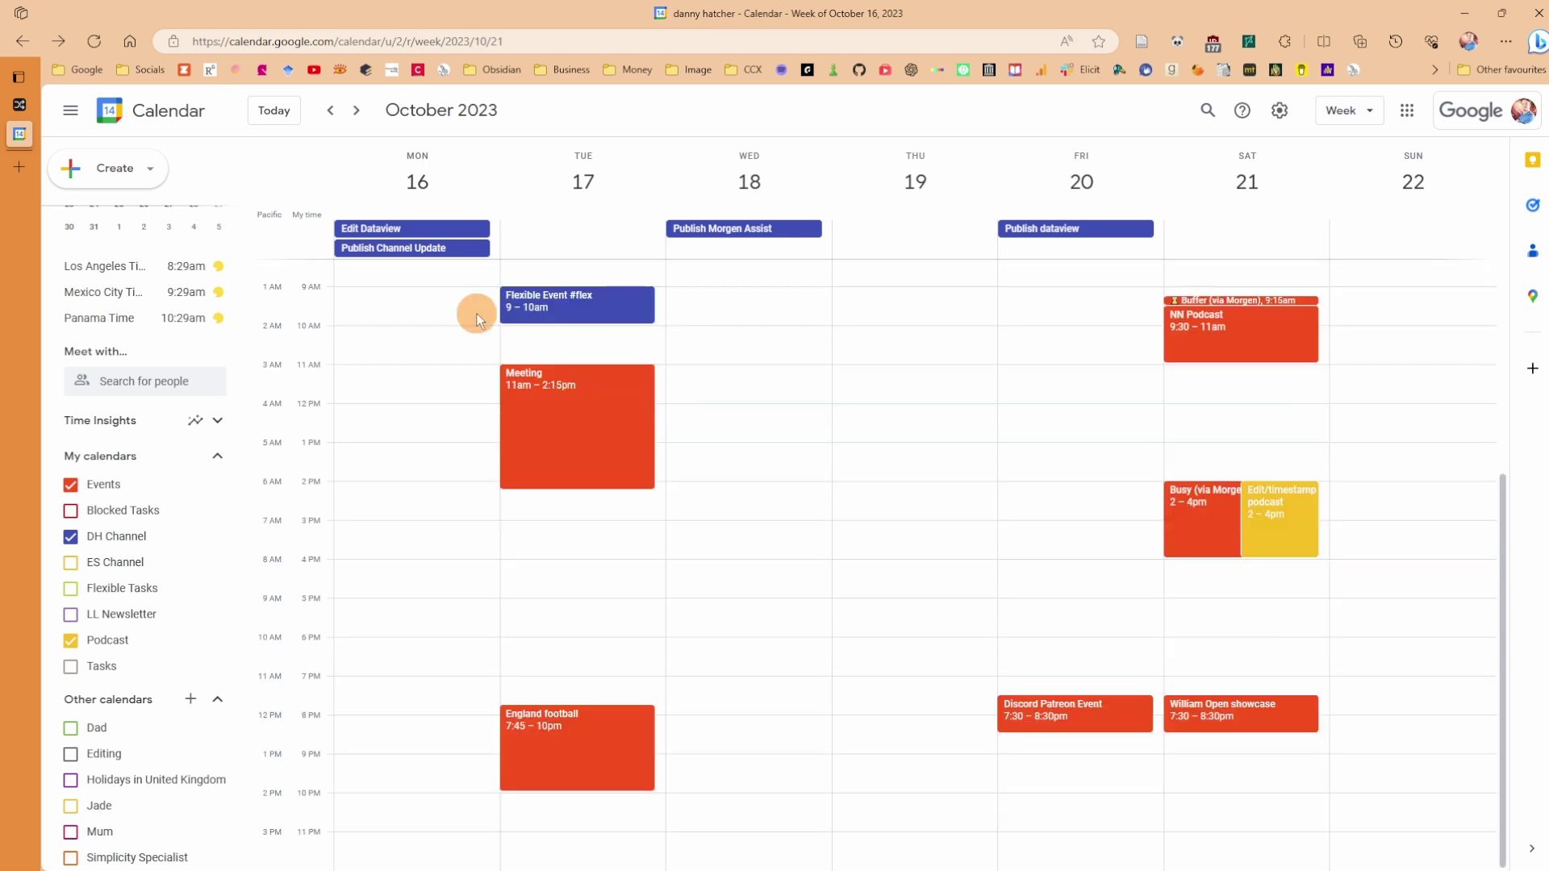
left_click(589, 310)
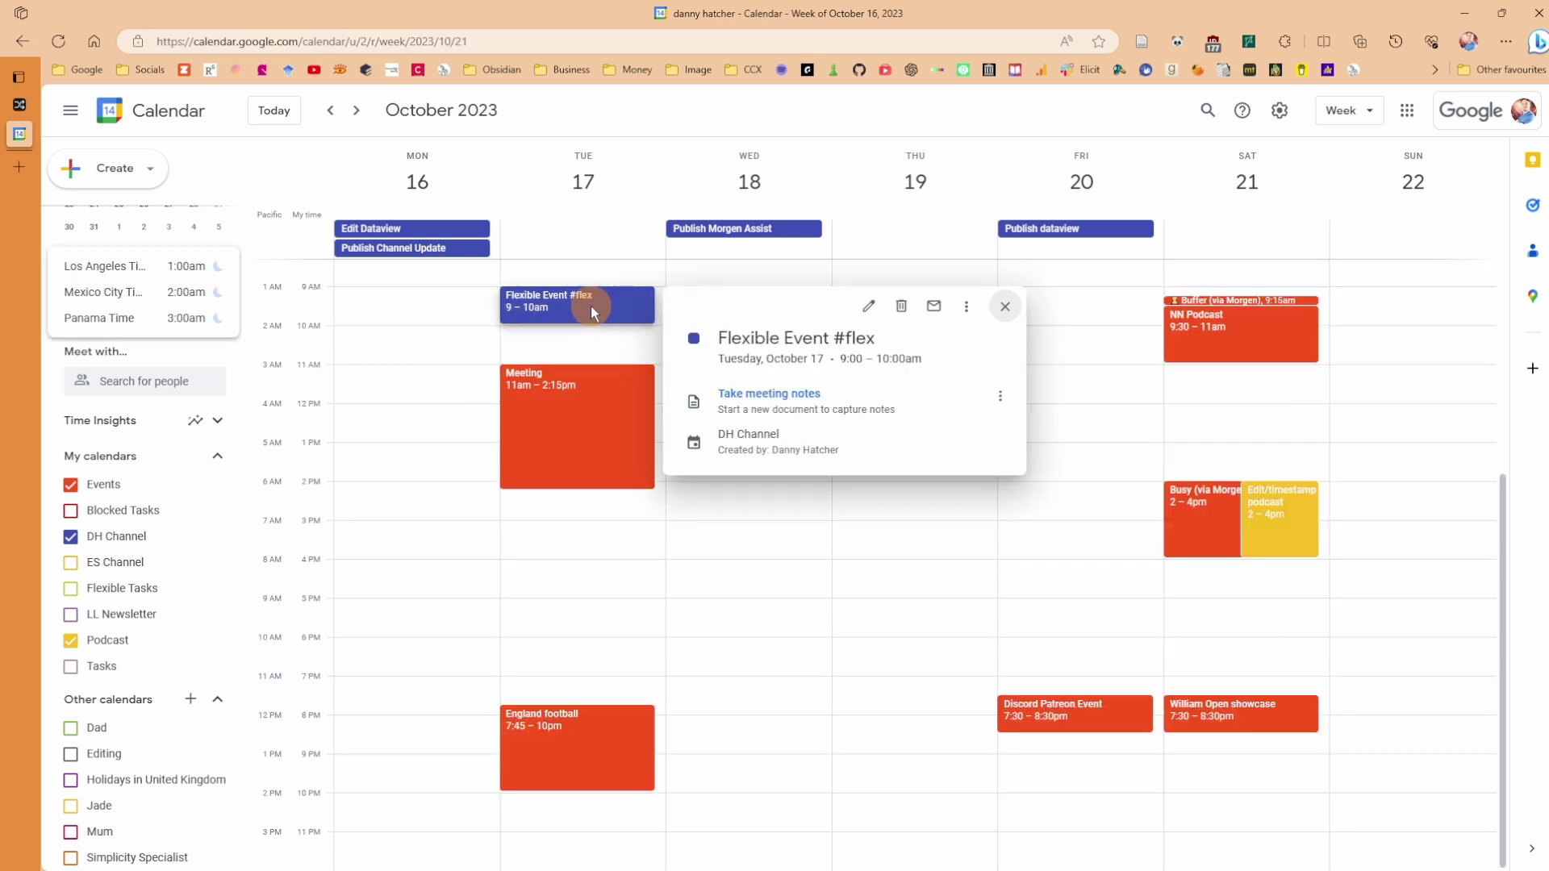
left_click(563, 339)
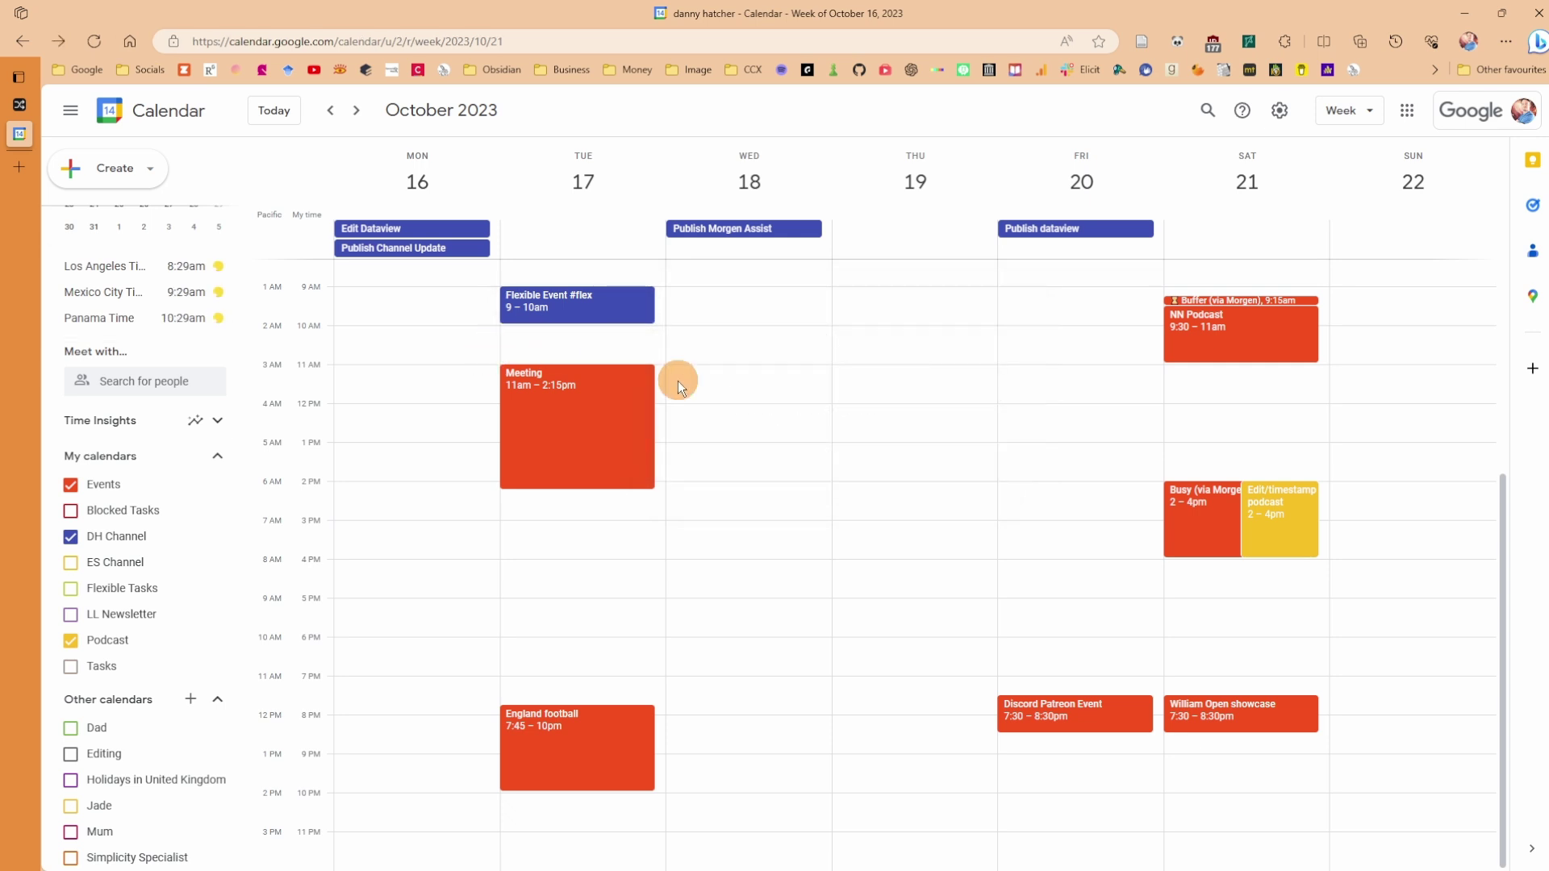
left_click(570, 300)
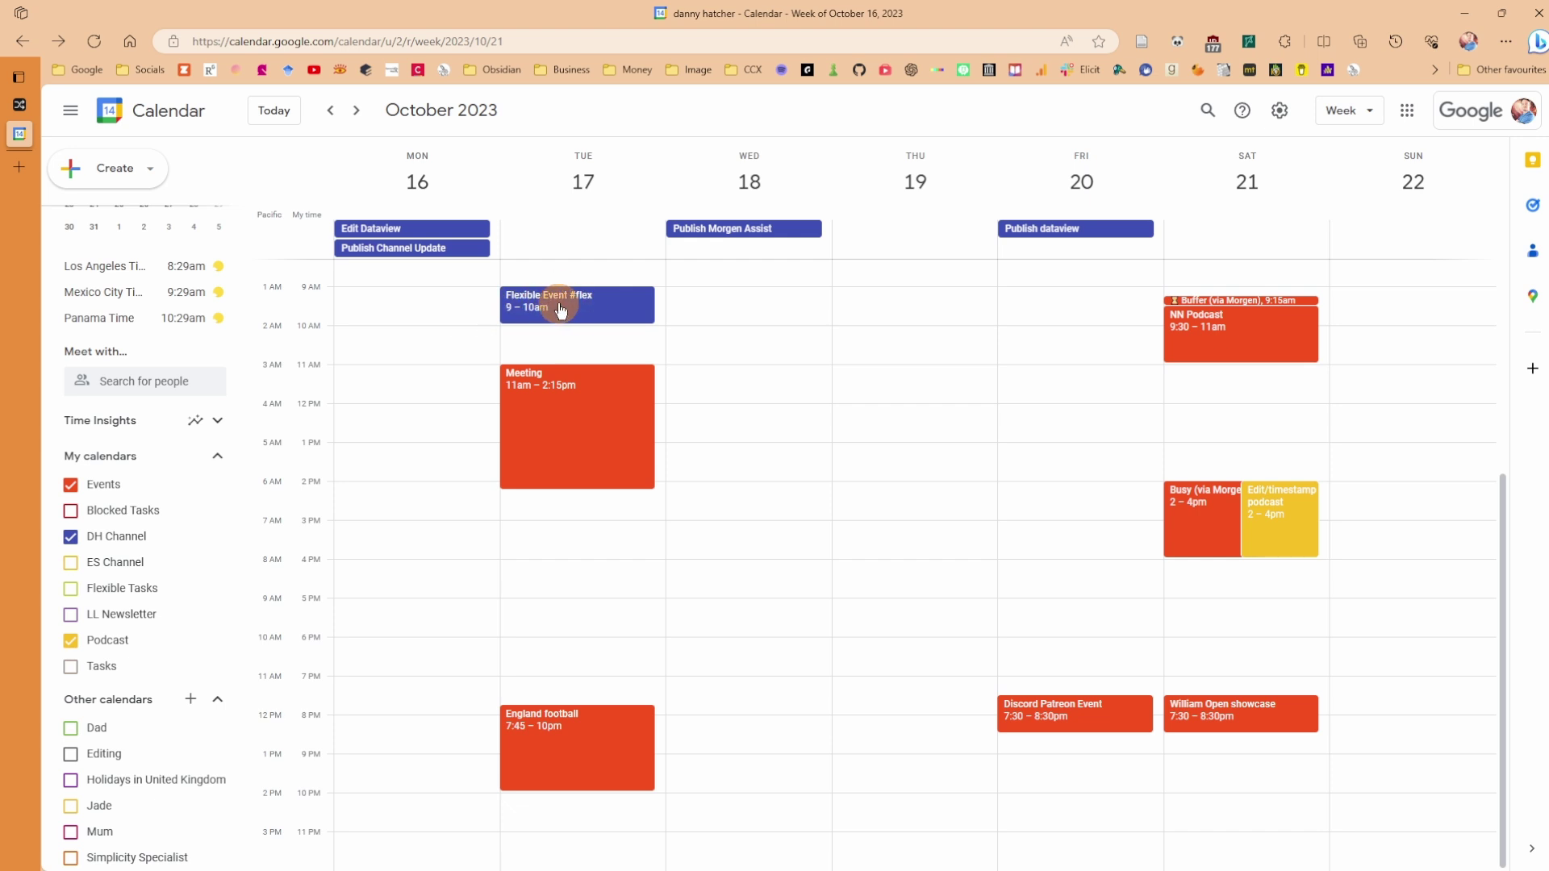
left_click(558, 475)
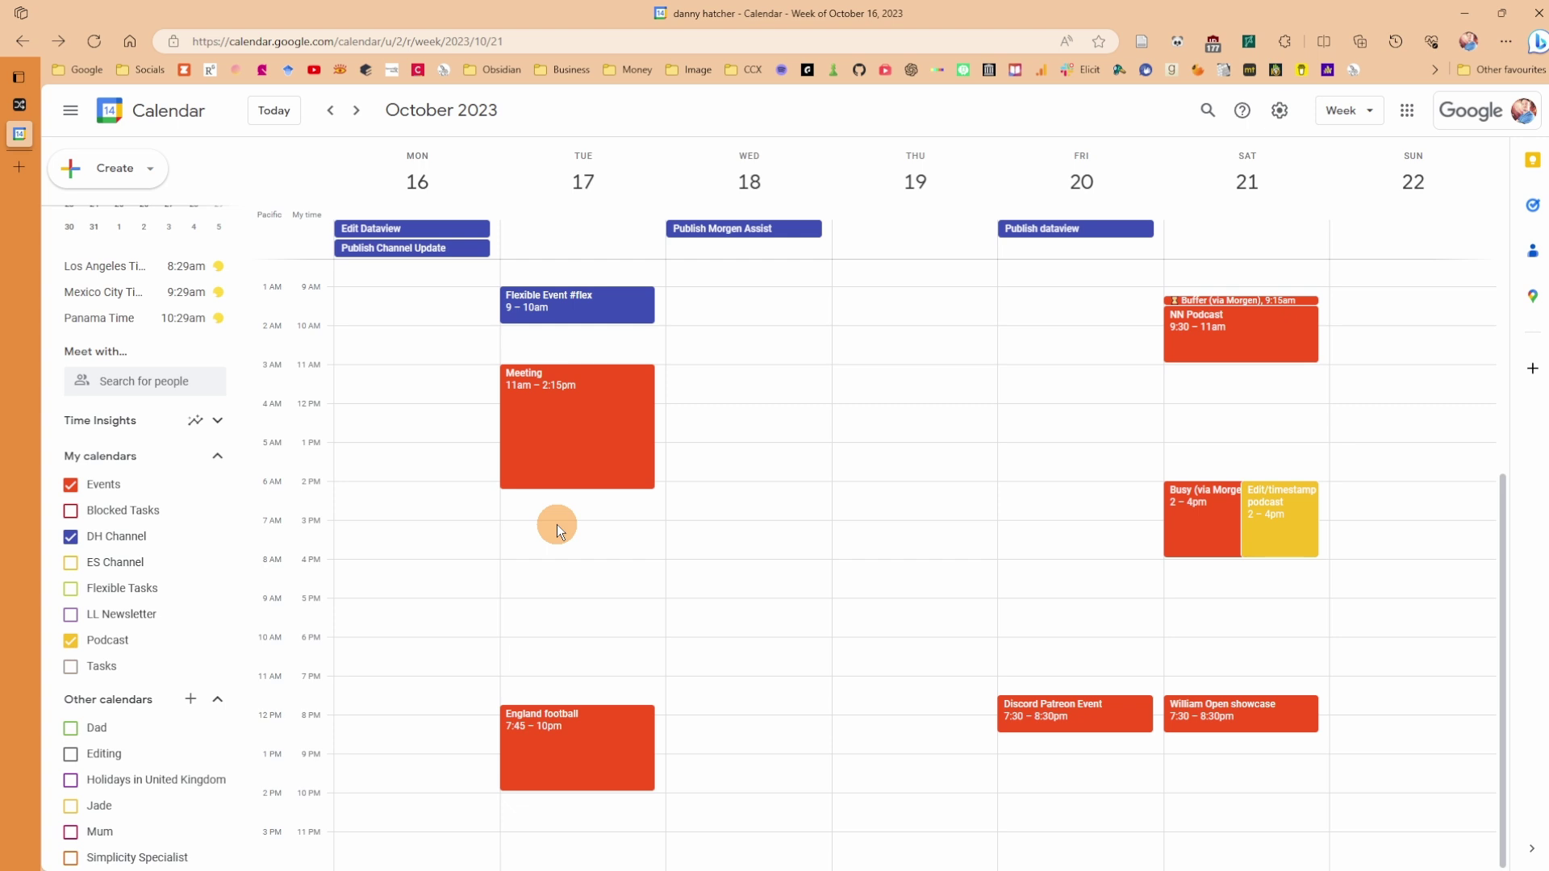
Check the Flexible Task entry in Morgen's workflow list and browse the custom workflow requests in Morgen's Discord workflows forum
key("ctrl+shift+Tab")
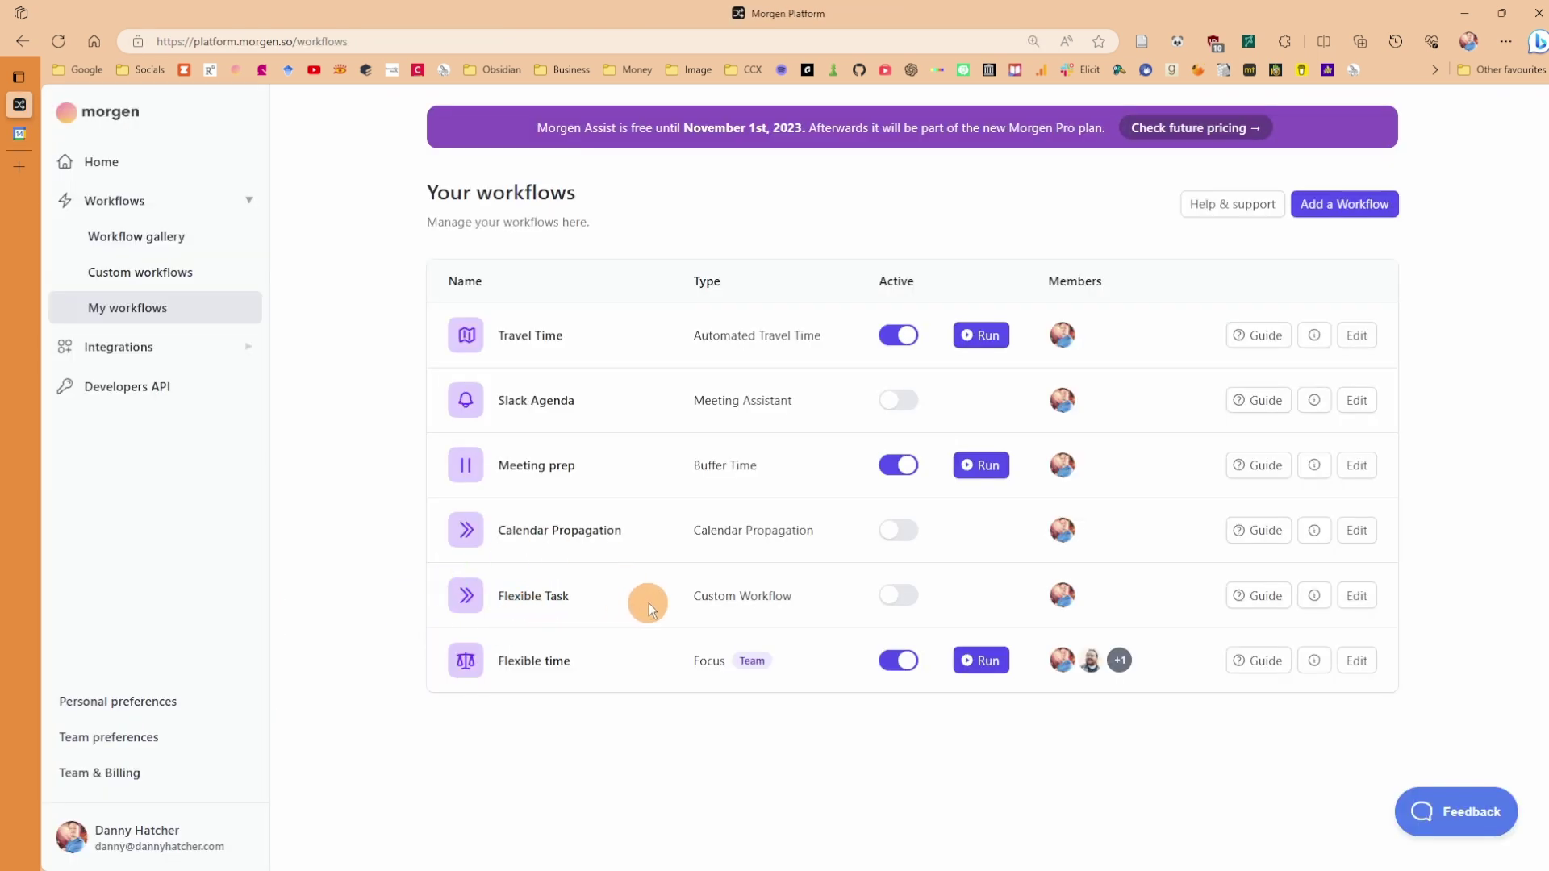
left_click_drag(792, 593, 674, 597)
left_click(674, 596)
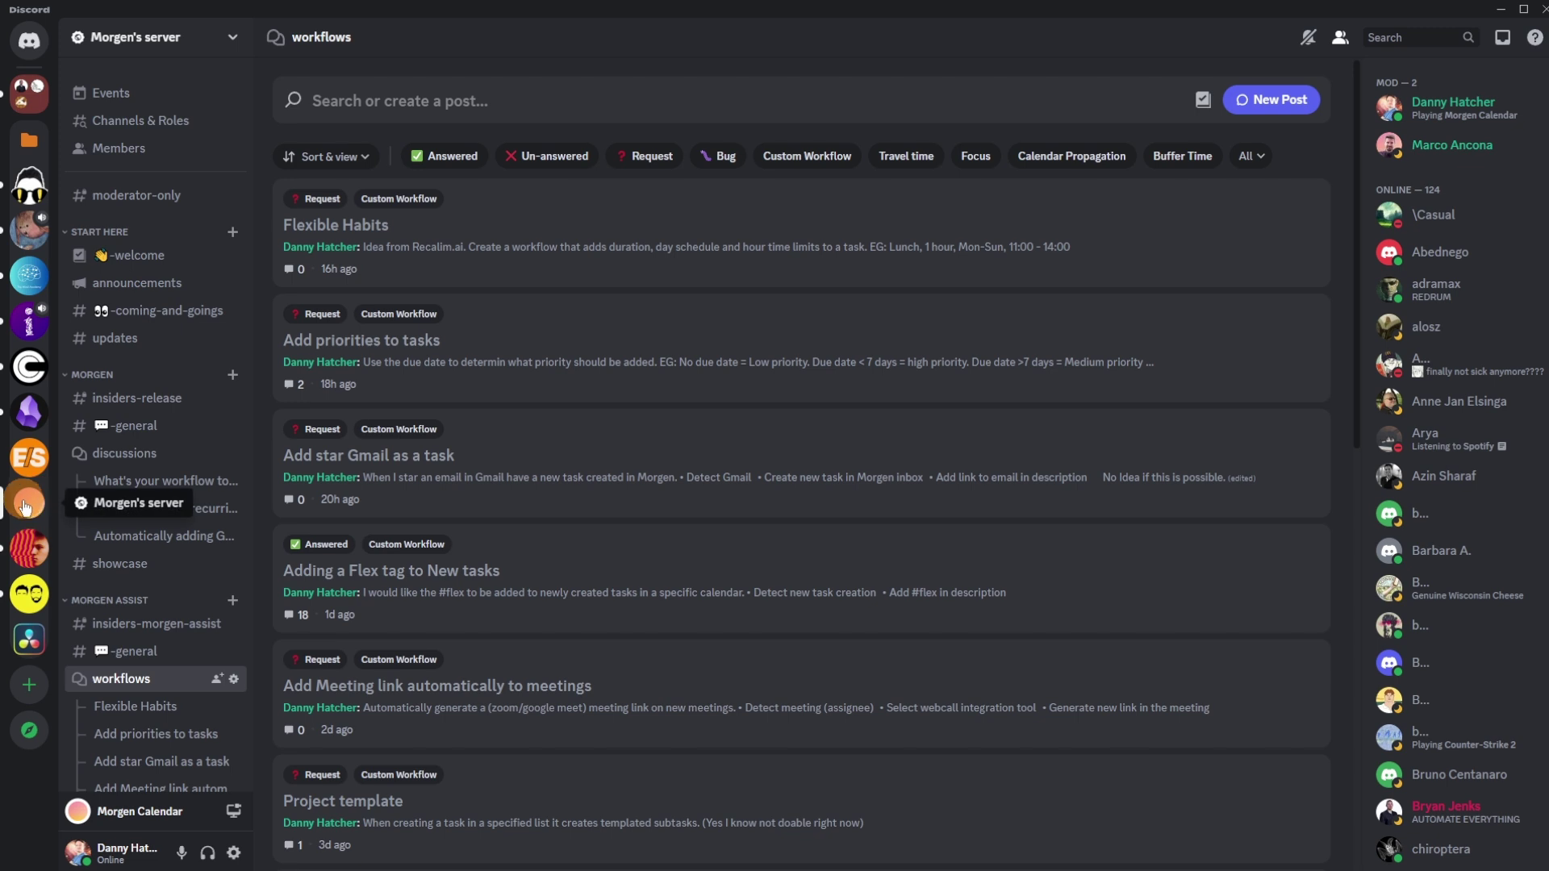
scroll(153, 496, "down", 3)
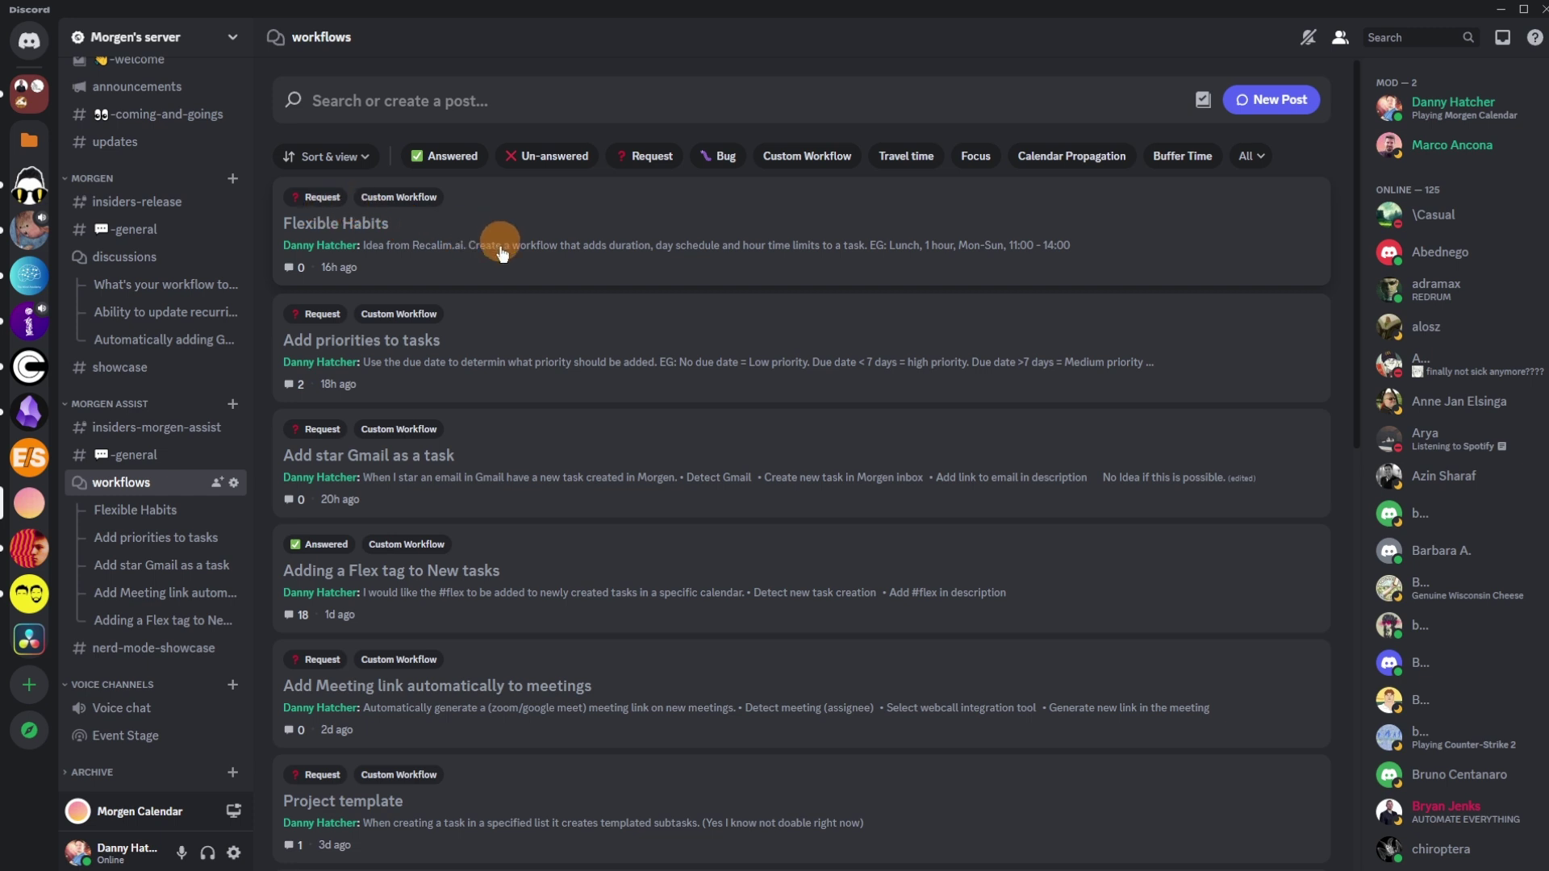
scroll(508, 439, "down", 2)
scroll(515, 461, "up", 2)
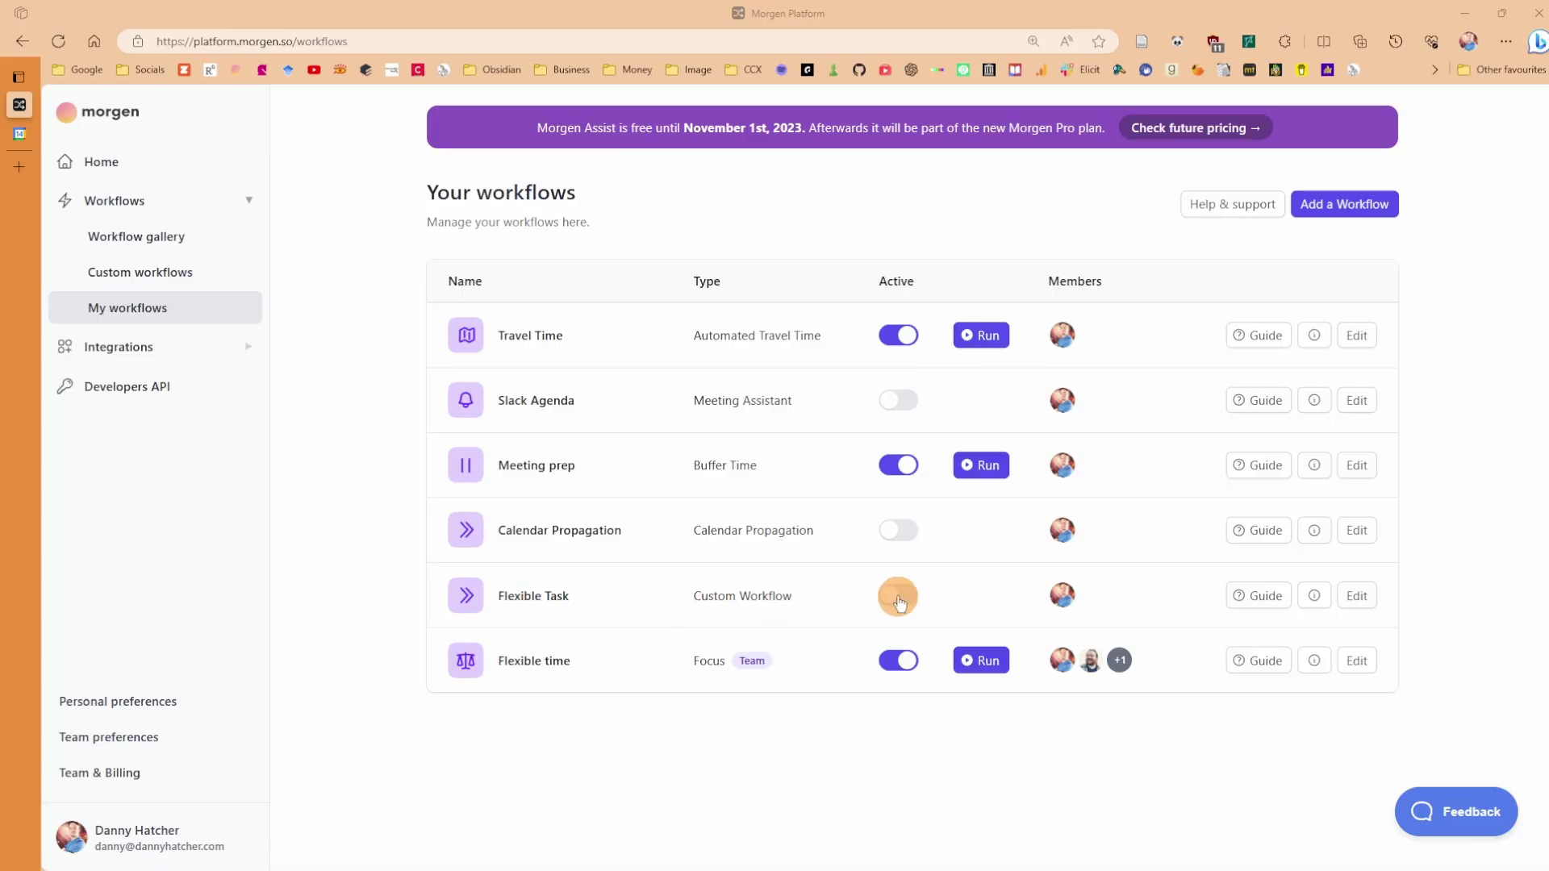
Return to Morgen, open the Flexible Task custom workflow for editing and look over its trigger and calendar settings
left_click(900, 597)
left_click(1356, 596)
left_click(1274, 636)
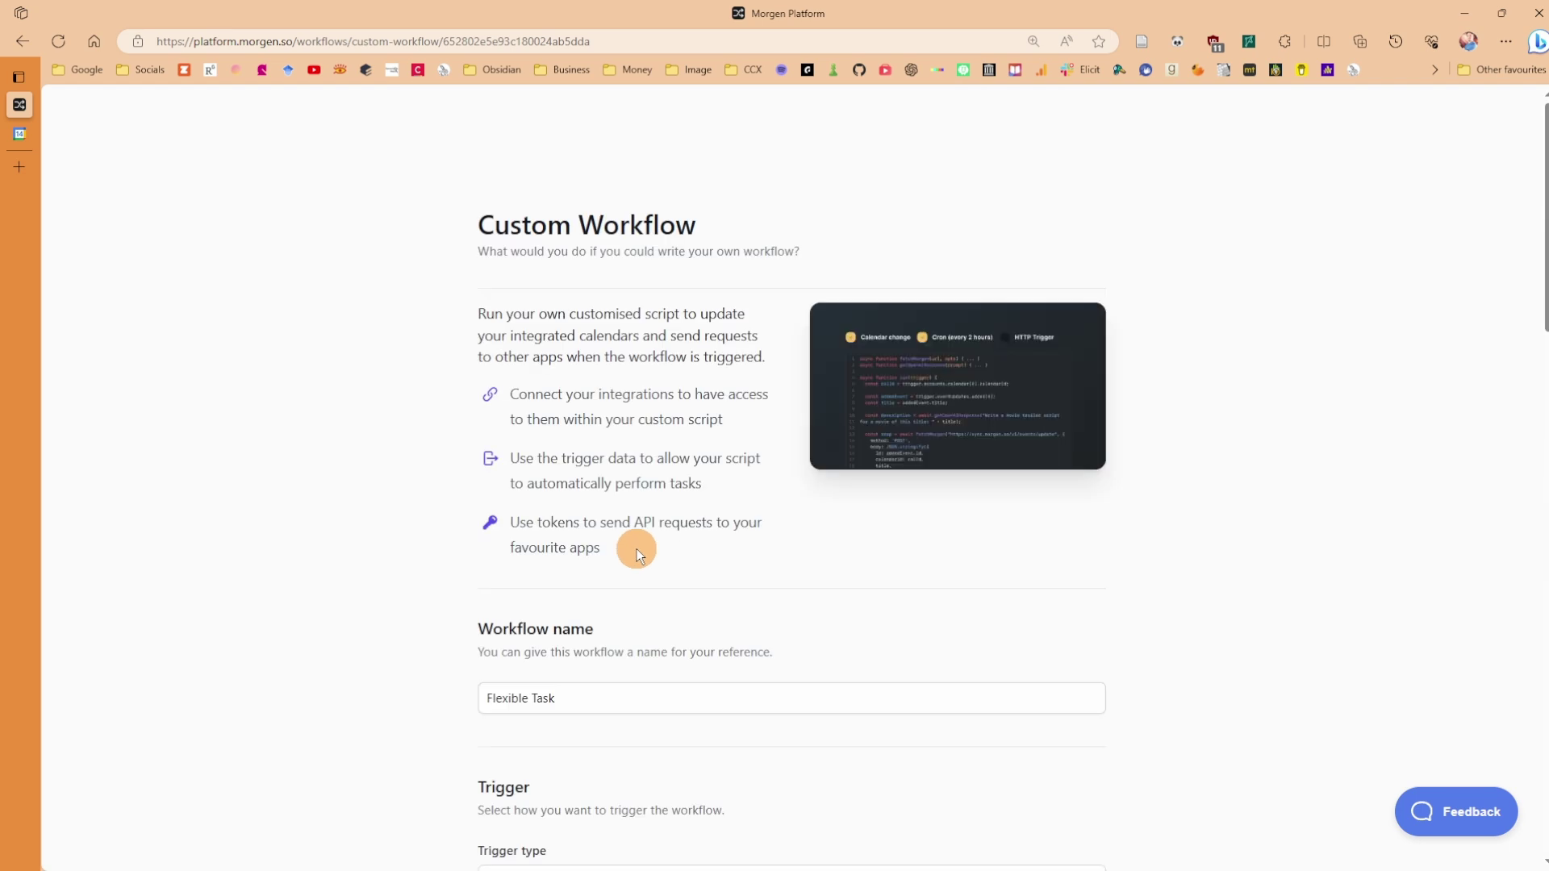
scroll(637, 549, "down", 4)
scroll(637, 548, "down", 3)
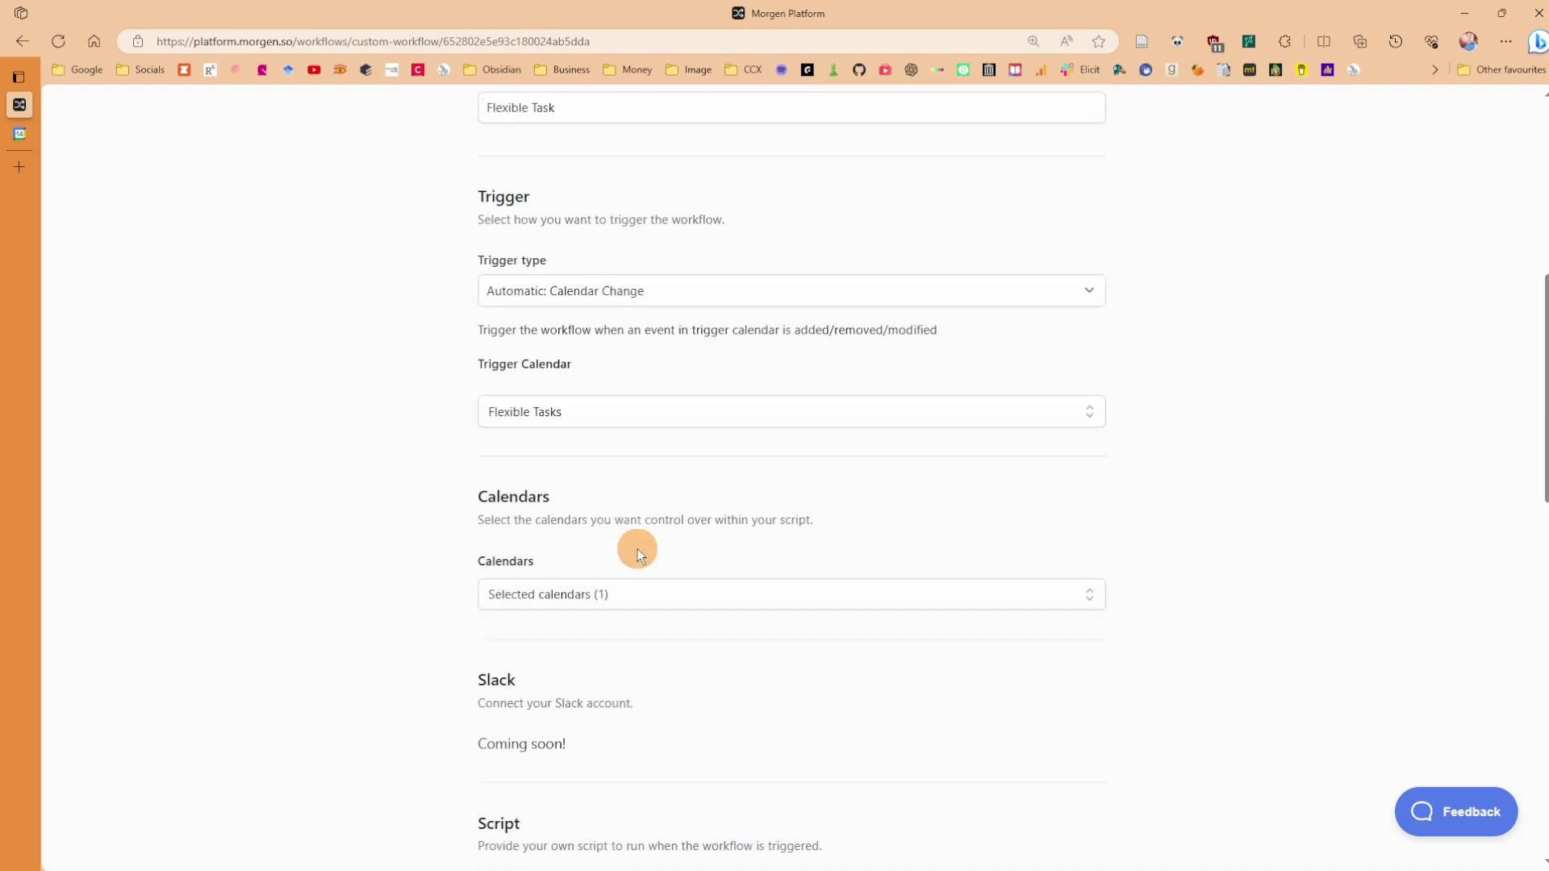
Examine the Flexible Task script that adds #flex to event descriptions, and return to the Custom Workflow overview and trigger settings
scroll(637, 549, "down", 10)
left_click(815, 574)
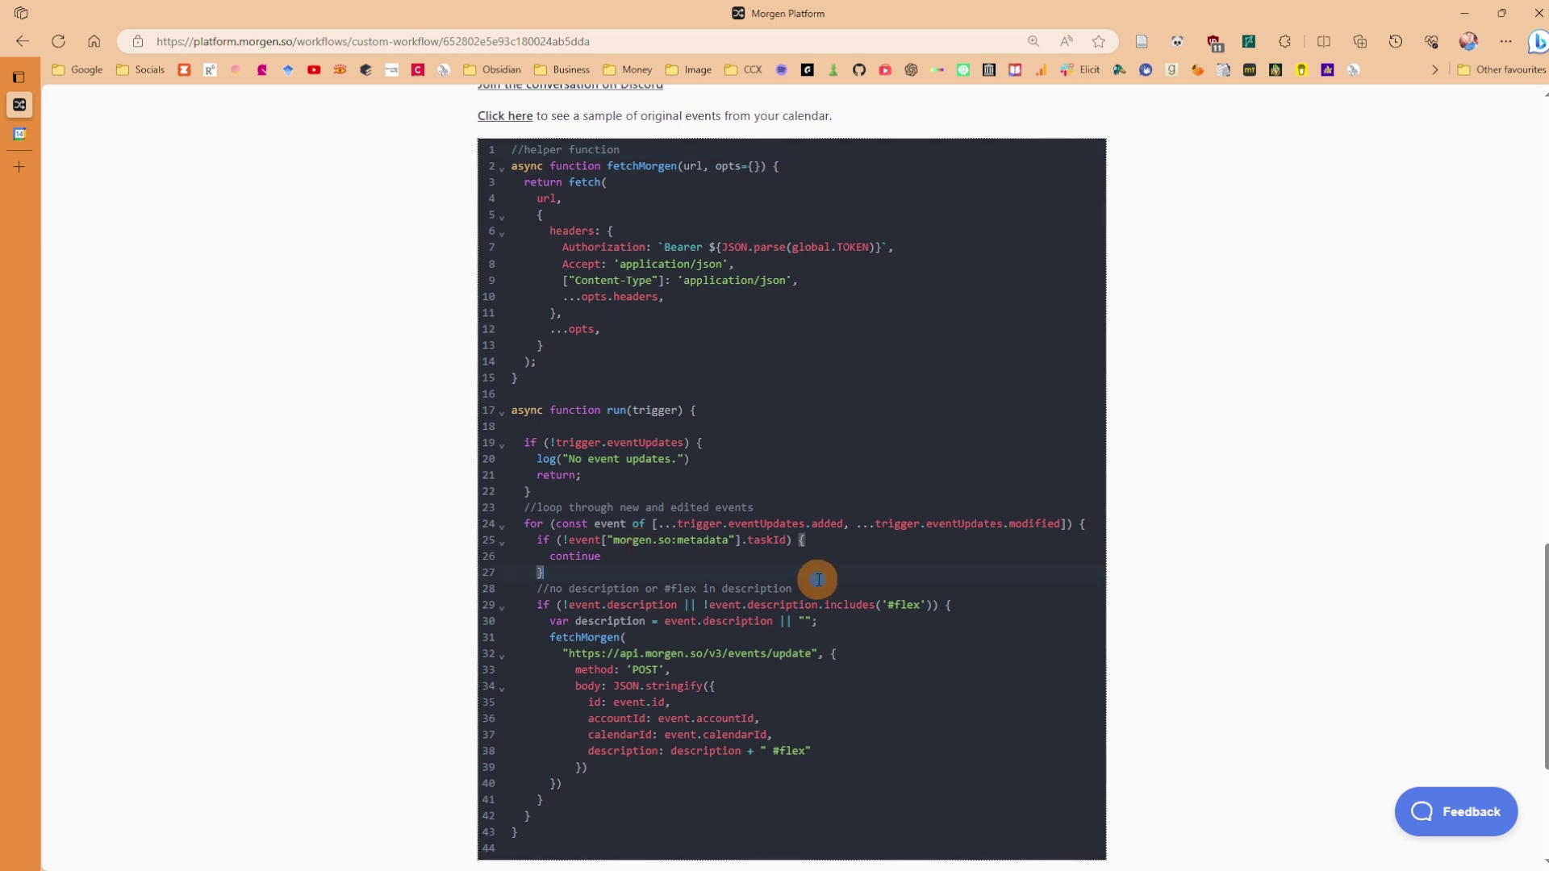
left_click(869, 606)
left_click(859, 623)
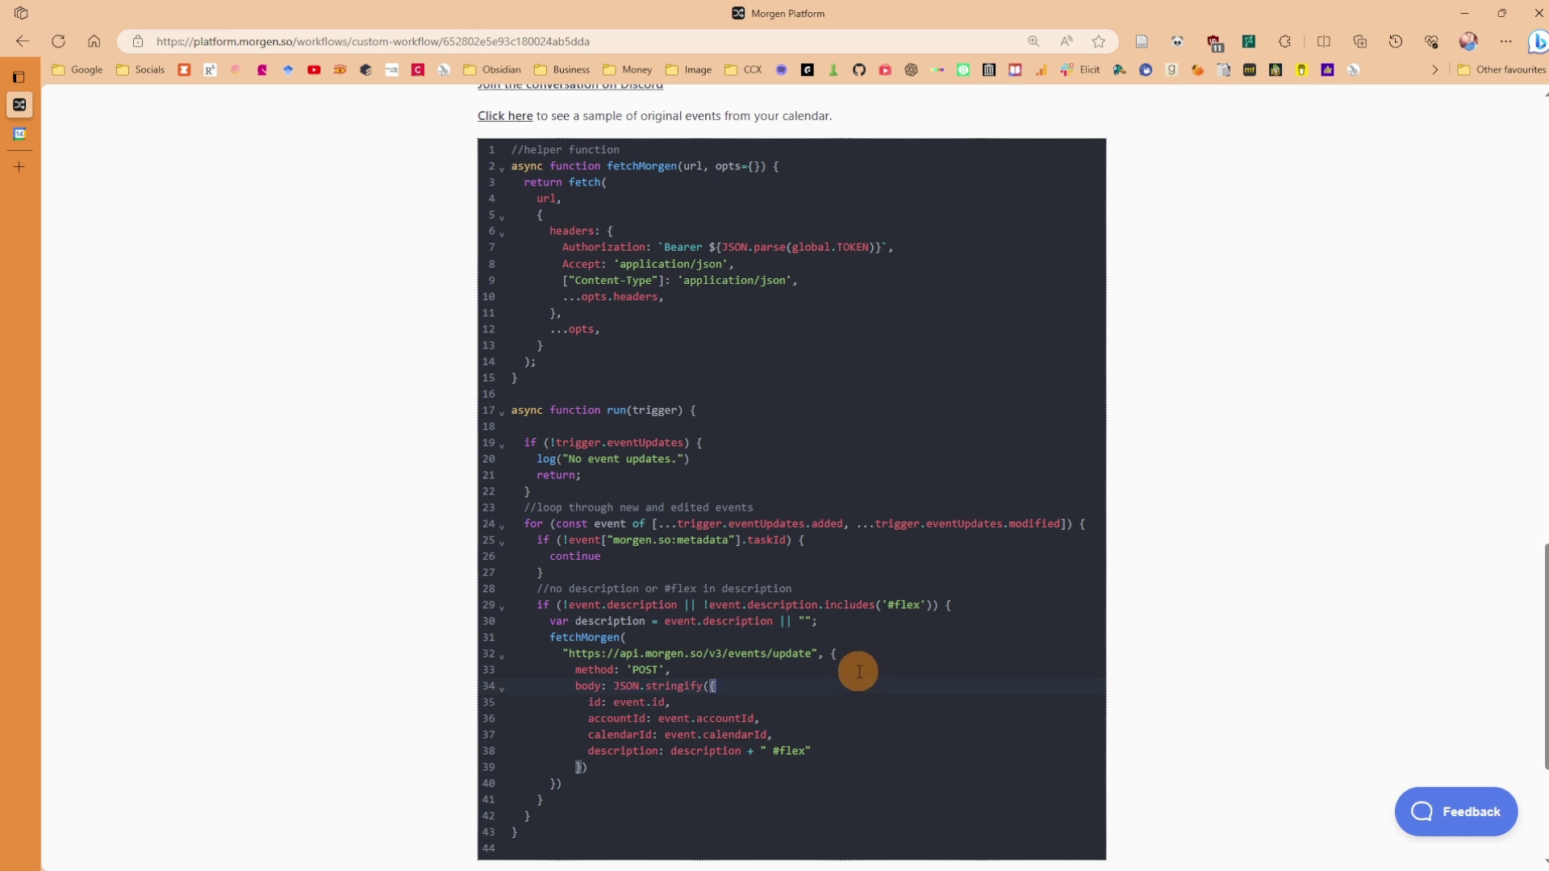
scroll(859, 671, "up", 20)
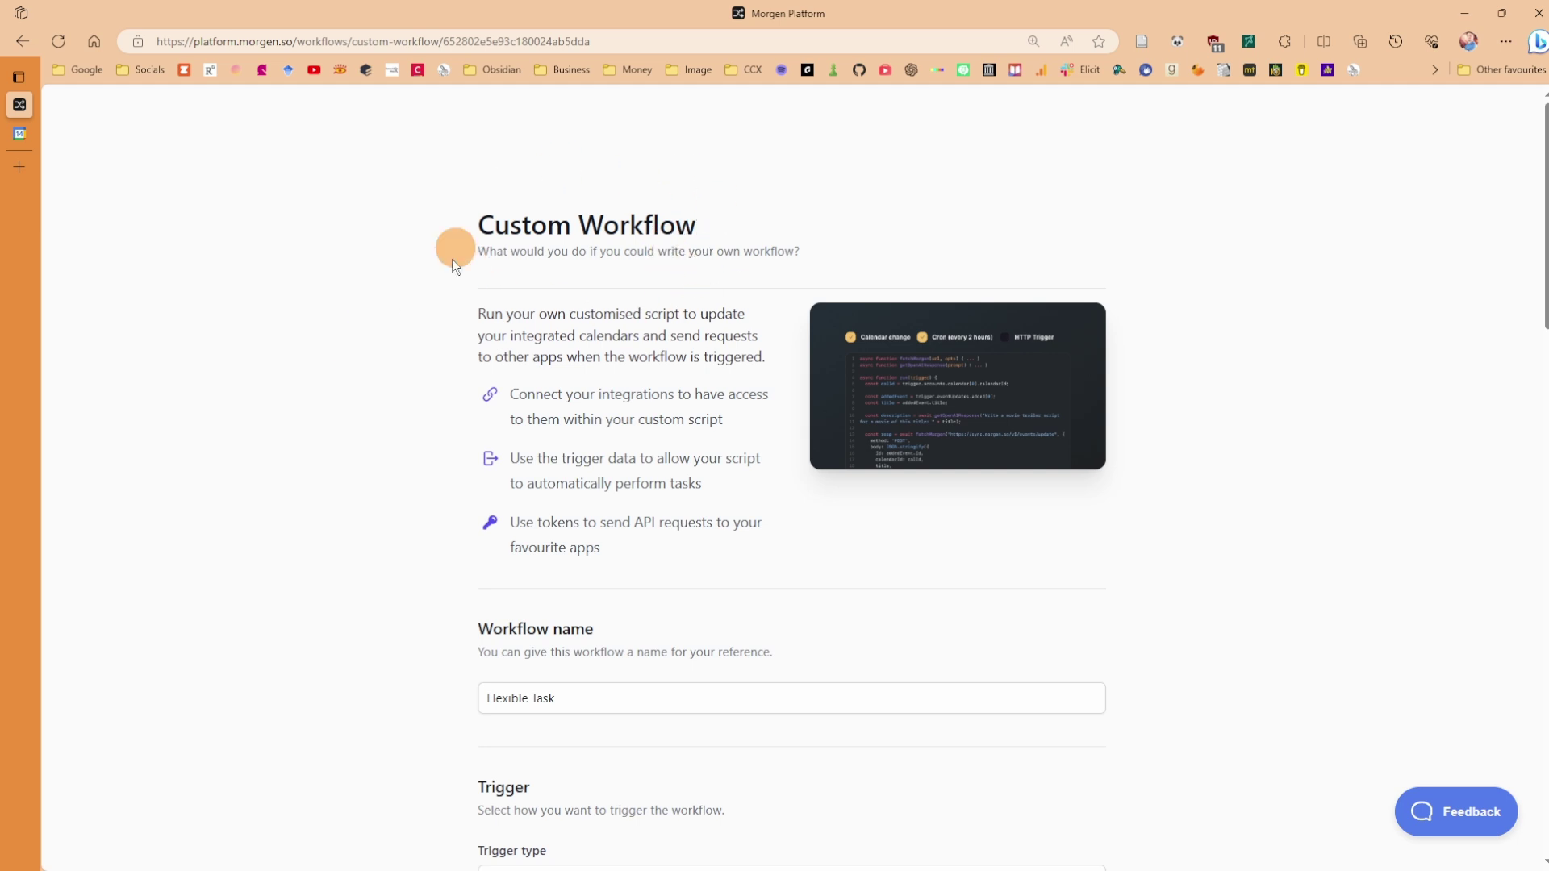
scroll(652, 311, "down", 3)
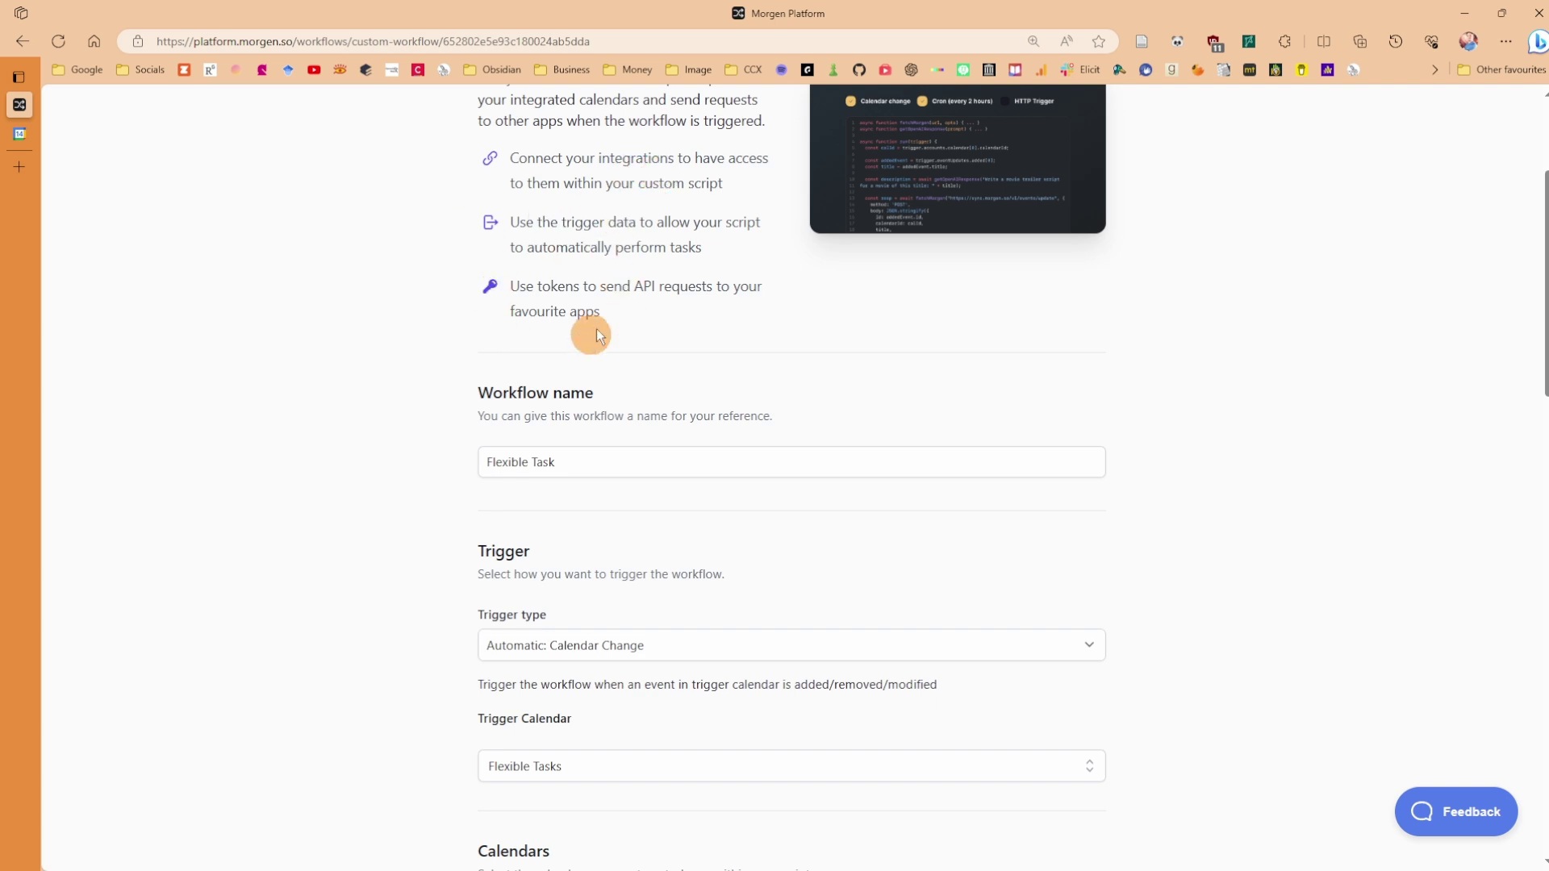
Review the Flexible Task workflow's name and look through the available trigger types without changing the selection
scroll(600, 331, "down", 3)
key("Tab")
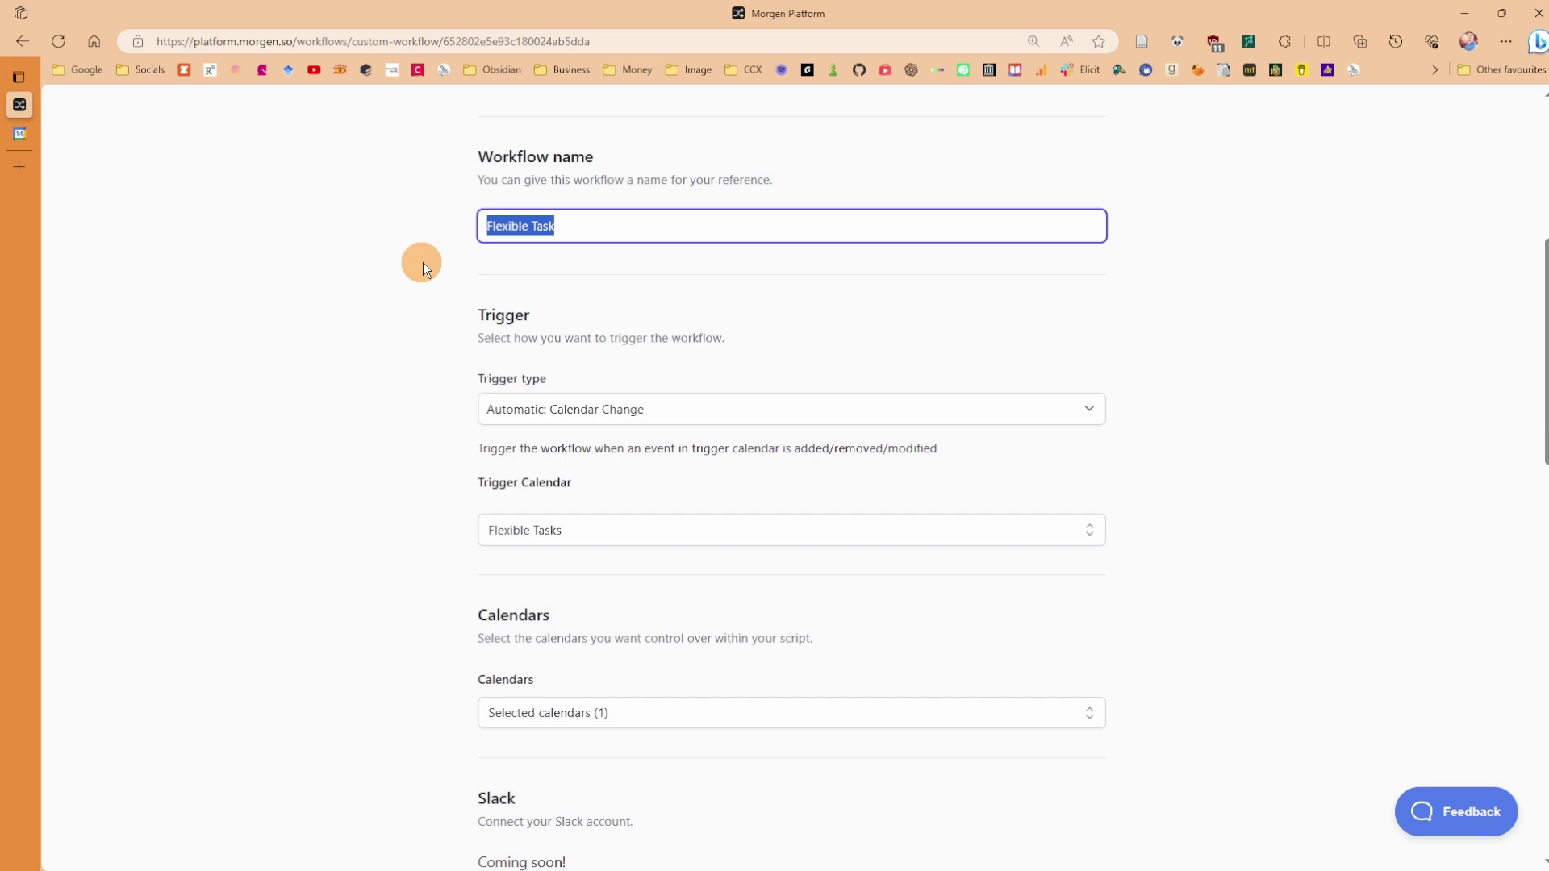
left_click(463, 282)
scroll(600, 251, "down", 2)
left_click(607, 285)
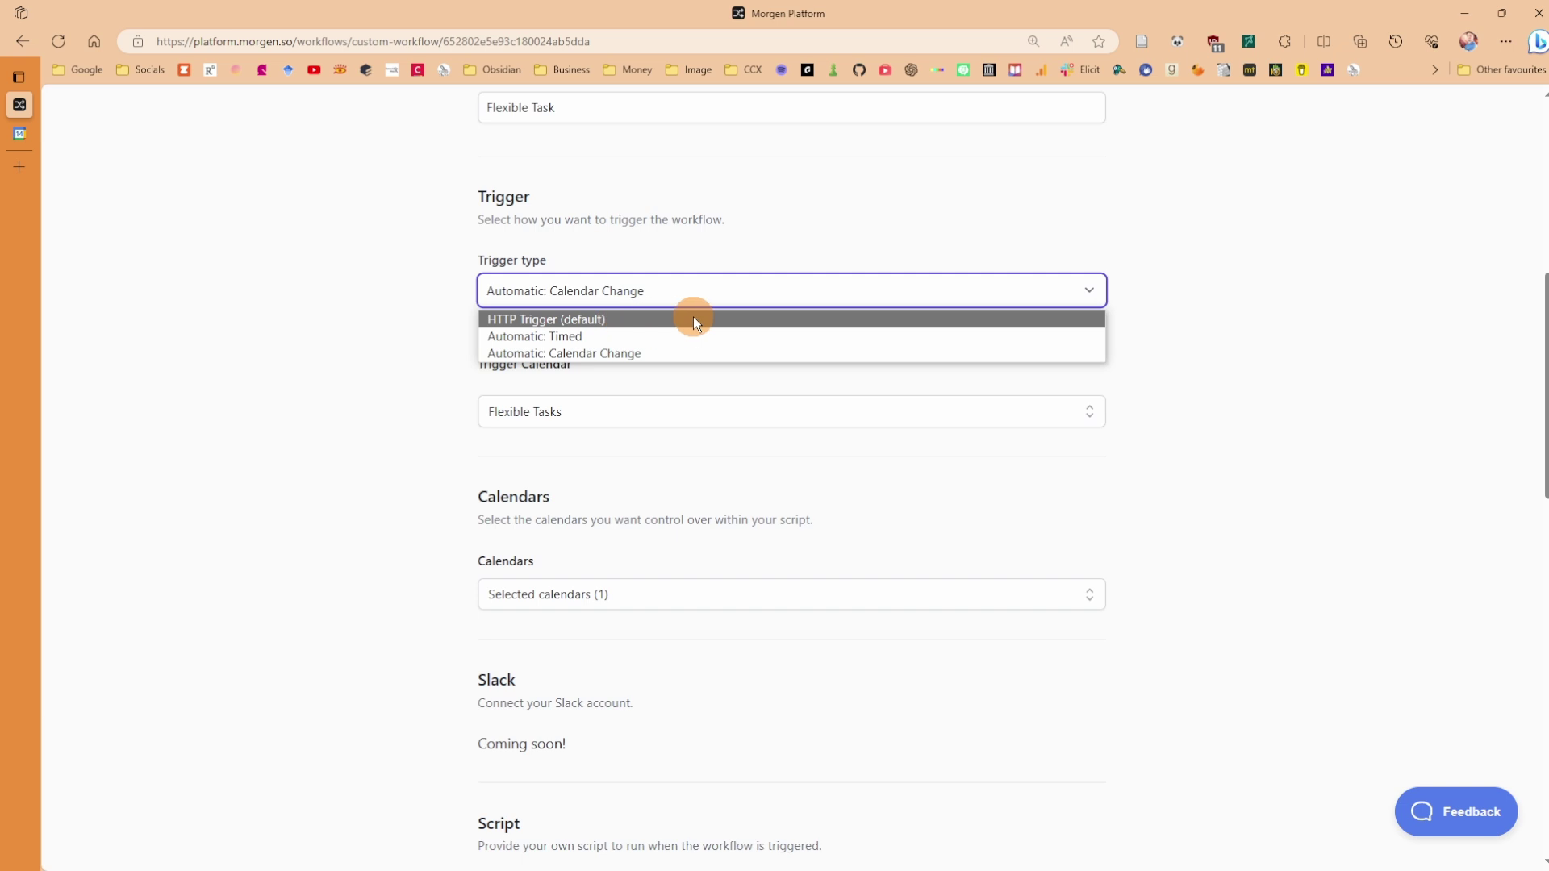
left_click(713, 240)
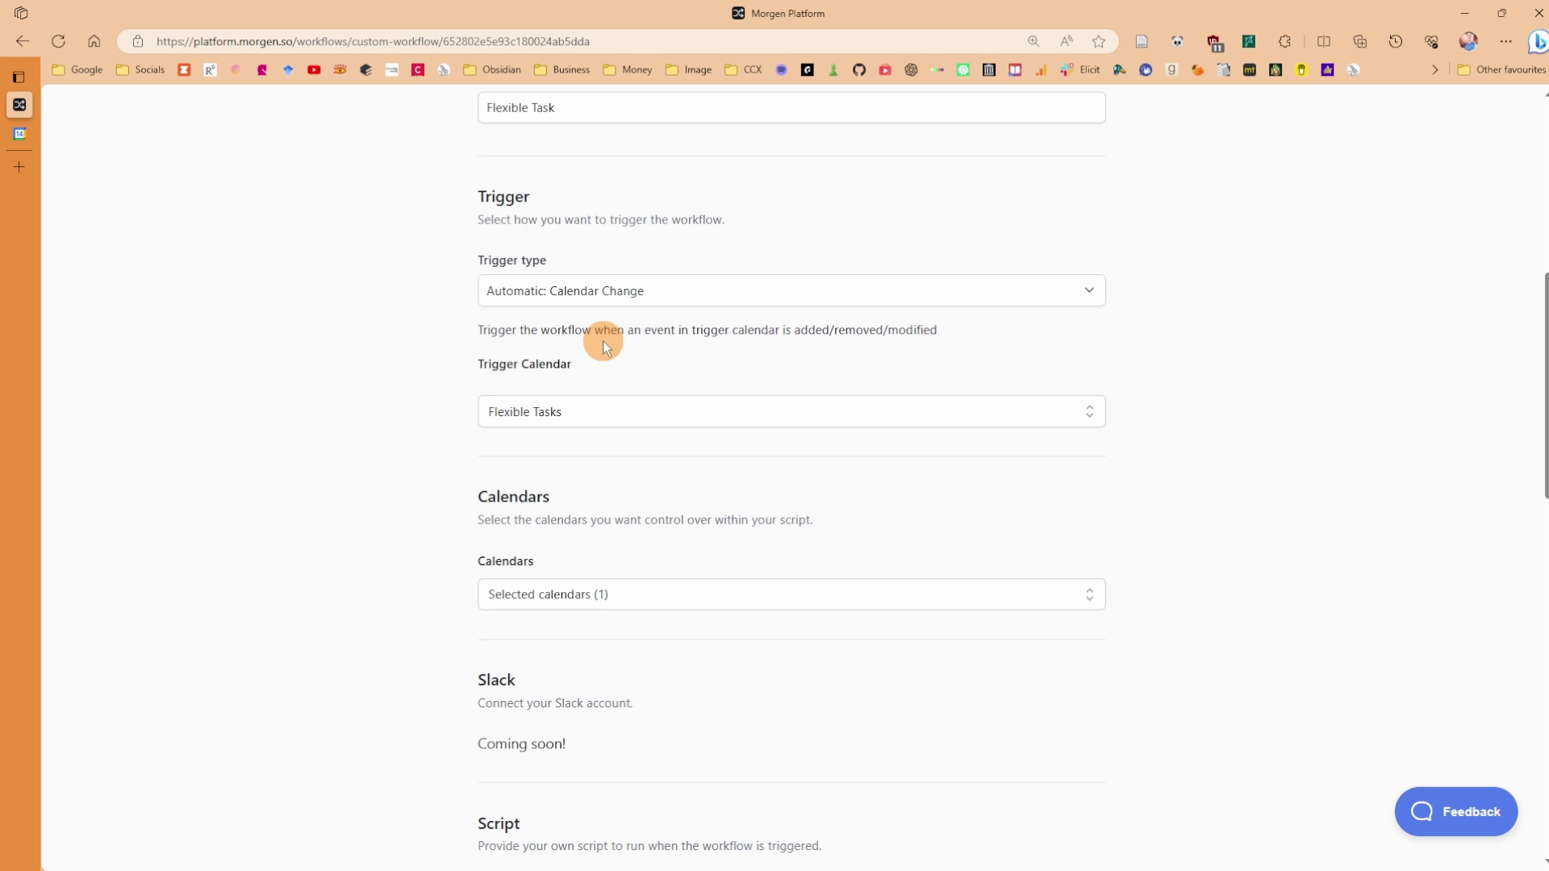
scroll(603, 341, "up", 7)
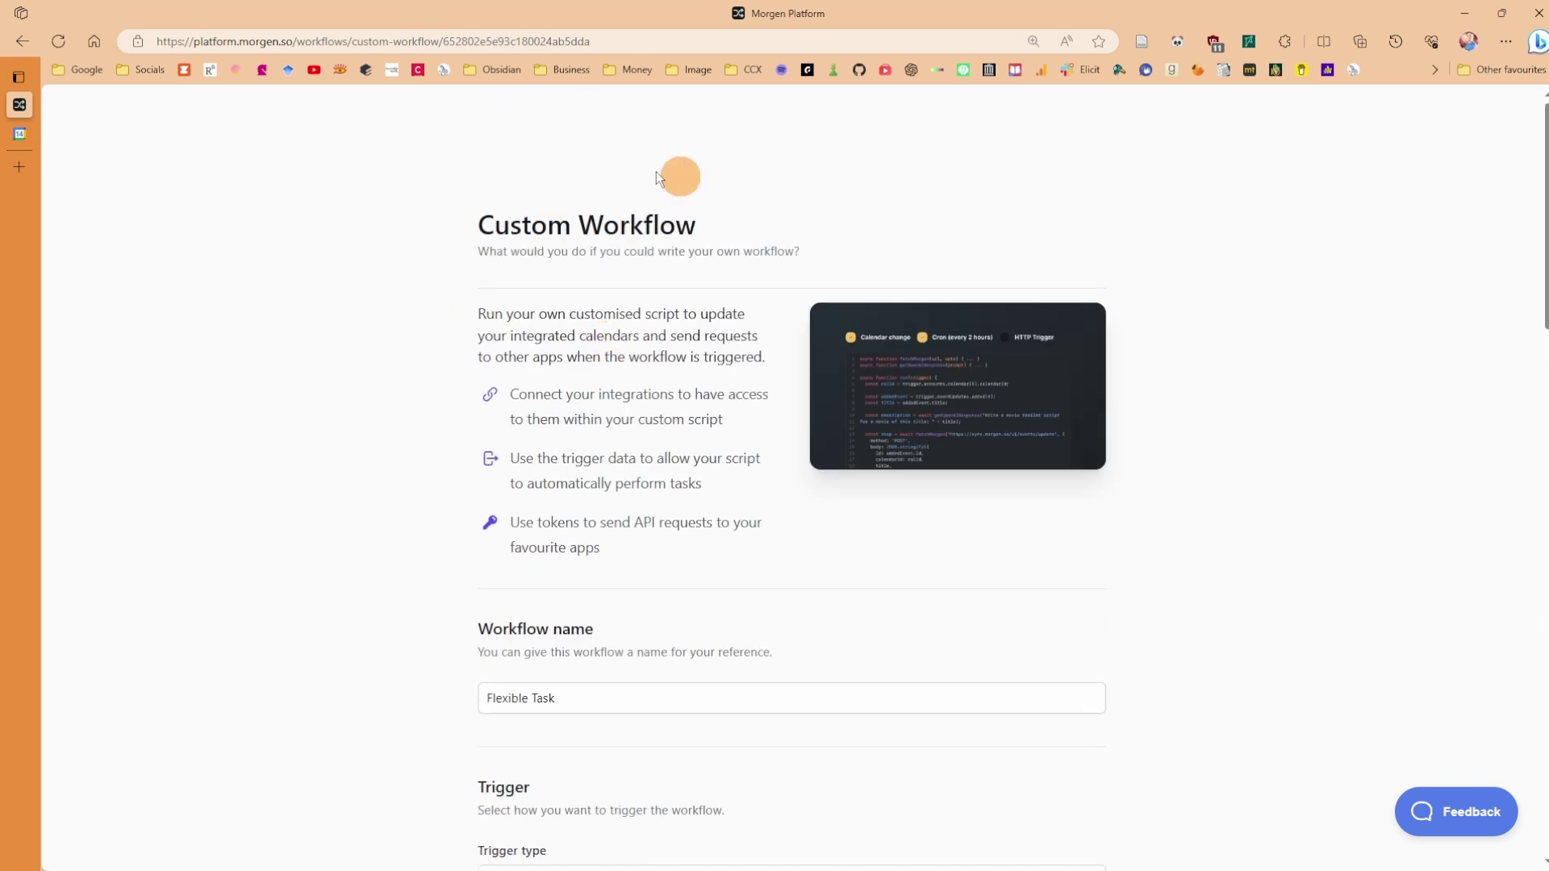
scroll(643, 374, "down", 8)
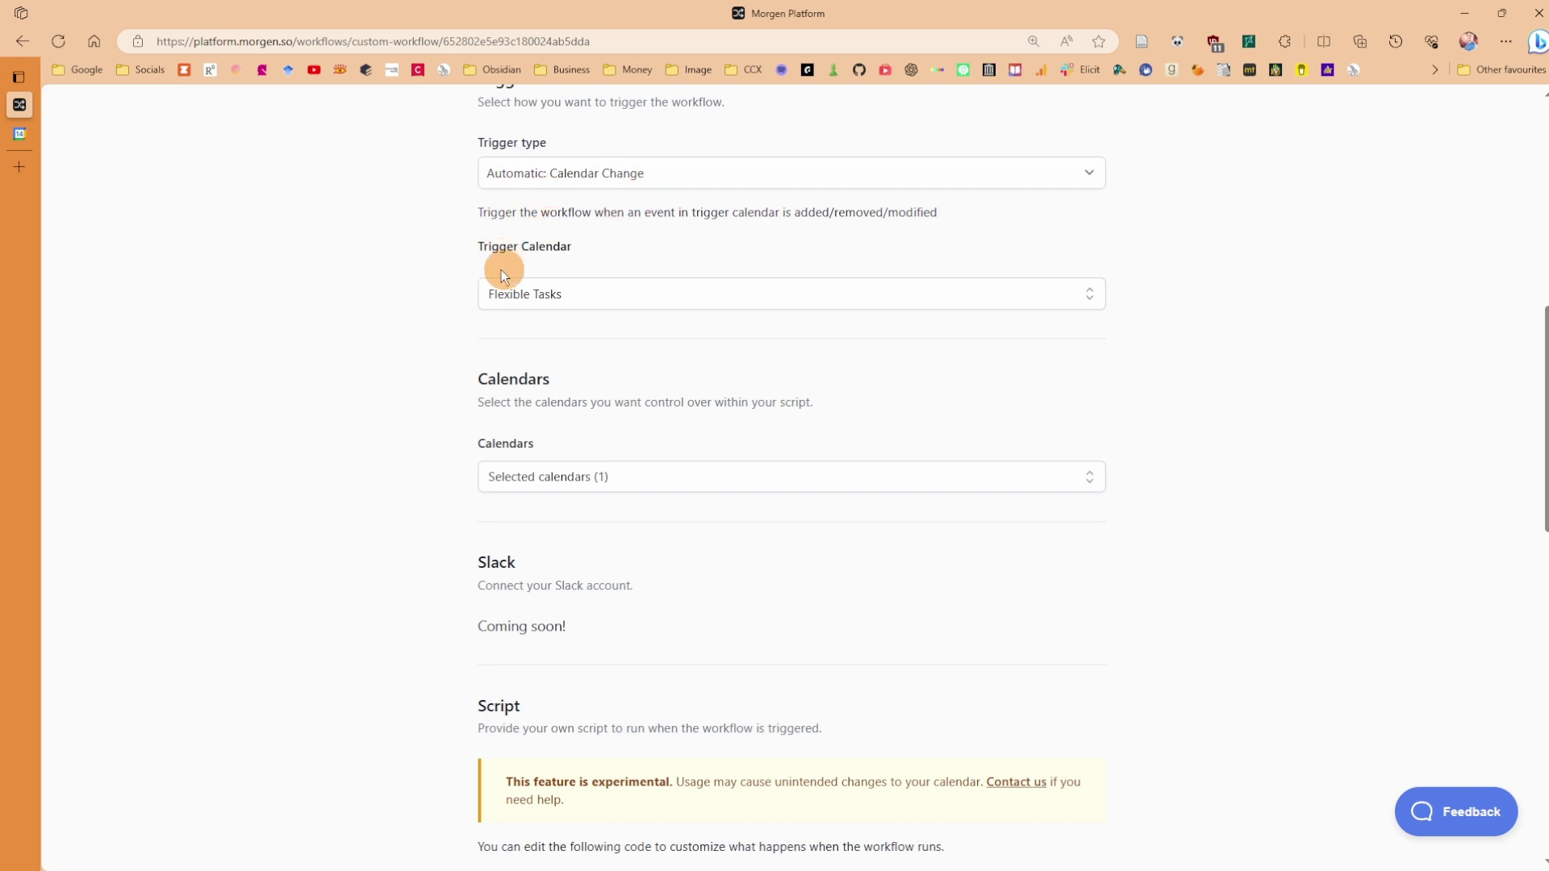
Look through the calendar choices for the trigger calendar and for the calendars the script may control
left_click(538, 291)
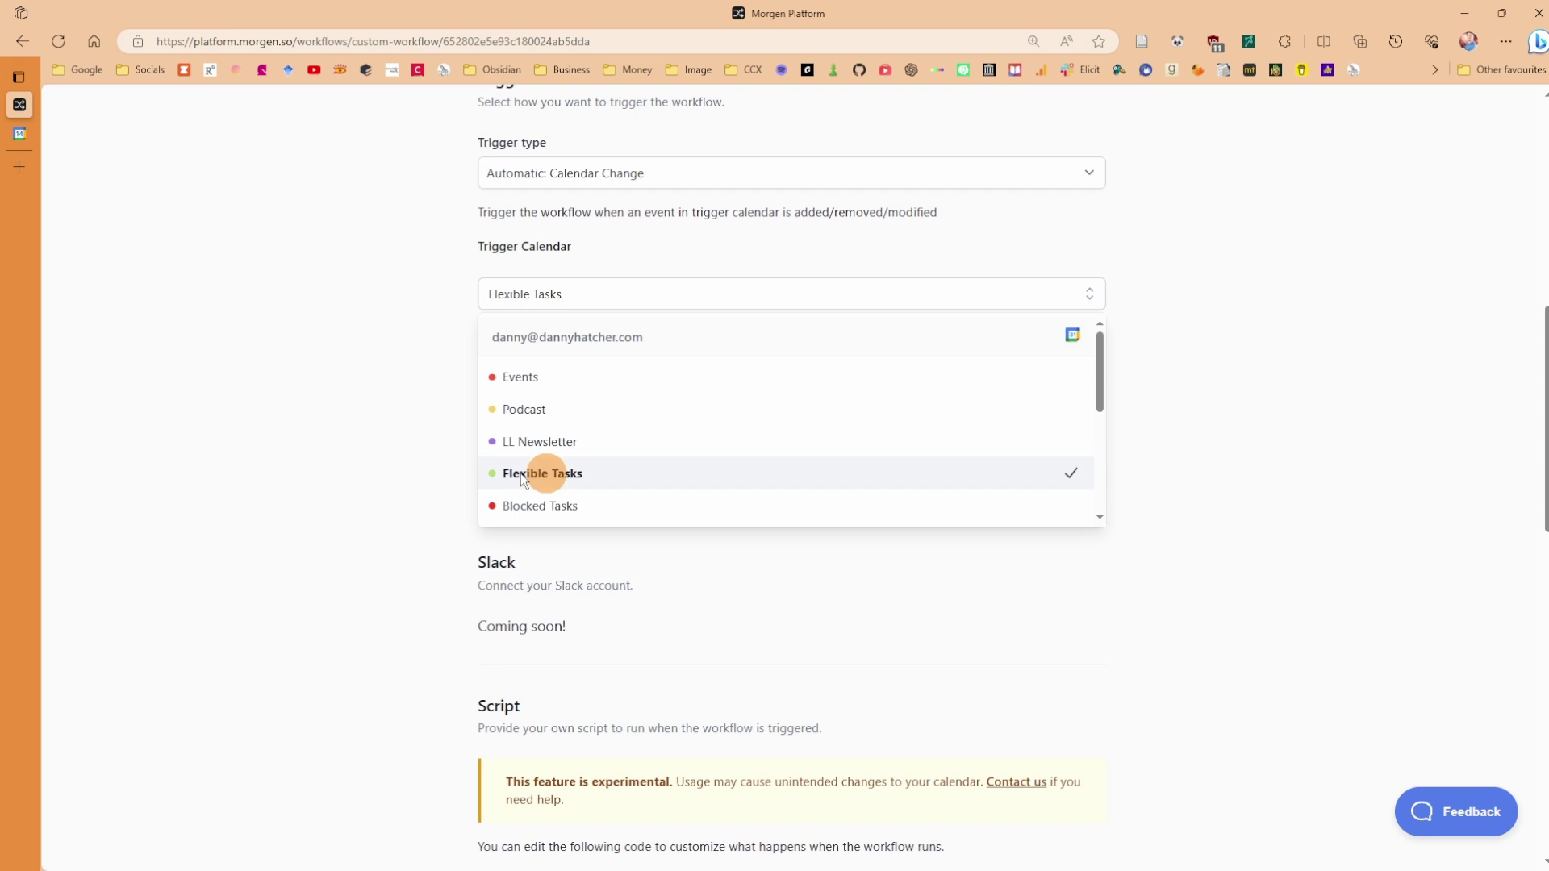
left_click(315, 426)
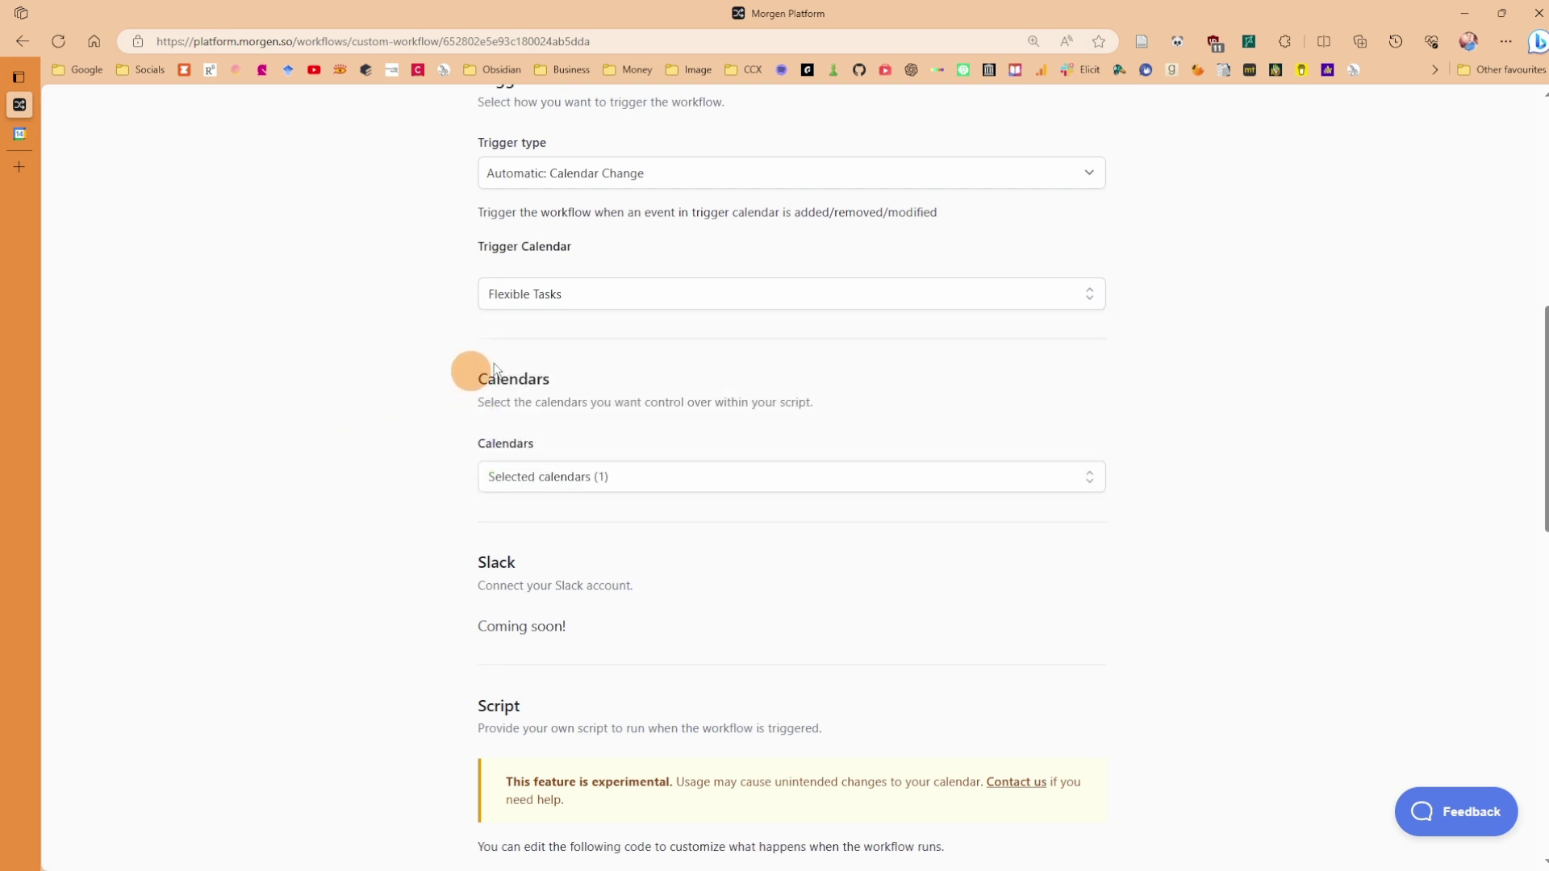
scroll(465, 302, "down", 2)
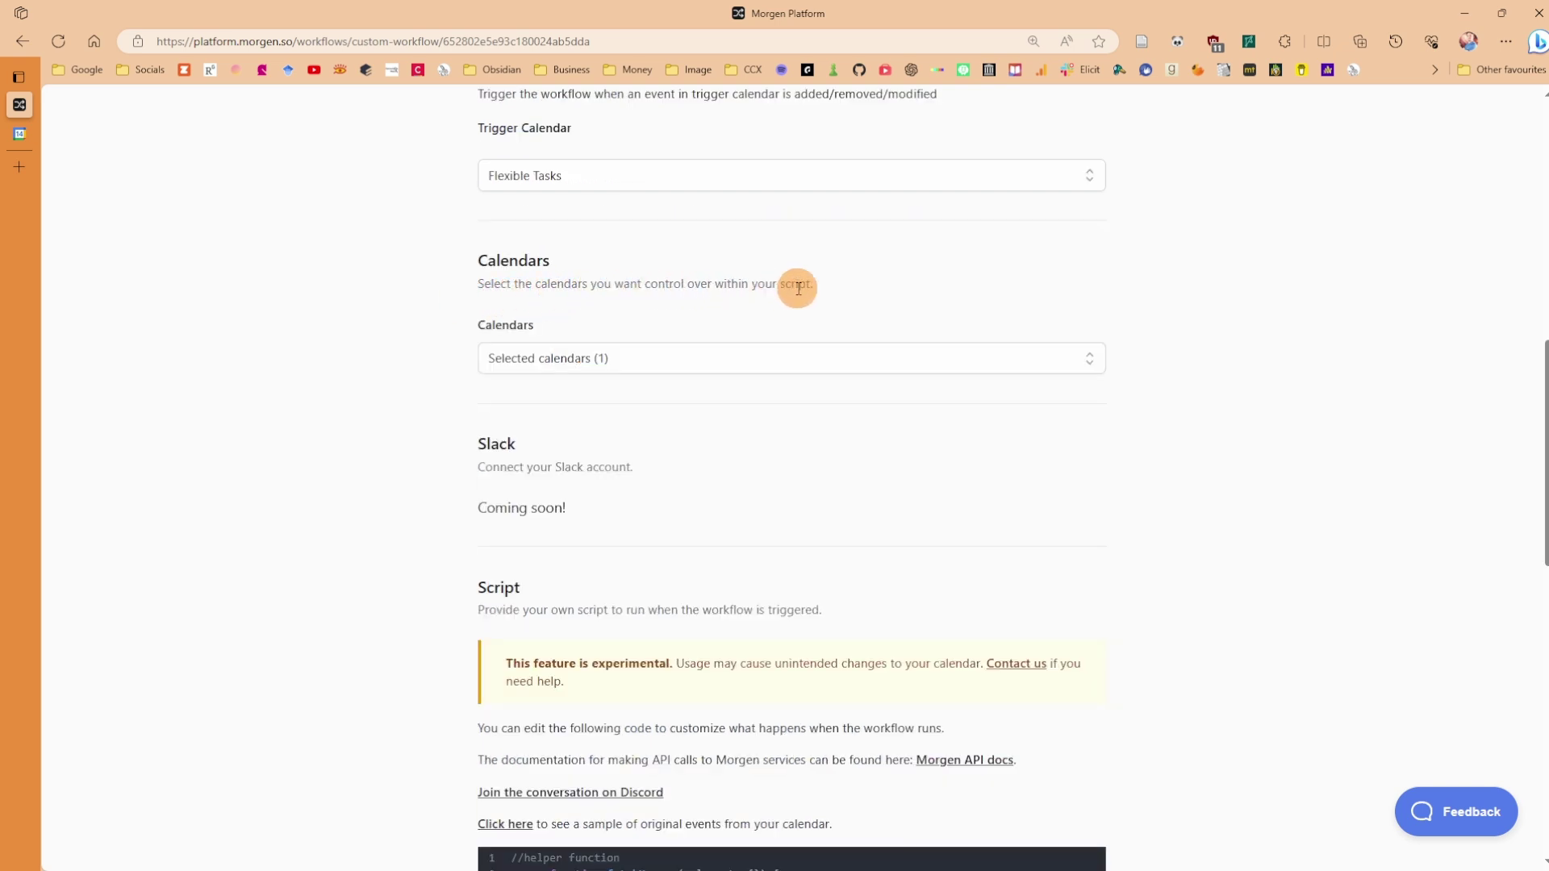
scroll(638, 536, "down", 10)
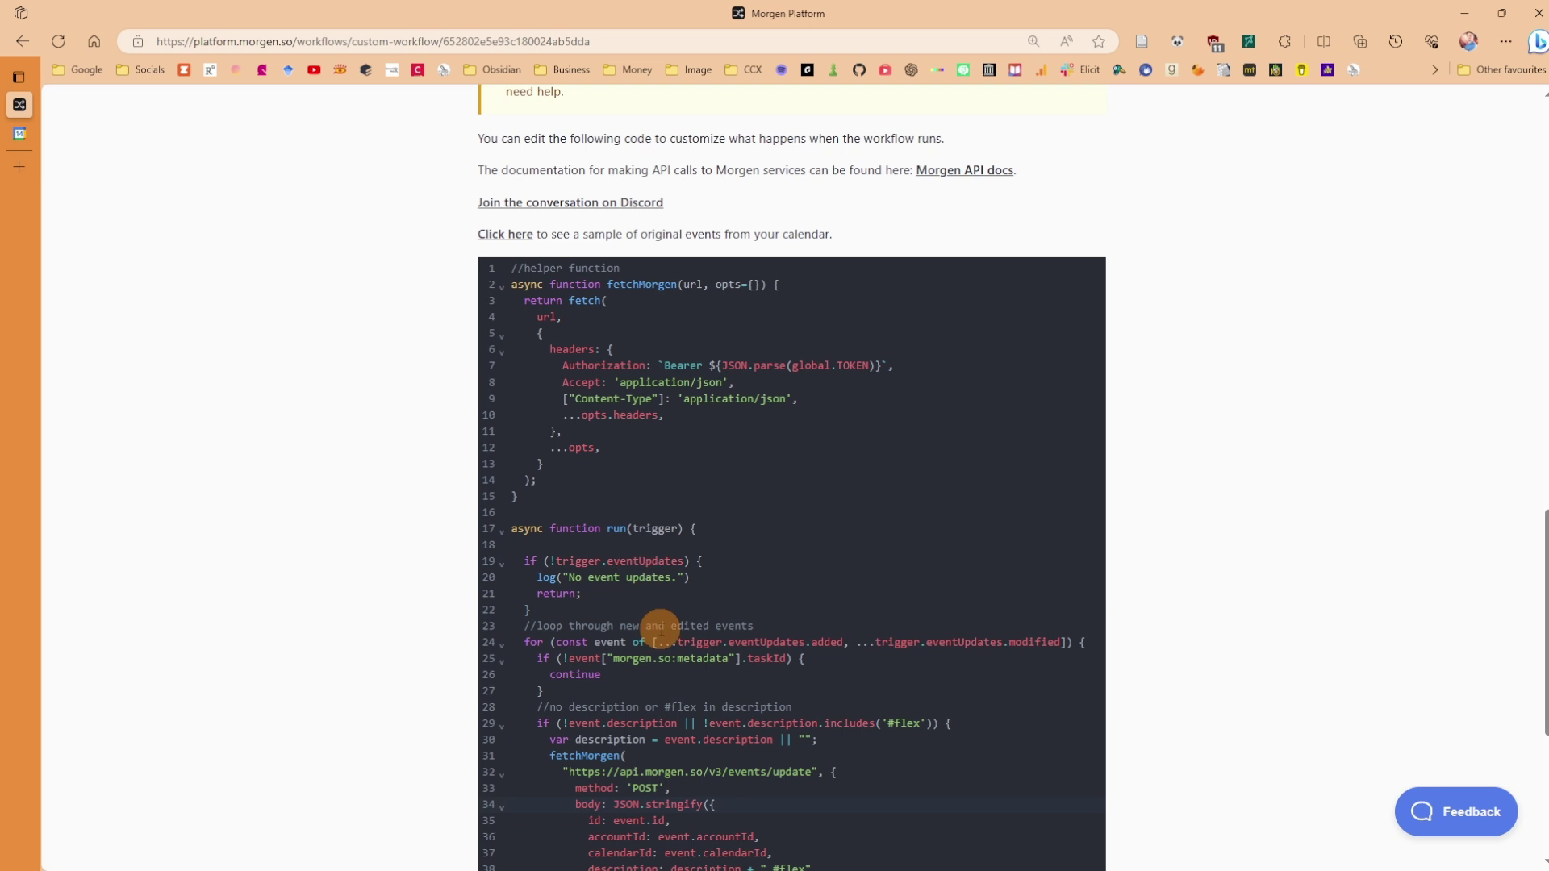
scroll(684, 567, "up", 12)
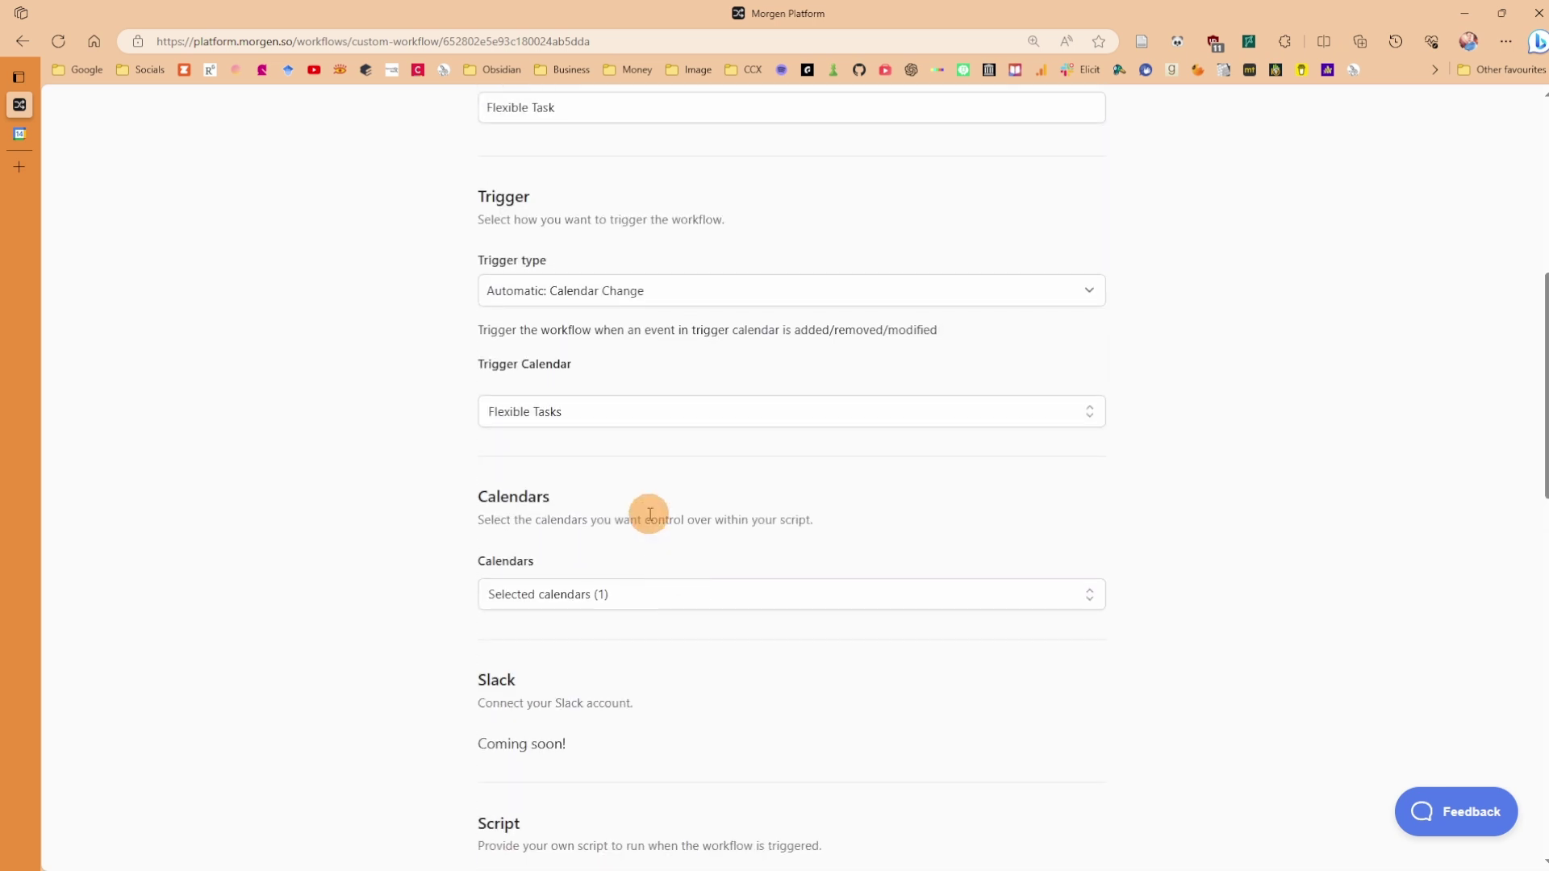
scroll(661, 517, "down", 2)
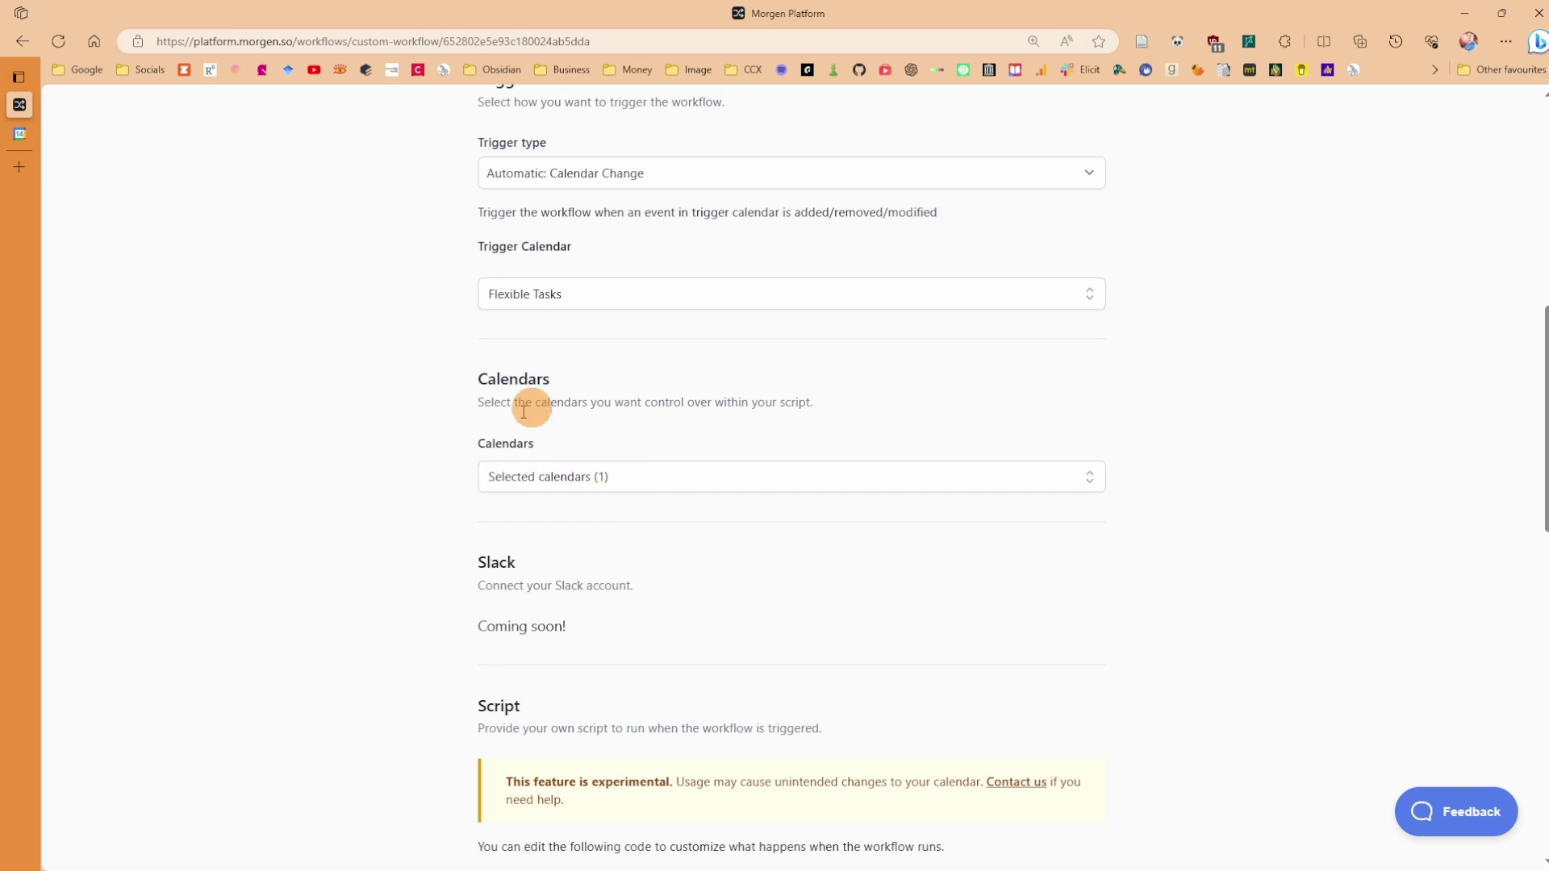
left_click(581, 489)
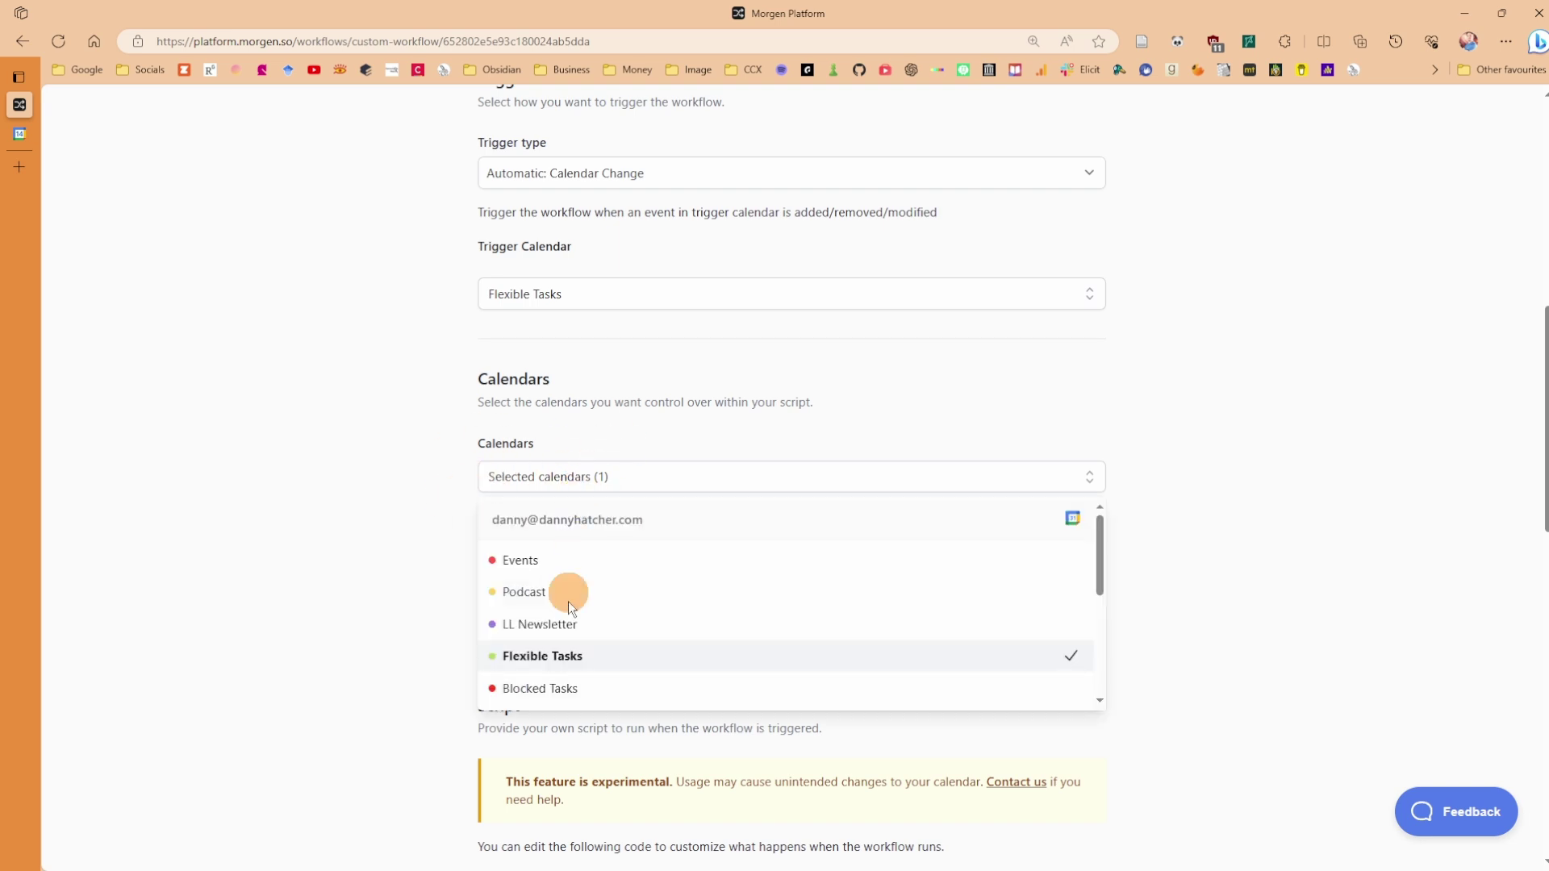
left_click(413, 625)
Look over the Script section's documentation links and highlight the fetchMorgen helper function in the code
scroll(413, 625, "down", 4)
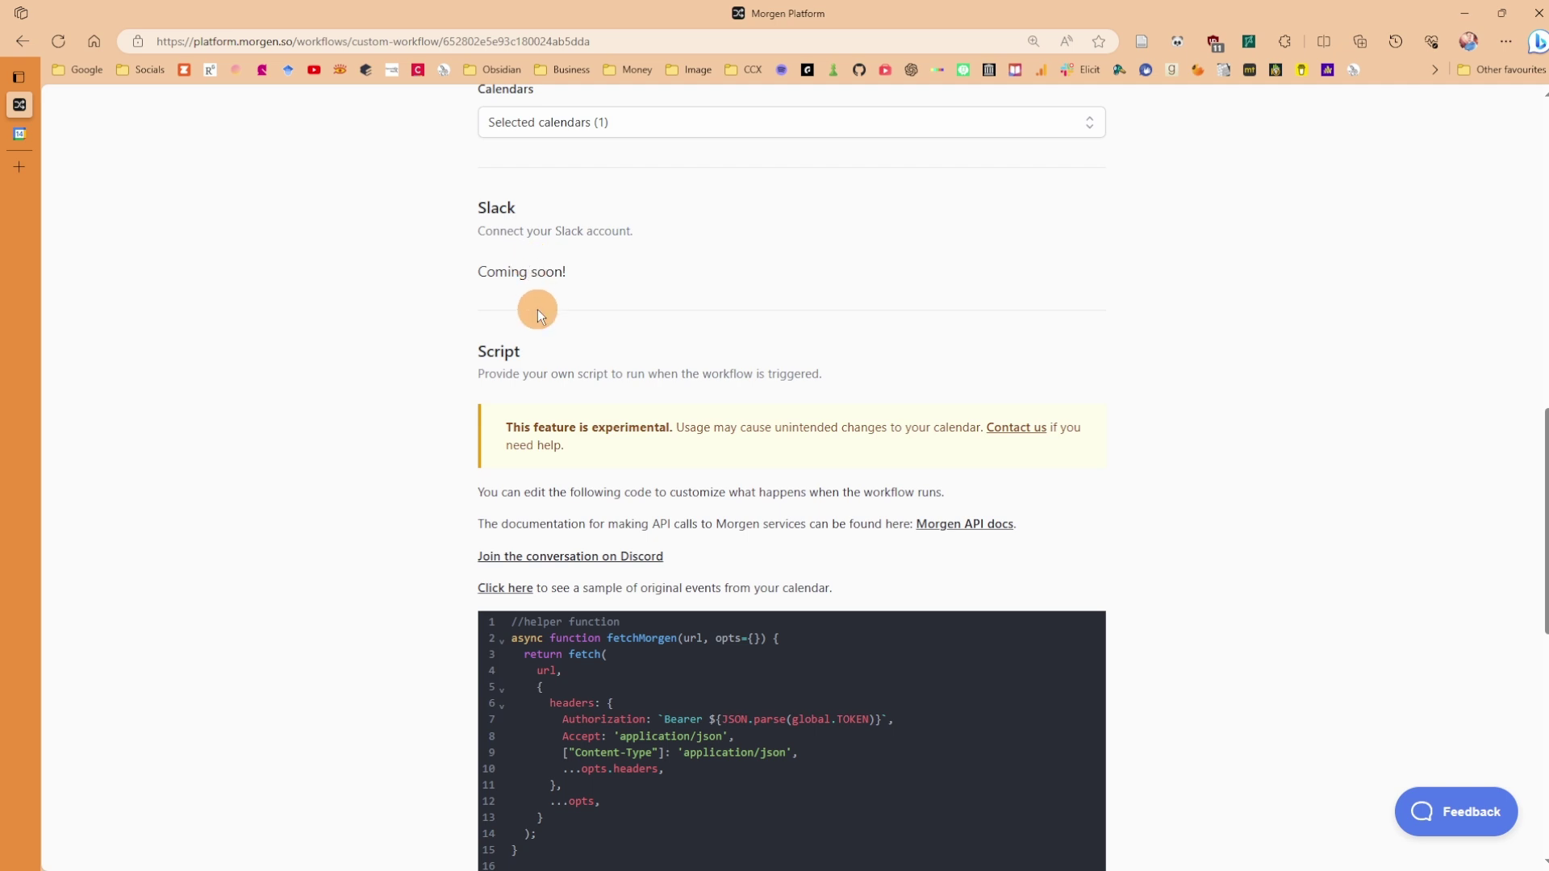
scroll(537, 308, "down", 3)
scroll(671, 373, "up", 1)
scroll(844, 343, "down", 1)
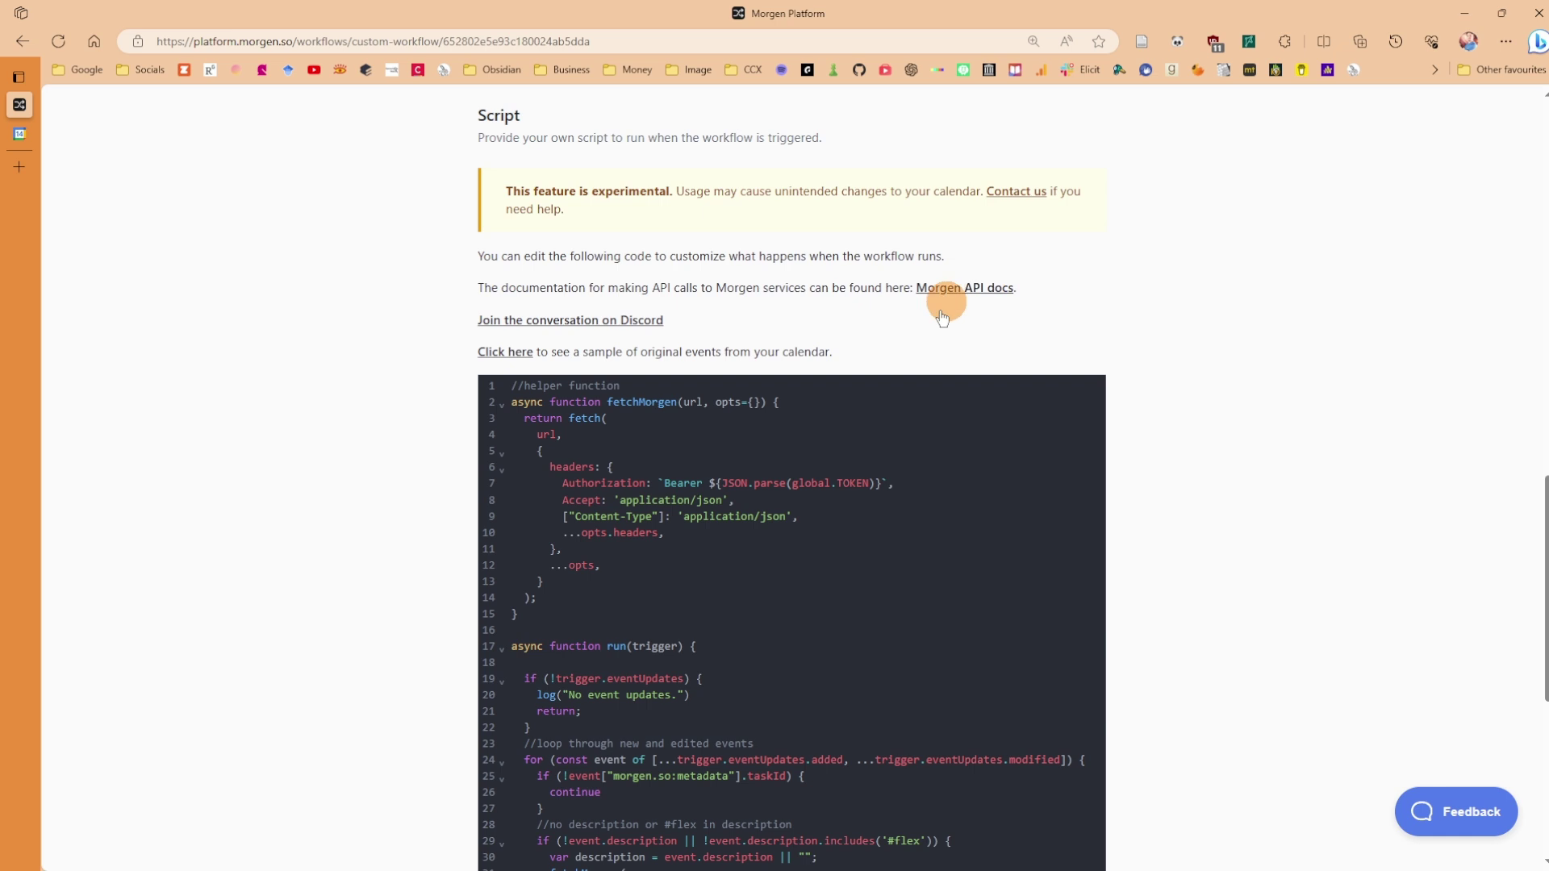
scroll(862, 318, "down", 3)
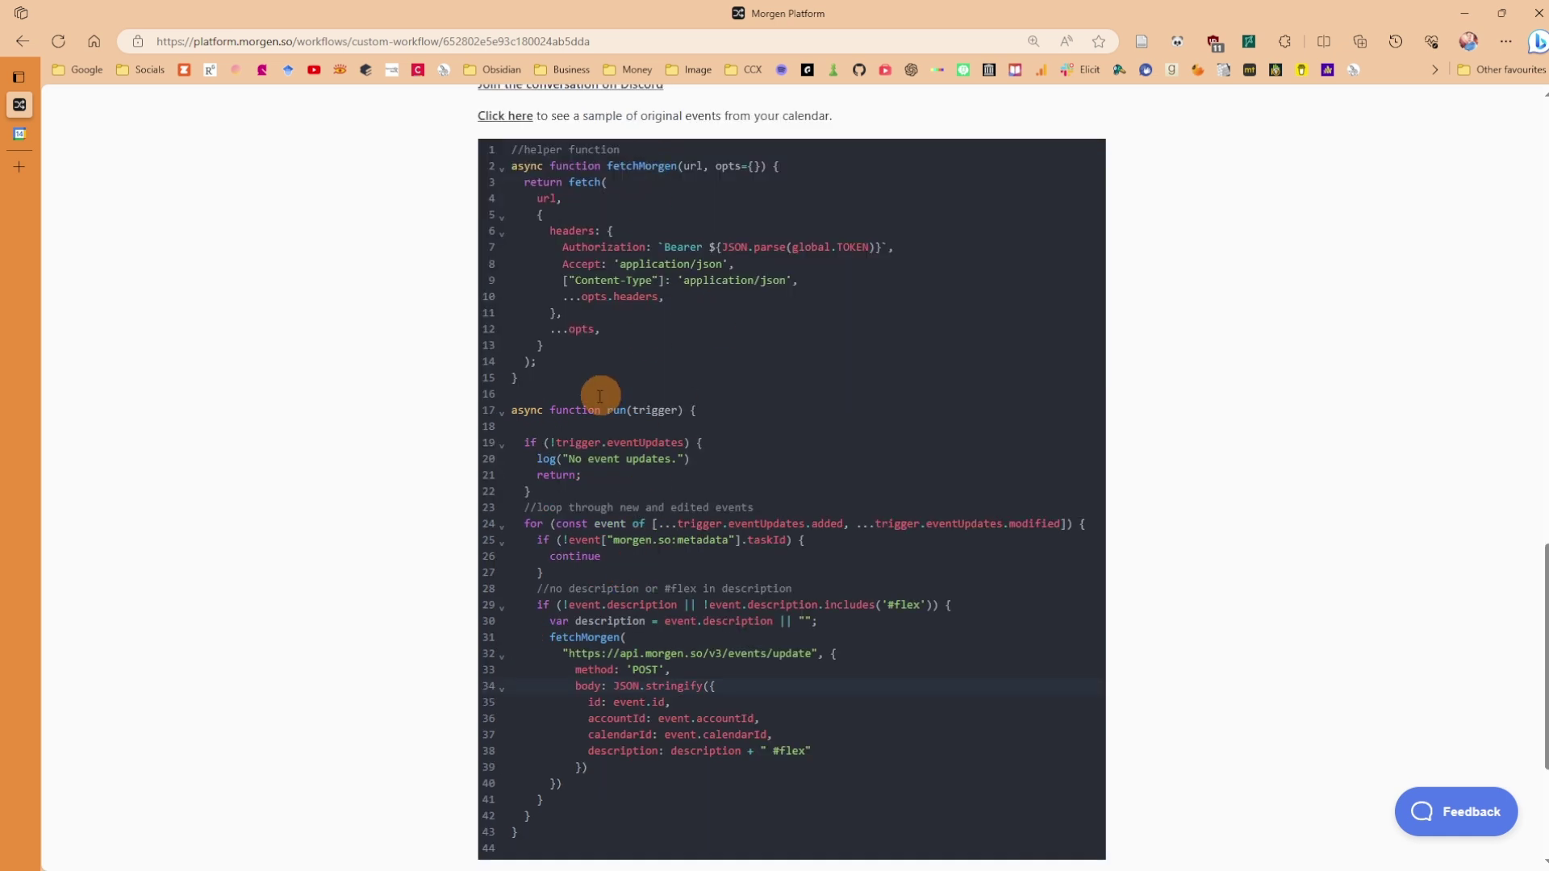
left_click_drag(529, 380, 508, 168)
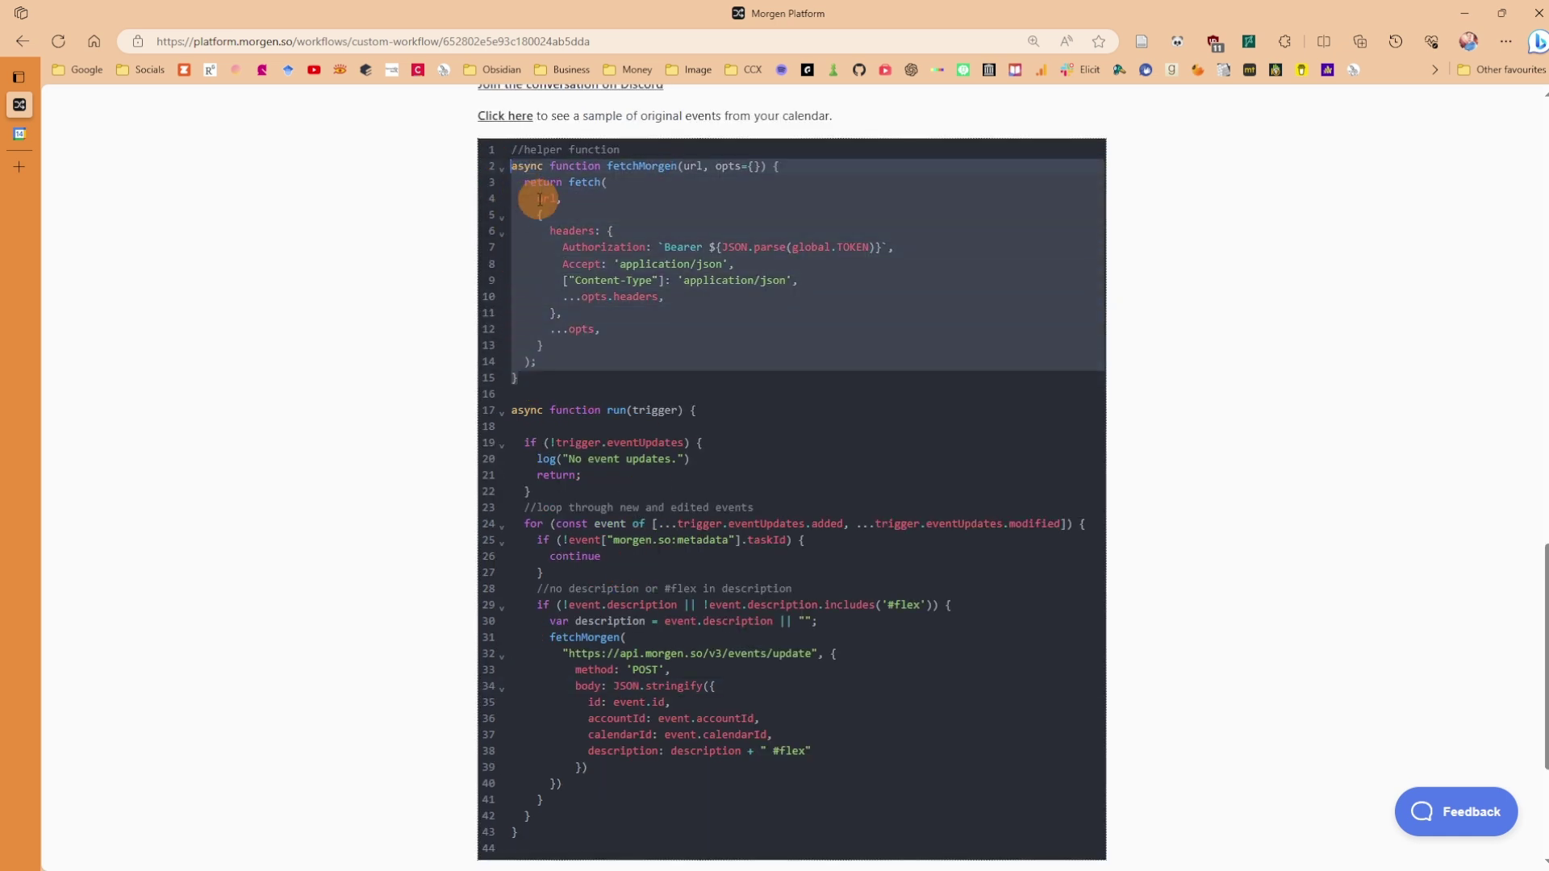
left_click(657, 263)
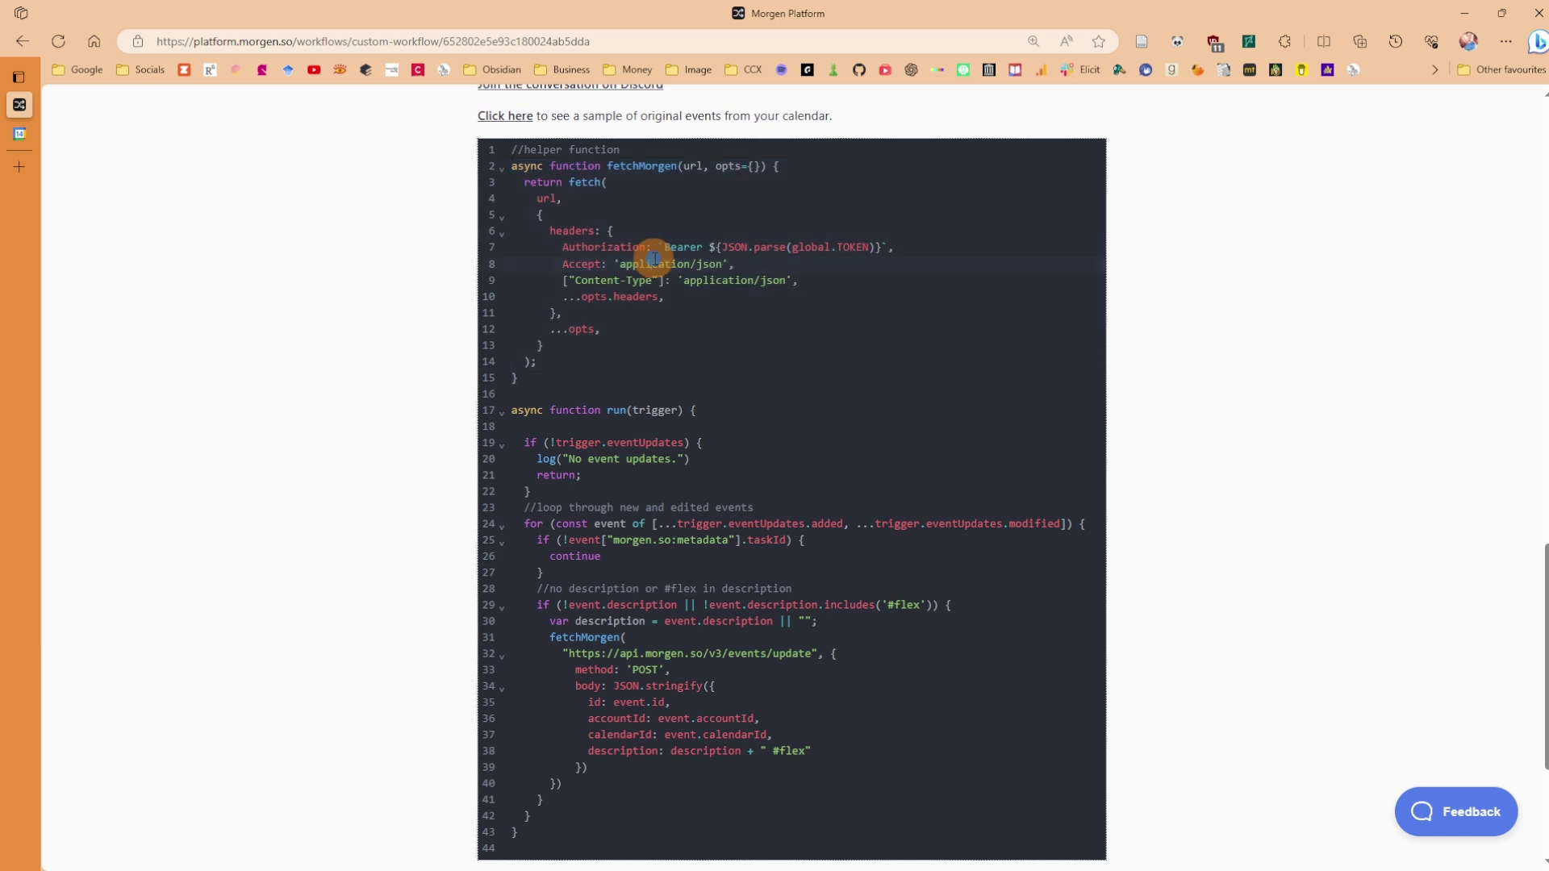
Examine the script's run function: the event updates check, the loop over added and modified events, and the taskId condition
scroll(700, 341, "down", 2)
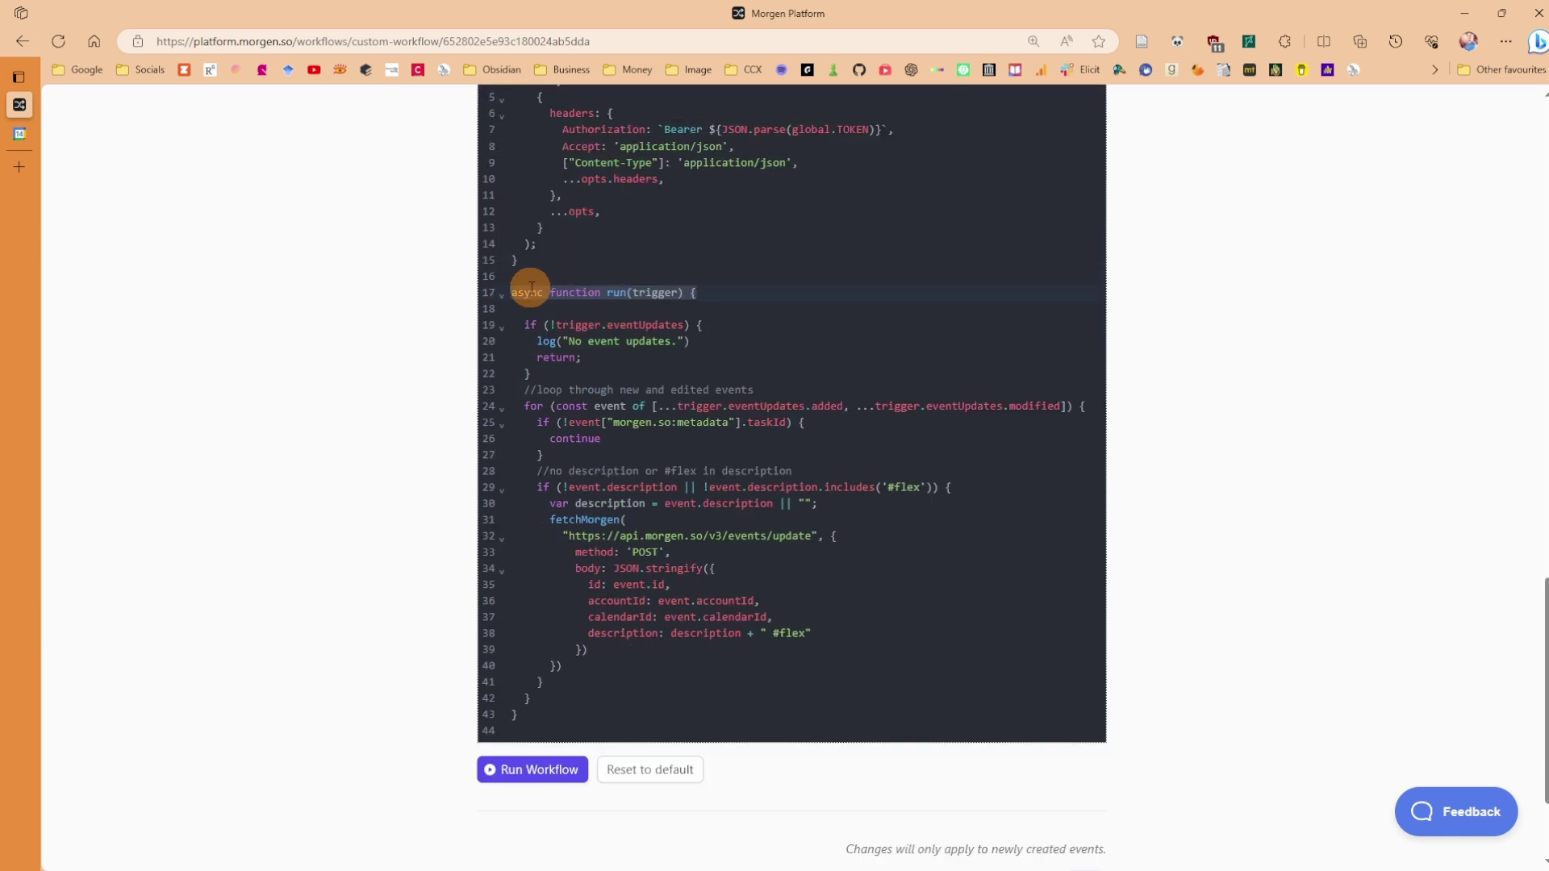
left_click(659, 290)
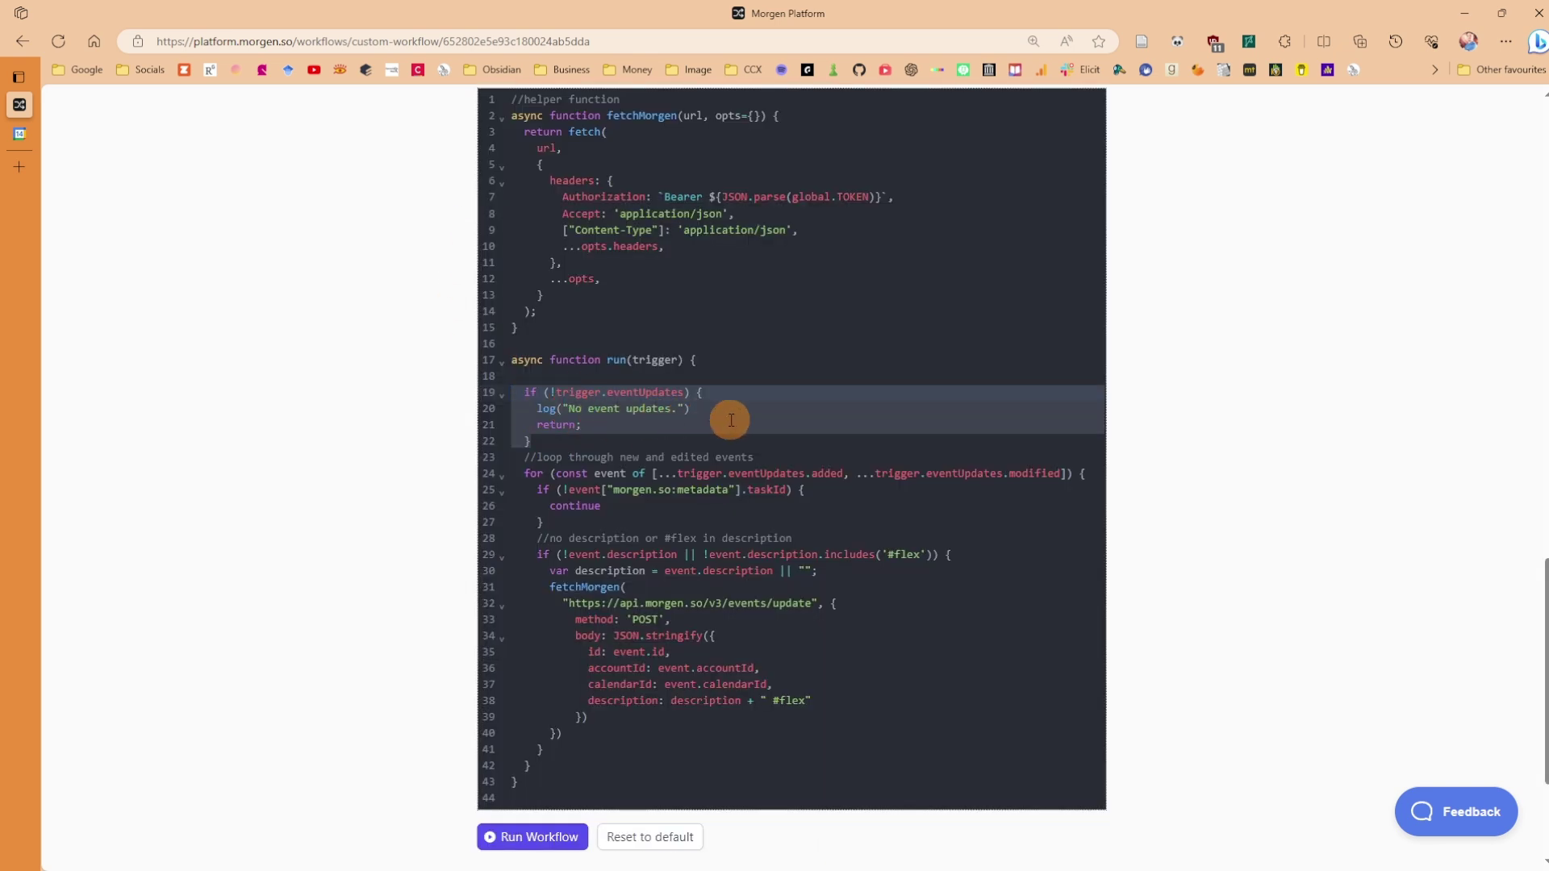
left_click(581, 473)
left_click(797, 472)
left_click_drag(1009, 474, 1041, 473)
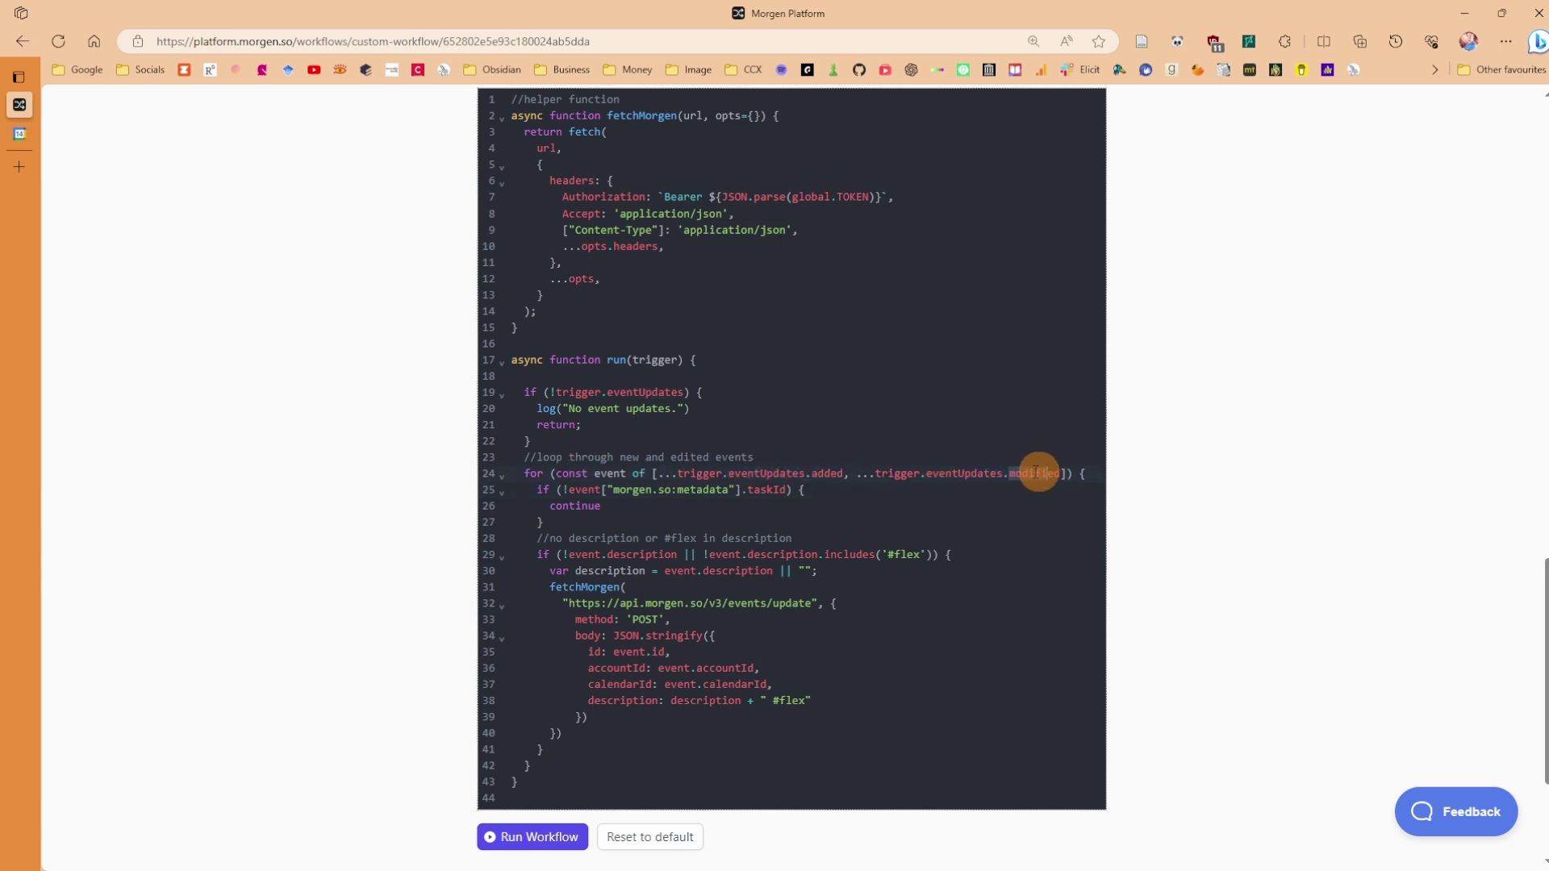
left_click(565, 490)
type("!")
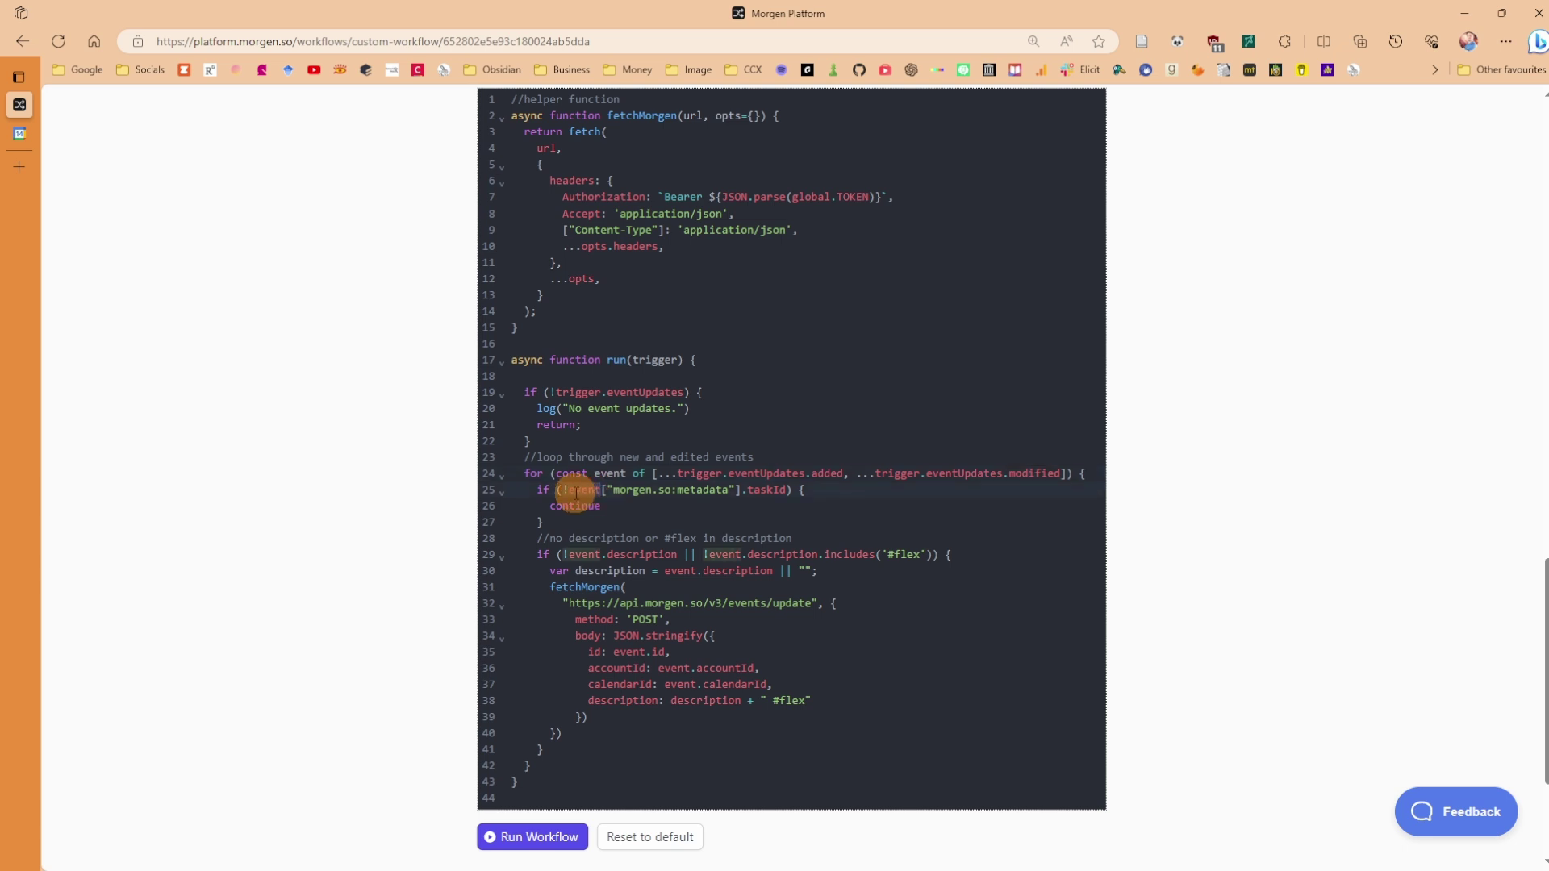
left_click(759, 490)
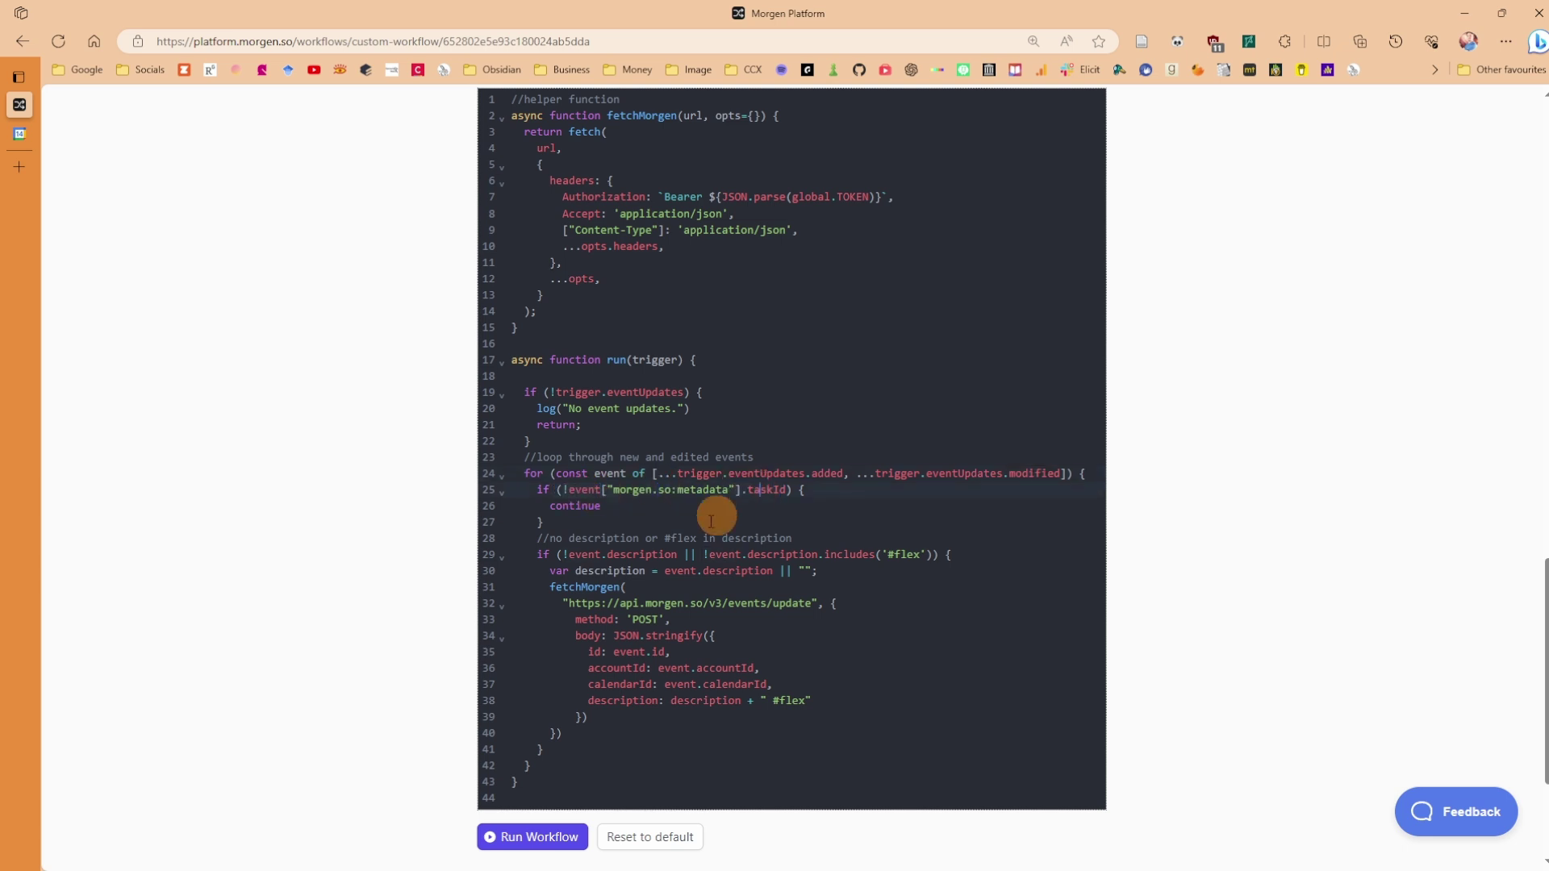
left_click_drag(626, 508, 526, 441)
left_click(626, 508)
Examine the condition that tests event descriptions for #flex and the update call that appends #flex to the description
scroll(626, 508, "down", 3)
left_click_drag(563, 319, 680, 320)
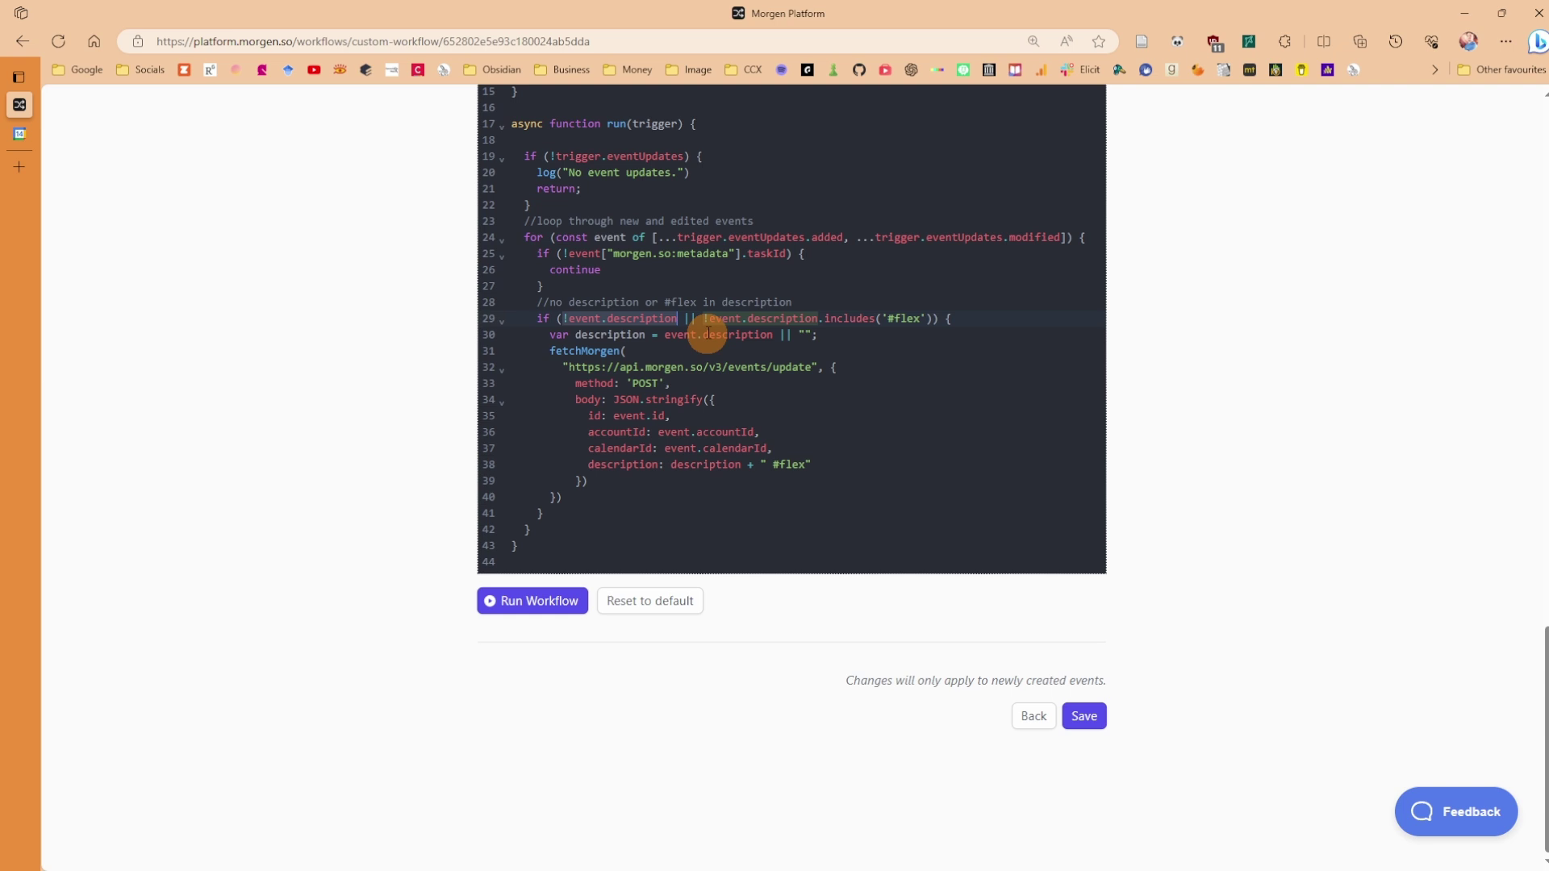
left_click(706, 320)
type("!")
left_click_drag(706, 321, 870, 321)
left_click(870, 322)
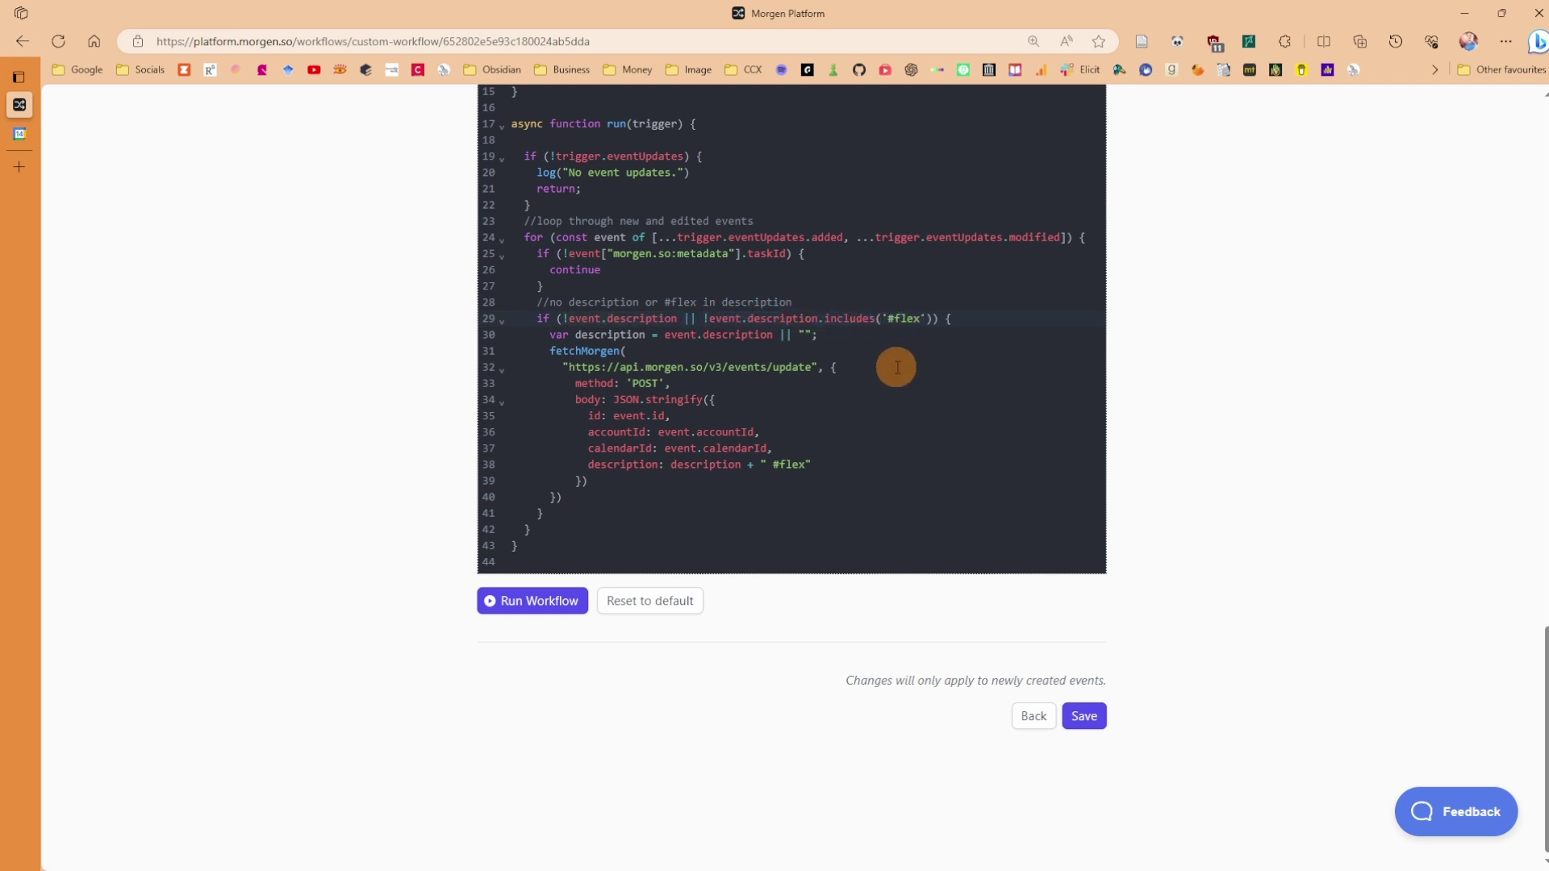
left_click_drag(811, 464, 511, 334)
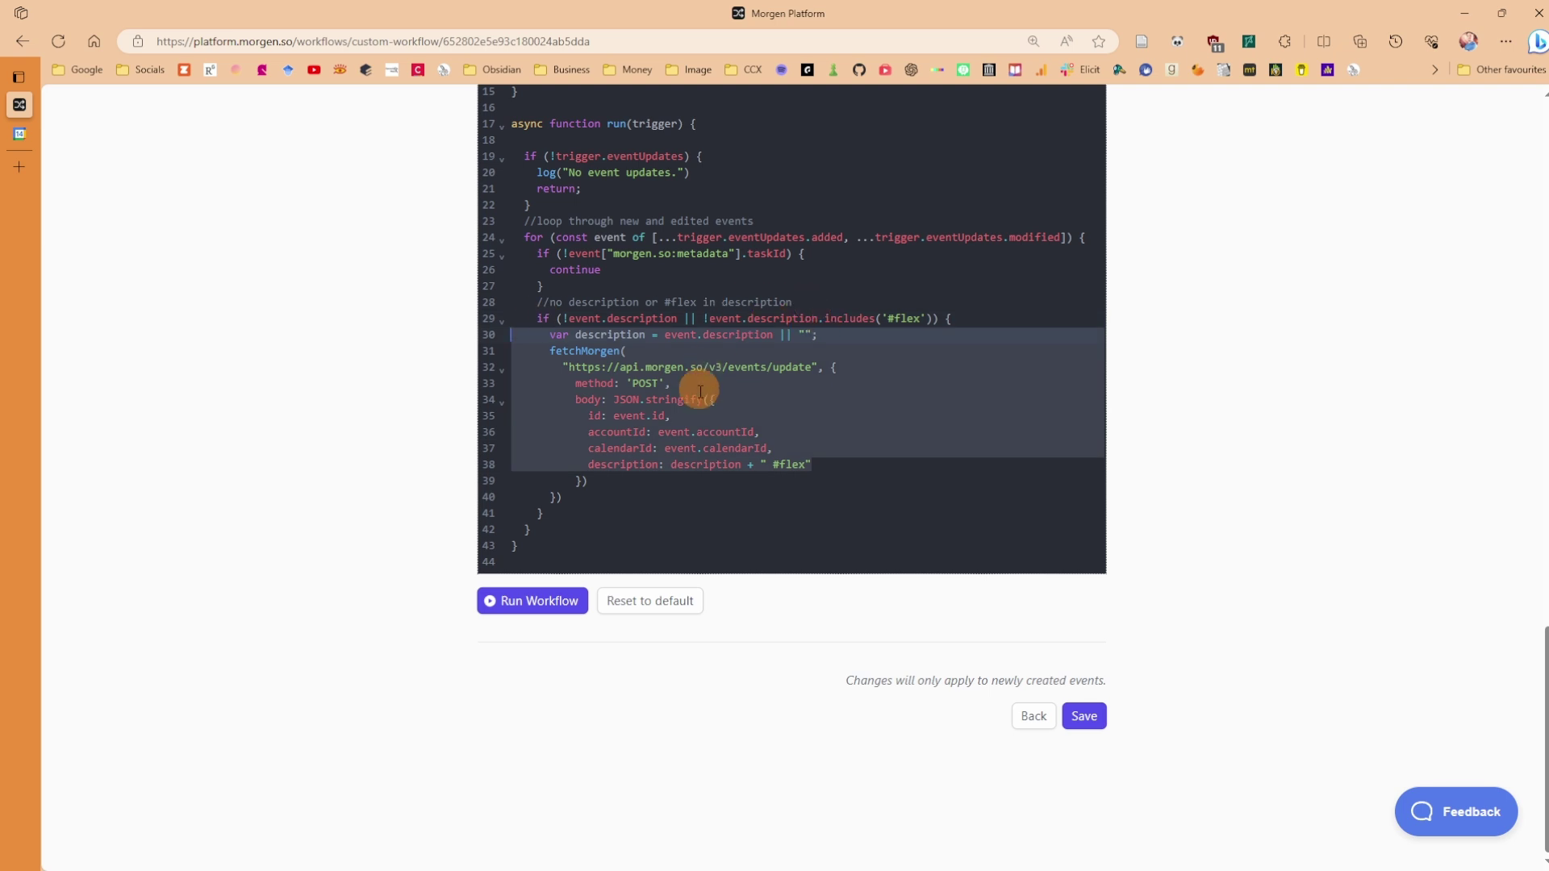
left_click(775, 449)
left_click(814, 468)
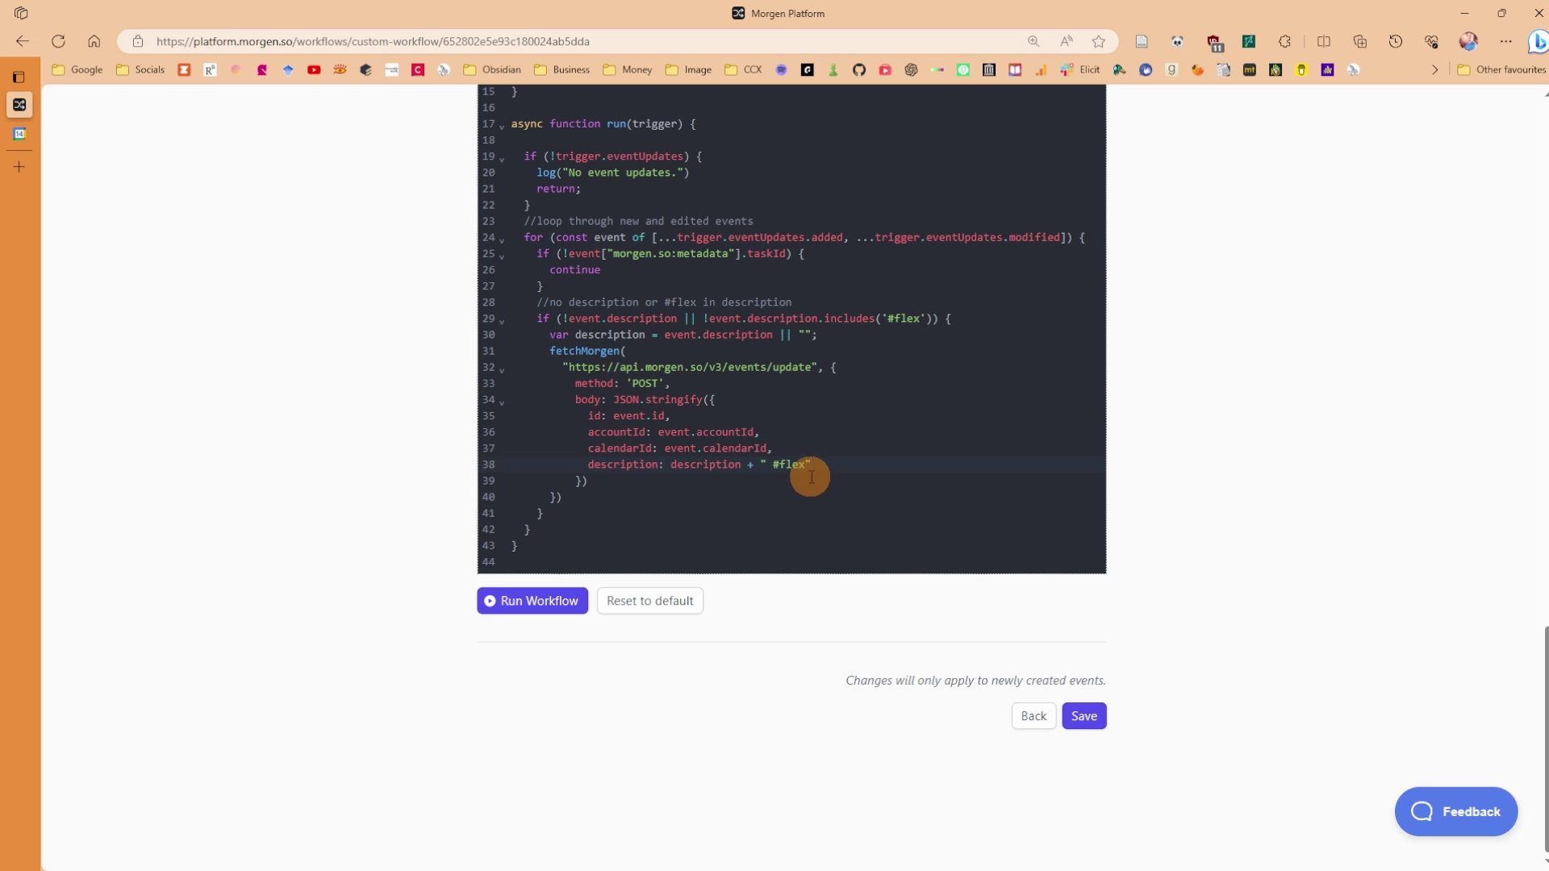
Save the Flexible Task workflow and check the notes of the 16:00 Morgen Assist task in the Morgen desktop calendar
left_click(1083, 715)
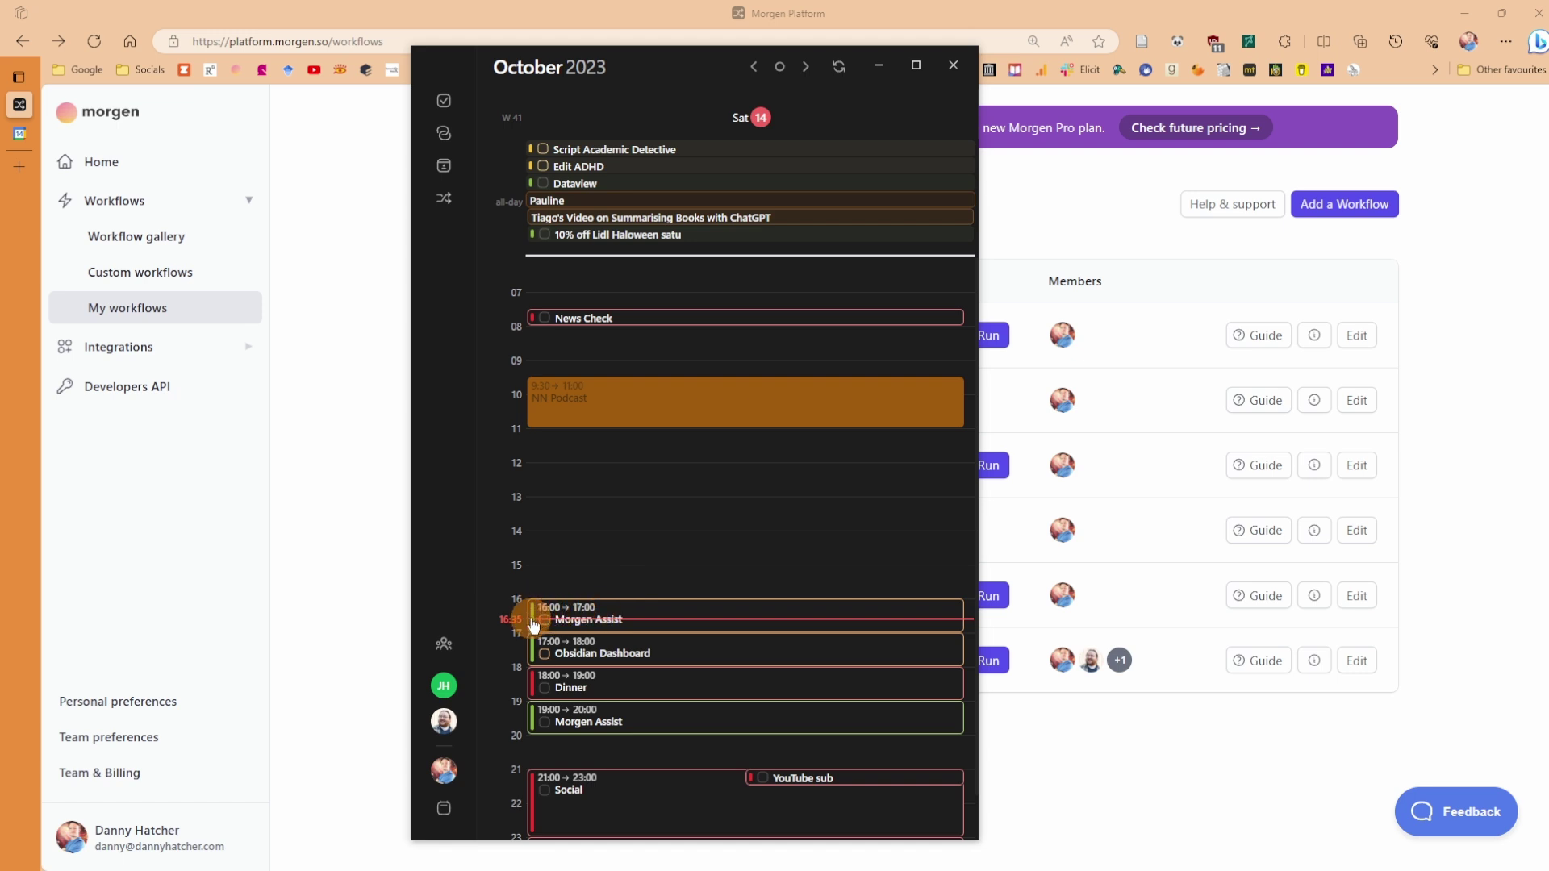
left_click(644, 611)
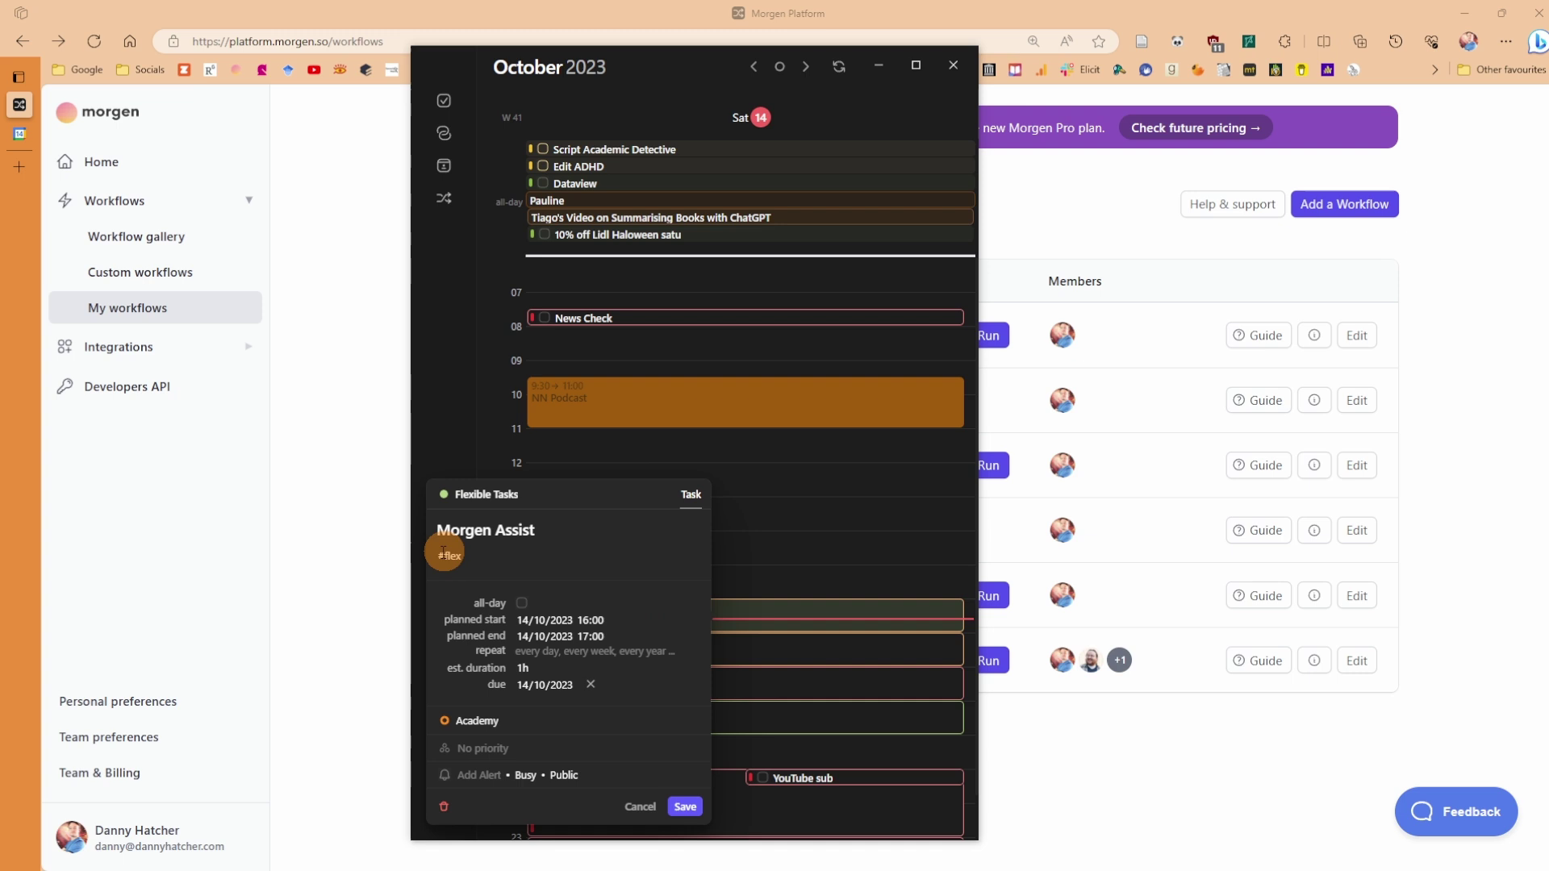
left_click(781, 560)
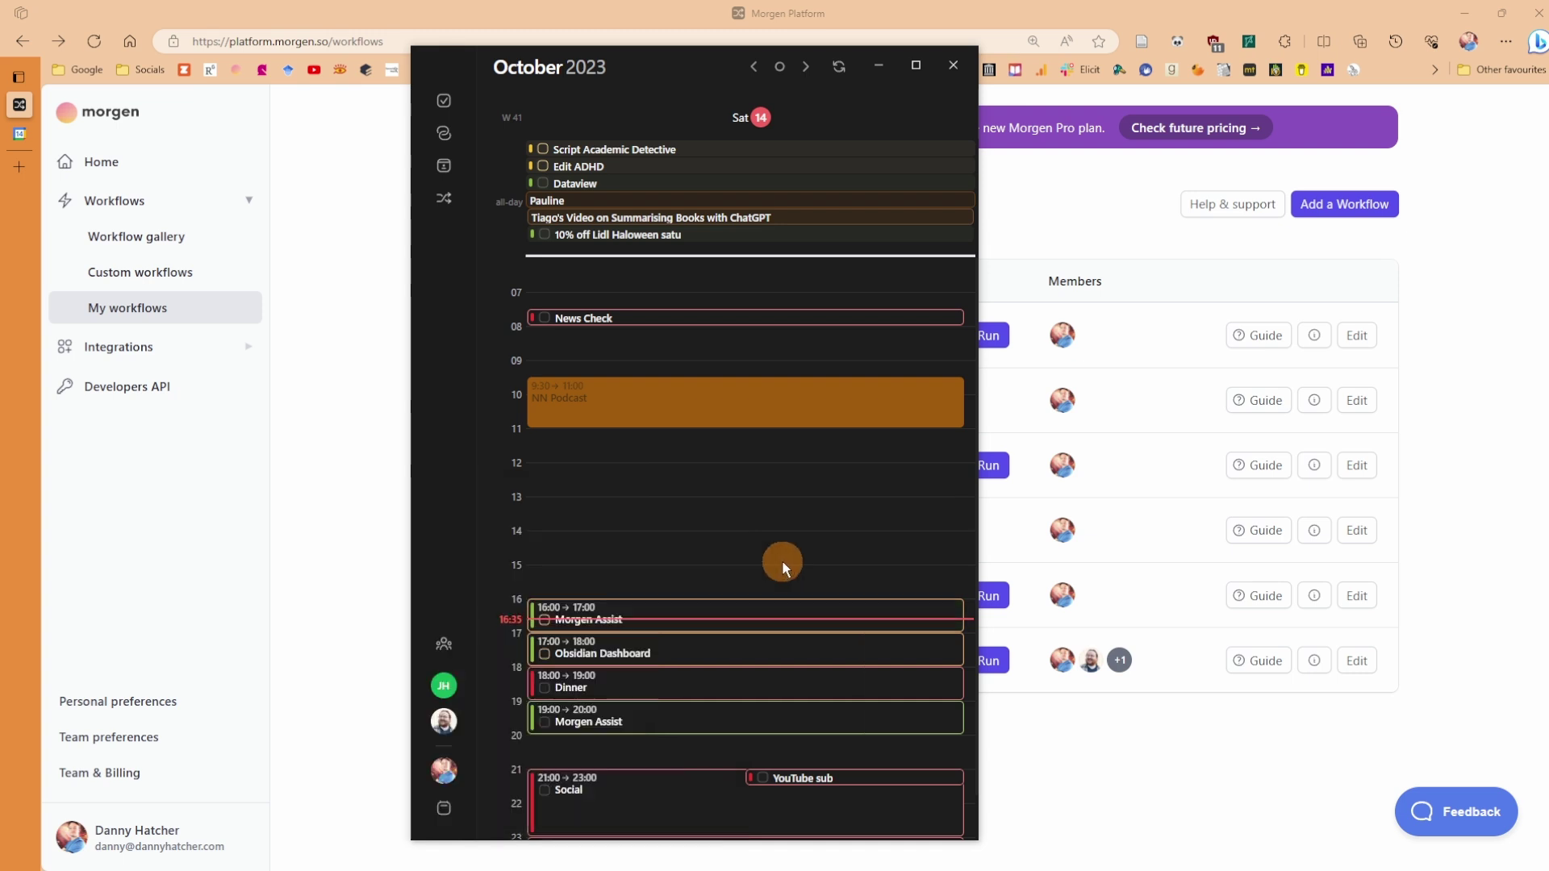
Create a task named Test task on 14/10/2023 from 20:15 to 20:45 in the Flexible Tasks calendar and save it
left_click(664, 749)
left_click(664, 748)
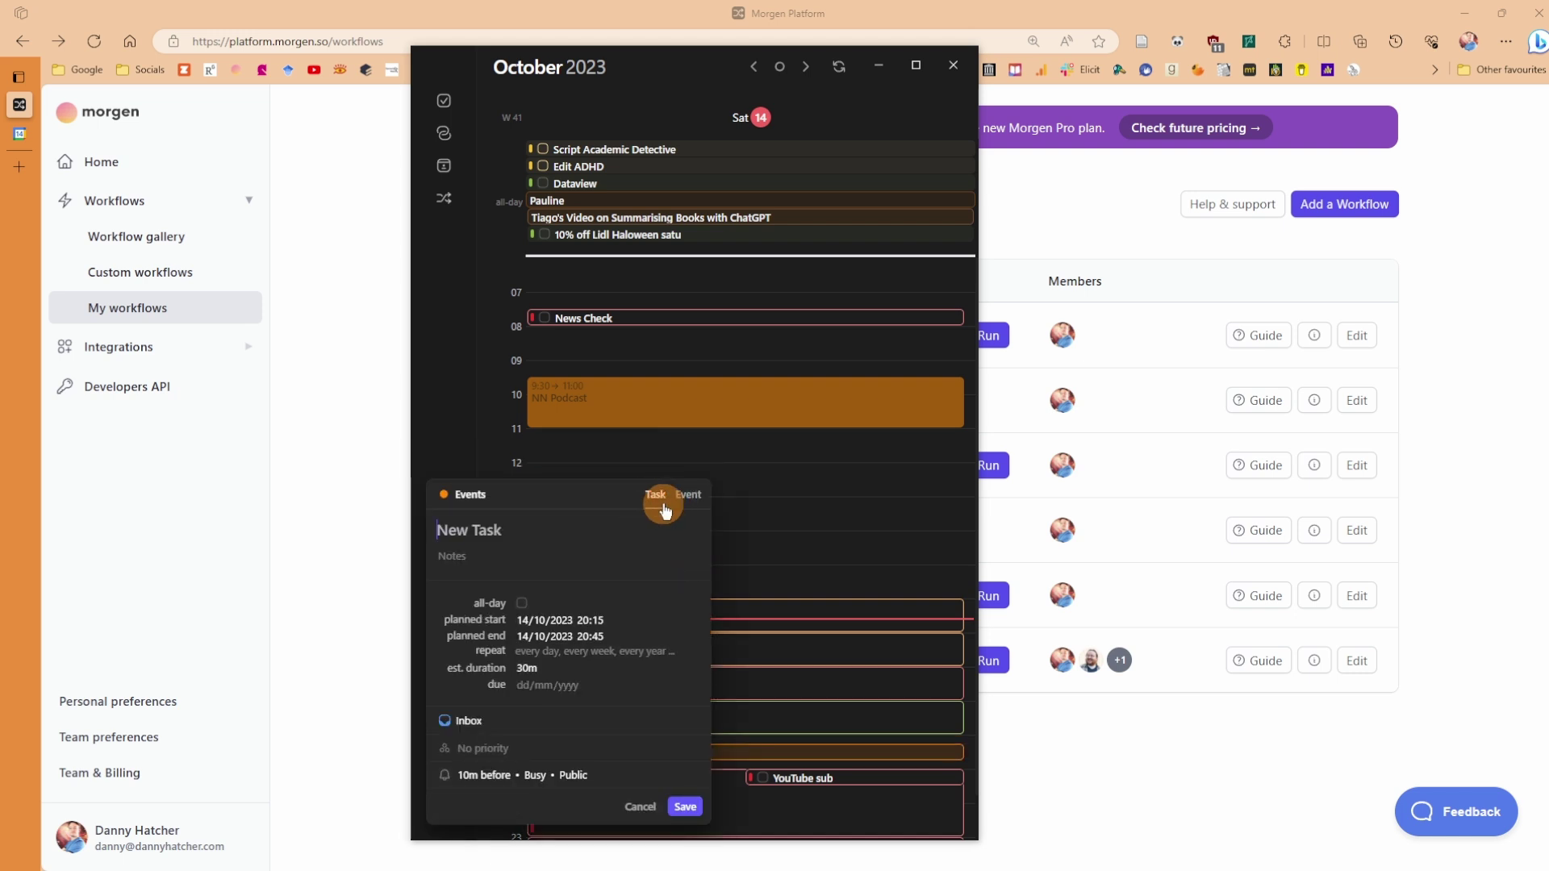
type("Test task")
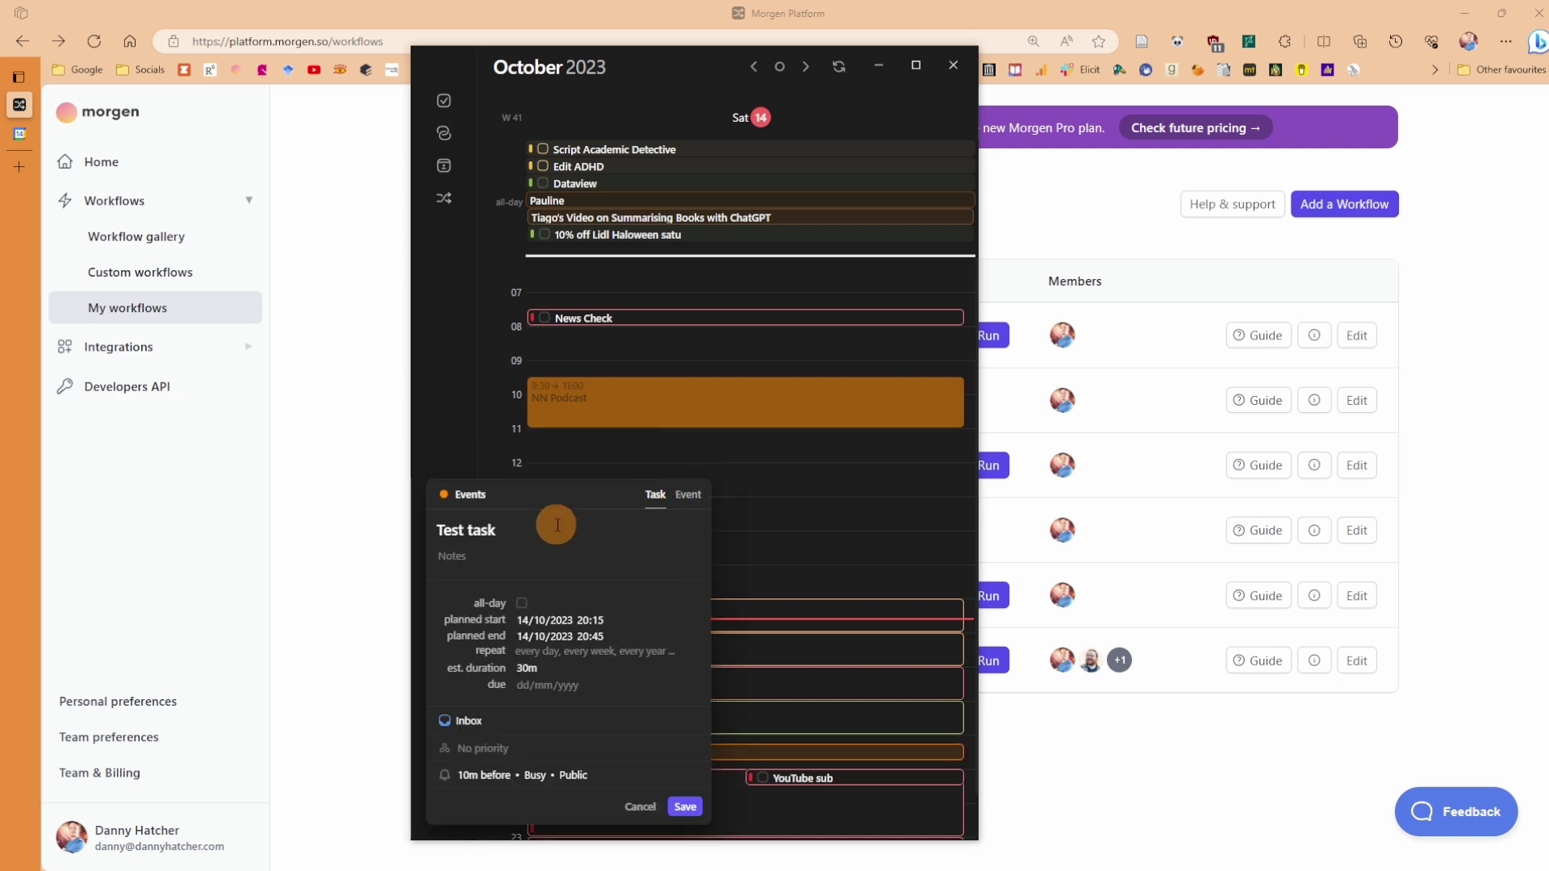
left_click(466, 494)
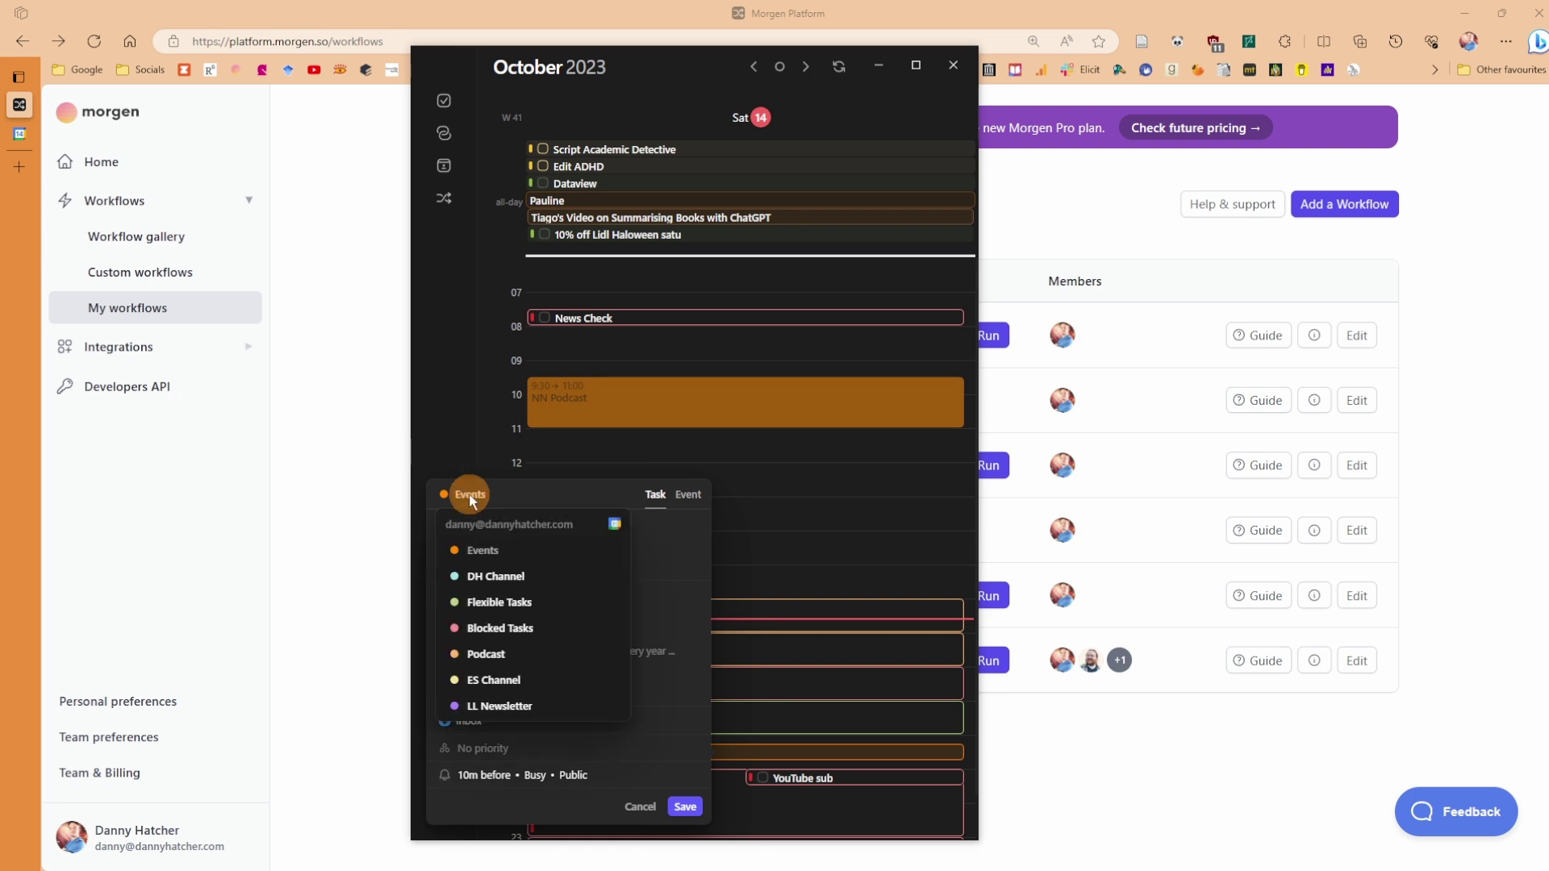
left_click(489, 603)
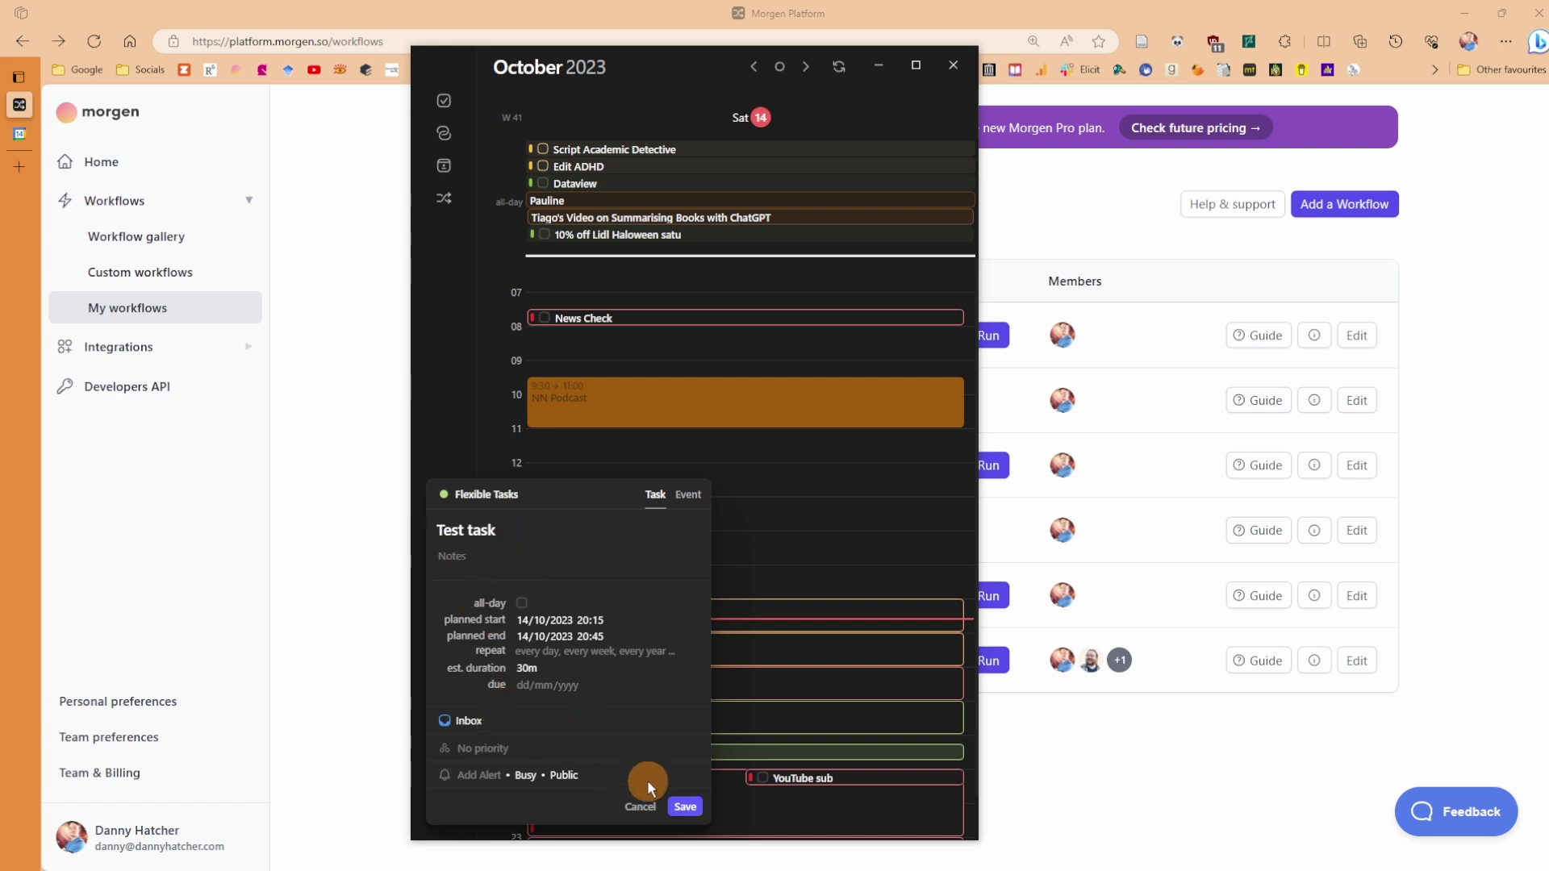
left_click(685, 806)
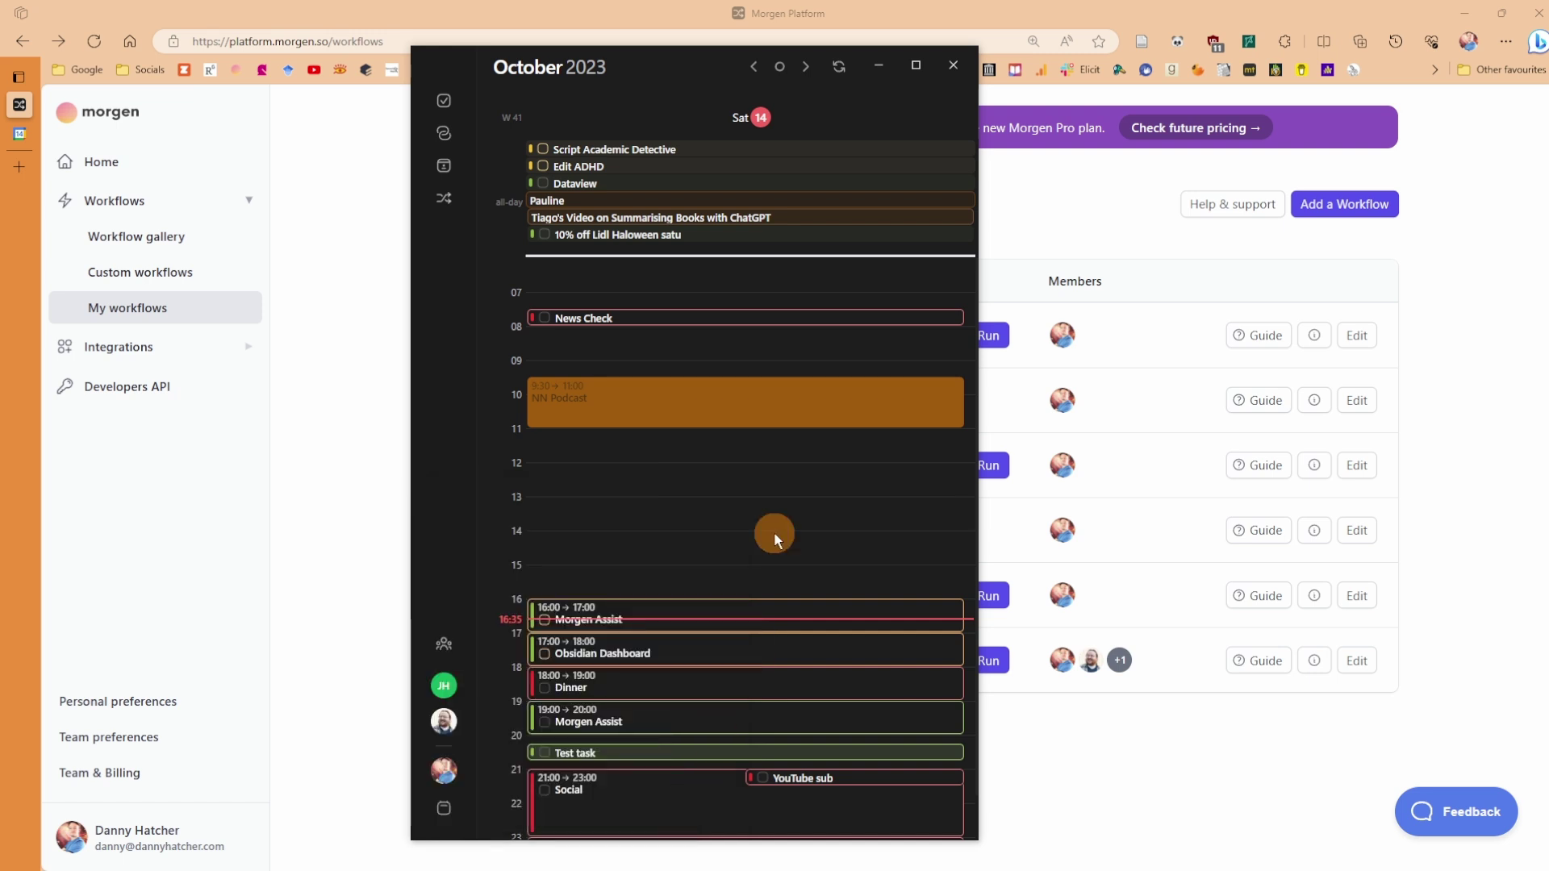
Reopen Test task to check its notes for the #flex tag, close it and return to the workflows list
left_click(662, 754)
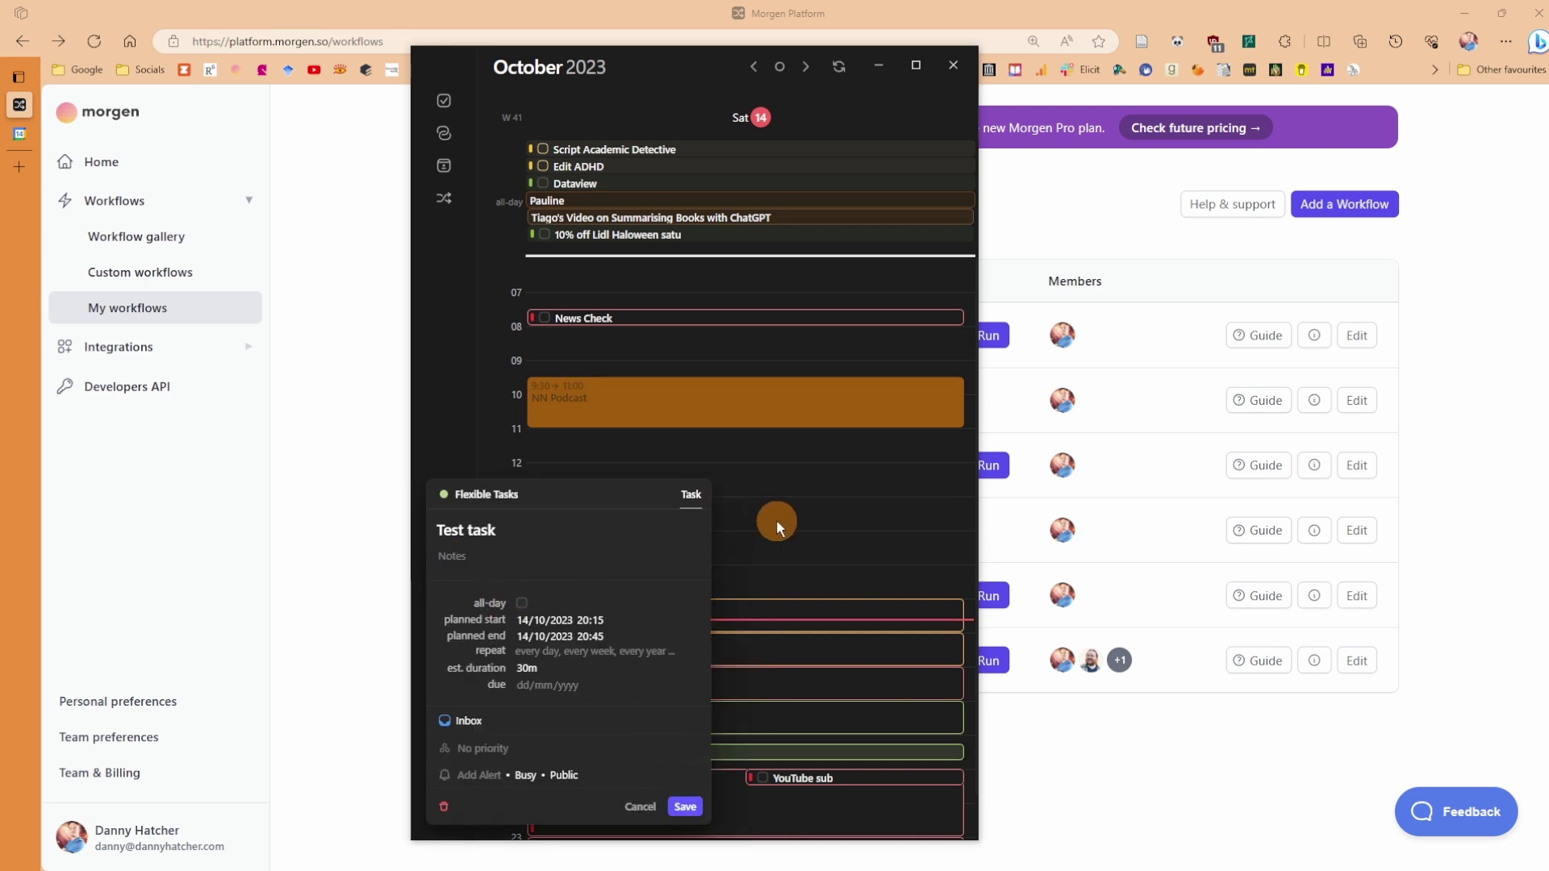
left_click(811, 516)
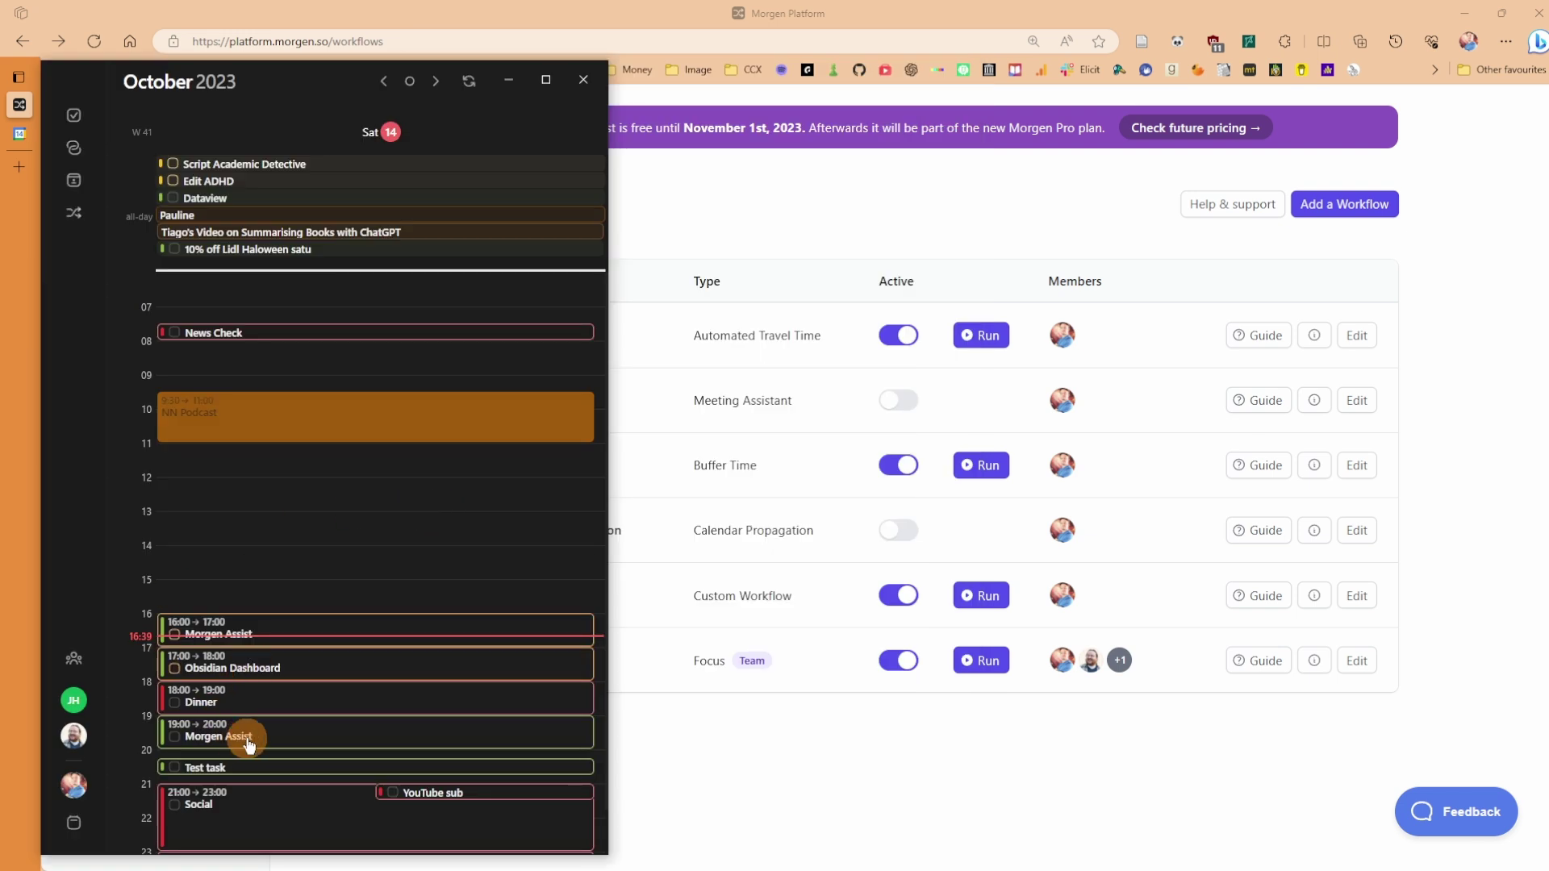
left_click(212, 769)
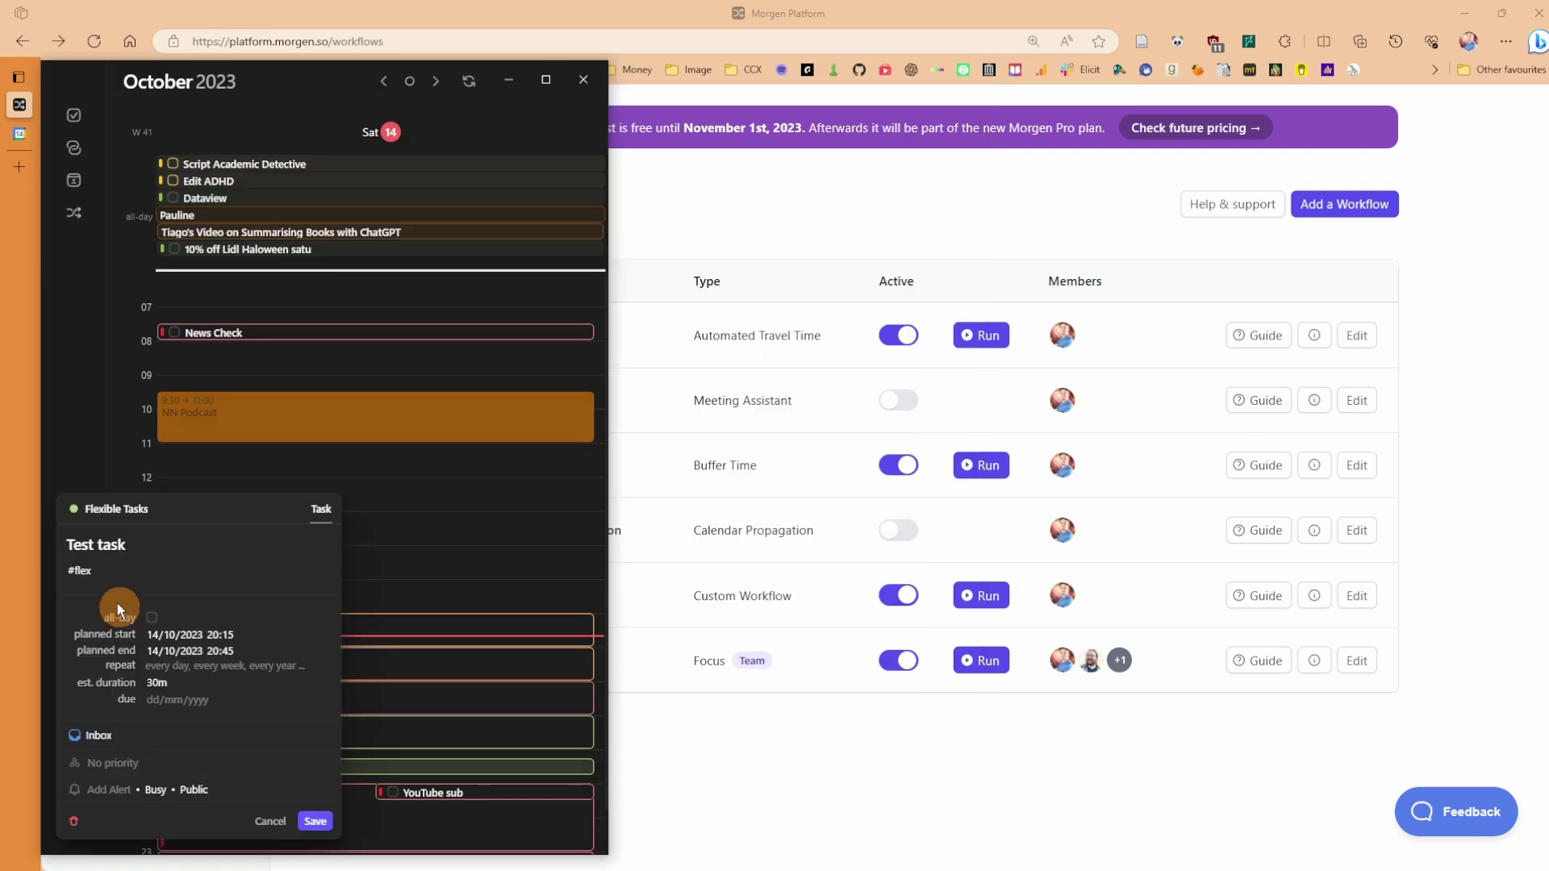
left_click(427, 545)
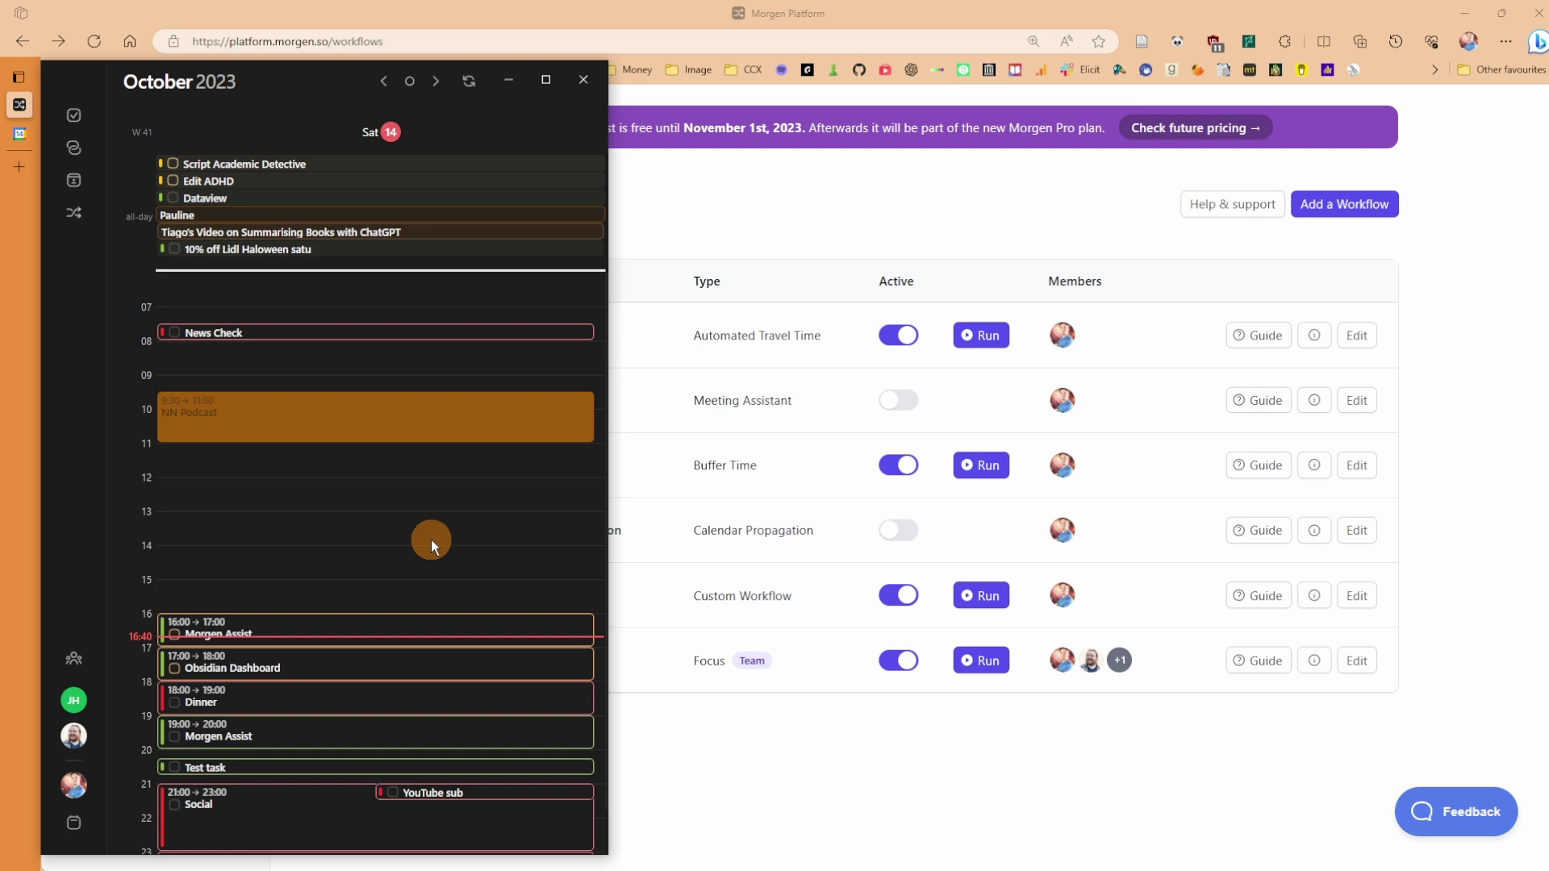
left_click(889, 751)
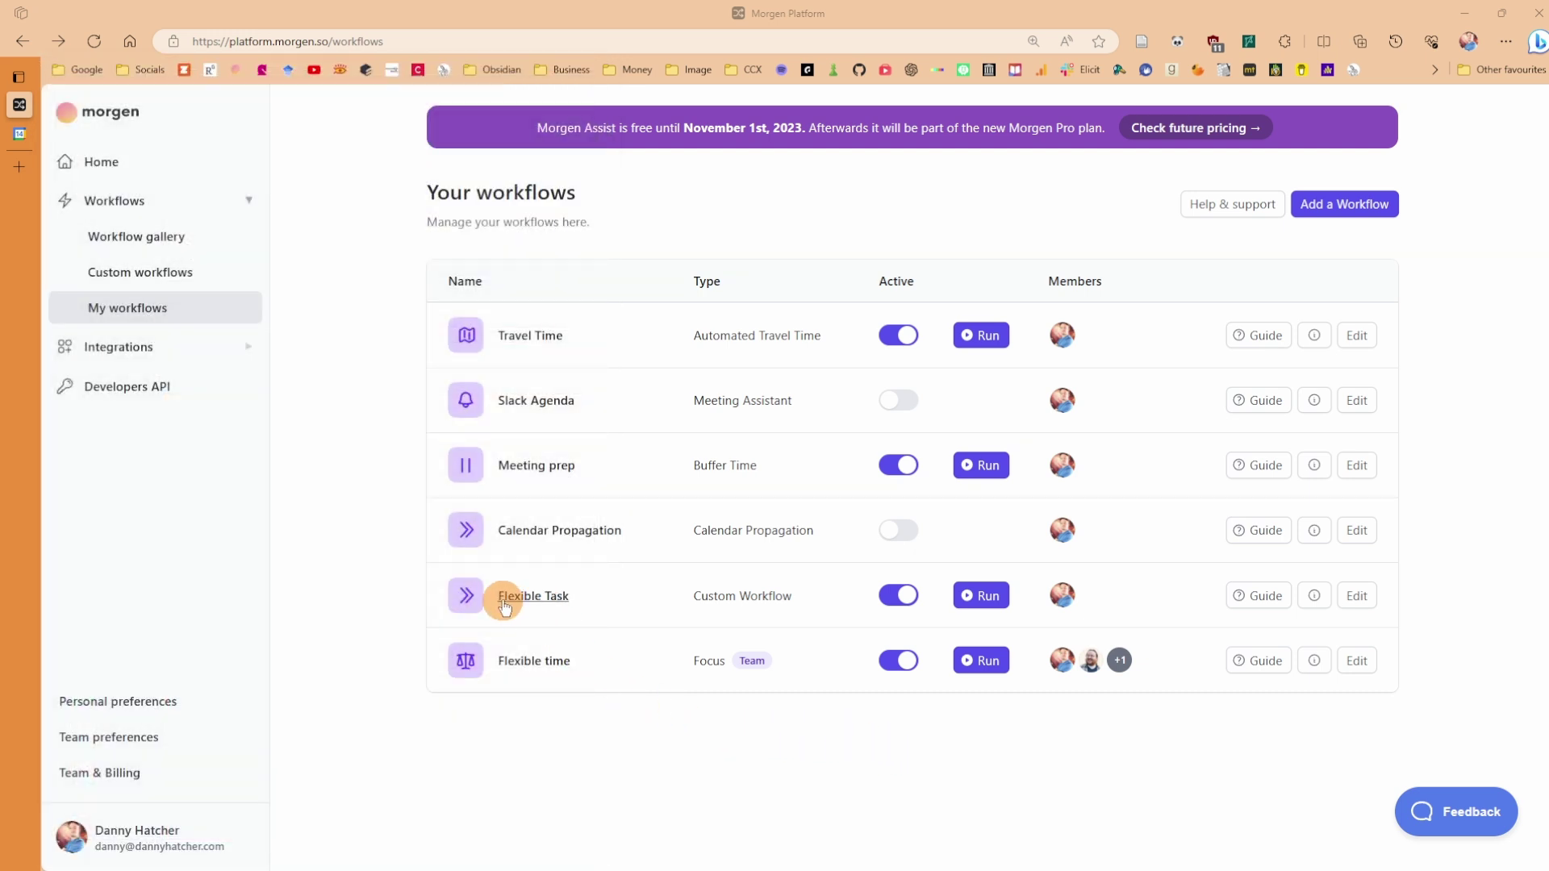